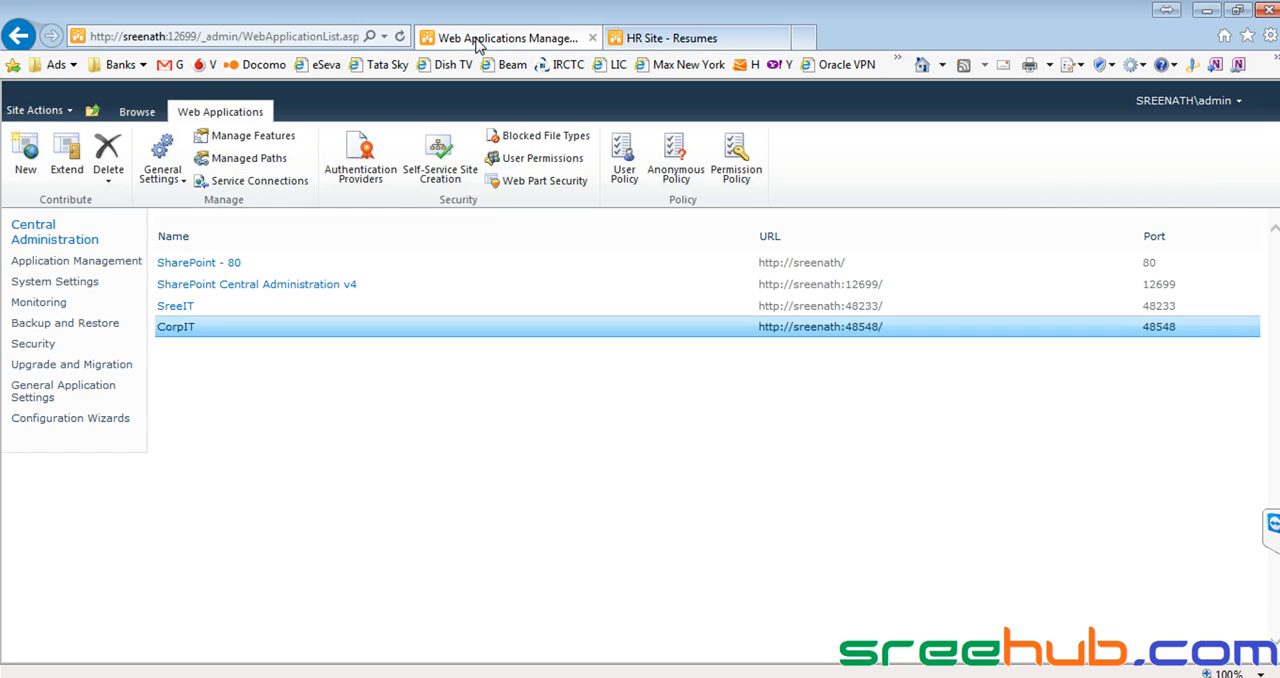
Open the HR Site's Resumes page in edit mode with its insert options available.
click(667, 42)
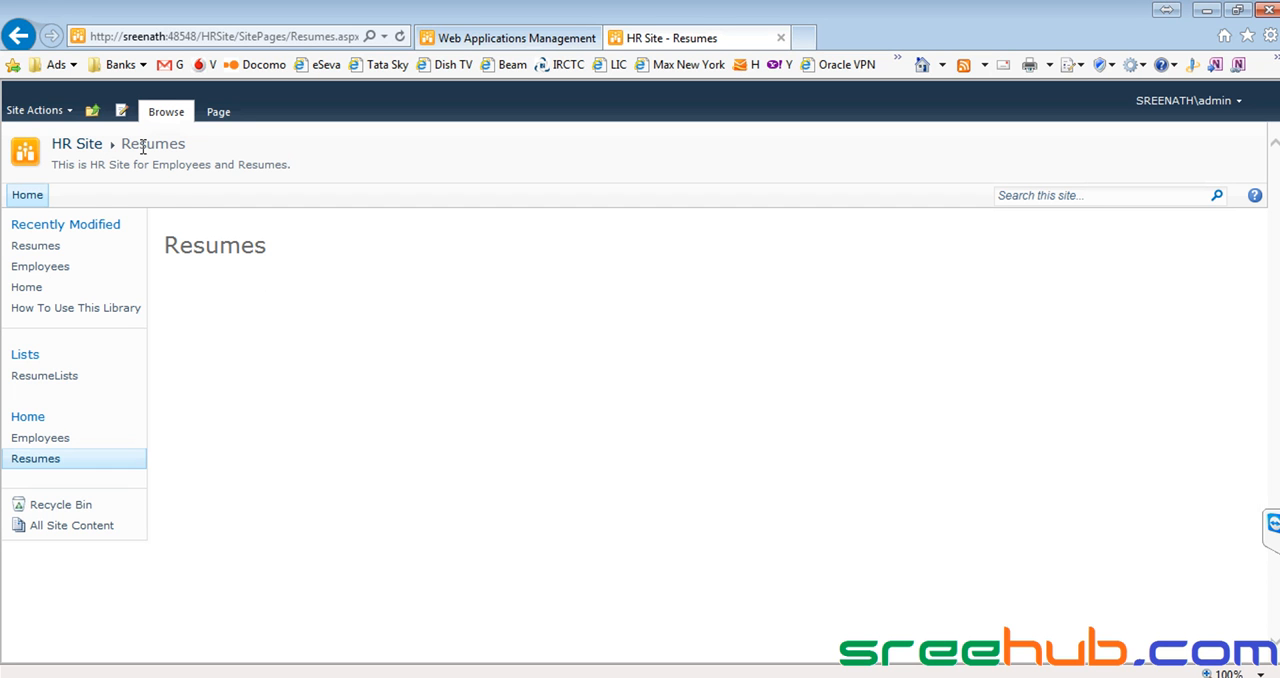
click(120, 115)
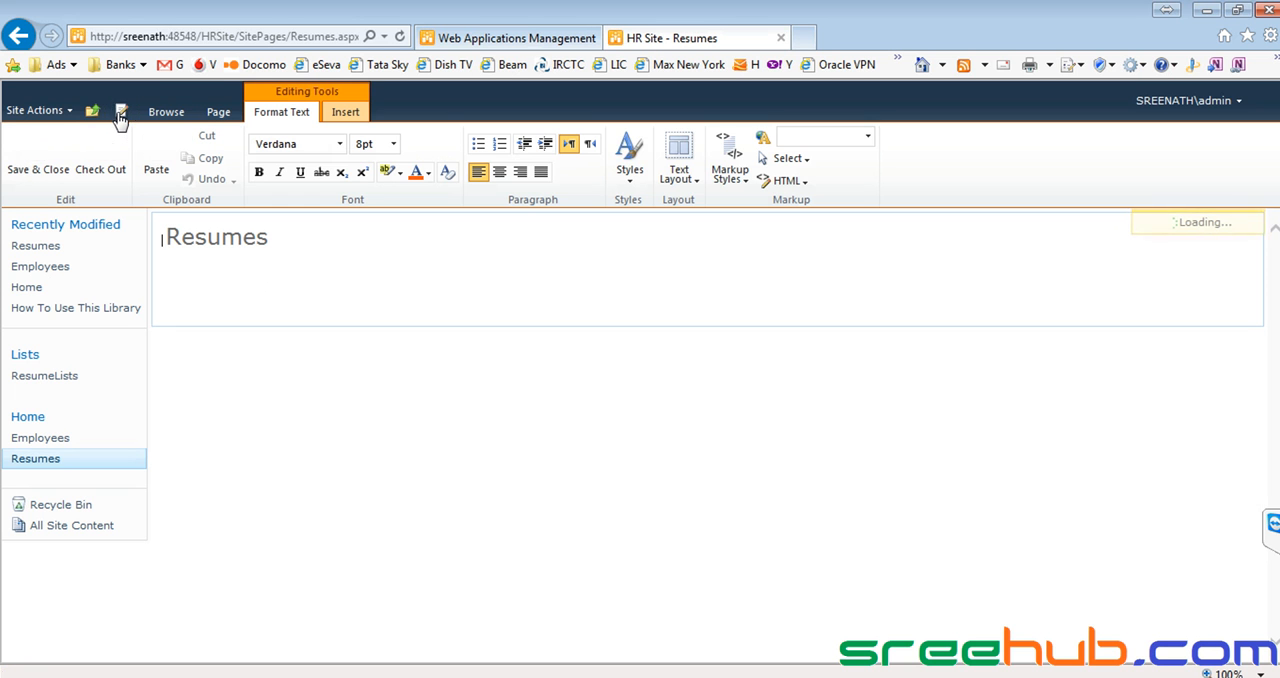
click(346, 115)
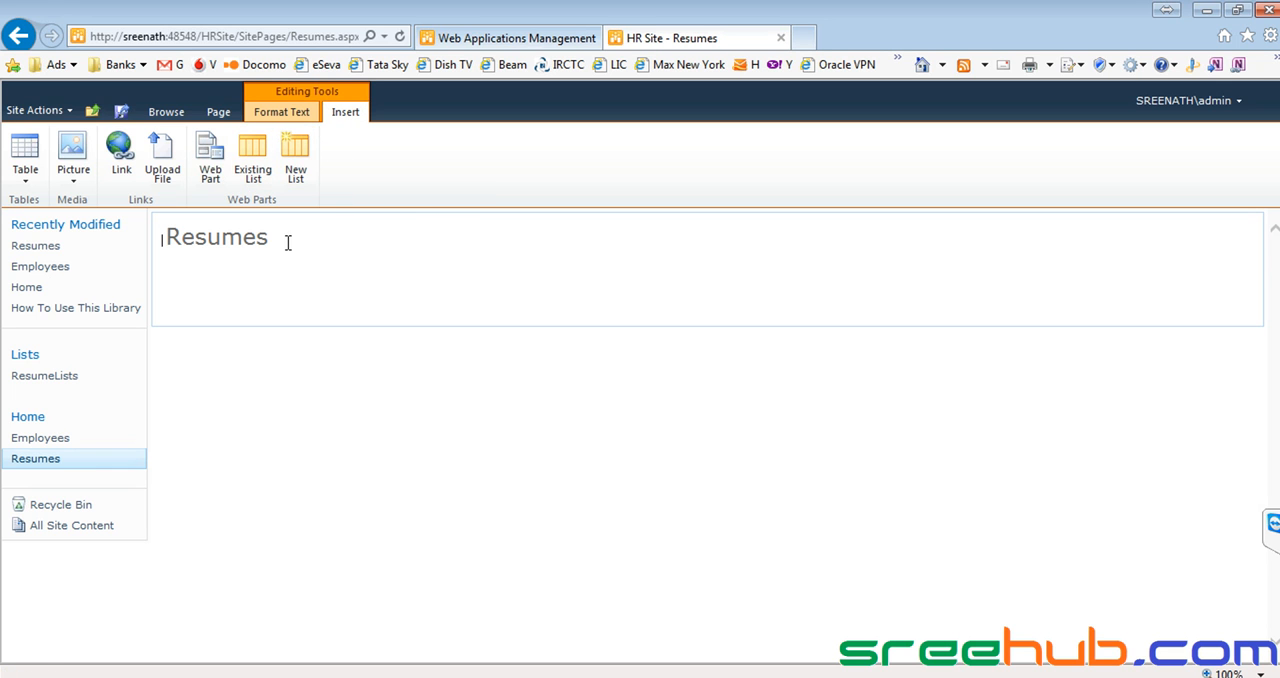
Try to add a new document library titled "Resumes" to the page.
click(307, 151)
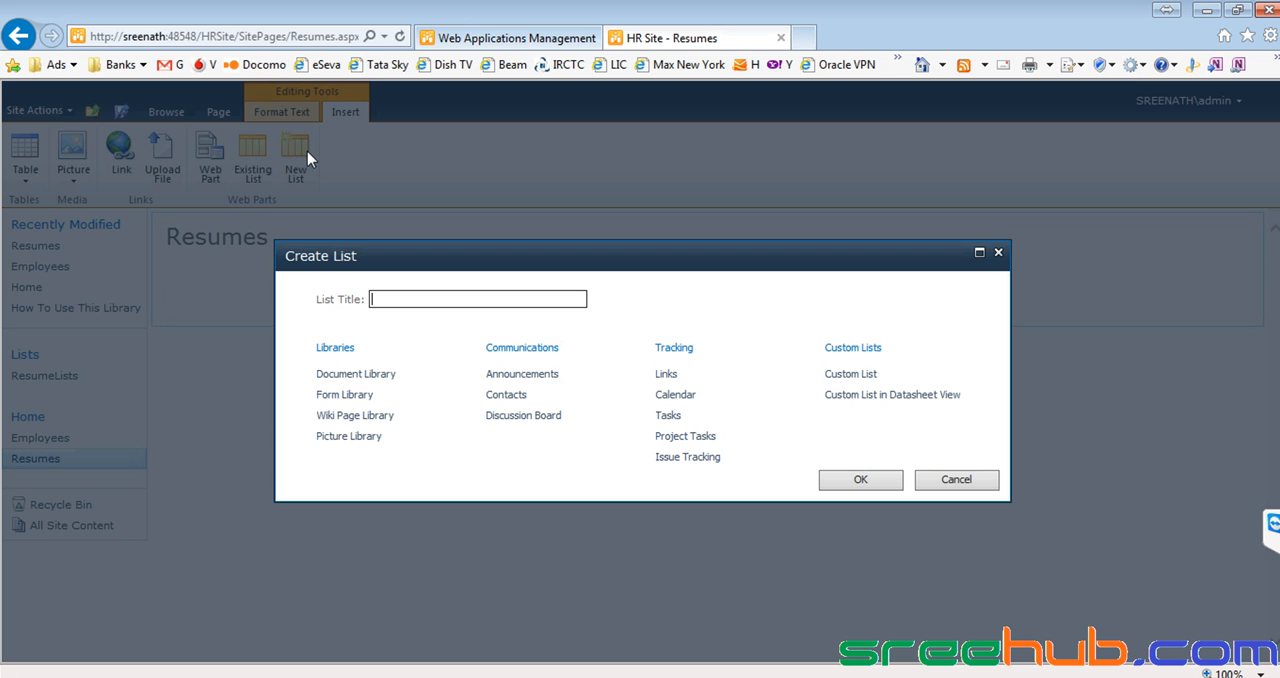
click(350, 376)
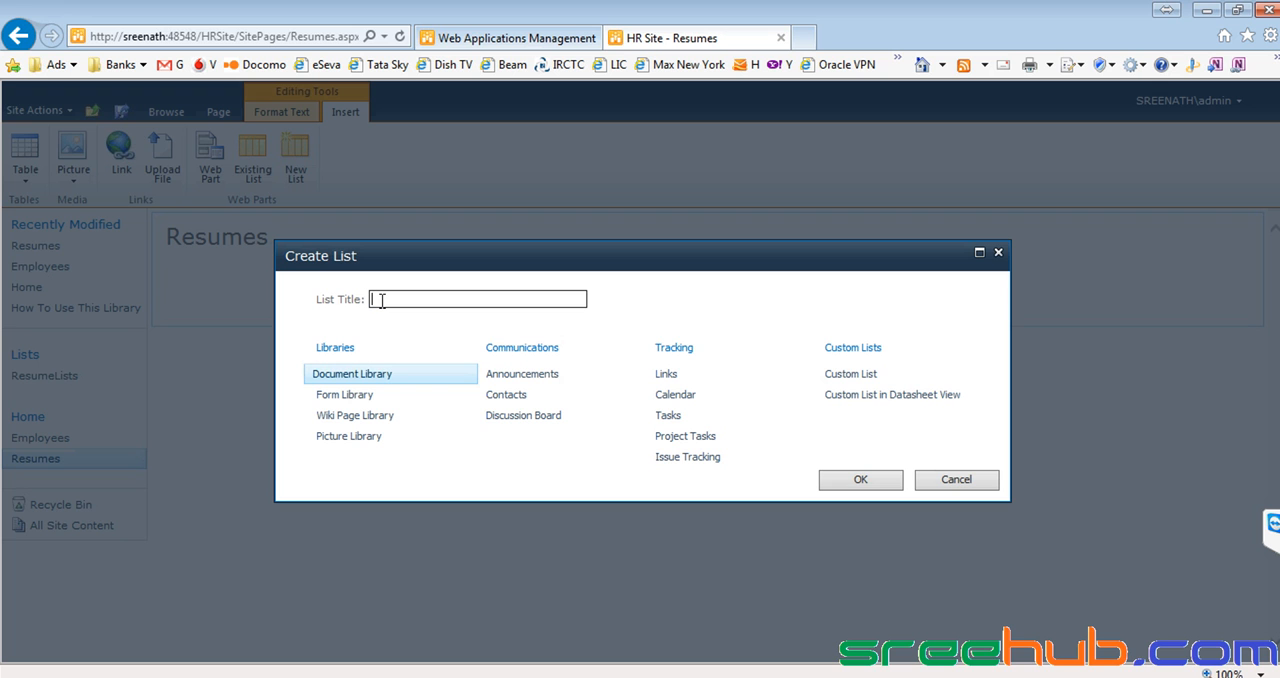
text(Resumes)
drag(435, 299, 369, 299)
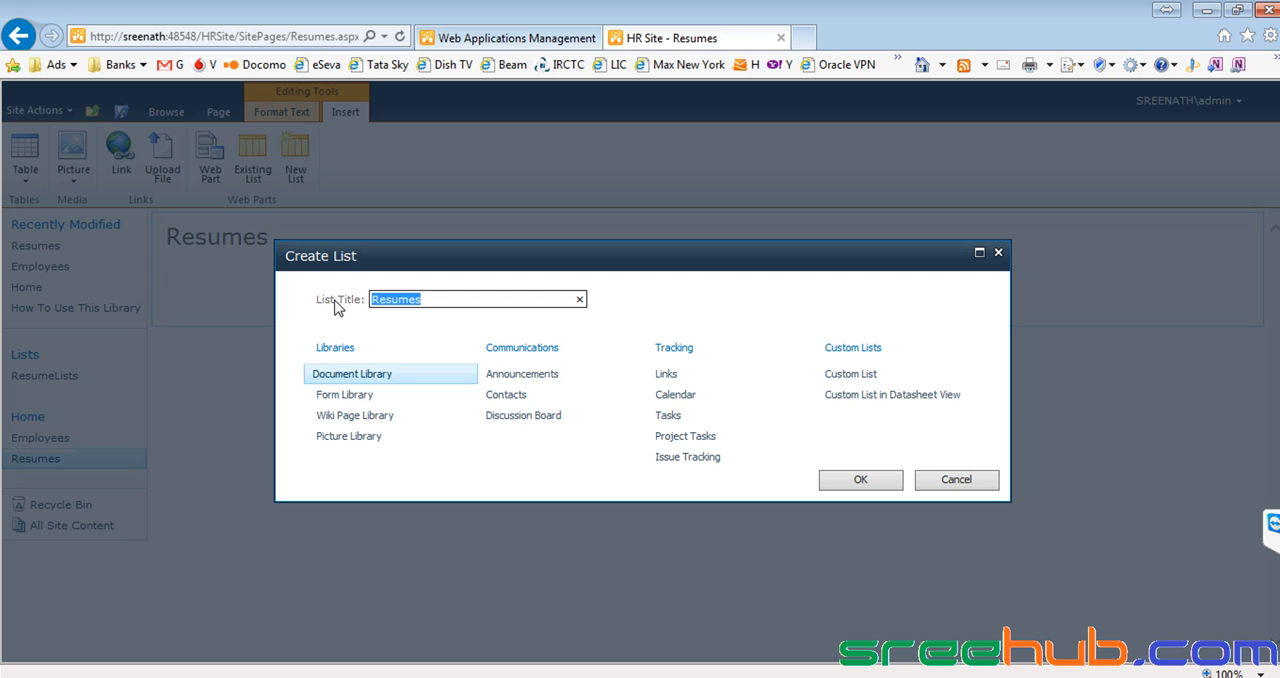
click(430, 299)
click(870, 481)
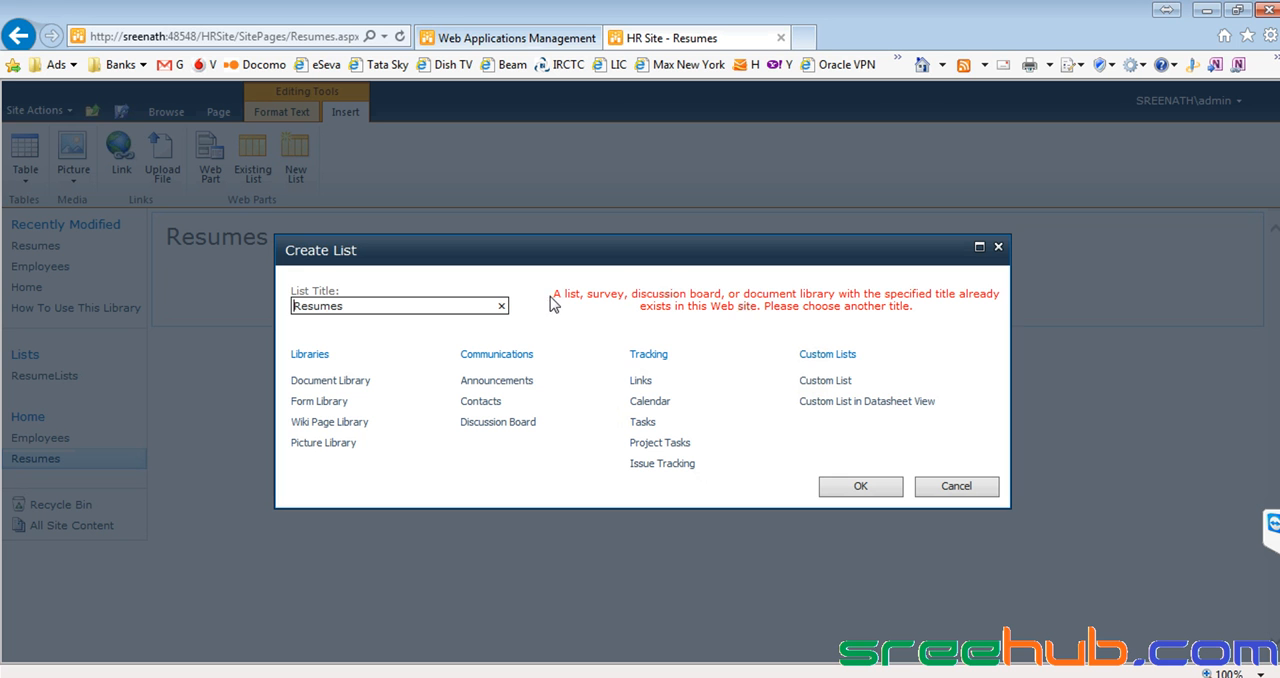
drag(551, 302, 938, 313)
click(955, 319)
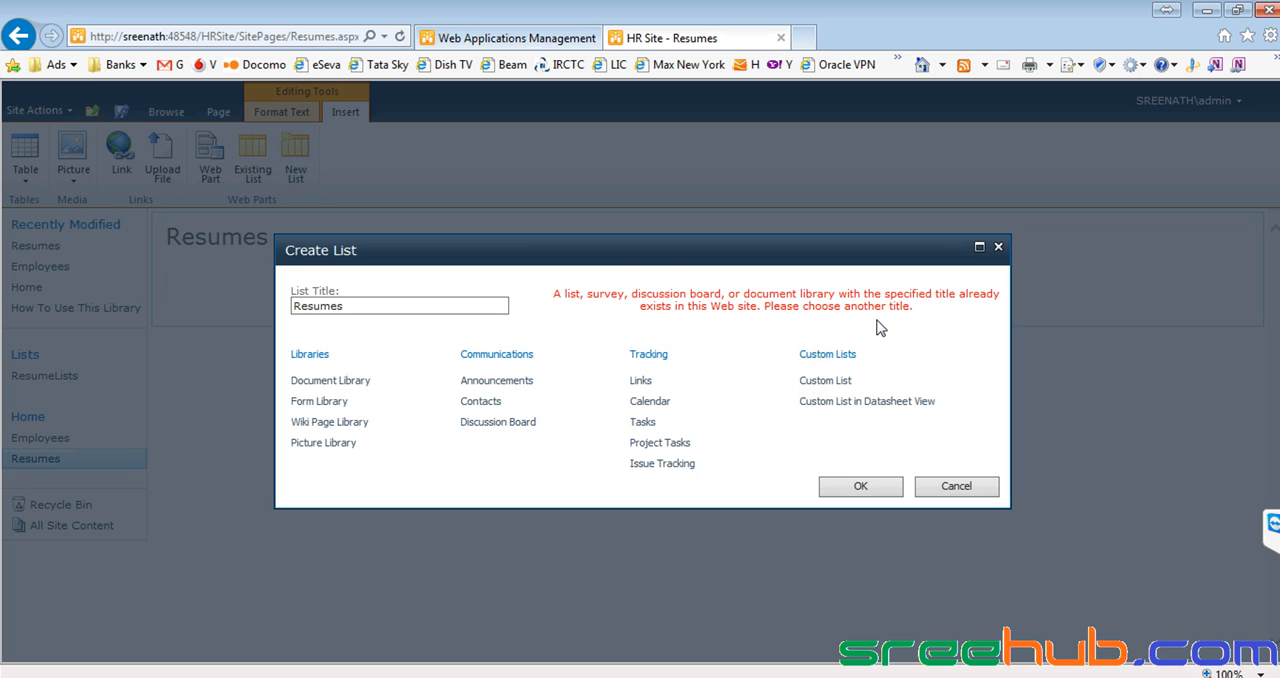
drag(368, 305, 233, 311)
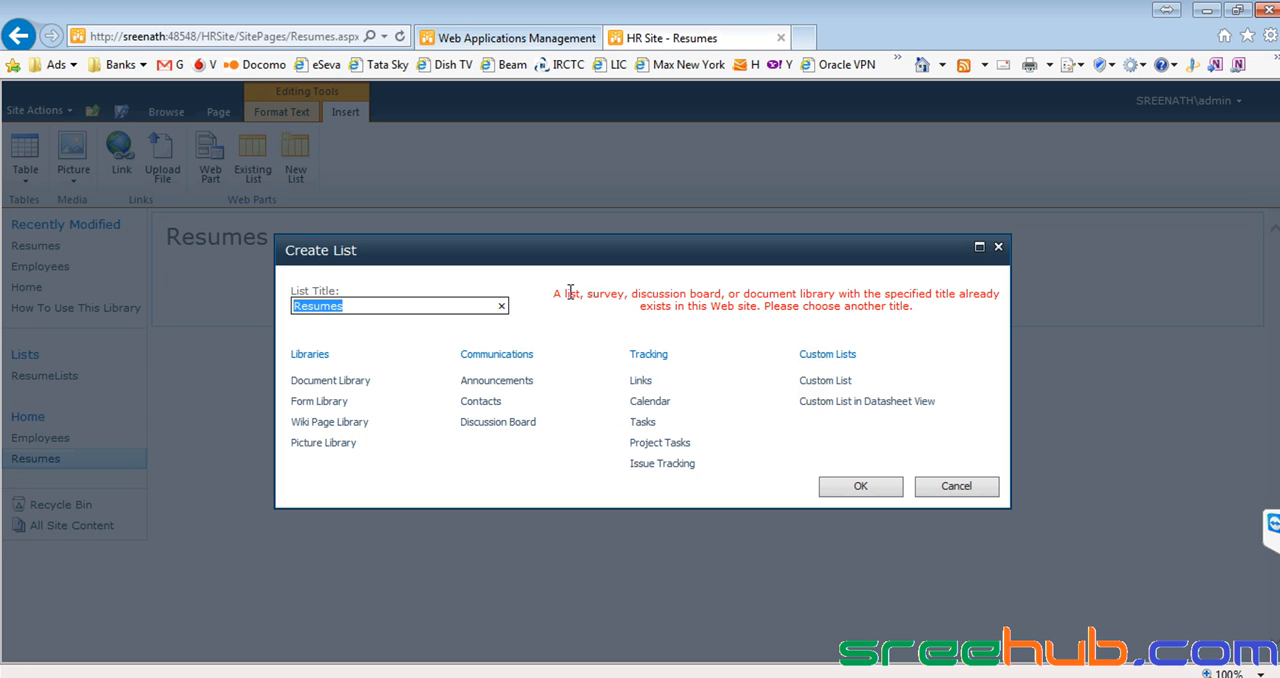
click(950, 496)
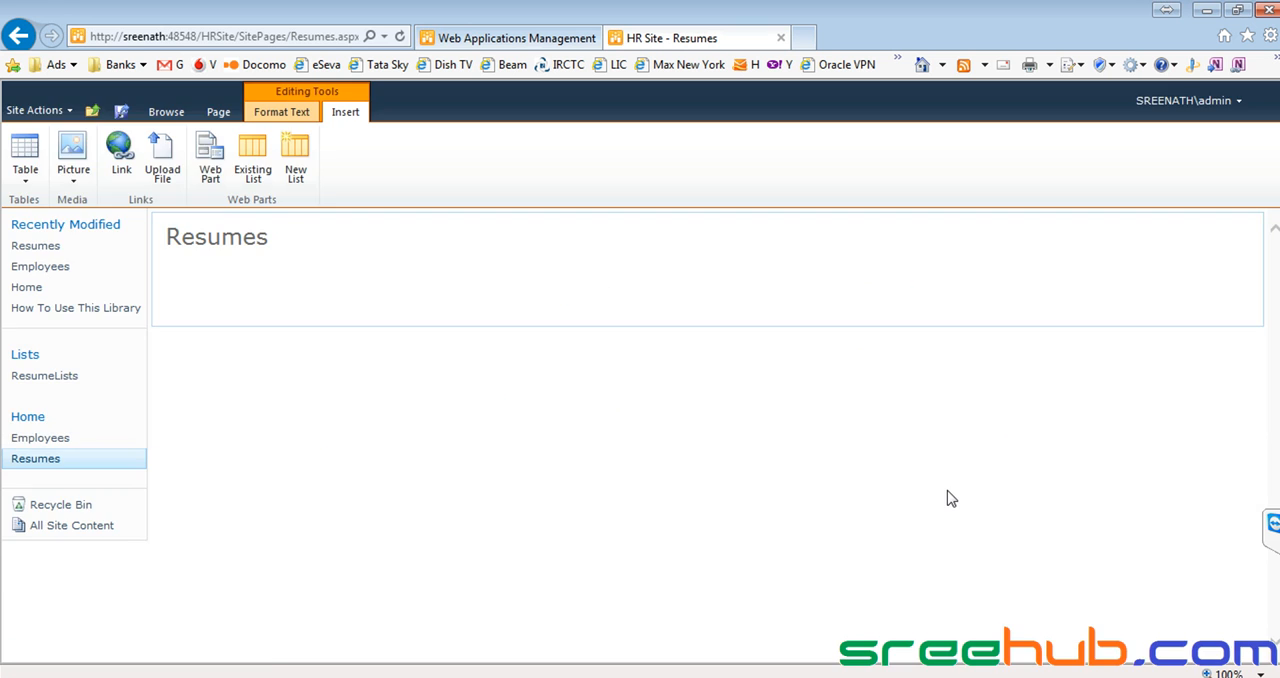
Check the existing Resumes and ResumeLists entries among the site lists that can be inserted.
click(256, 158)
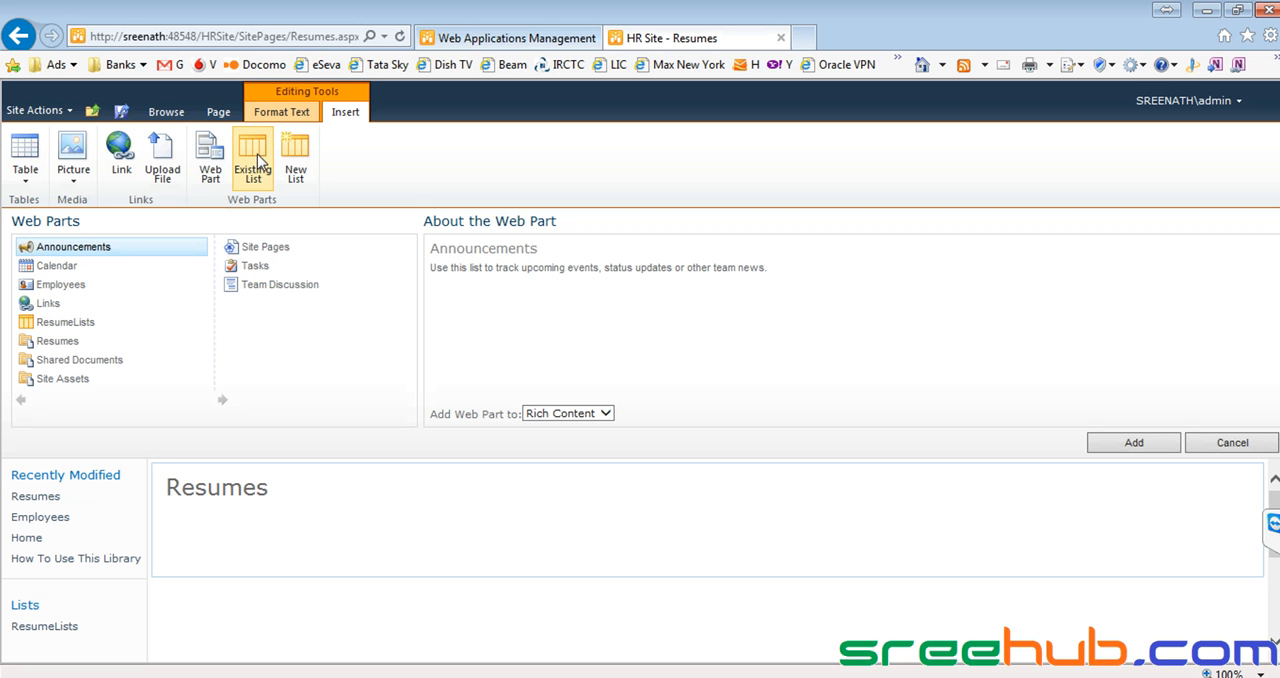
click(67, 342)
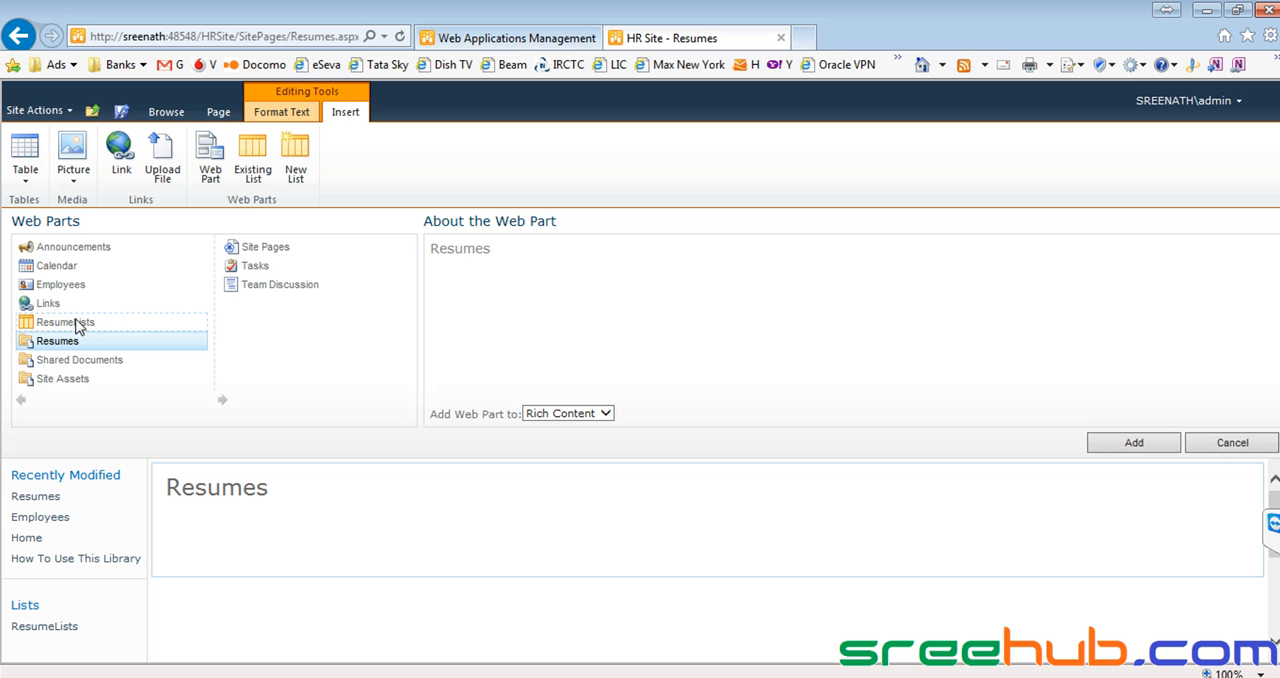
click(66, 324)
click(64, 346)
right_click(62, 345)
click(601, 344)
Insert a new document library titled "Resumes1" into the Resumes page.
click(300, 152)
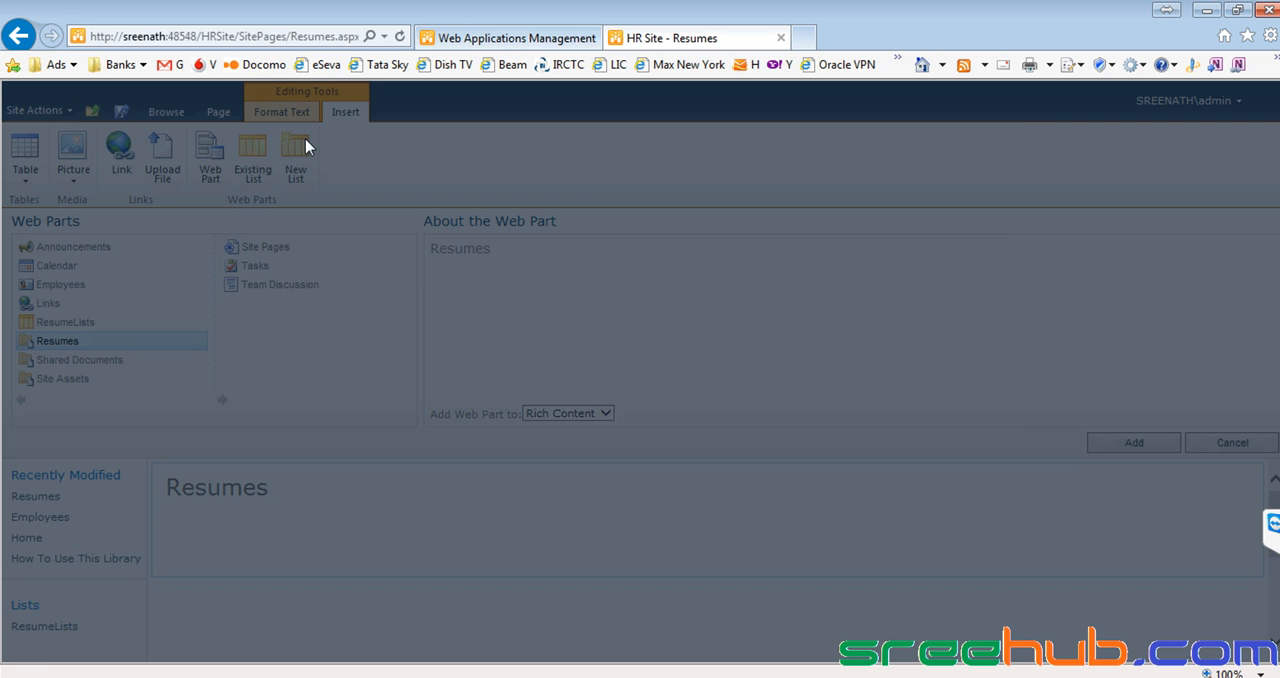
text(Resumes1)
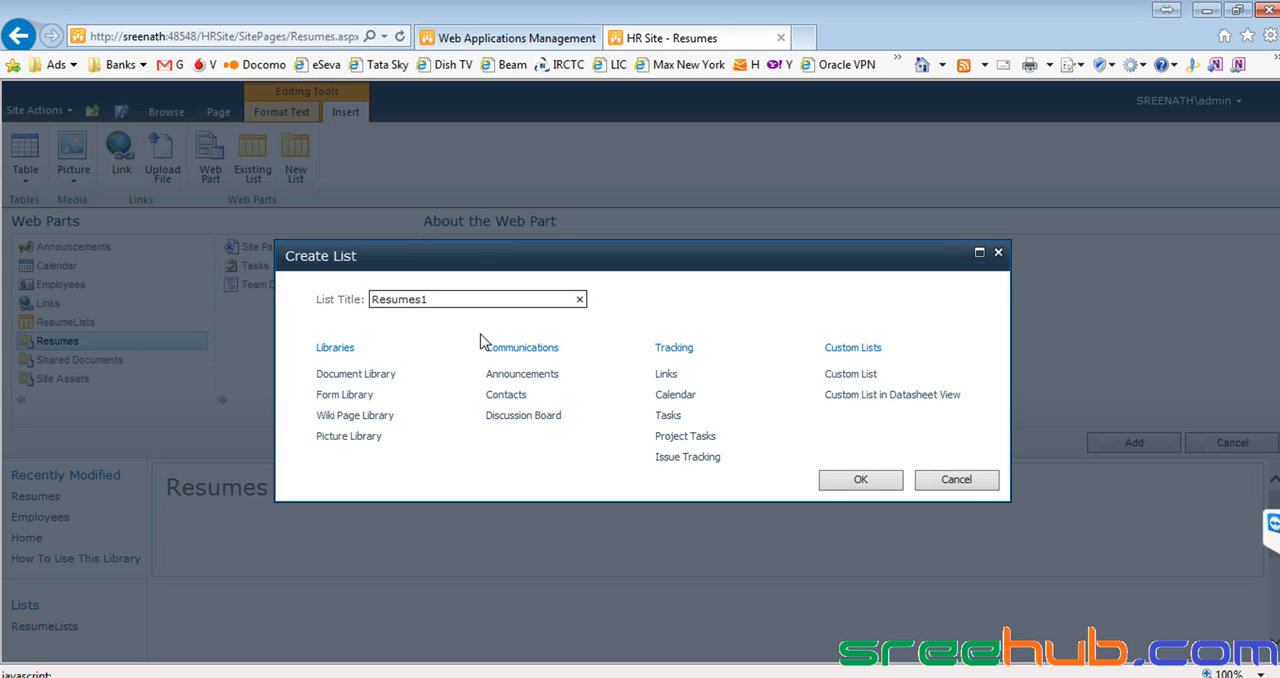
click(370, 376)
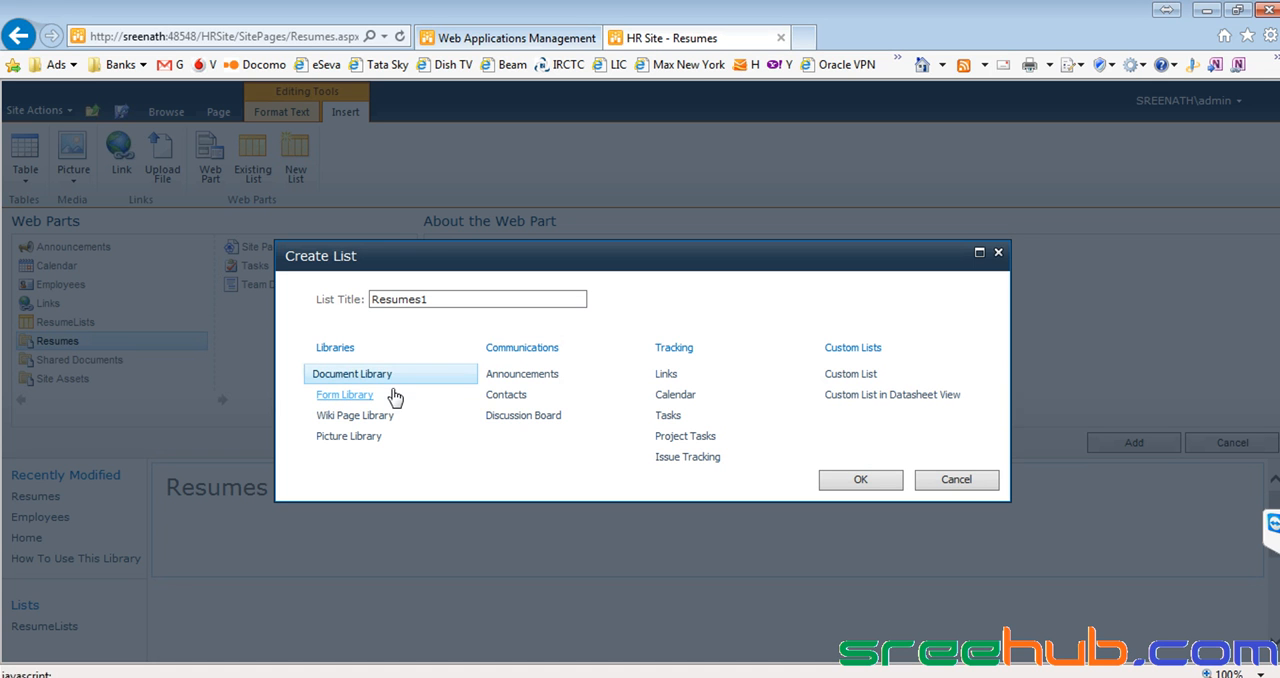
click(847, 485)
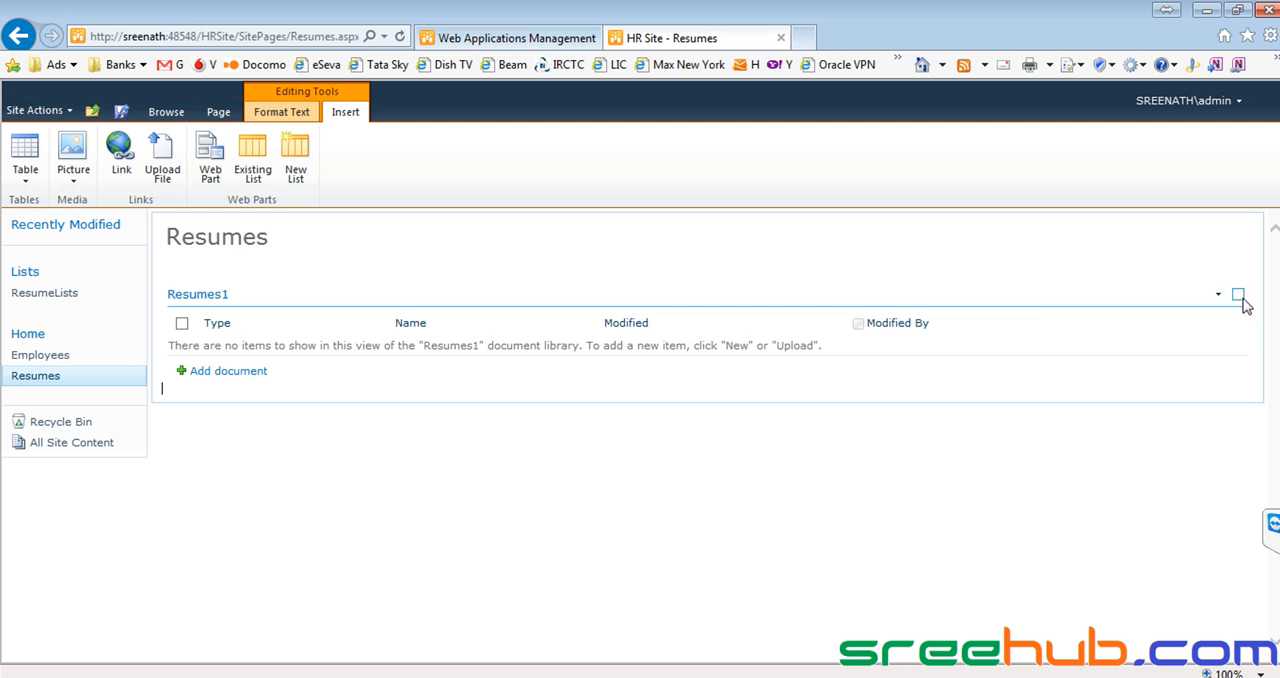
Open the library settings of the Resumes1 library, saving the page changes first.
click(226, 241)
key(ctrl+a)
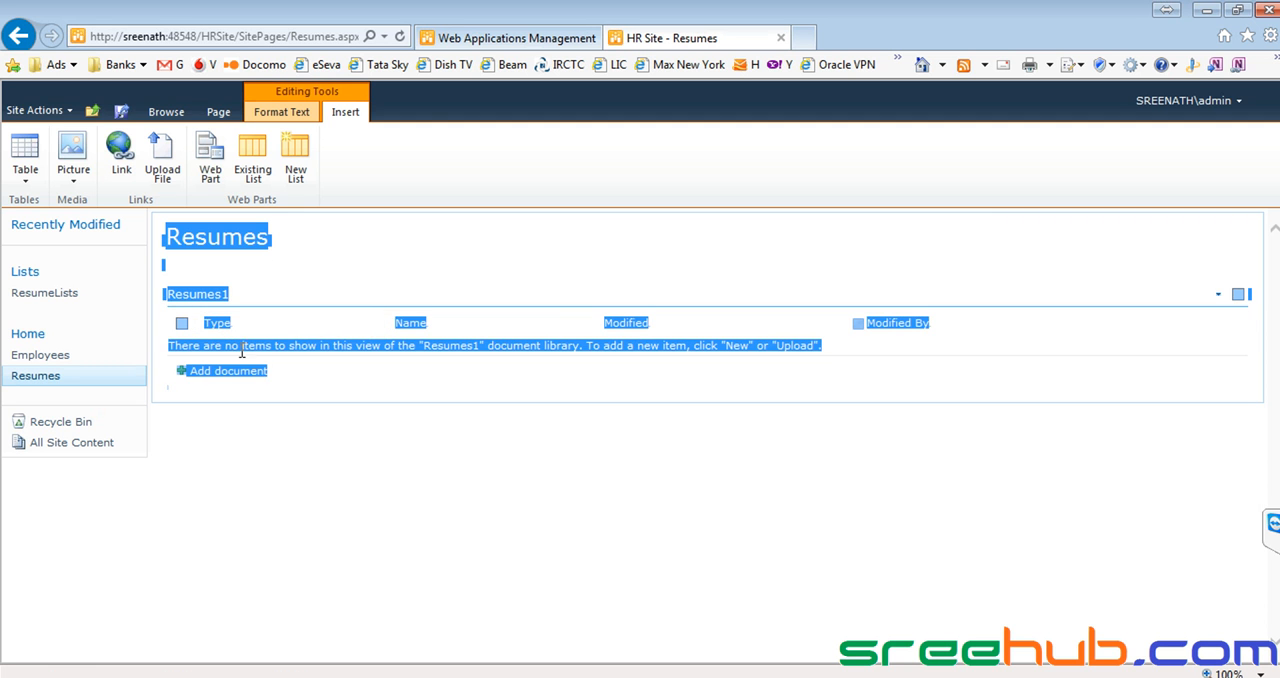
click(290, 375)
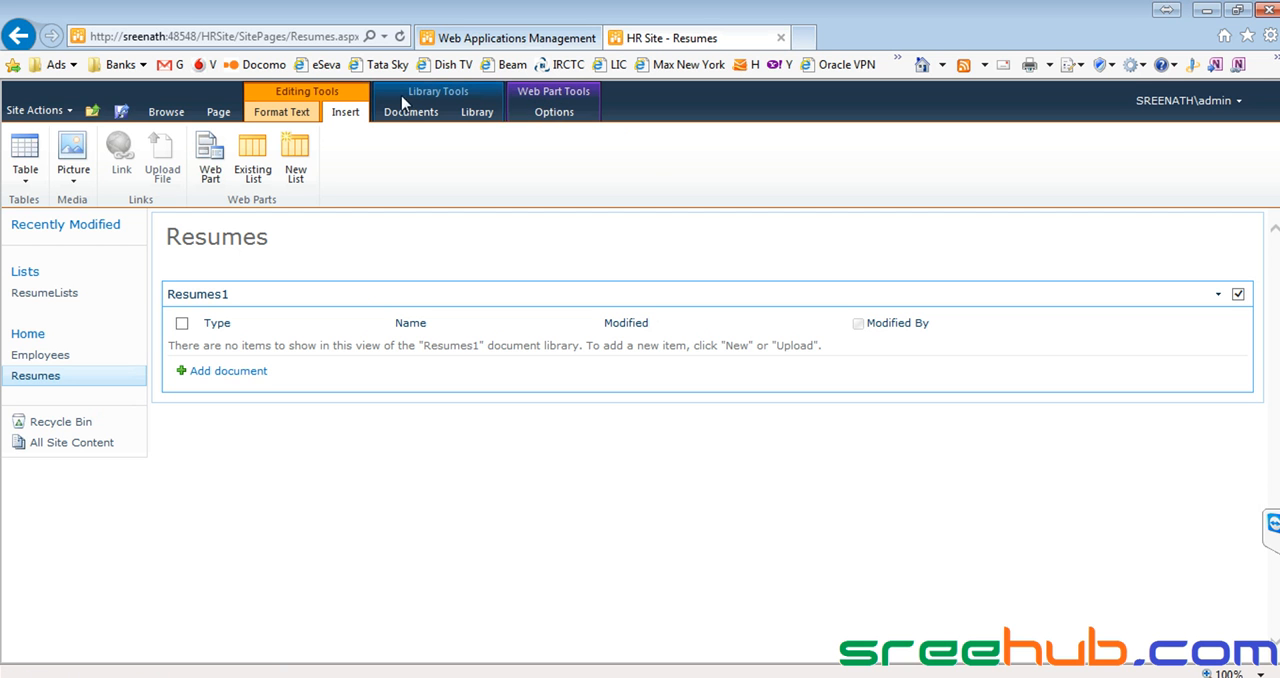
click(475, 113)
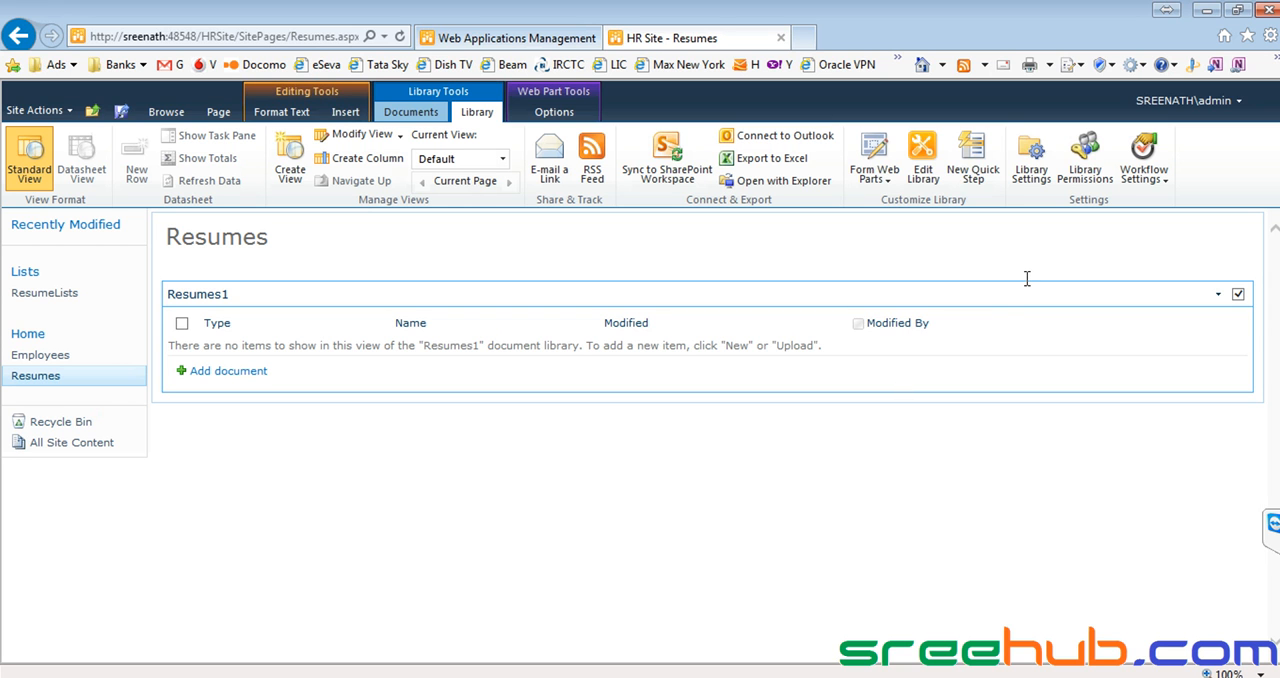
click(1033, 180)
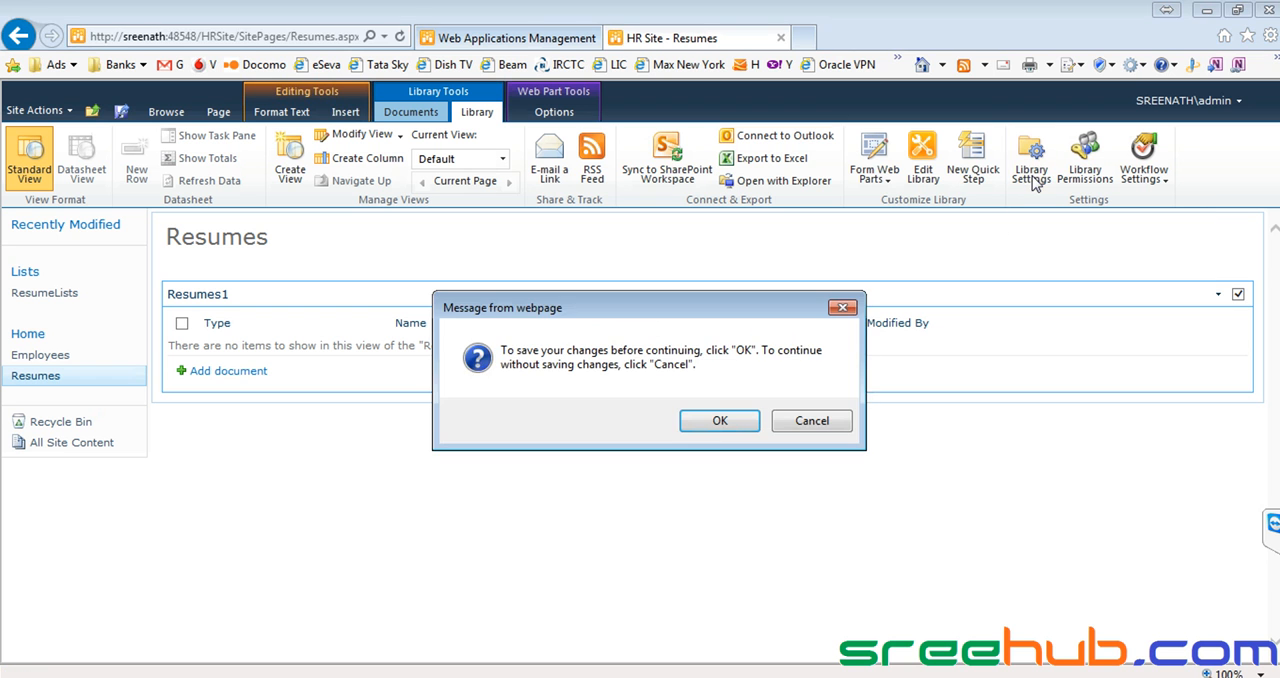
click(719, 421)
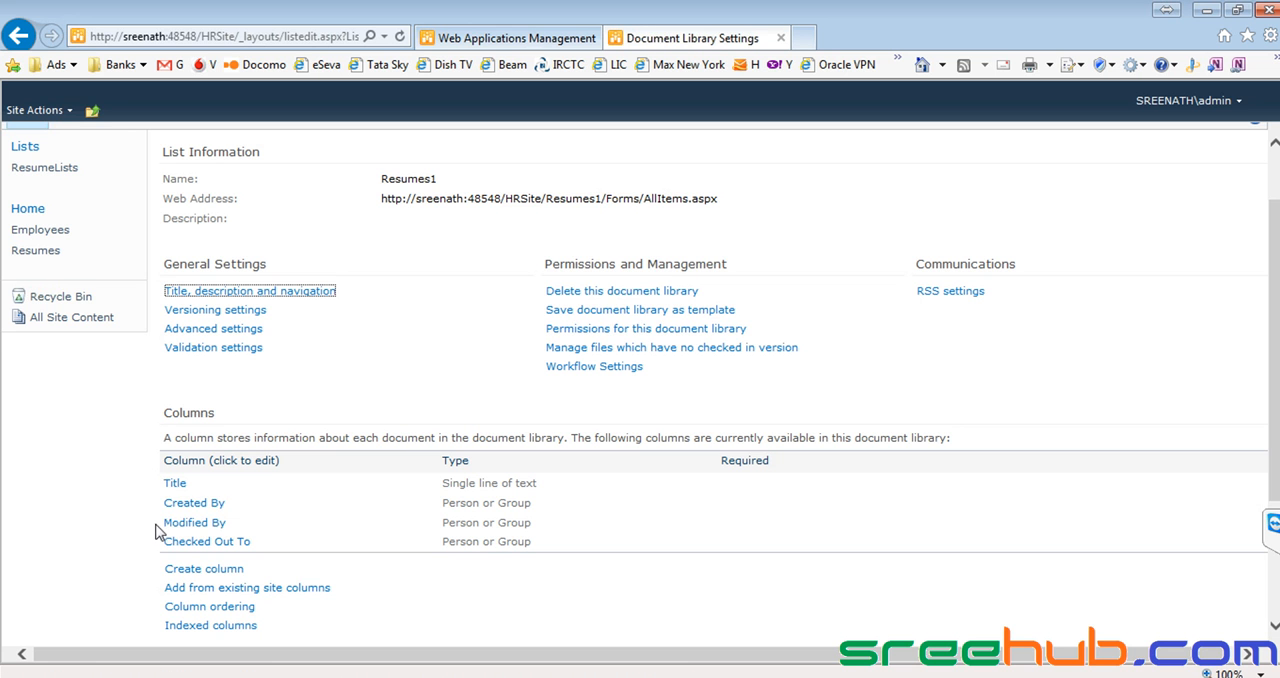
Create a single line of text column named "EmpName" with the description "EmpName" in the Resumes1 library.
scroll(287, 494, down, 3)
click(222, 411)
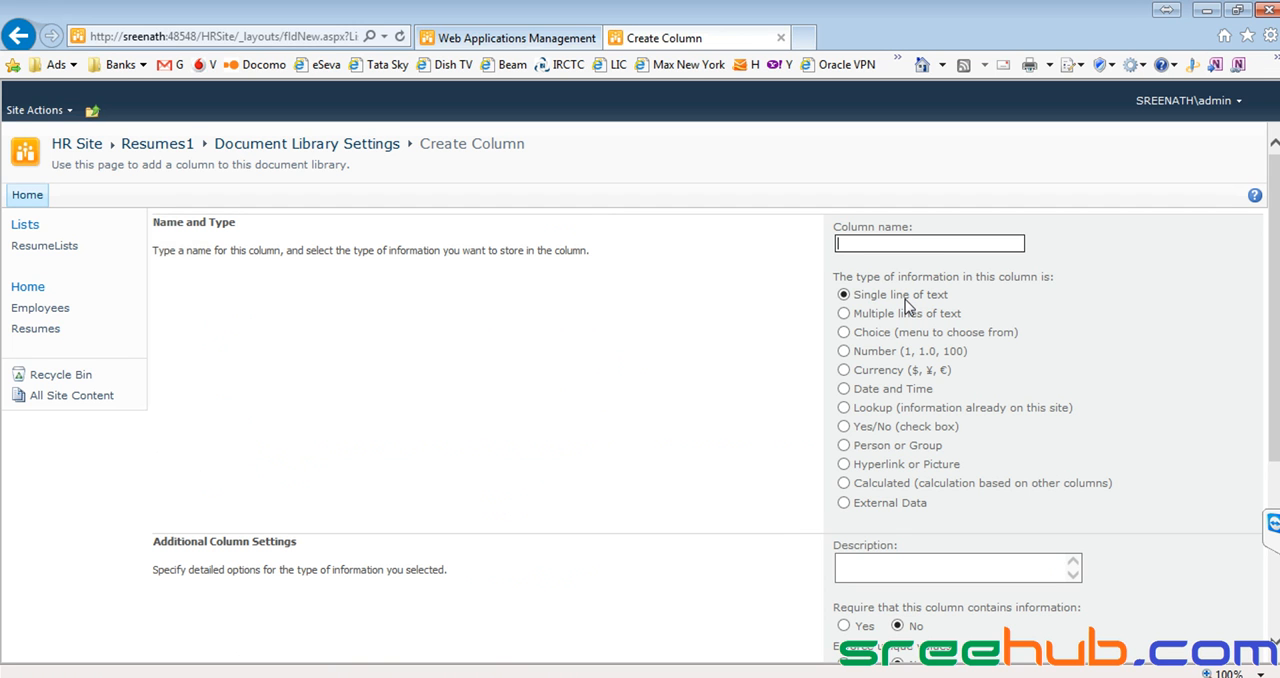
text(EmpName)
key(ctrl+a)
key(ctrl+c)
click(910, 570)
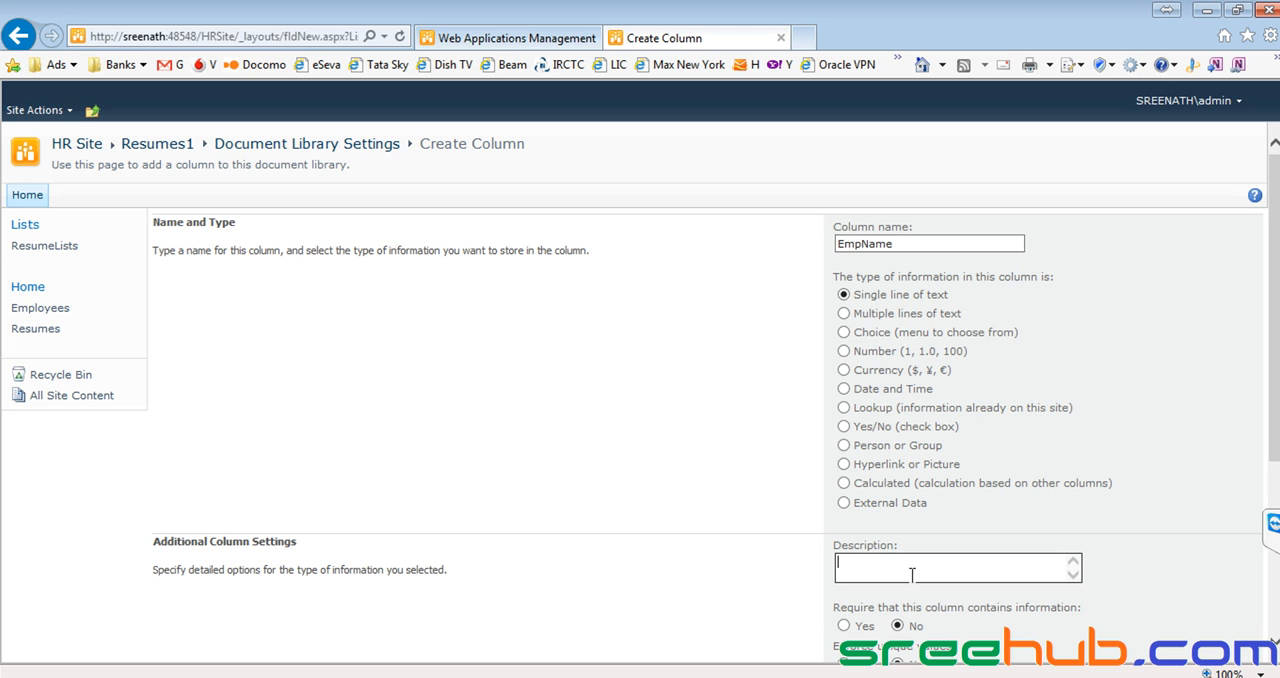
key(ctrl+v)
scroll(884, 520, down, 2)
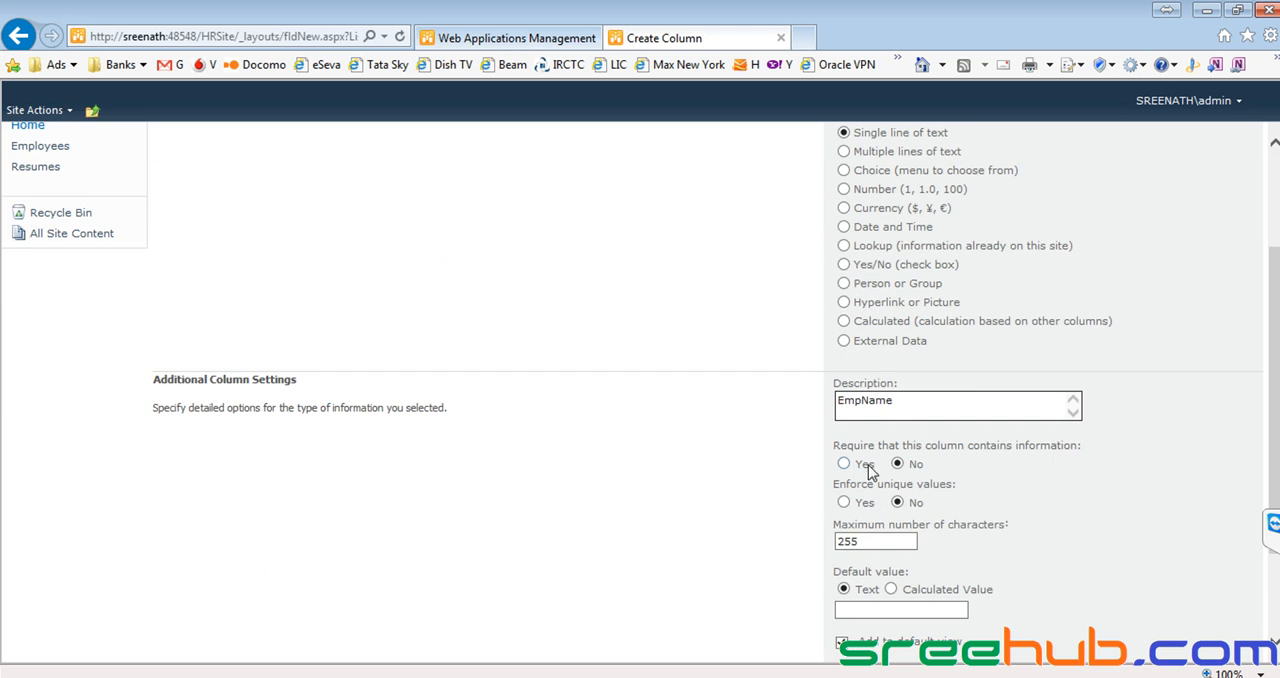
scroll(933, 470, down, 1)
click(1058, 645)
scroll(359, 440, down, 1)
drag(154, 508, 231, 506)
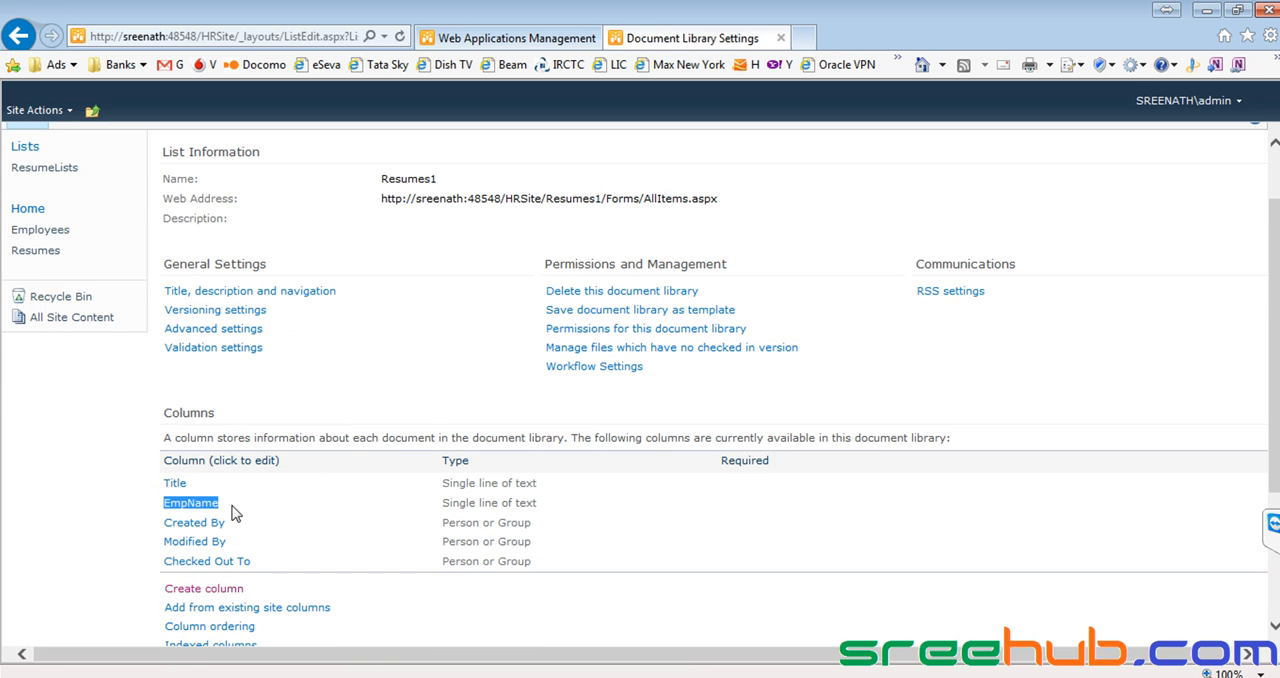
scroll(258, 480, down, 2)
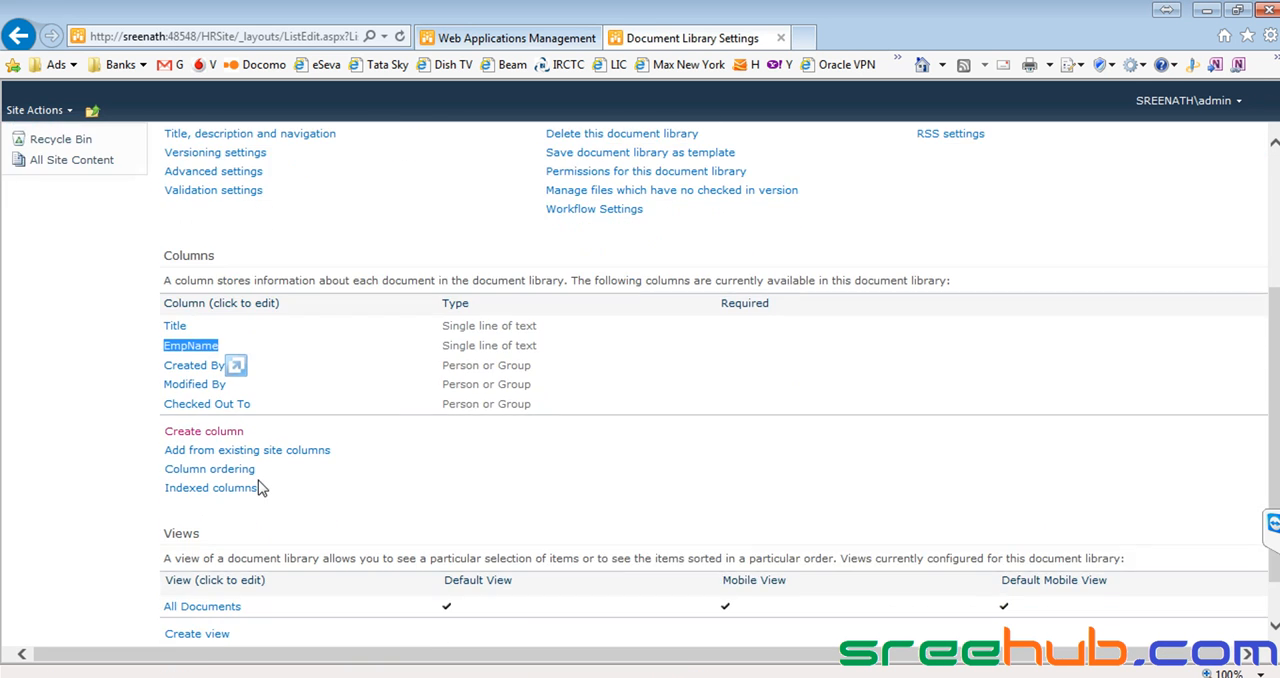
scroll(258, 487, up, 3)
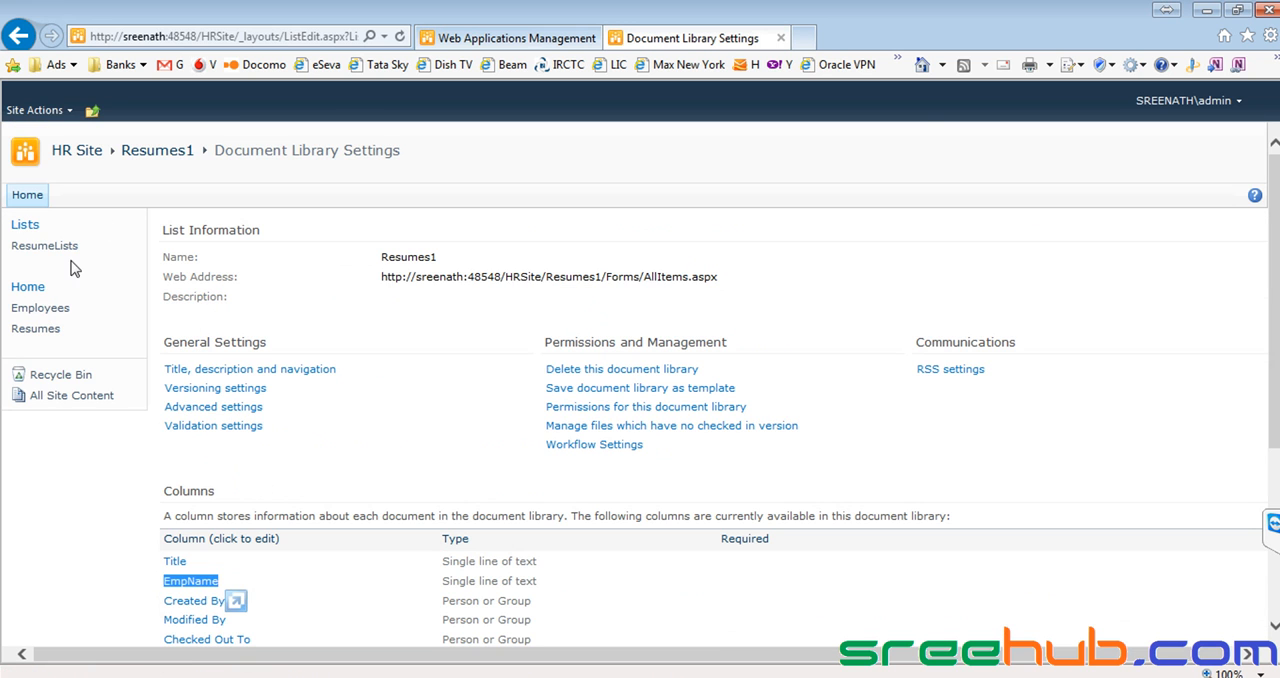
Return to the Resumes page and reopen the Resumes1 library settings to check the EmpName column and its type.
click(35, 329)
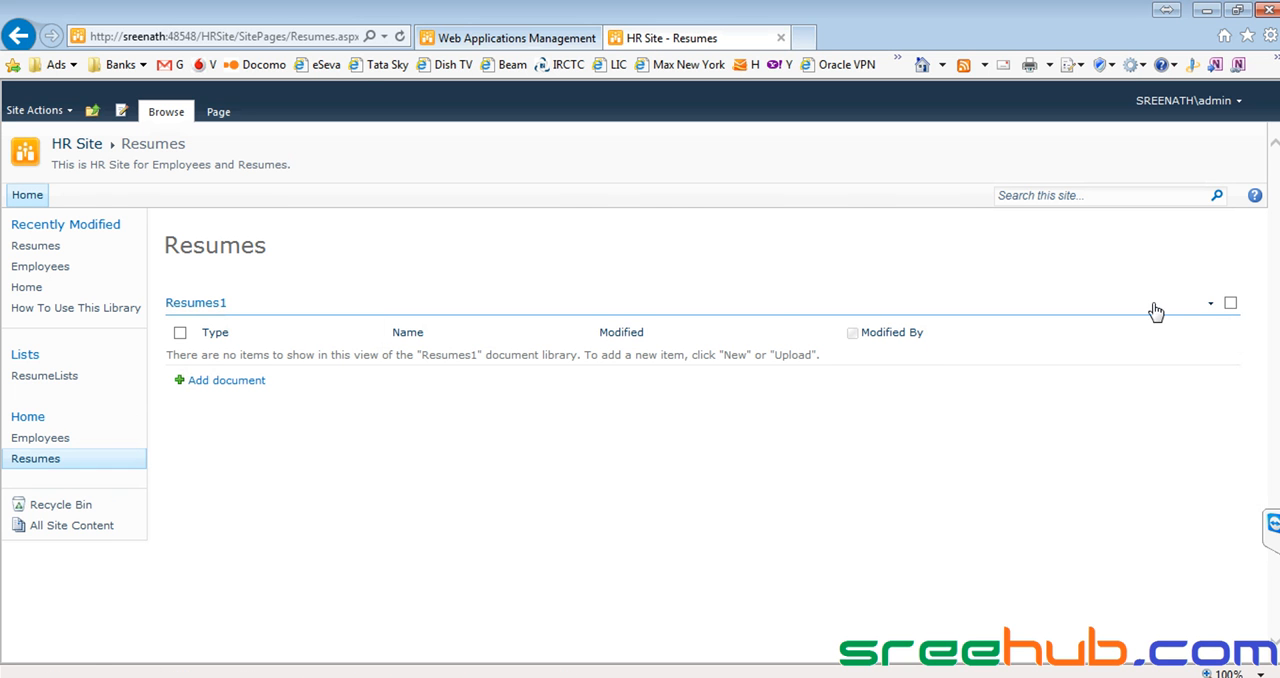
click(1230, 303)
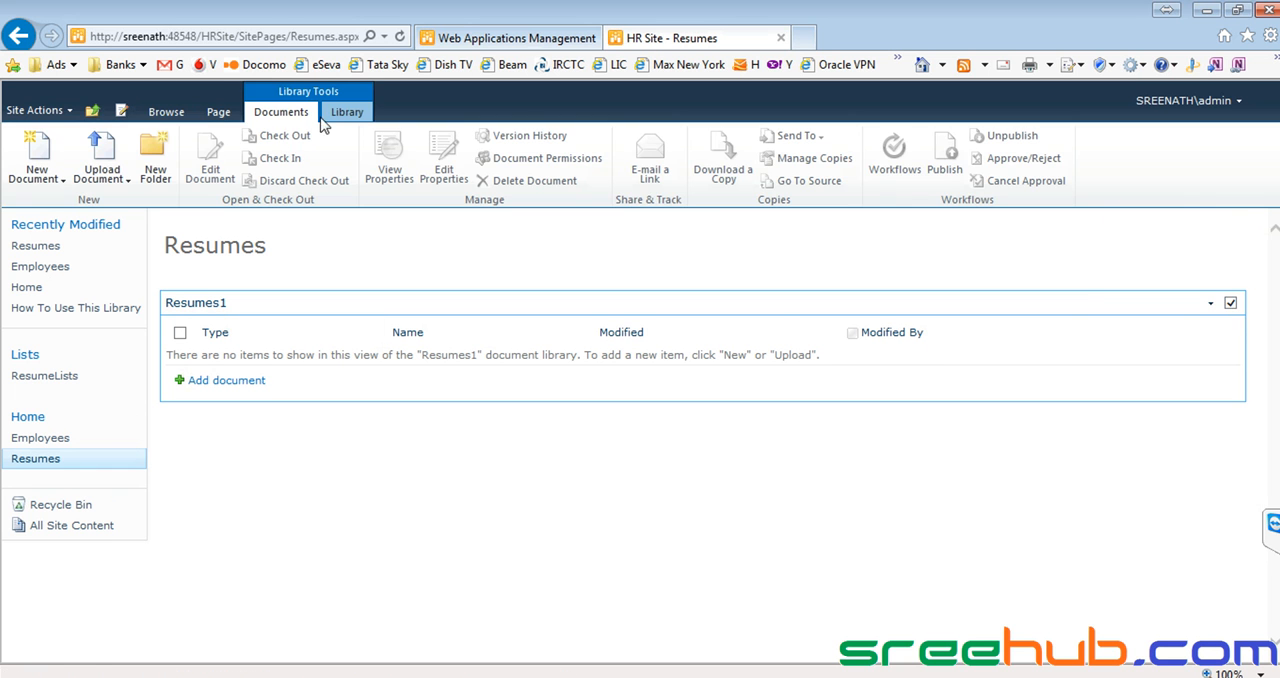
click(348, 112)
click(1031, 162)
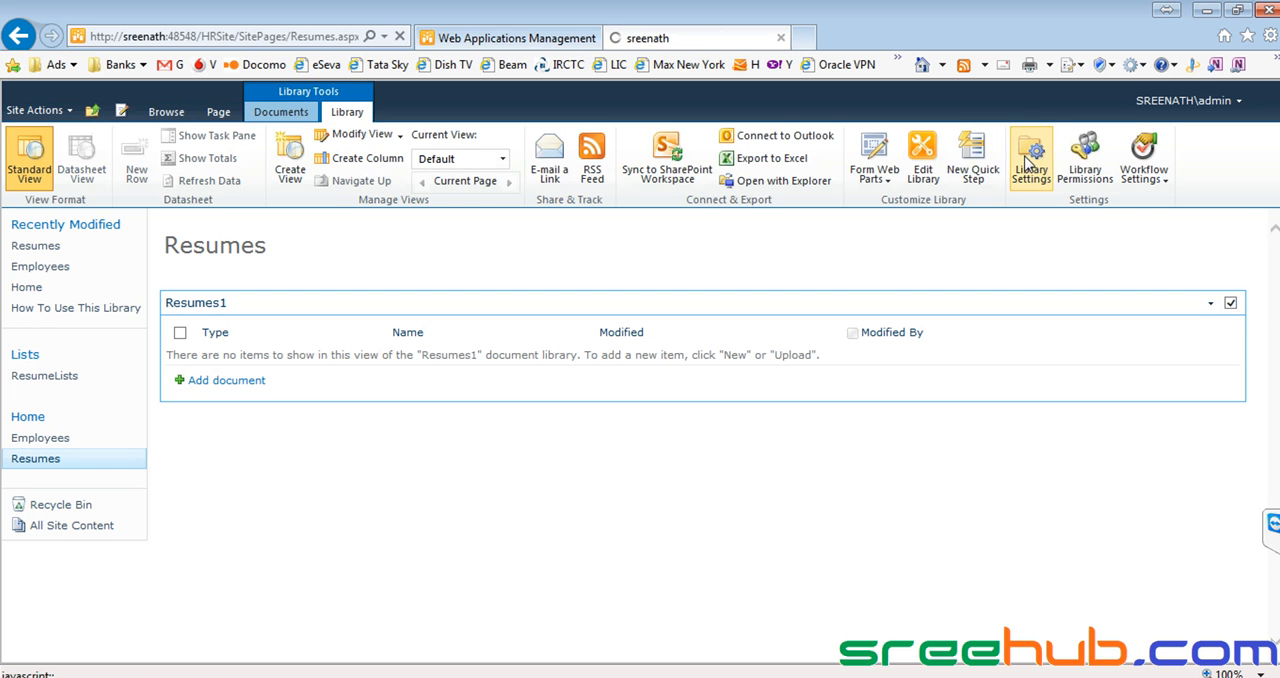
scroll(341, 494, down, 3)
drag(159, 424, 565, 432)
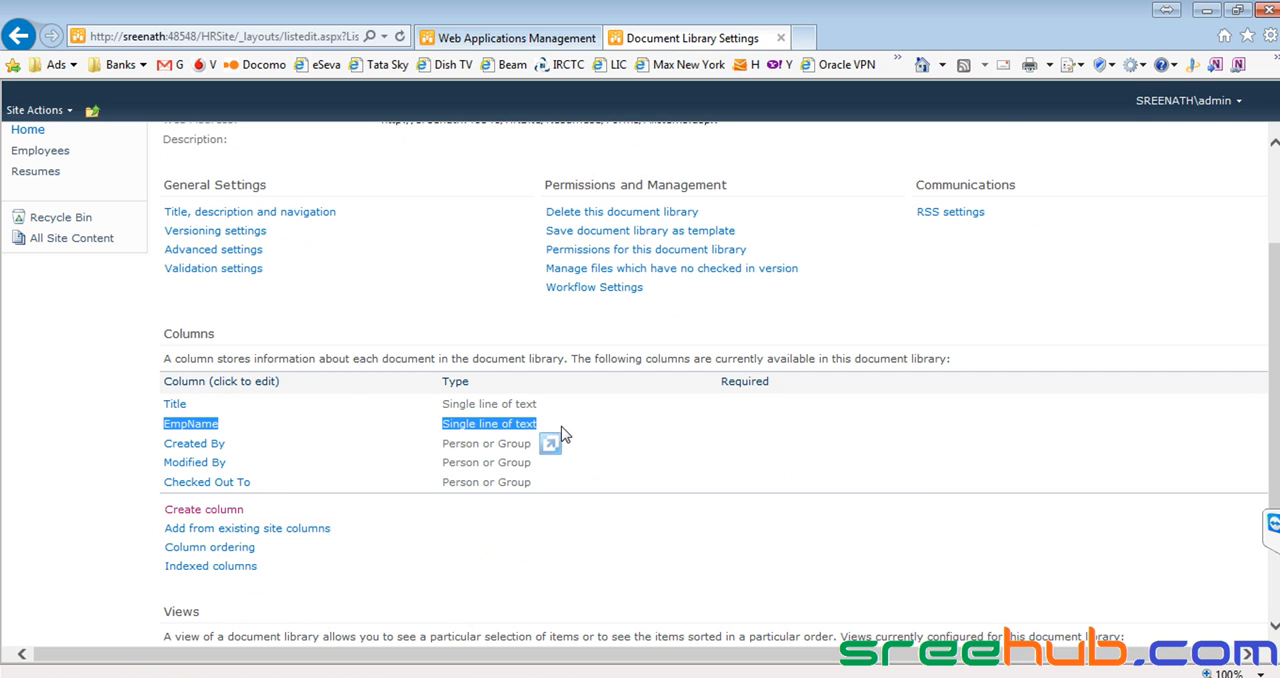
Hide the Modified and Modified By columns in the All Documents view of the Resumes1 library and save the view.
scroll(561, 434, down, 2)
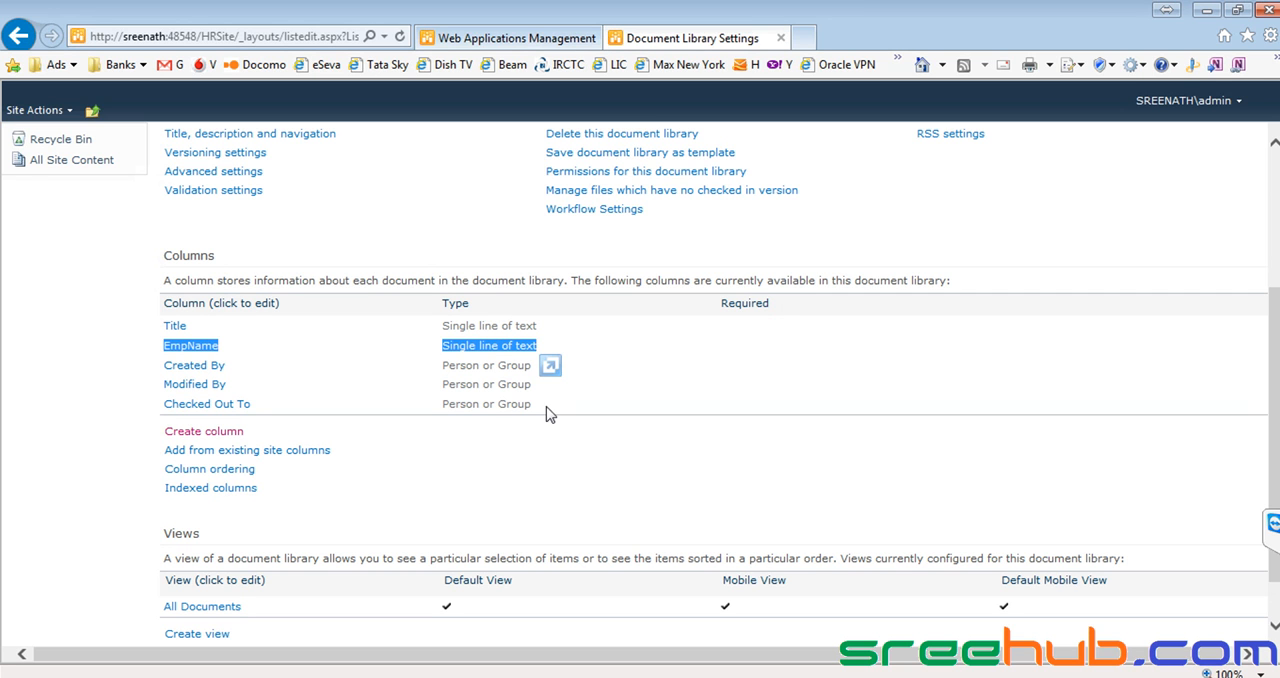
scroll(320, 390, down, 1)
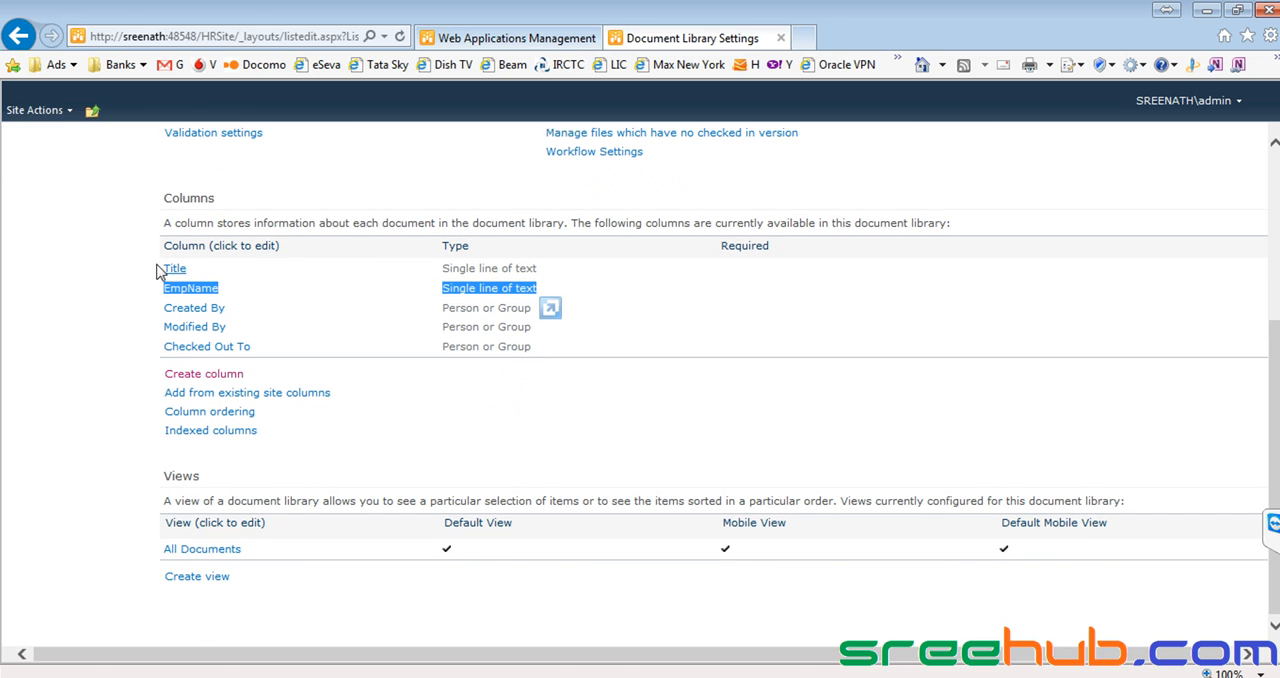
click(197, 552)
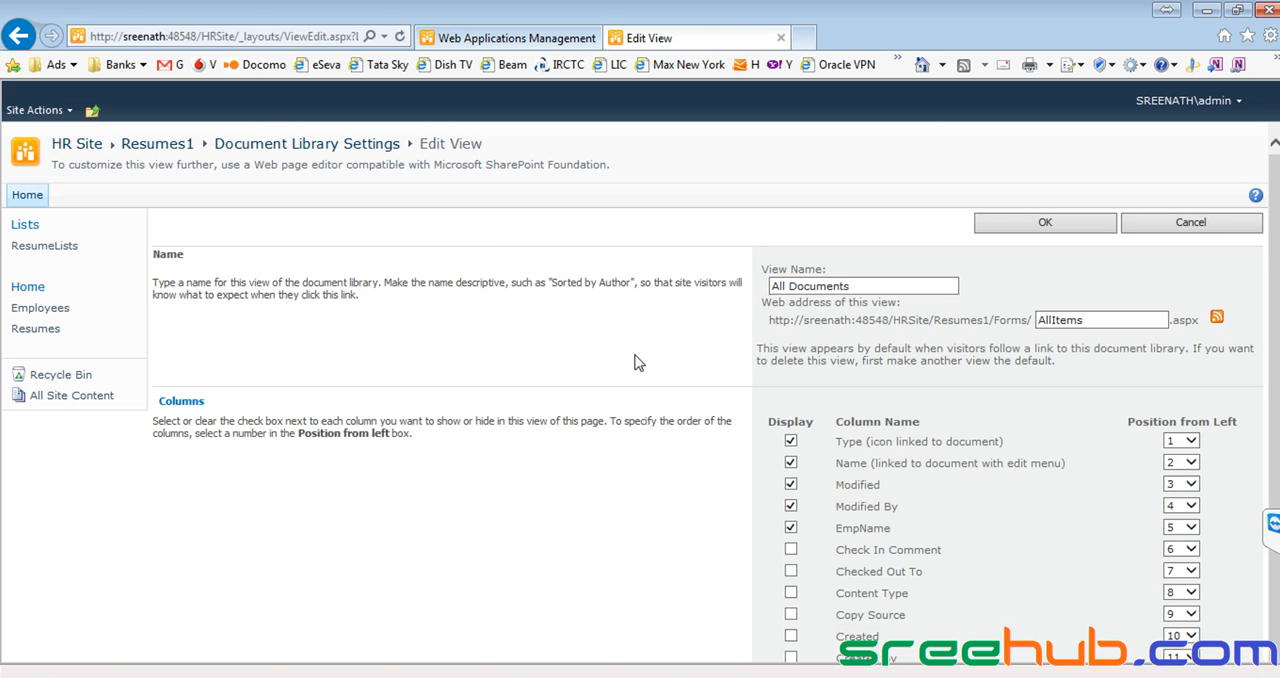
scroll(886, 347, down, 3)
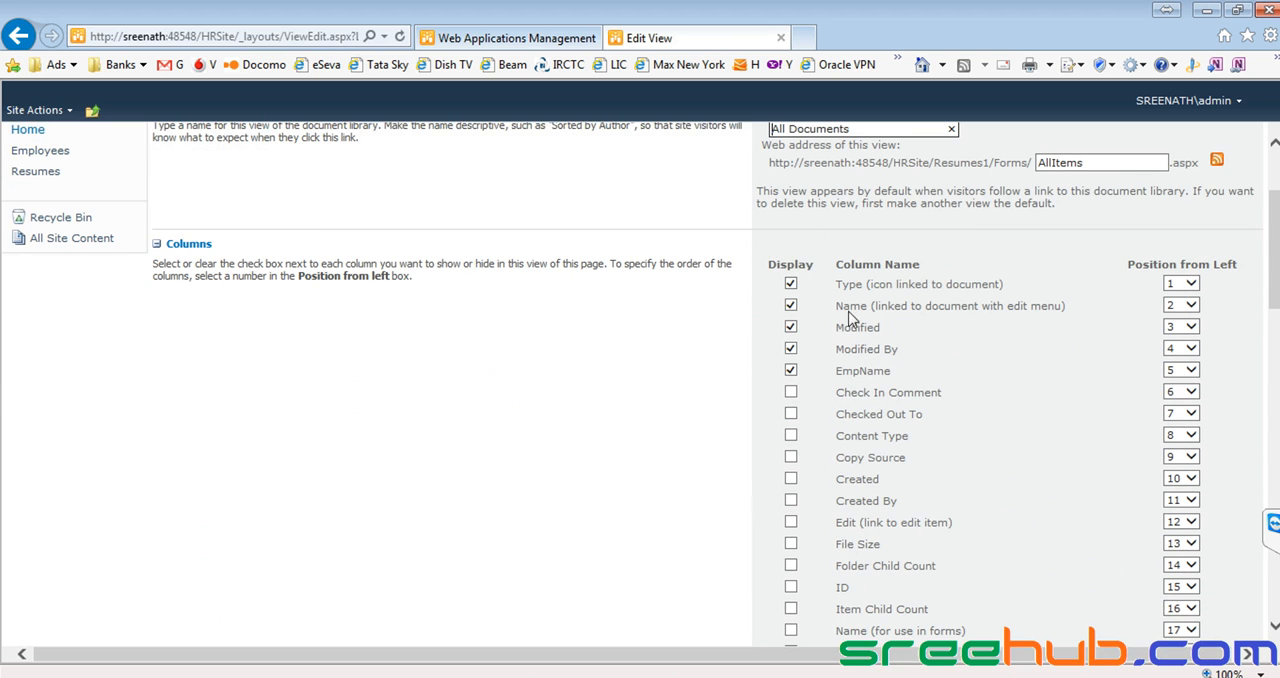
click(791, 327)
click(791, 349)
scroll(899, 358, up, 3)
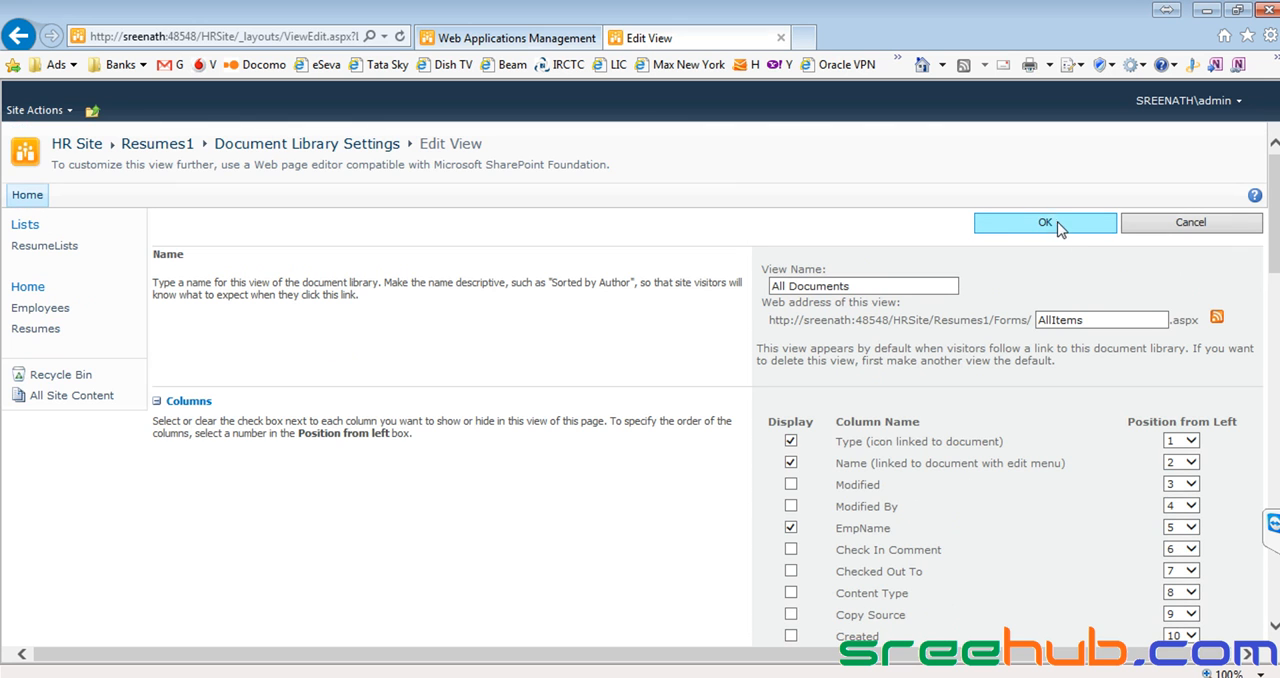
click(1047, 224)
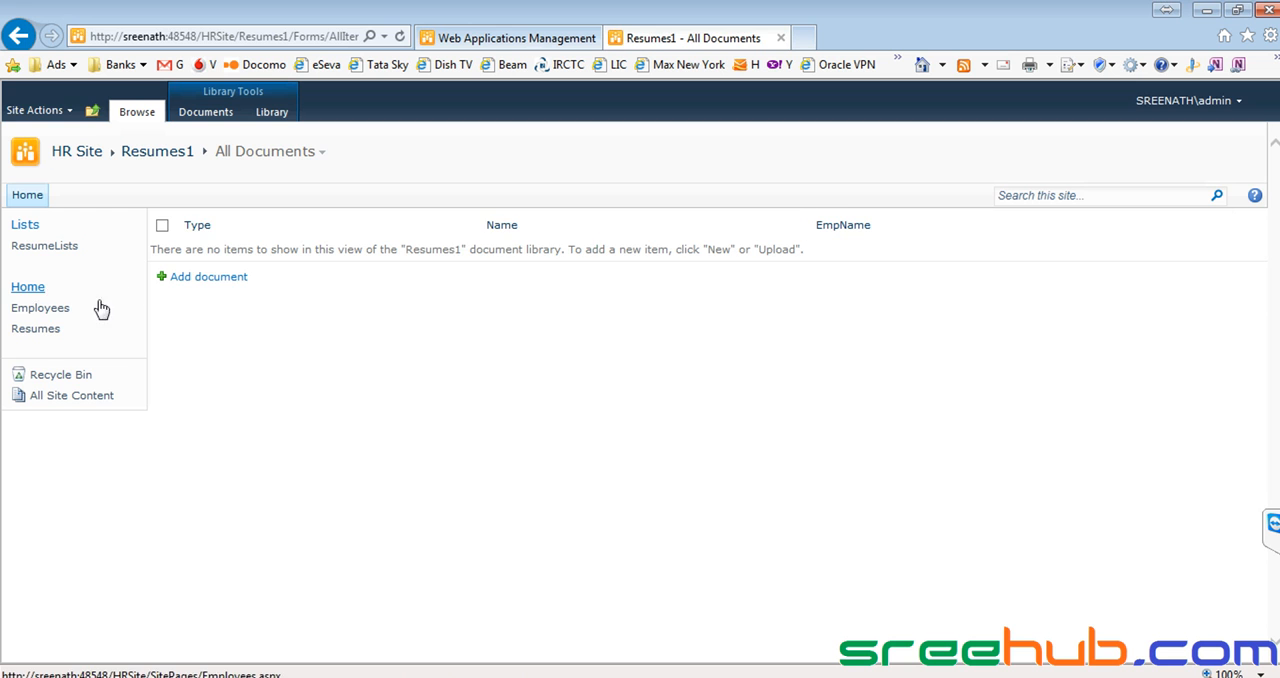
Return to the Resumes page and examine the columns shown in its Resumes1 library section.
click(48, 329)
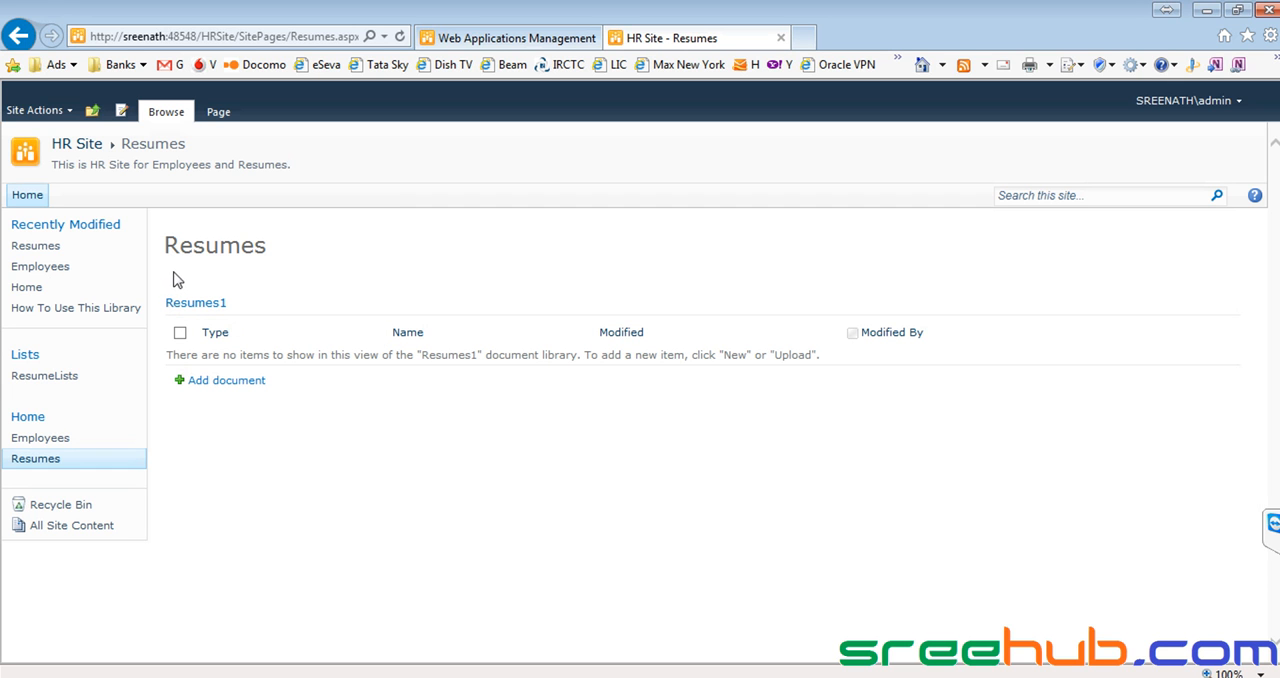
drag(165, 293, 311, 401)
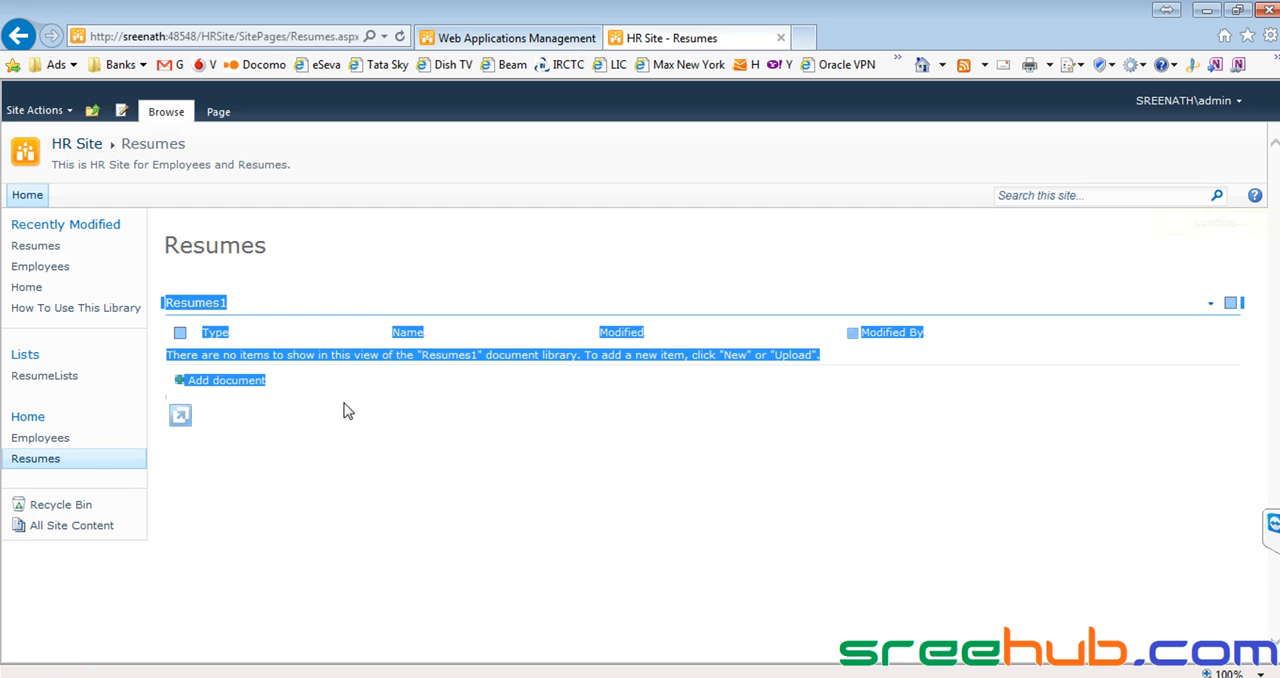
click(349, 419)
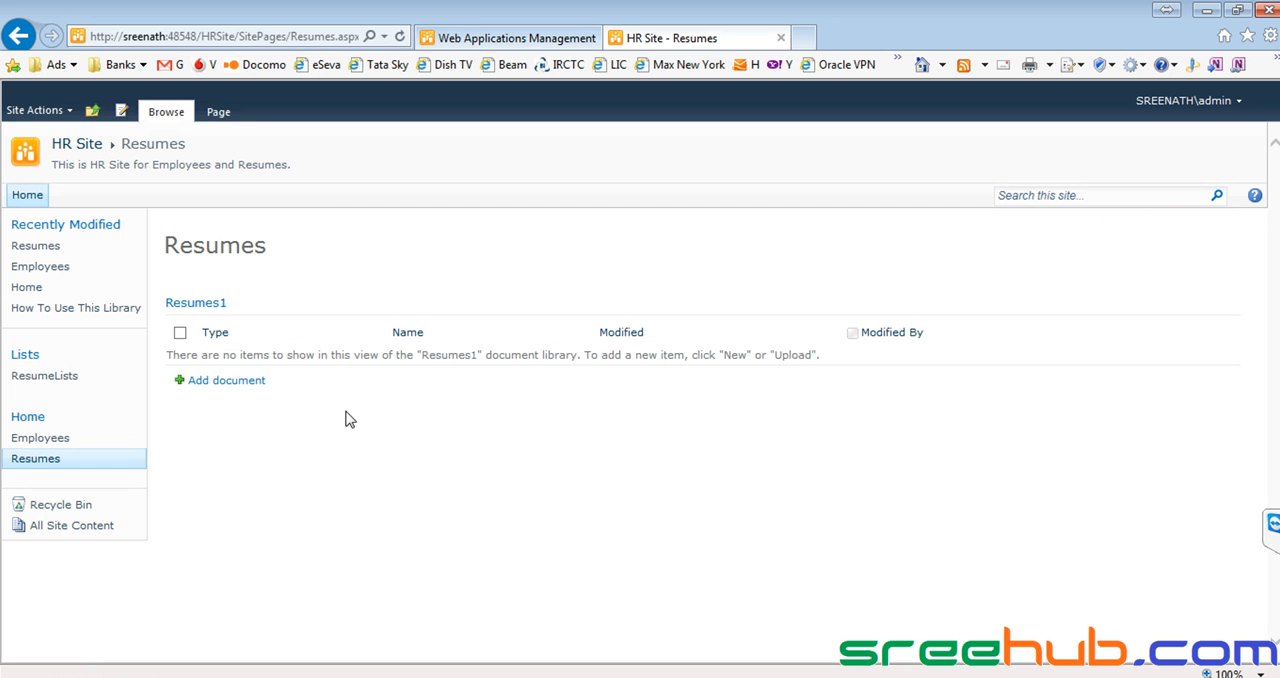
double_click(227, 236)
click(310, 247)
Start a new site under the HR Site from the Blank Site template, with "Shop" as both title and URL name.
click(40, 110)
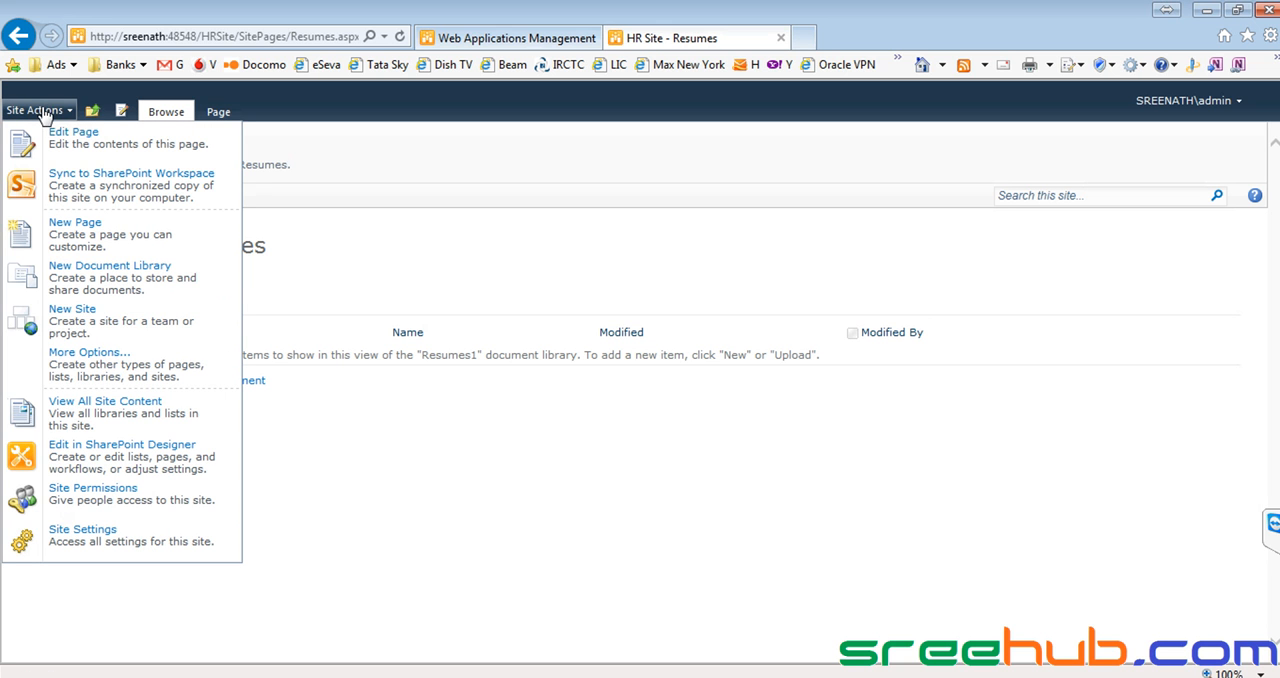
click(124, 319)
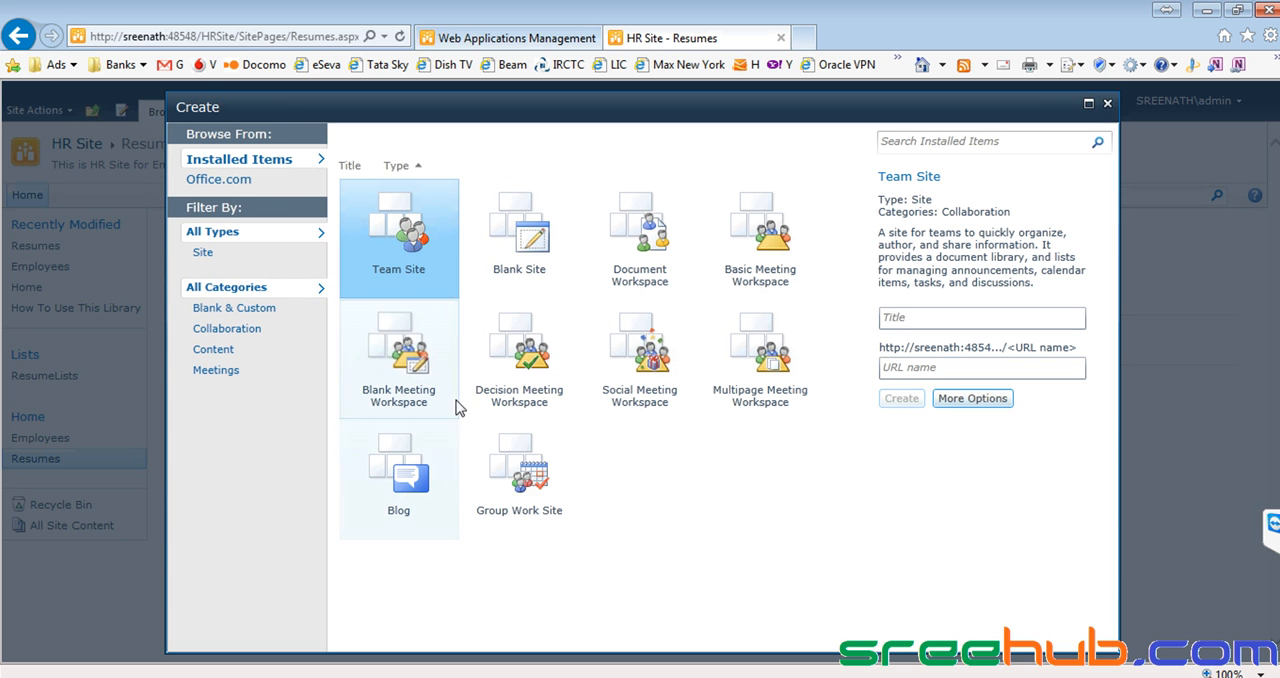
click(530, 245)
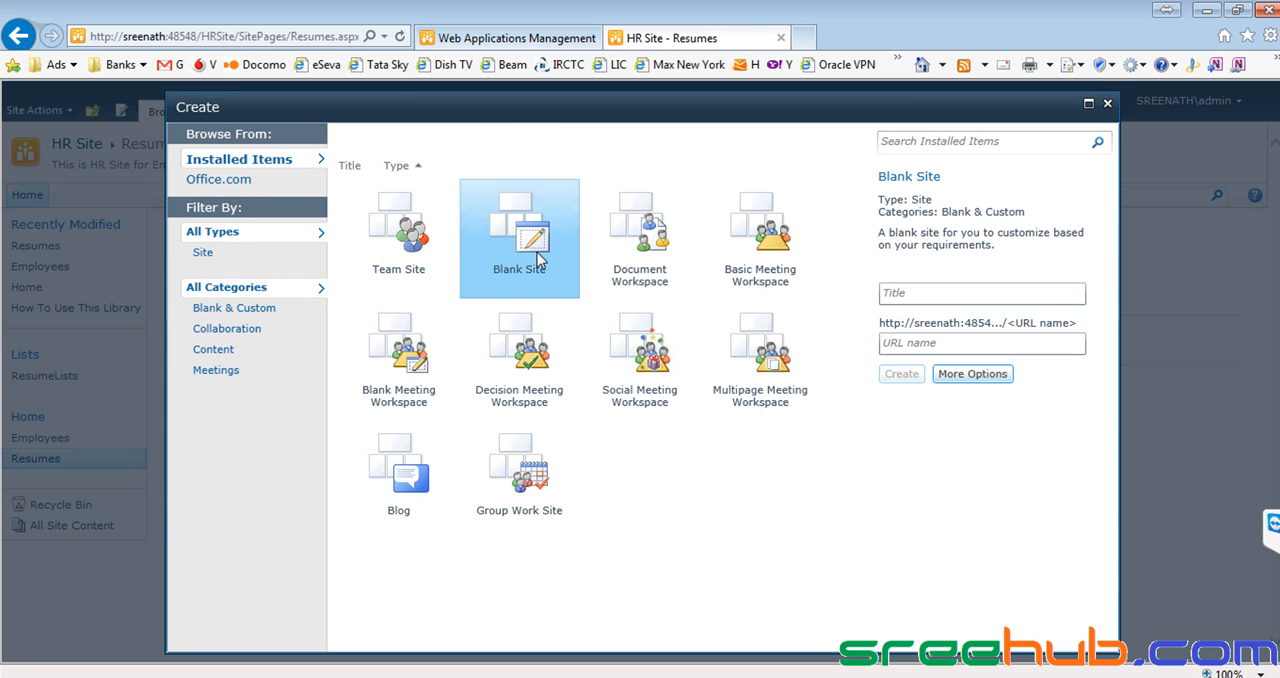
click(912, 294)
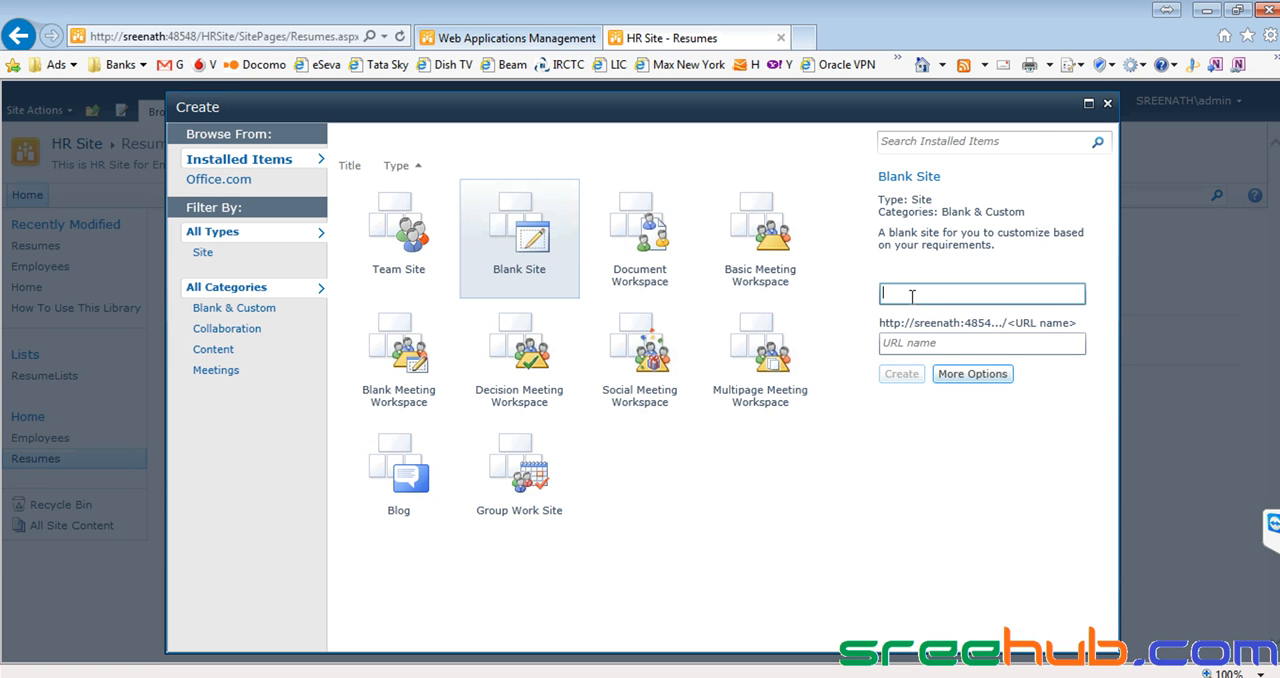
text(Shop)
click(910, 344)
text(Shop)
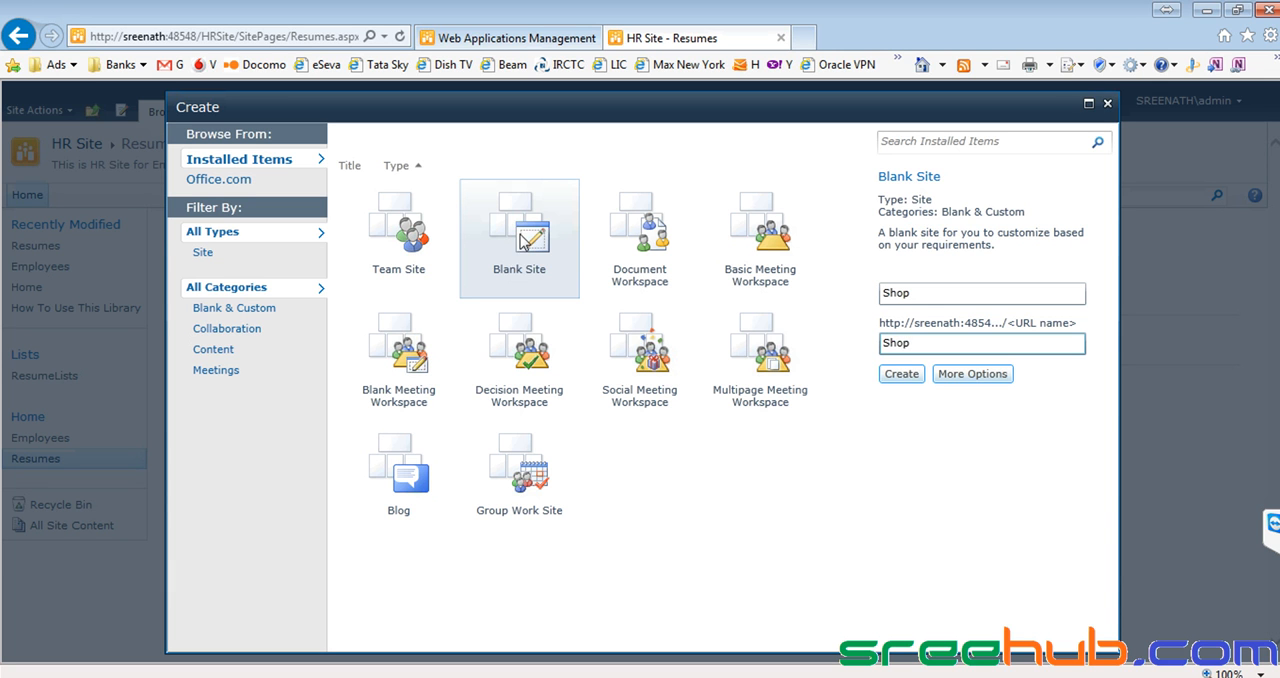
click(524, 241)
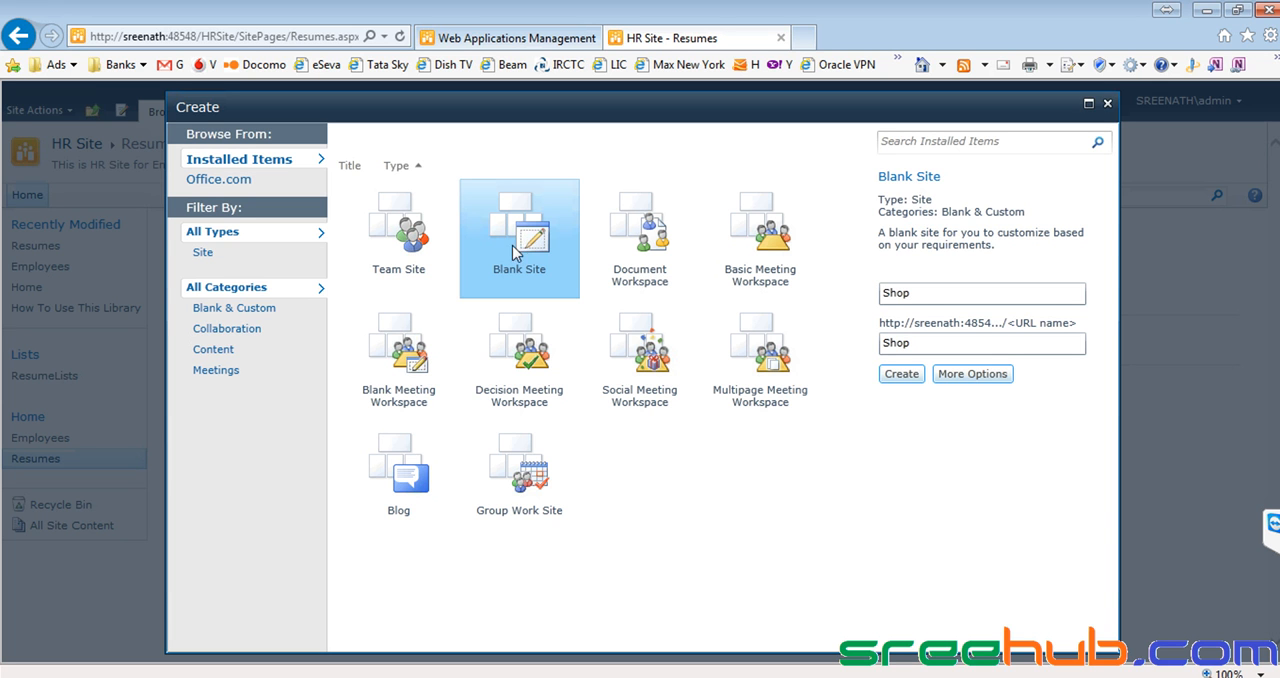
click(941, 294)
double_click(992, 295)
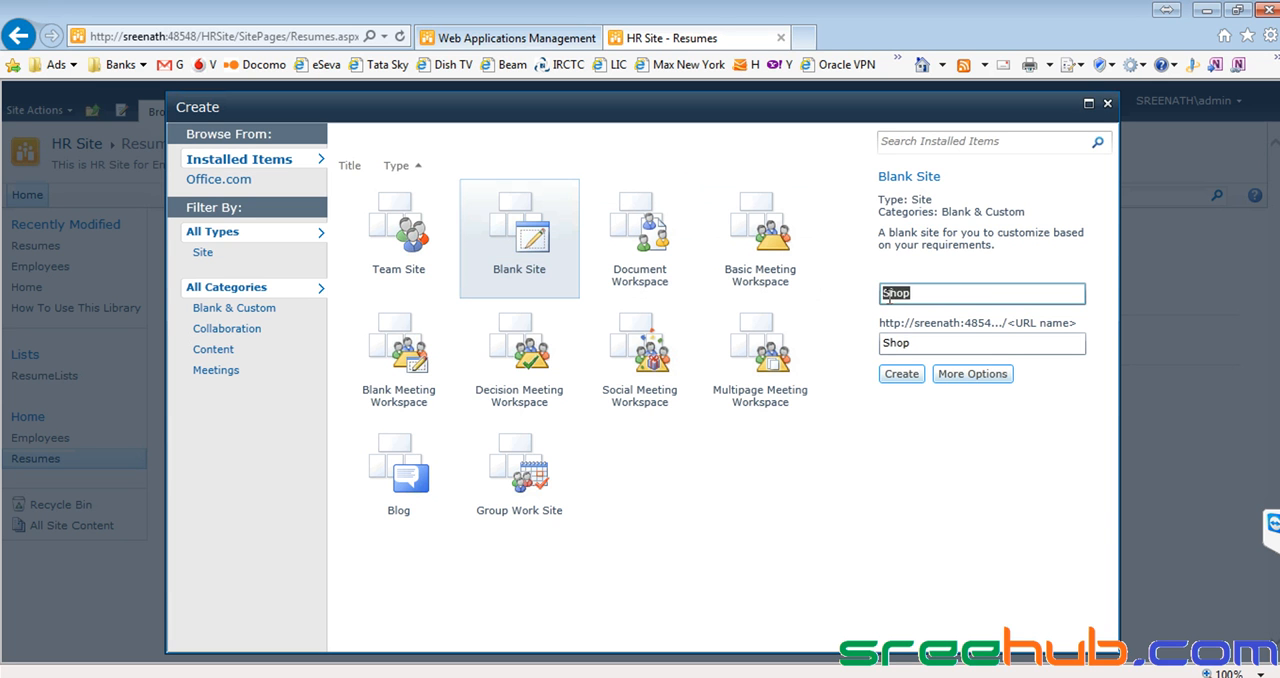
Add the description "Shope containing some general things or items" in the new site's additional options and create the site.
click(972, 375)
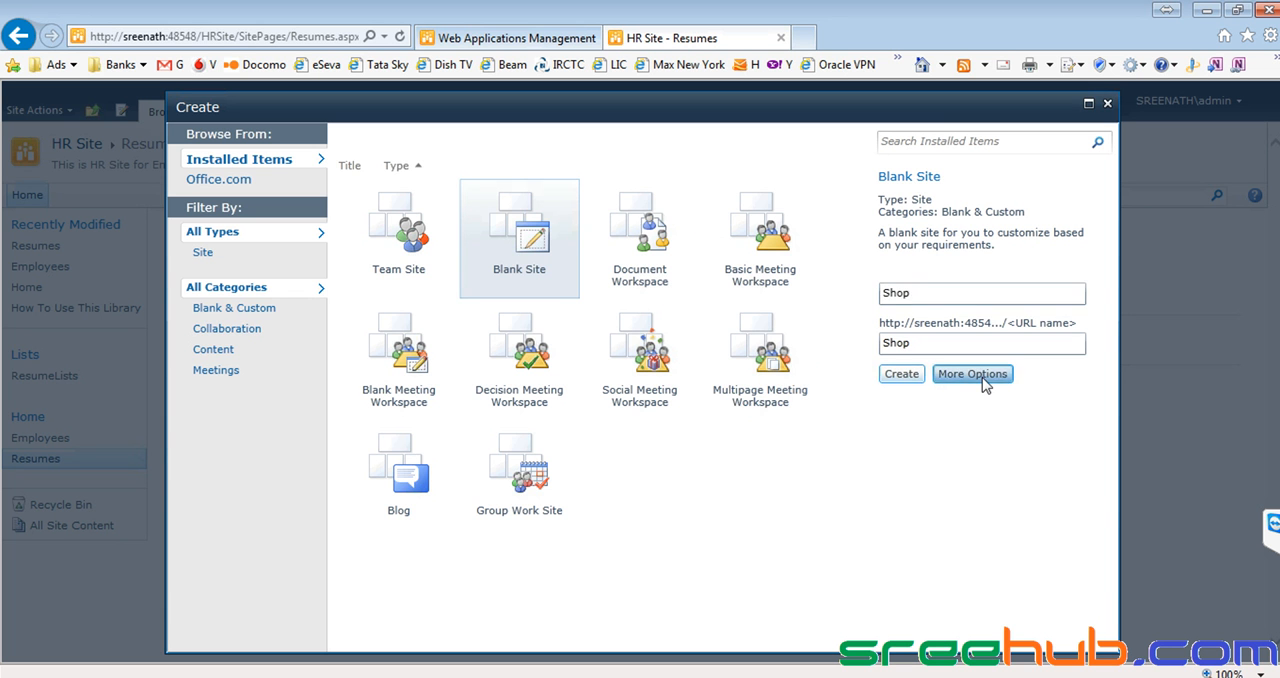
click(672, 258)
text(Shope co)
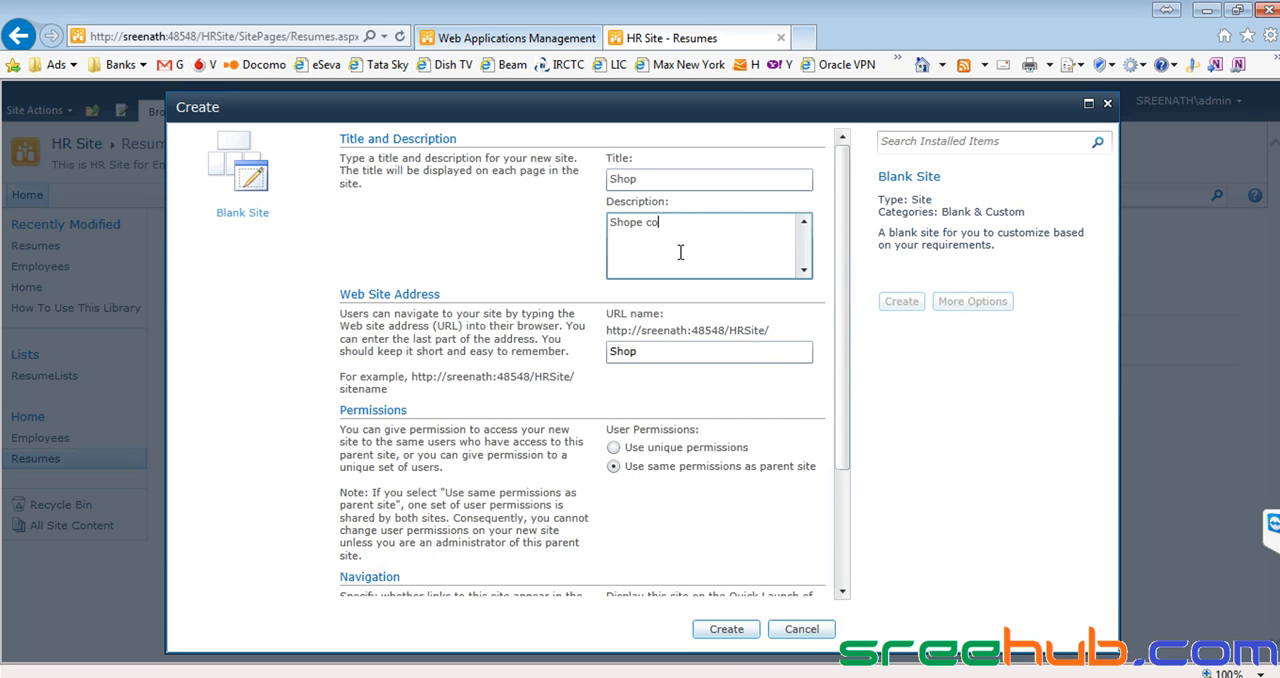
text(ntaining some general things or ite)
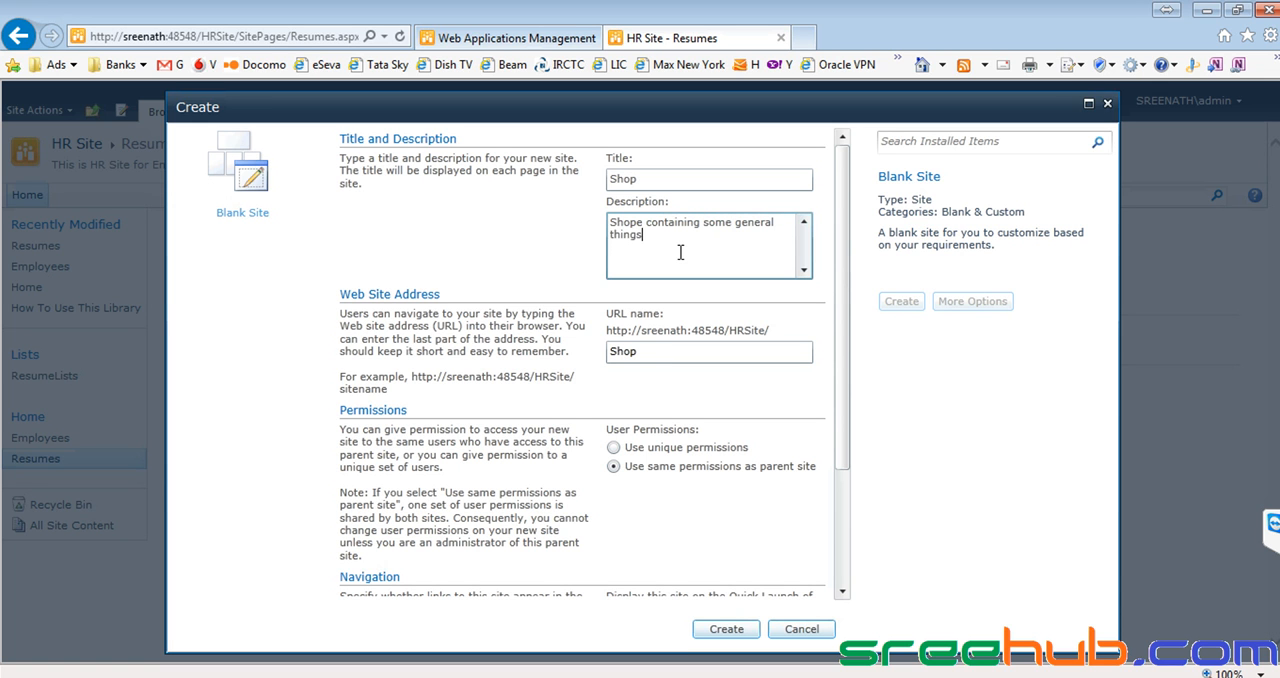
text(ms)
drag(843, 373, 841, 501)
click(710, 630)
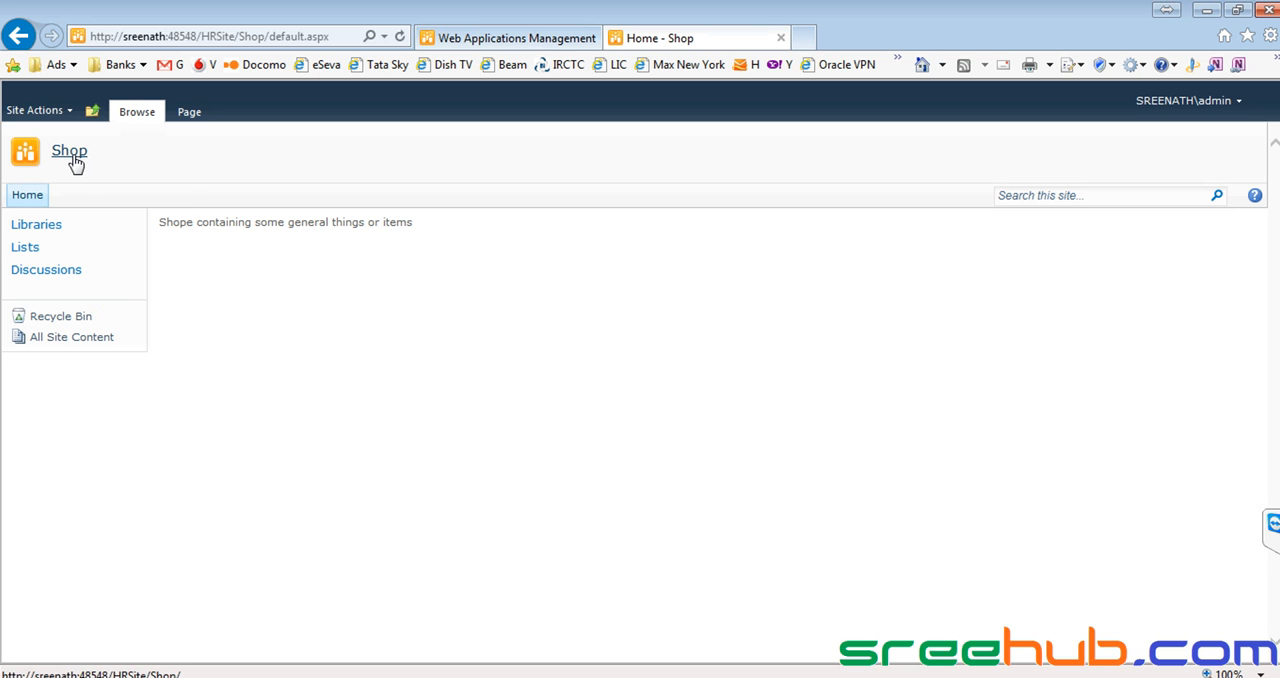
Check where the Shop site sits in the site hierarchy and examine its home page content.
click(92, 111)
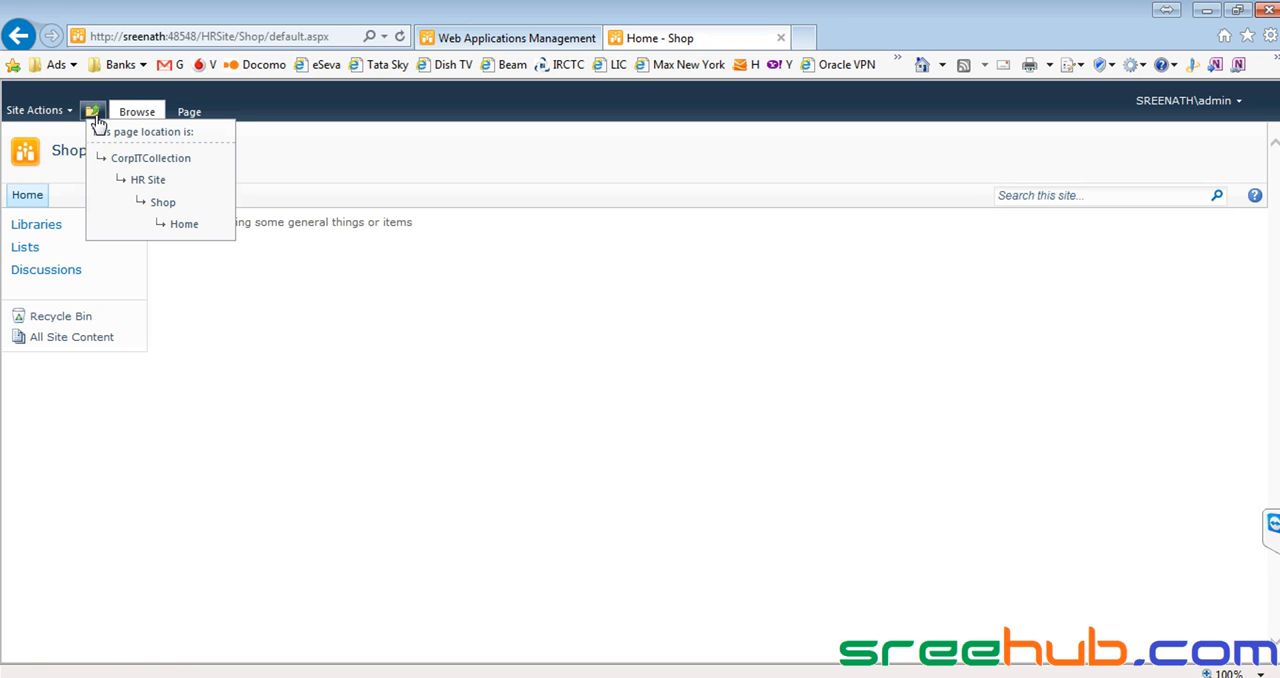
click(157, 205)
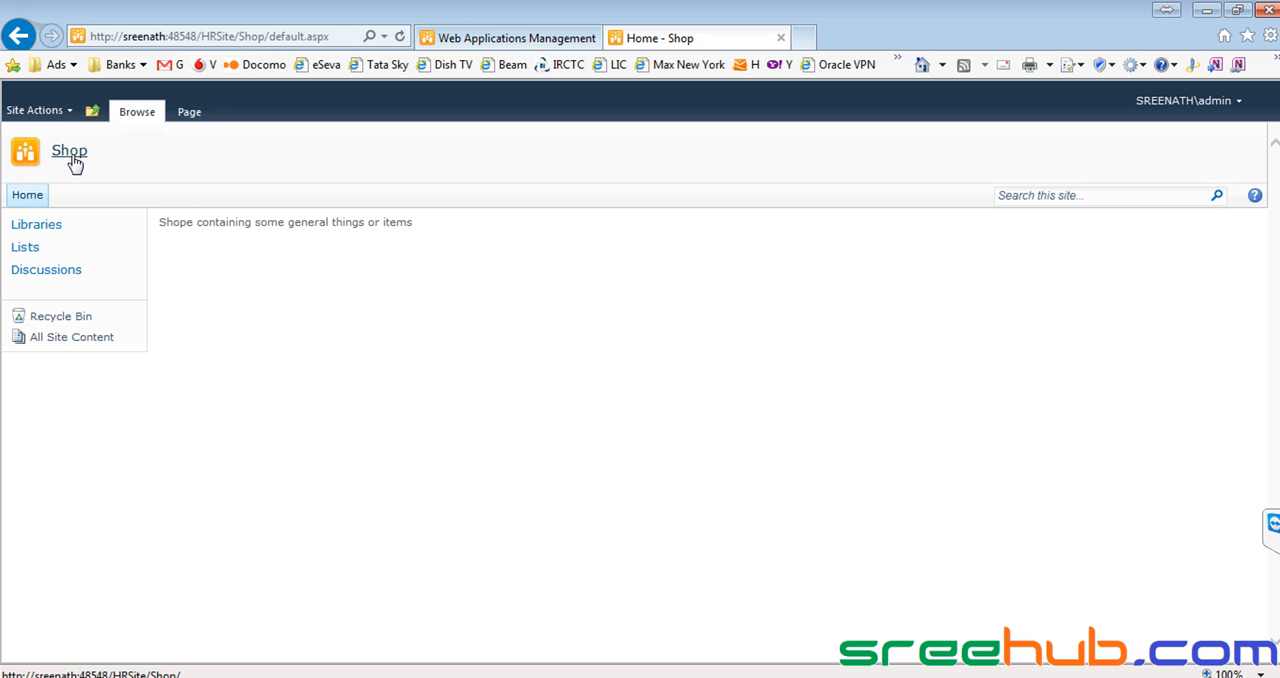
drag(160, 220, 1250, 391)
click(430, 422)
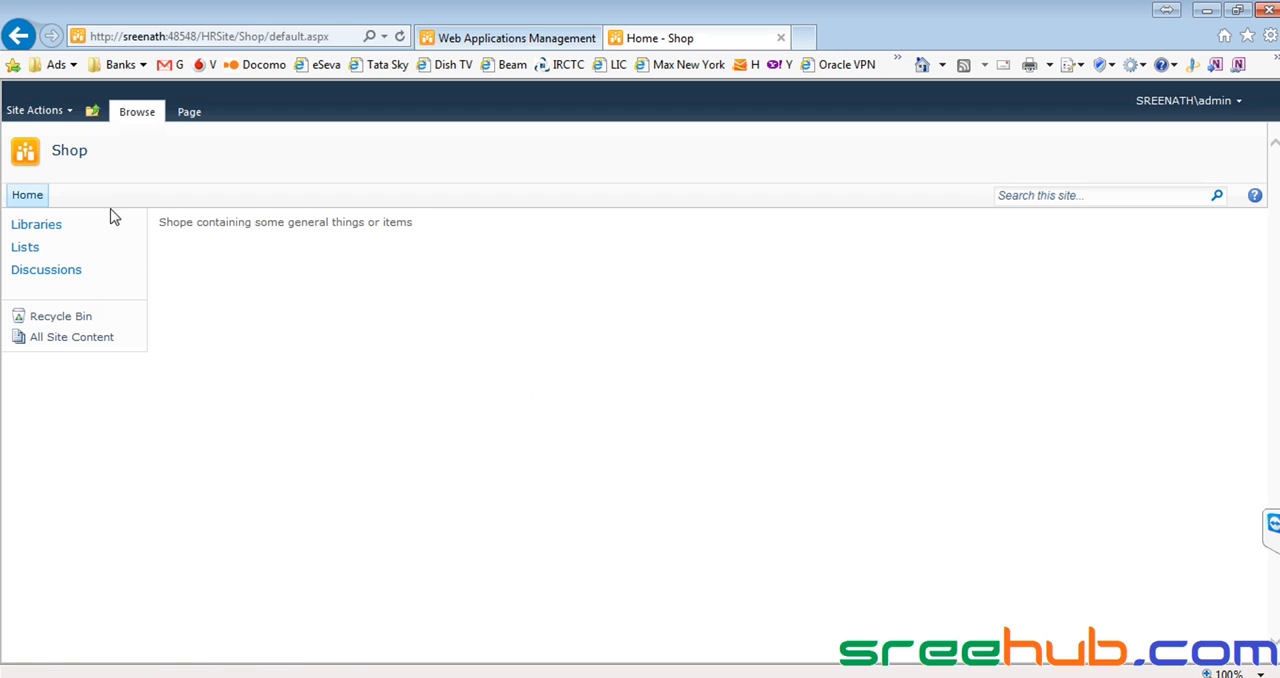
drag(182, 218, 539, 227)
click(539, 227)
click(45, 113)
click(80, 282)
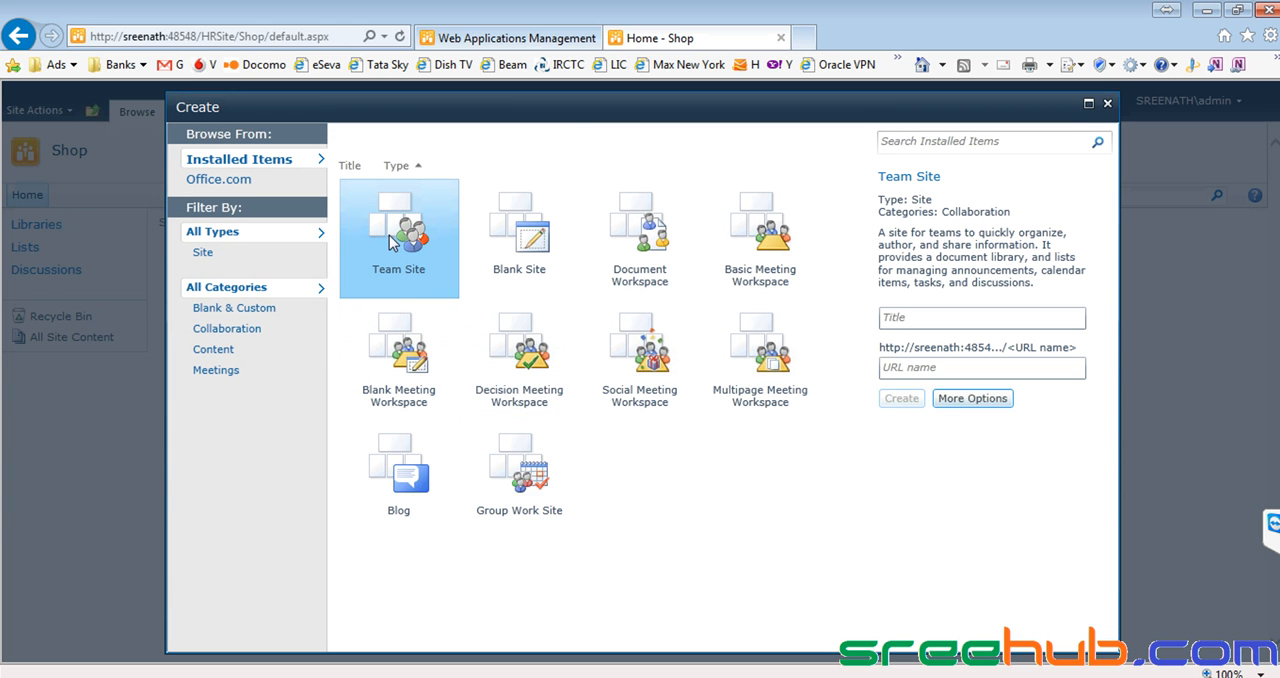
click(512, 270)
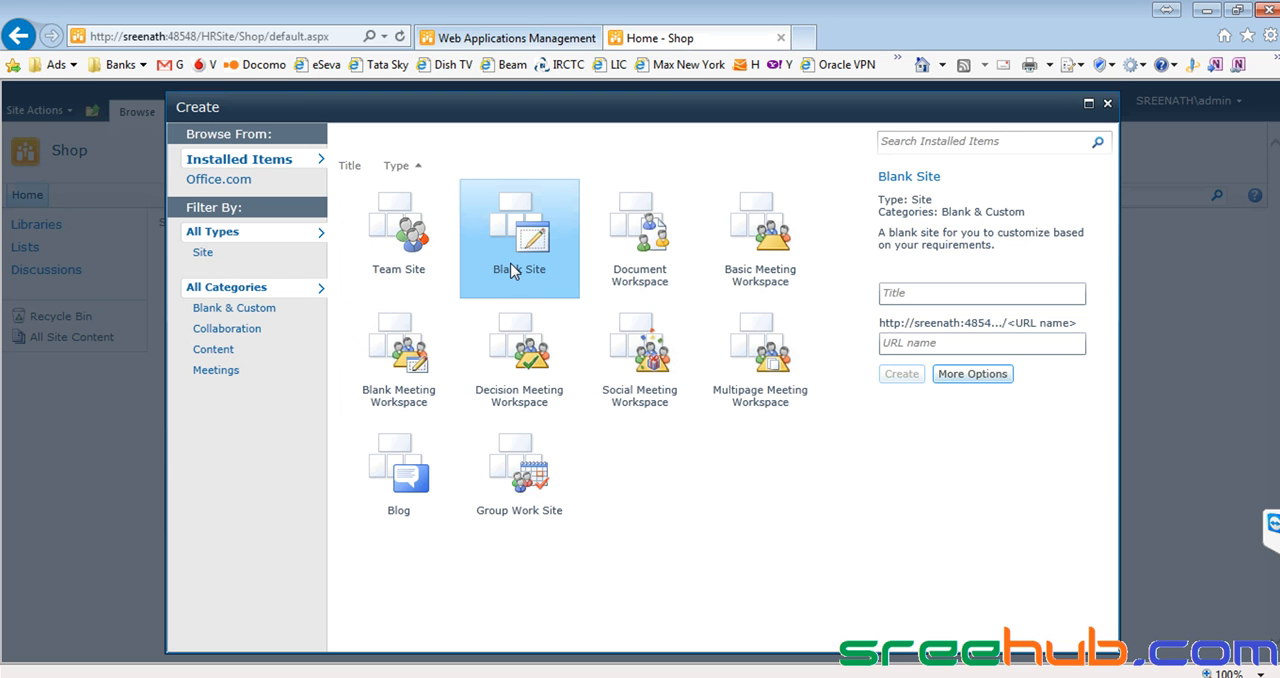
click(1107, 103)
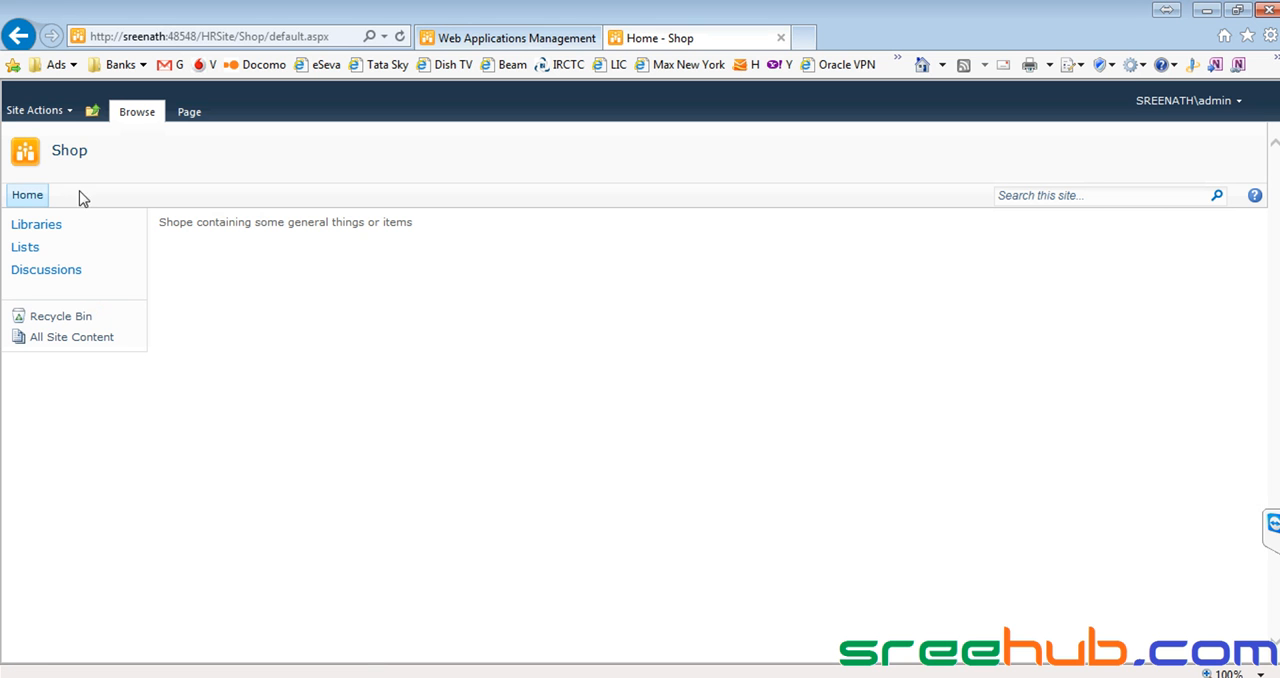
Examine the Shop site's overviews of lists and document libraries and return to its home page.
drag(55, 152, 123, 151)
click(300, 289)
click(37, 250)
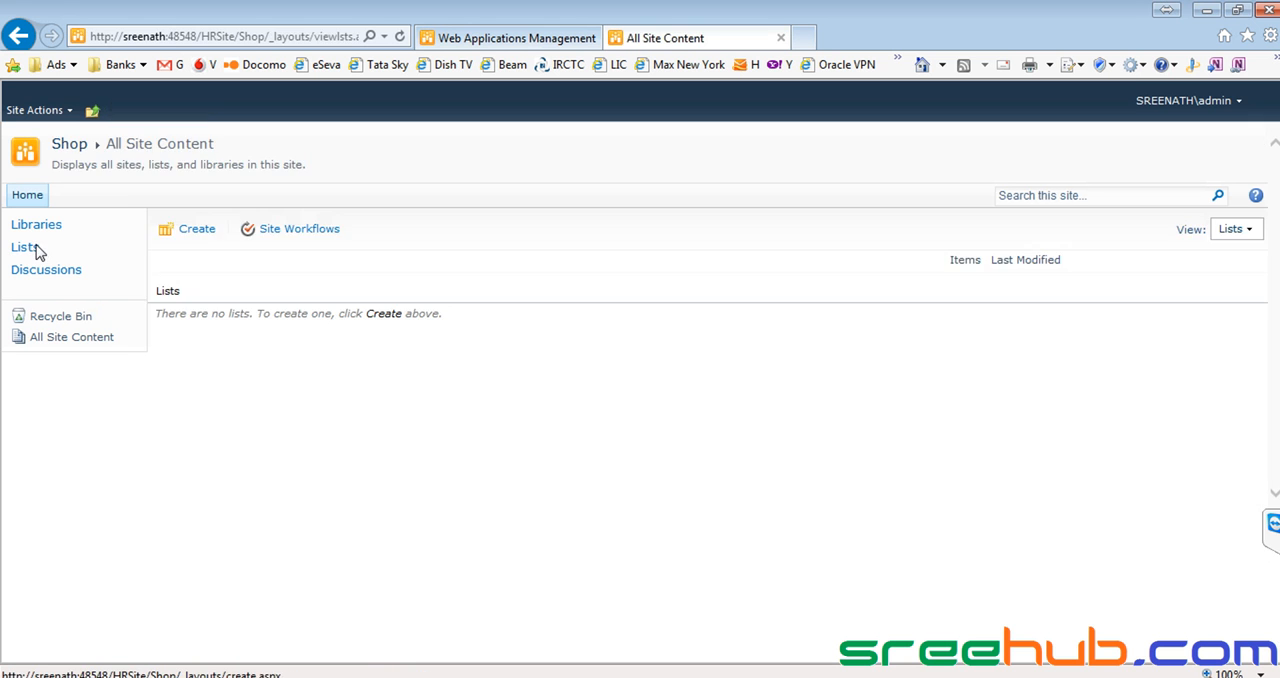
drag(160, 314, 430, 316)
click(276, 314)
drag(176, 315, 413, 313)
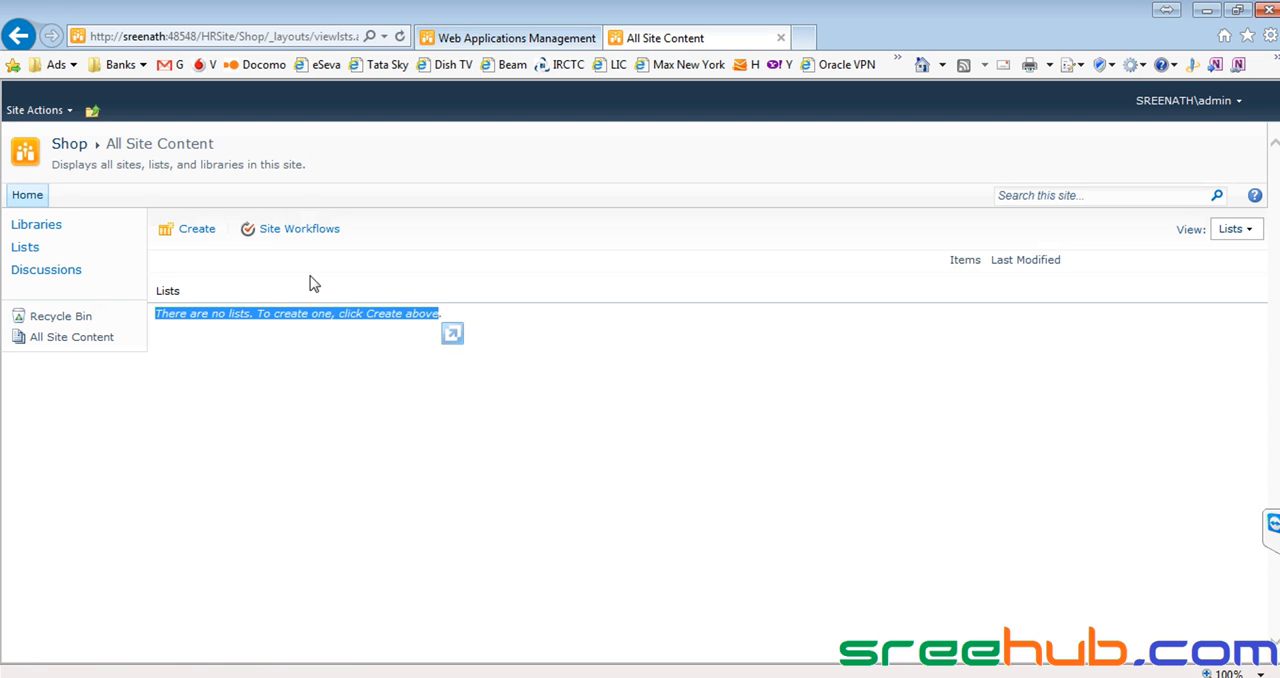
click(33, 226)
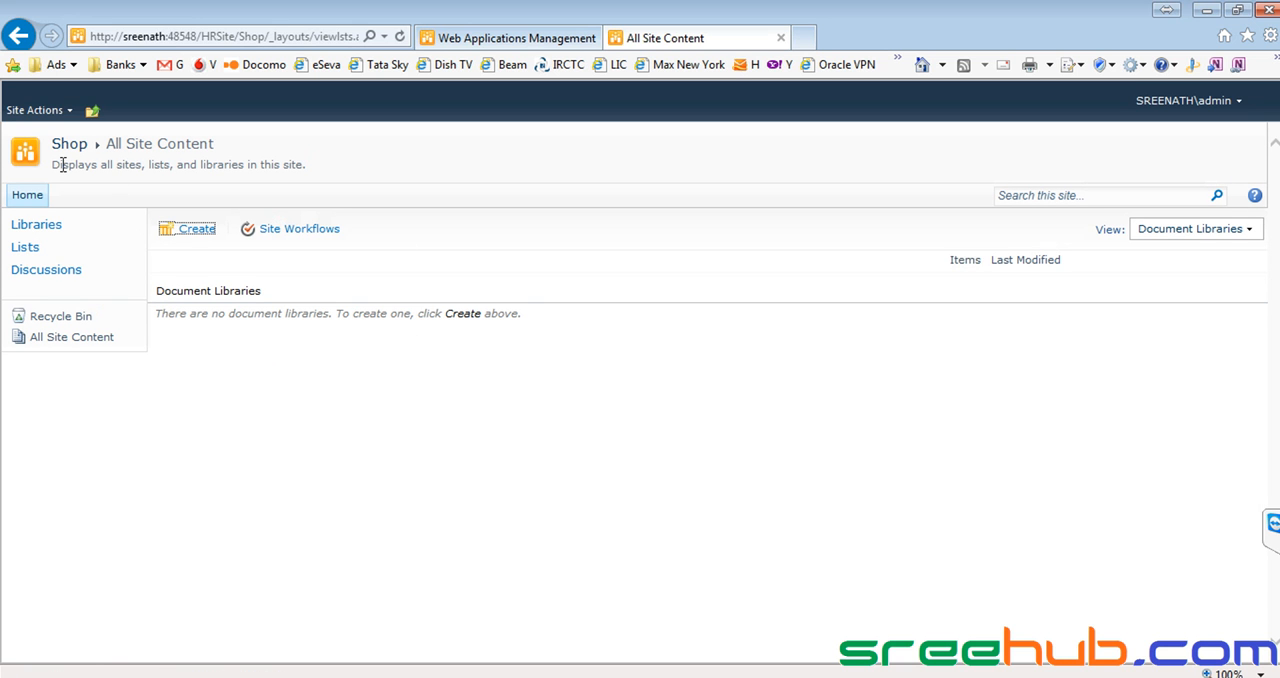
click(66, 144)
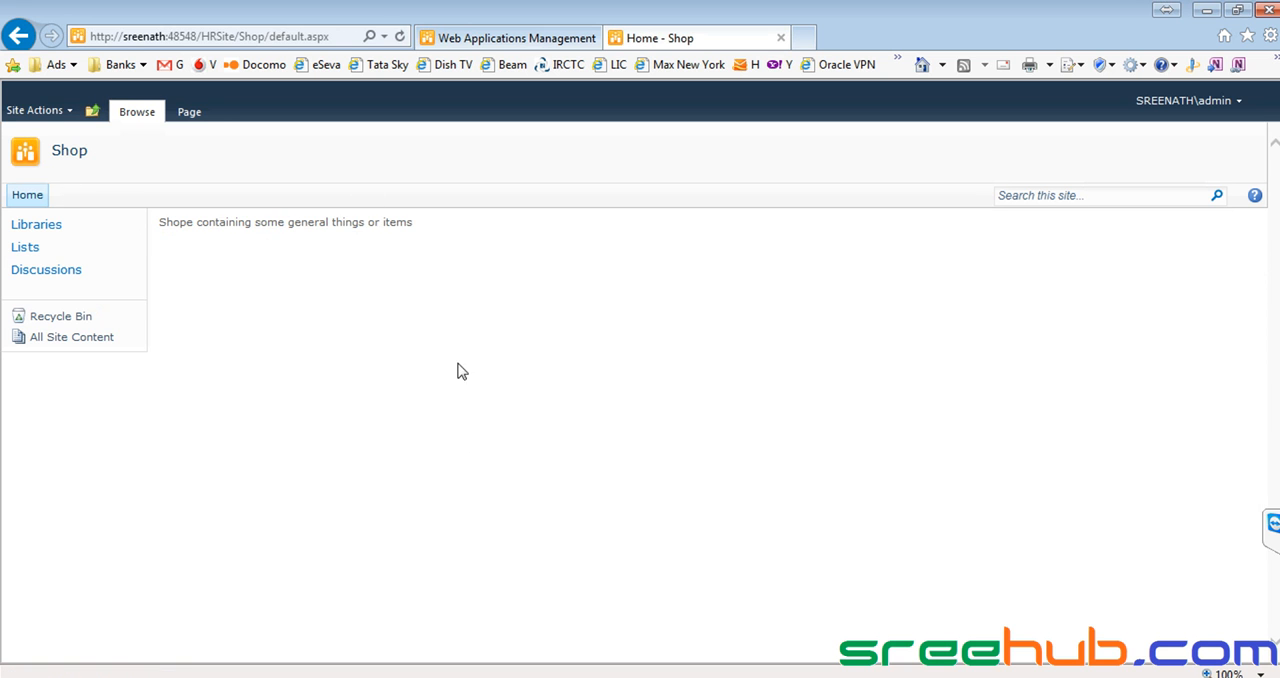
Check the Shop site's lists once more and review the description text on its home page.
drag(196, 222, 397, 222)
click(272, 229)
click(26, 248)
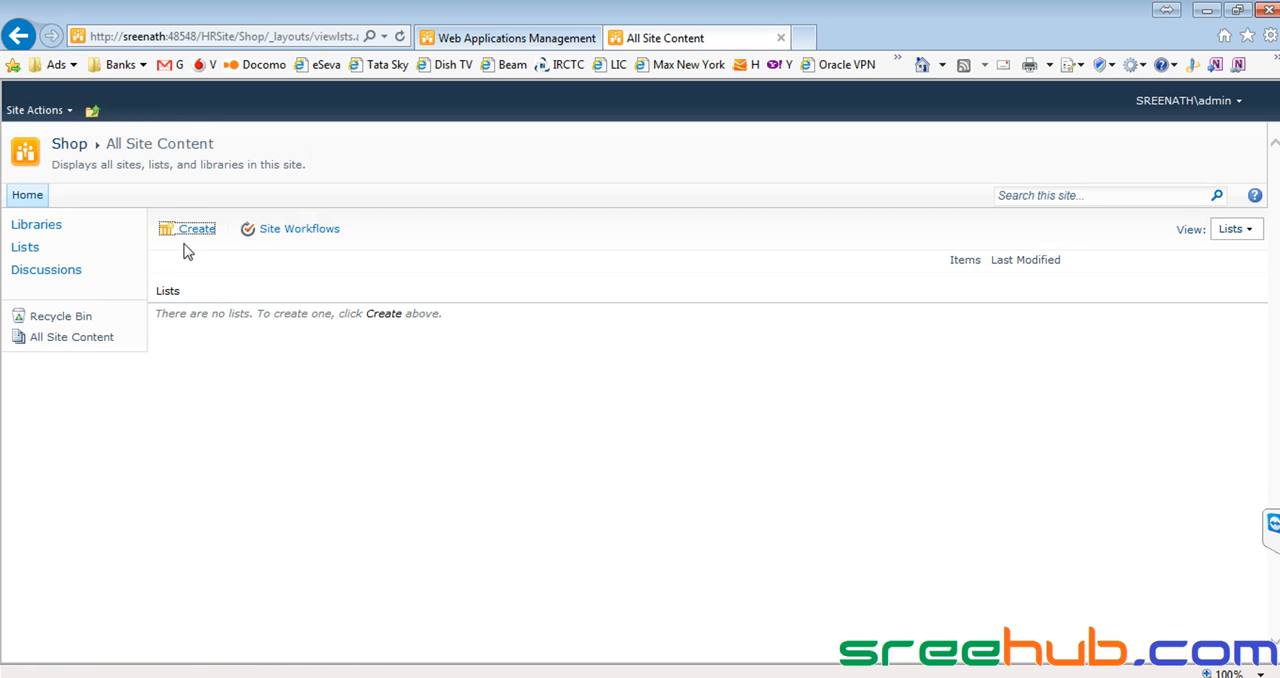
click(67, 144)
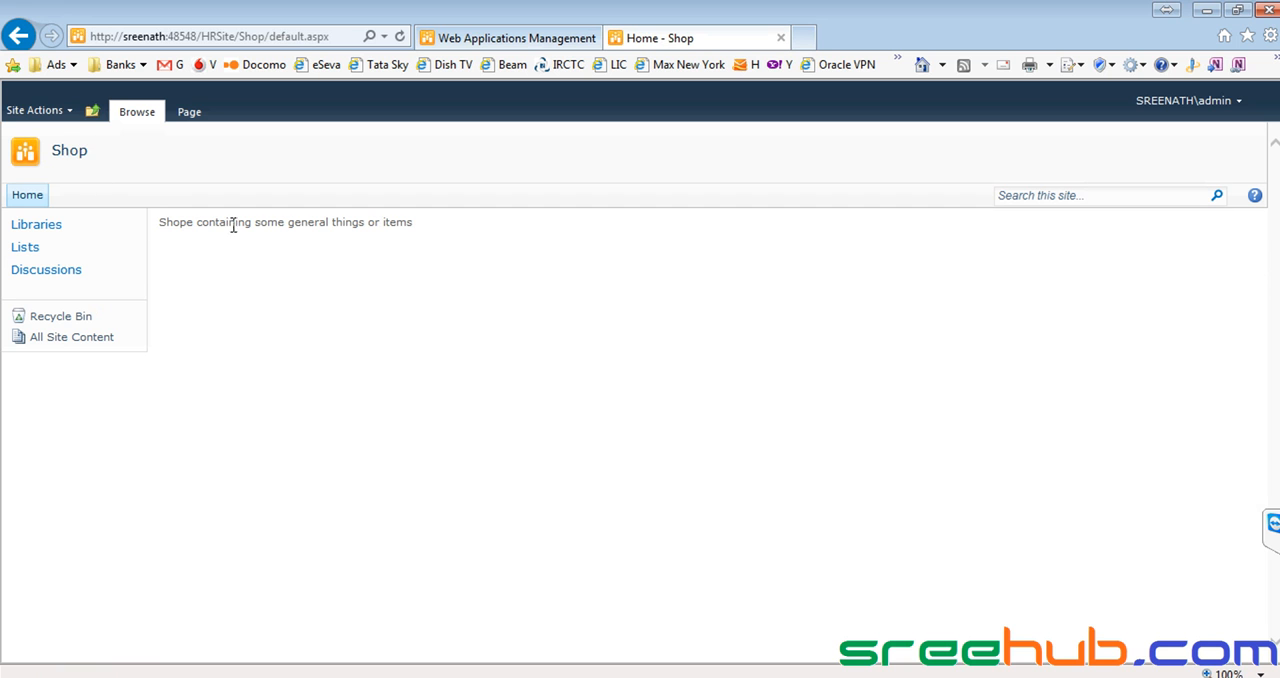
drag(210, 223, 410, 228)
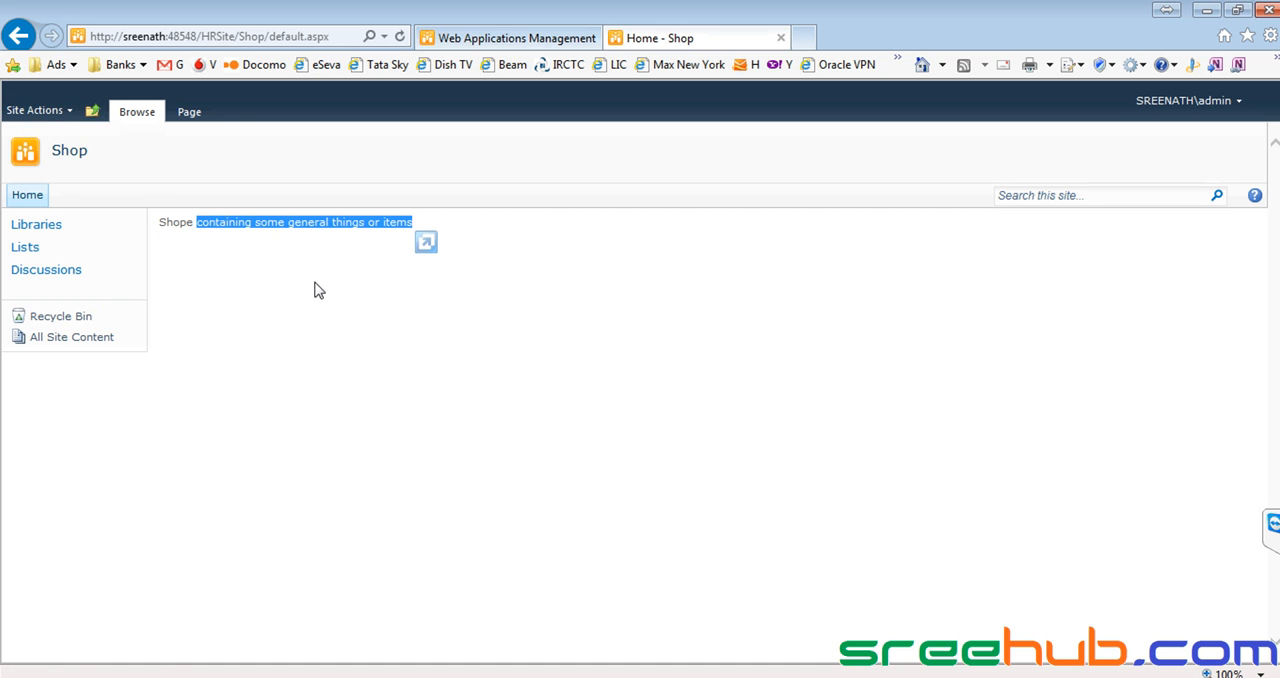
click(312, 288)
click(40, 110)
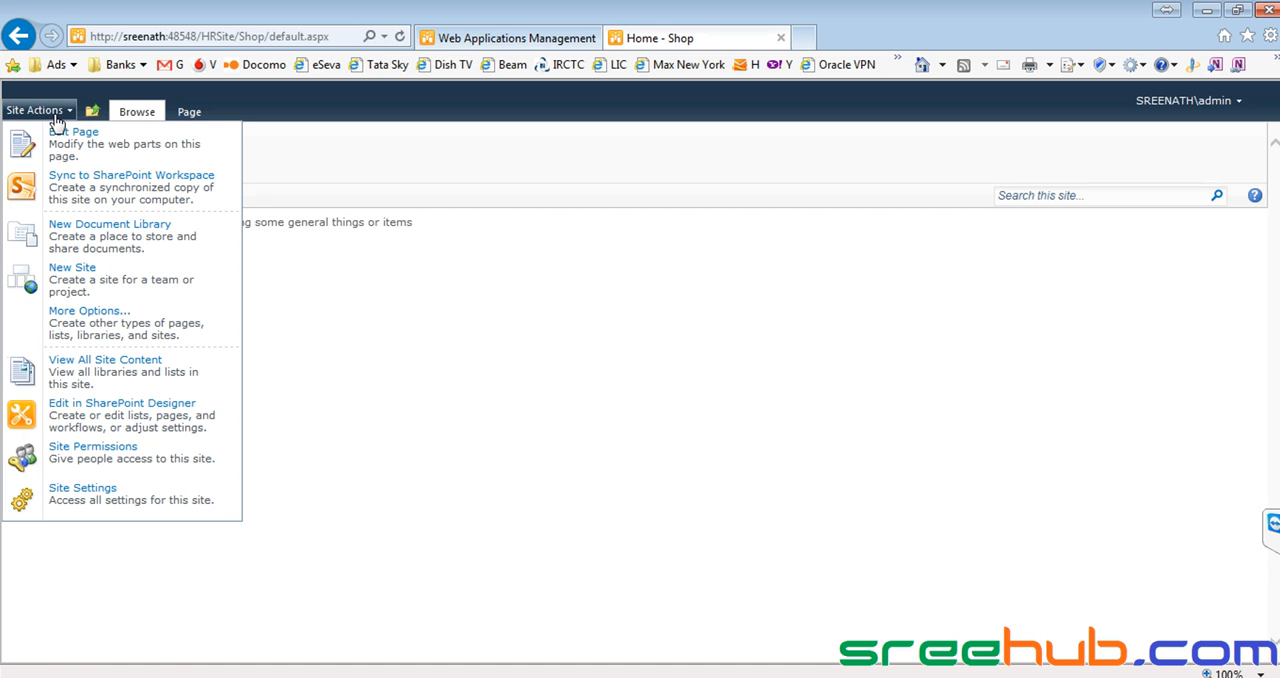
click(315, 211)
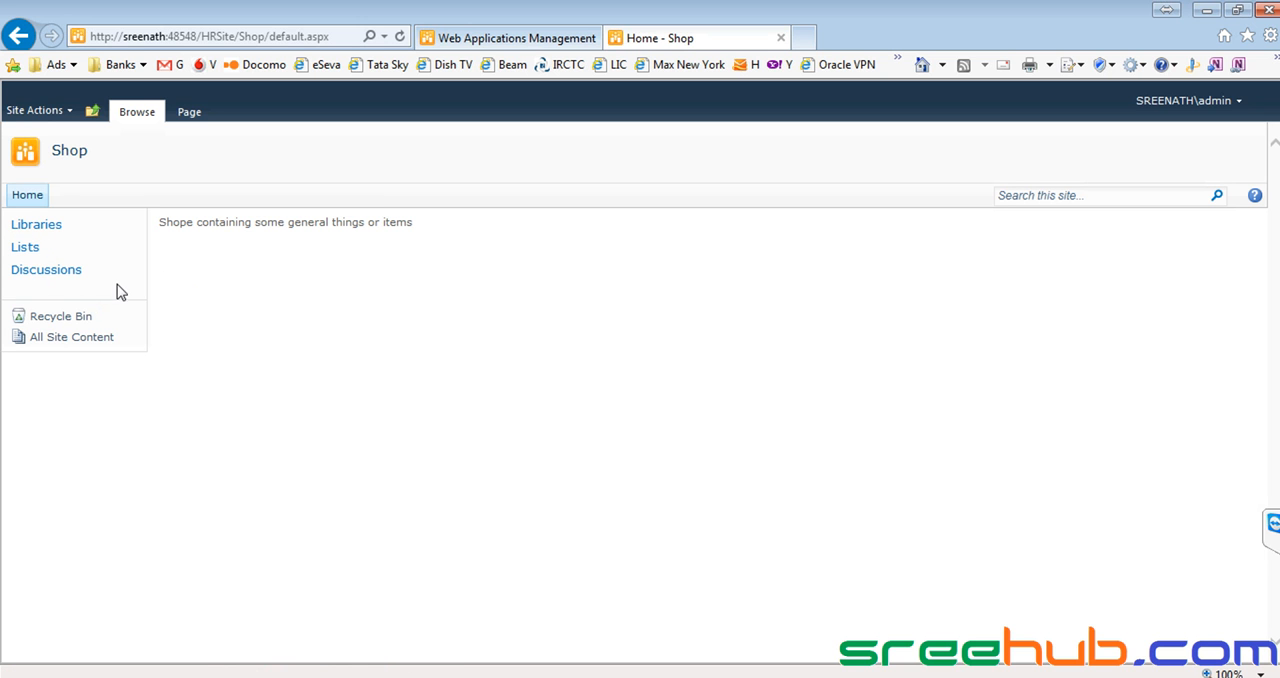
Delete the Libraries heading from the Shop site's Quick Launch in the site settings.
drag(100, 277, 31, 233)
click(150, 205)
click(50, 113)
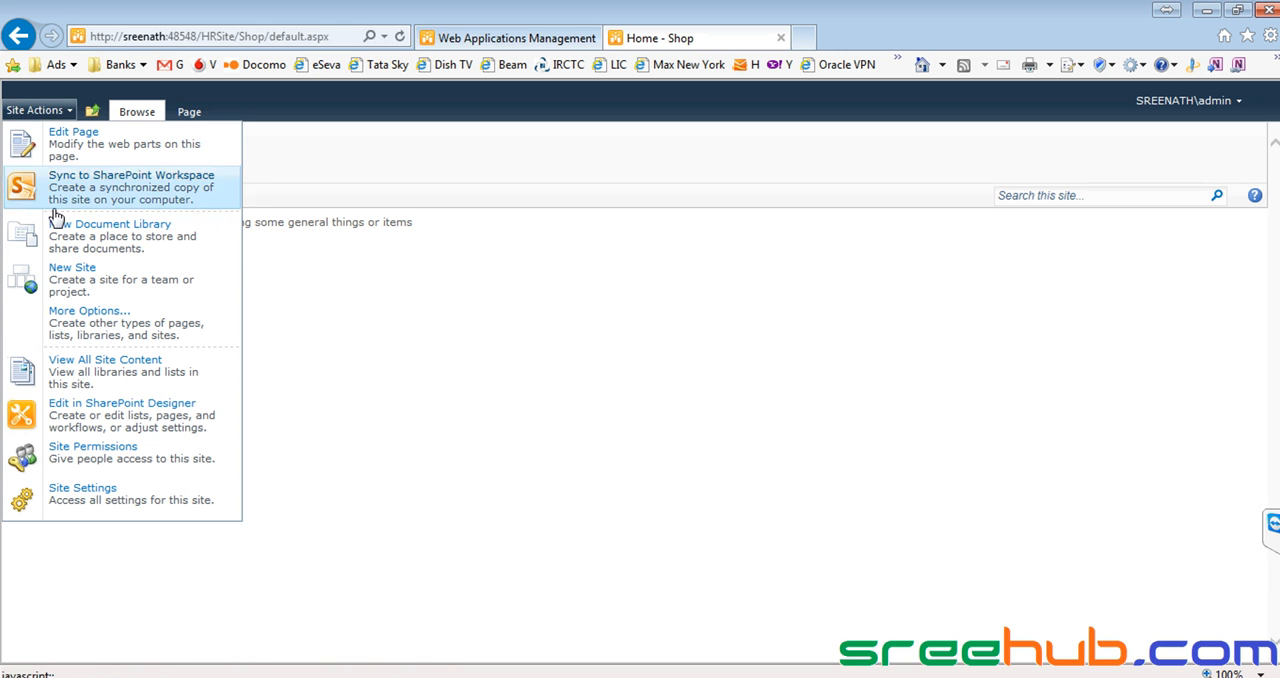
click(93, 500)
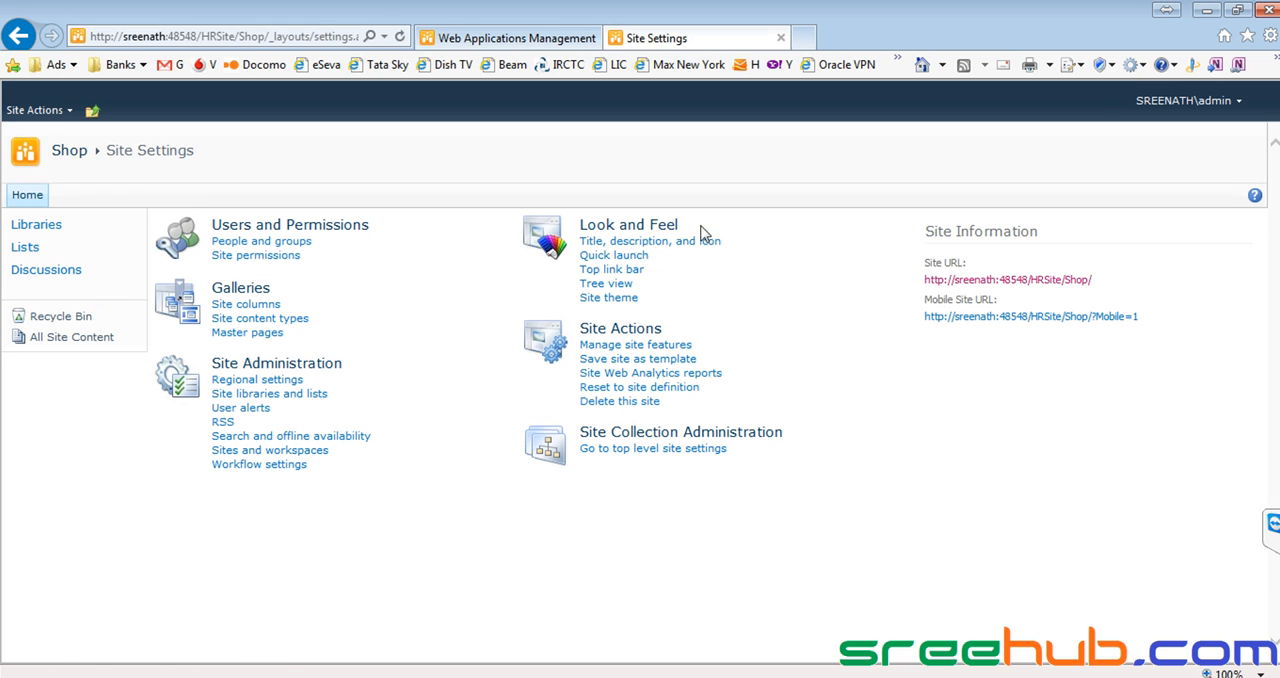
click(606, 257)
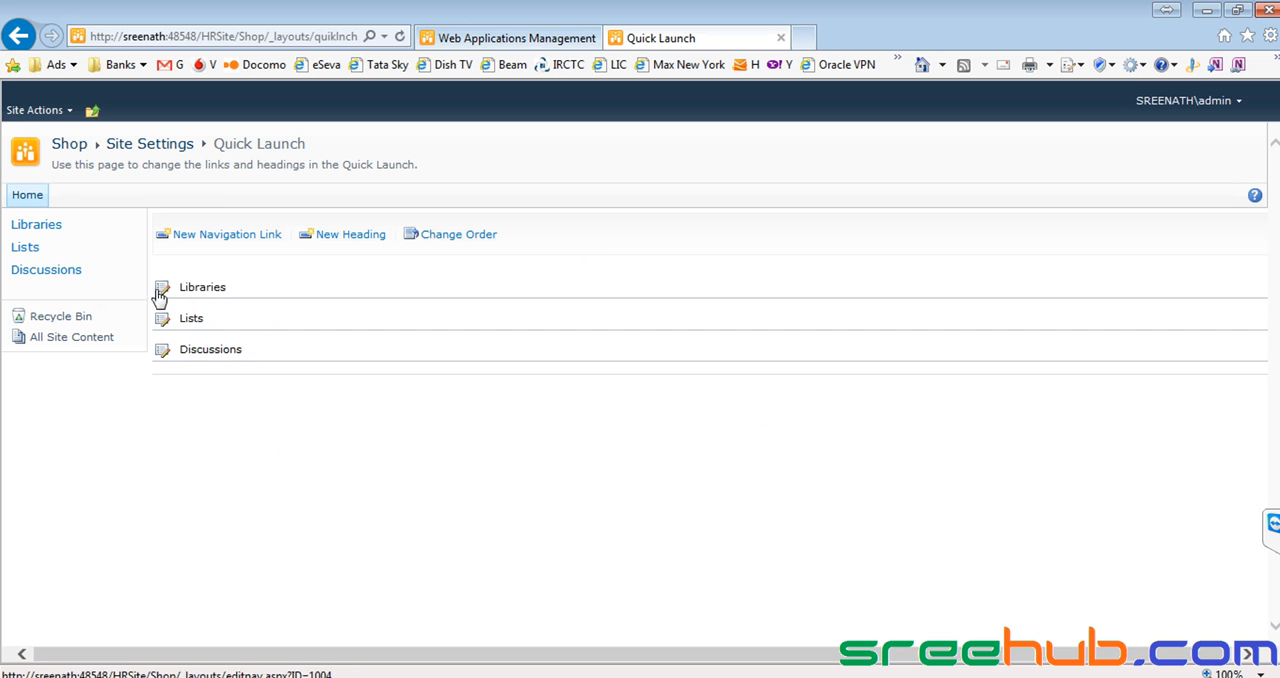
click(166, 293)
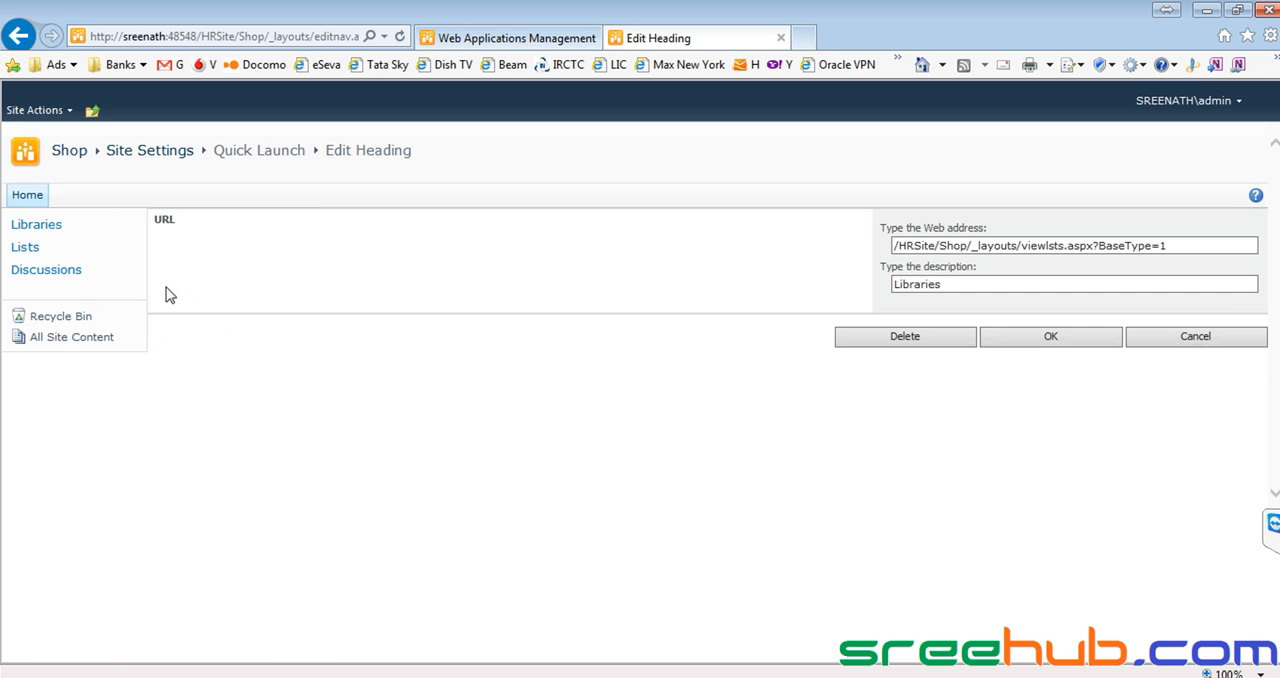
click(874, 336)
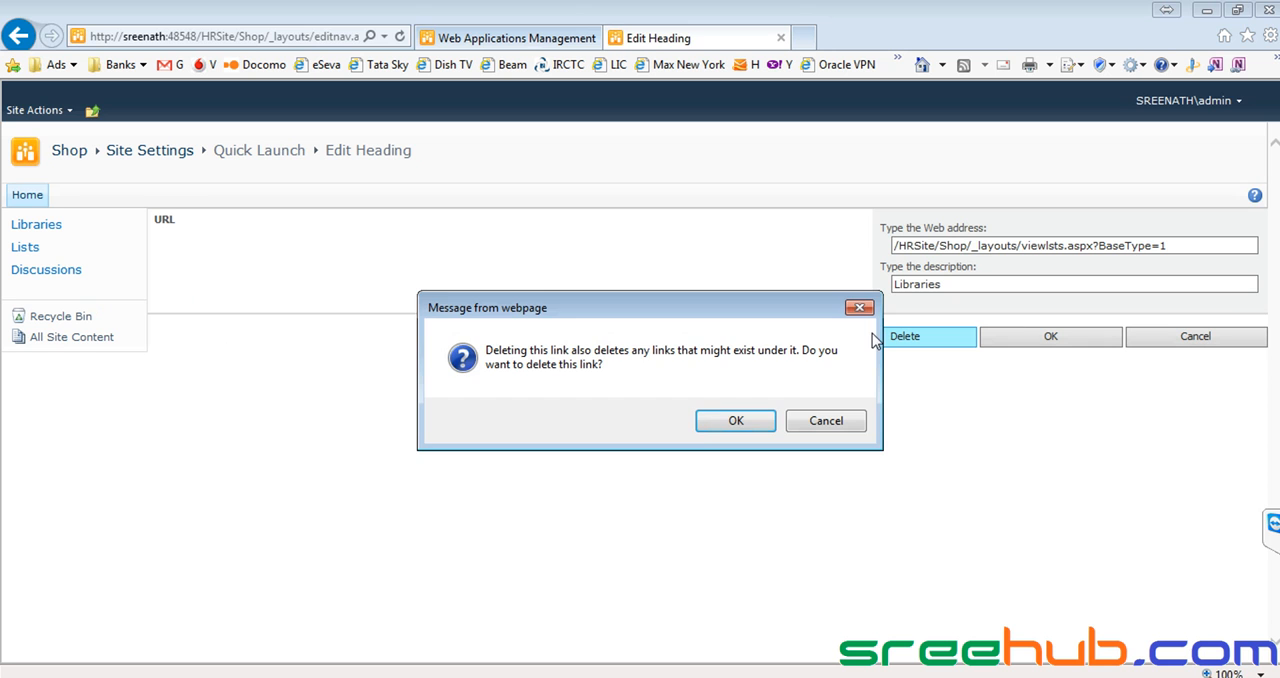
click(720, 425)
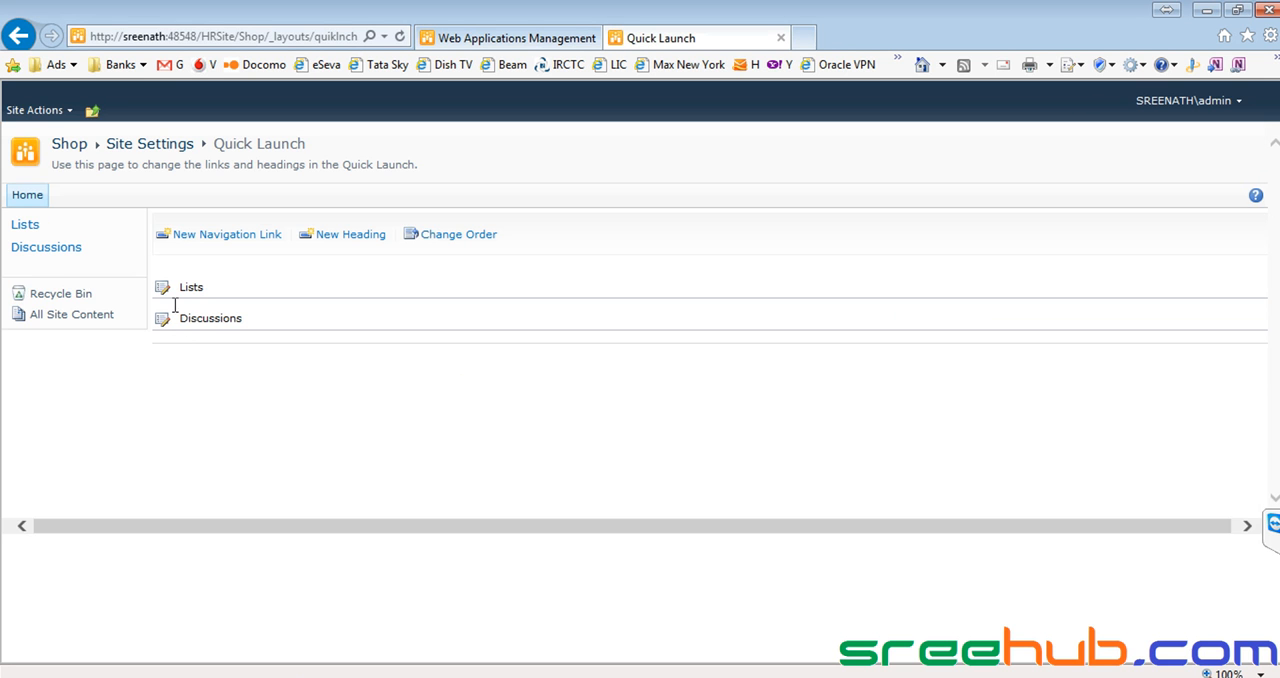
Delete the Lists and Discussions headings from the Quick Launch and return to the Shop home page.
click(163, 289)
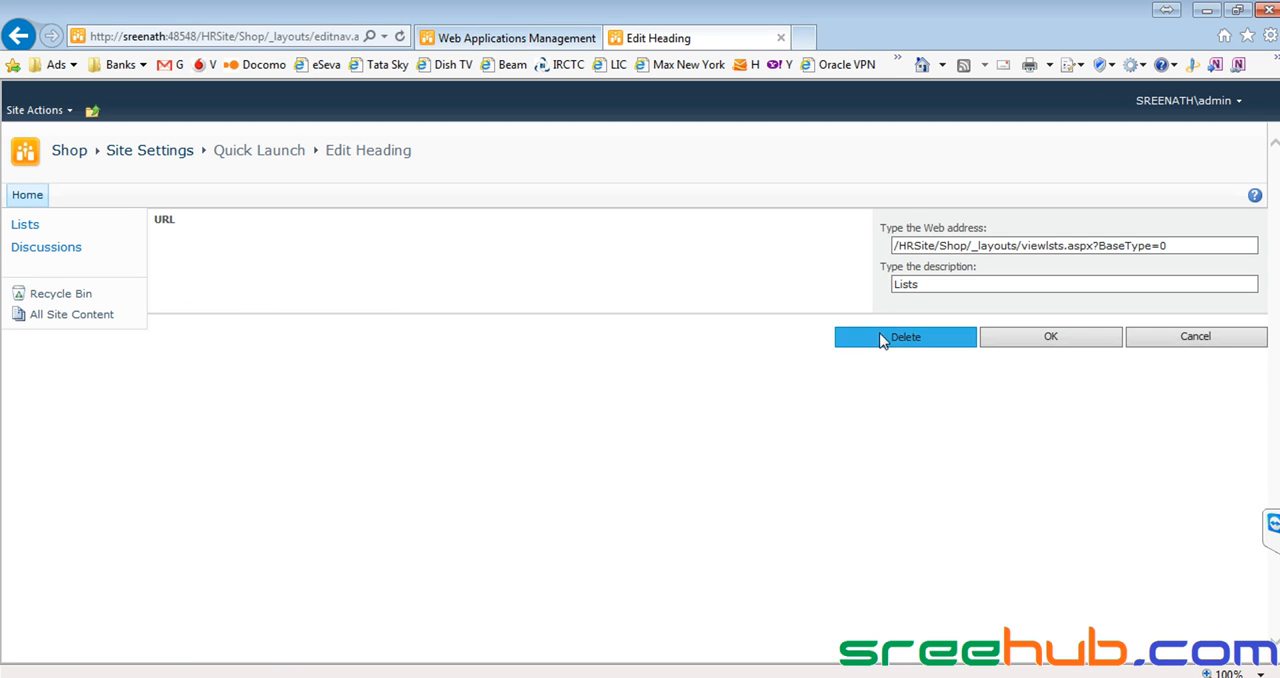
click(870, 340)
click(733, 421)
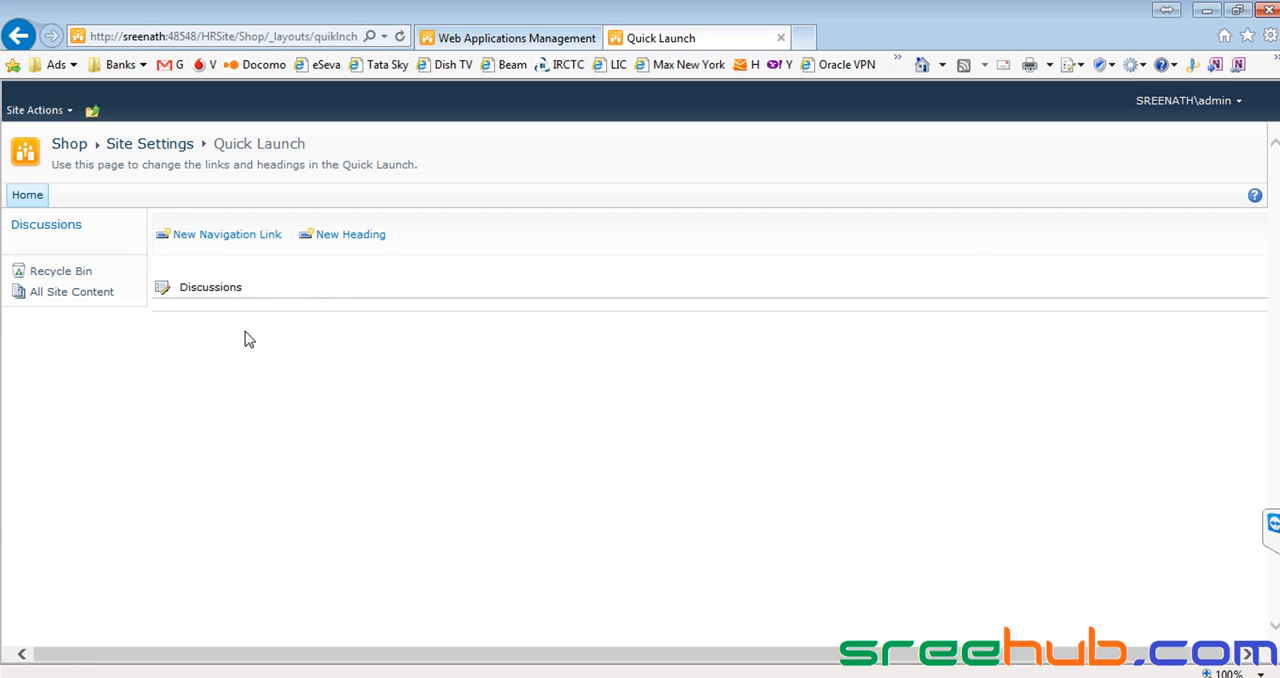
click(163, 291)
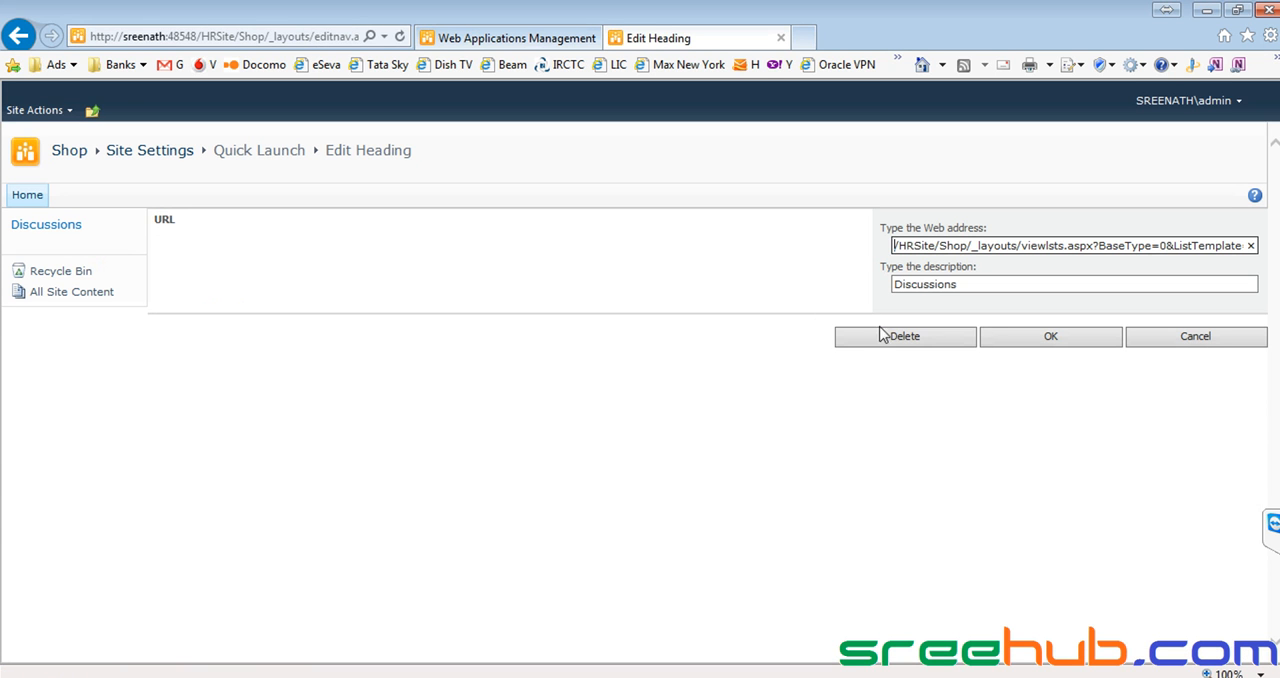
click(890, 338)
click(736, 421)
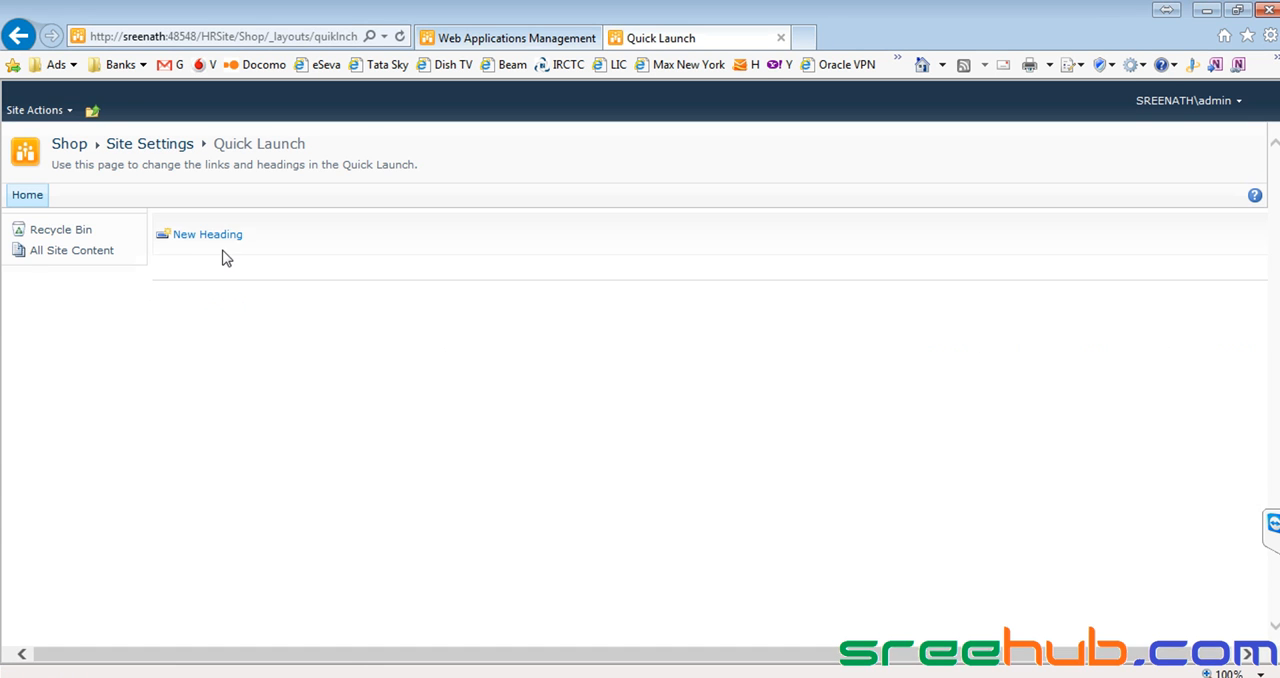
click(68, 148)
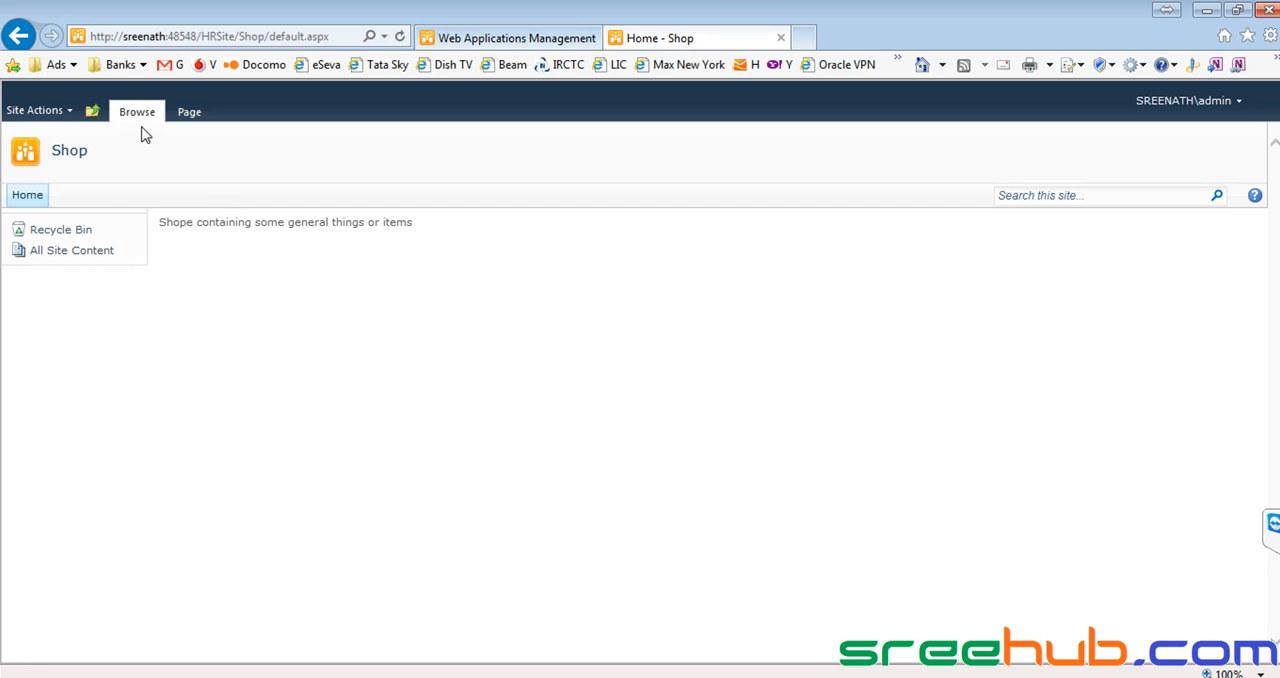
Look over the Shop site's available actions and its catalogue of creatable items, leaving the catalogue without creating anything.
click(43, 117)
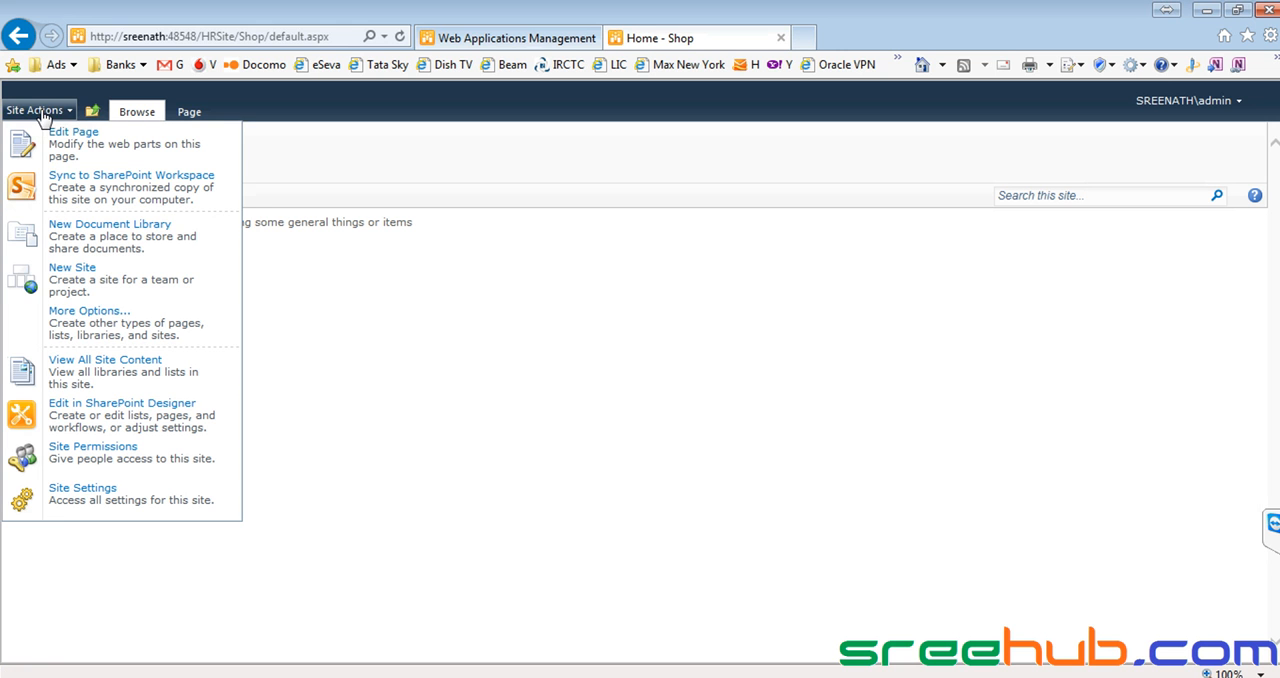
click(448, 306)
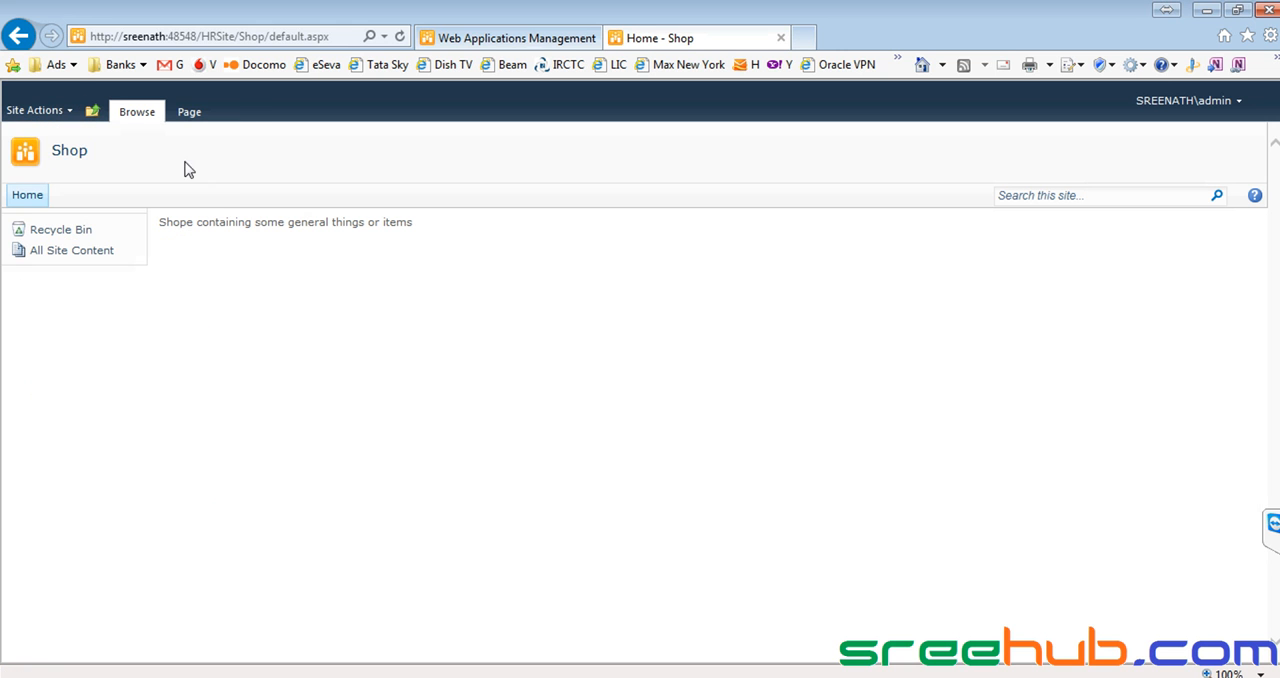
click(63, 158)
click(38, 118)
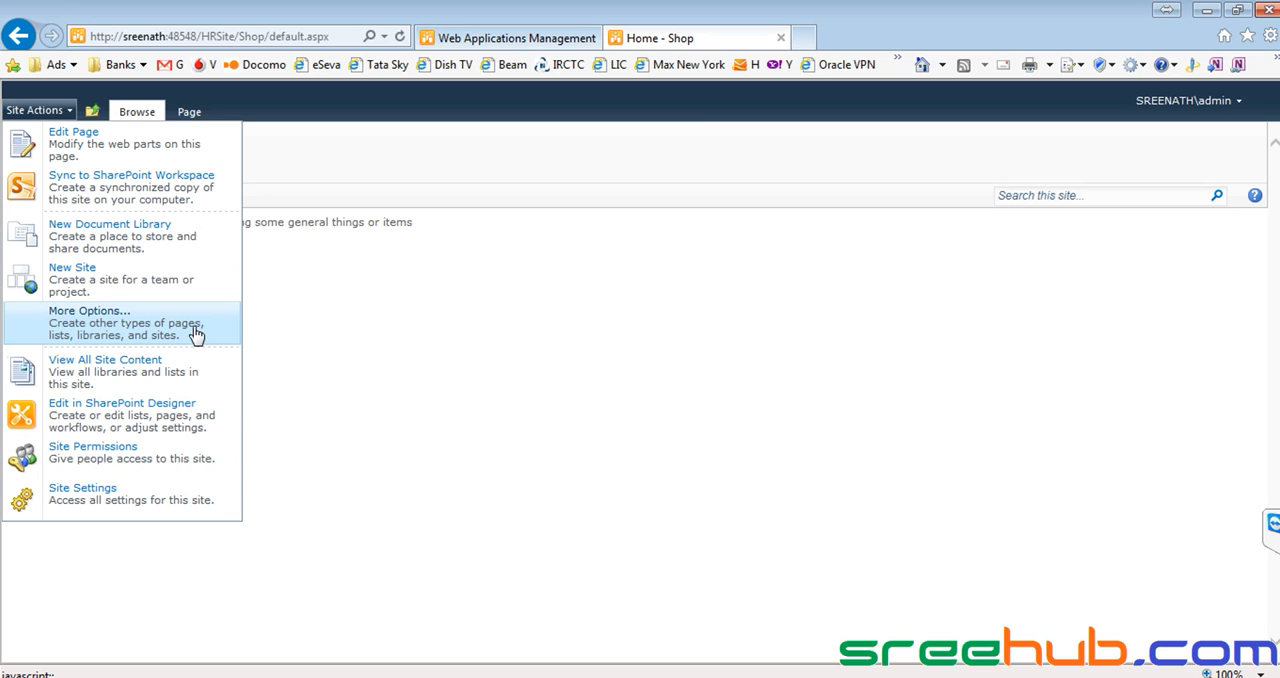
click(124, 330)
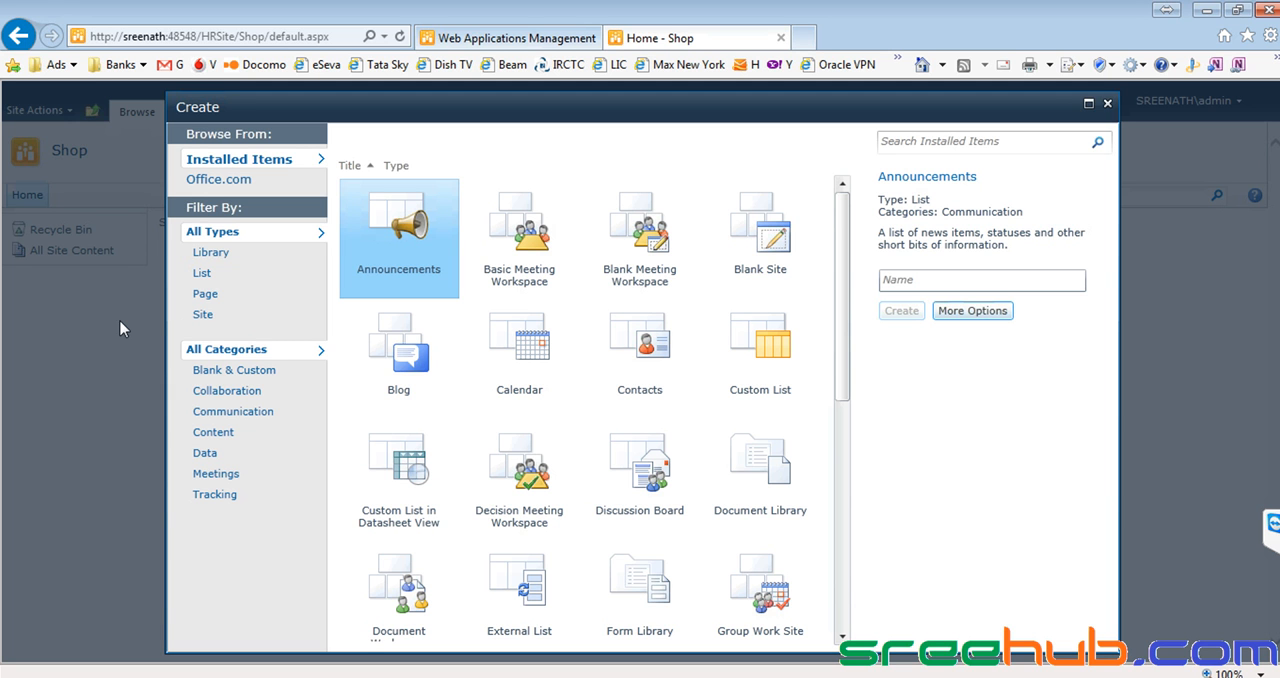
click(1107, 103)
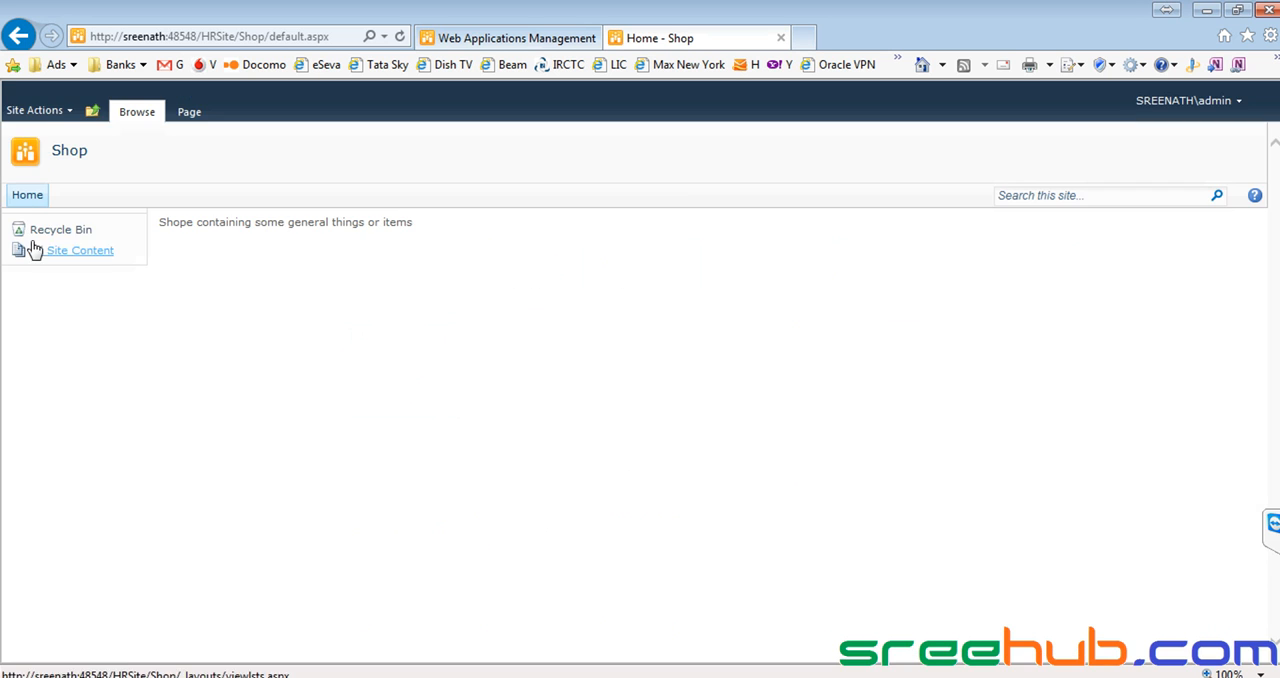
Reopen the catalogue of creatable items and view its Page templates, its List templates and all types.
click(36, 111)
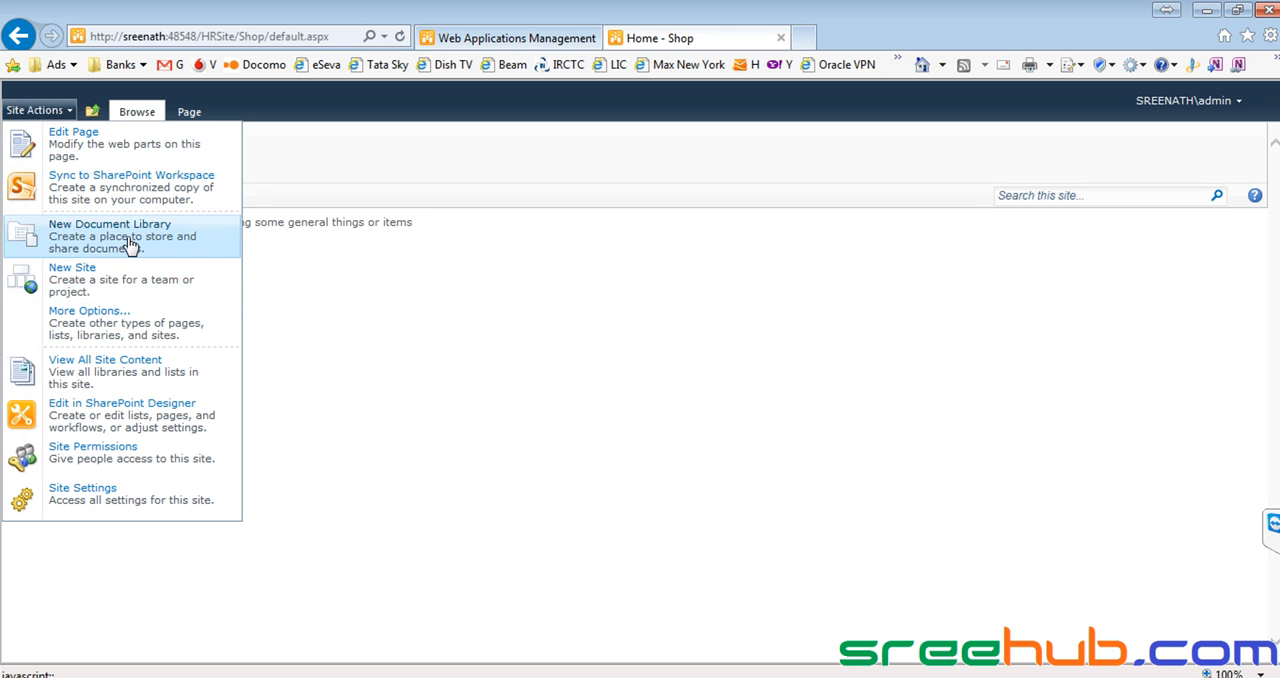
click(90, 329)
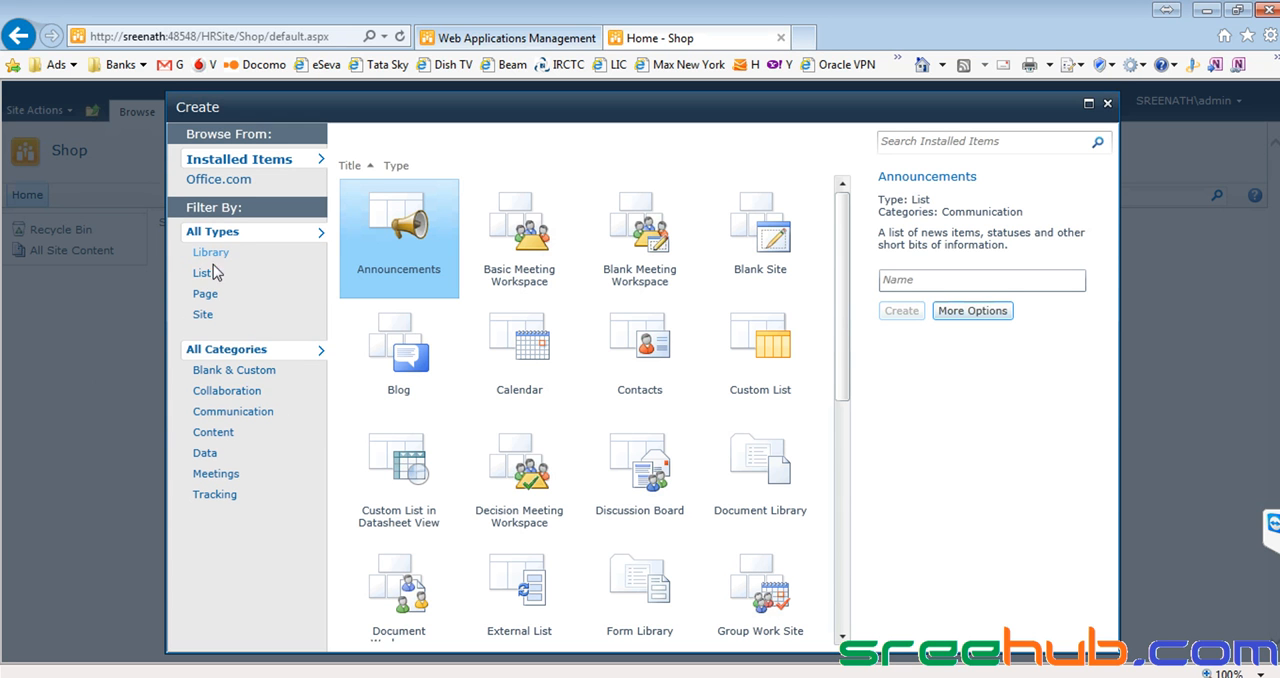
click(207, 295)
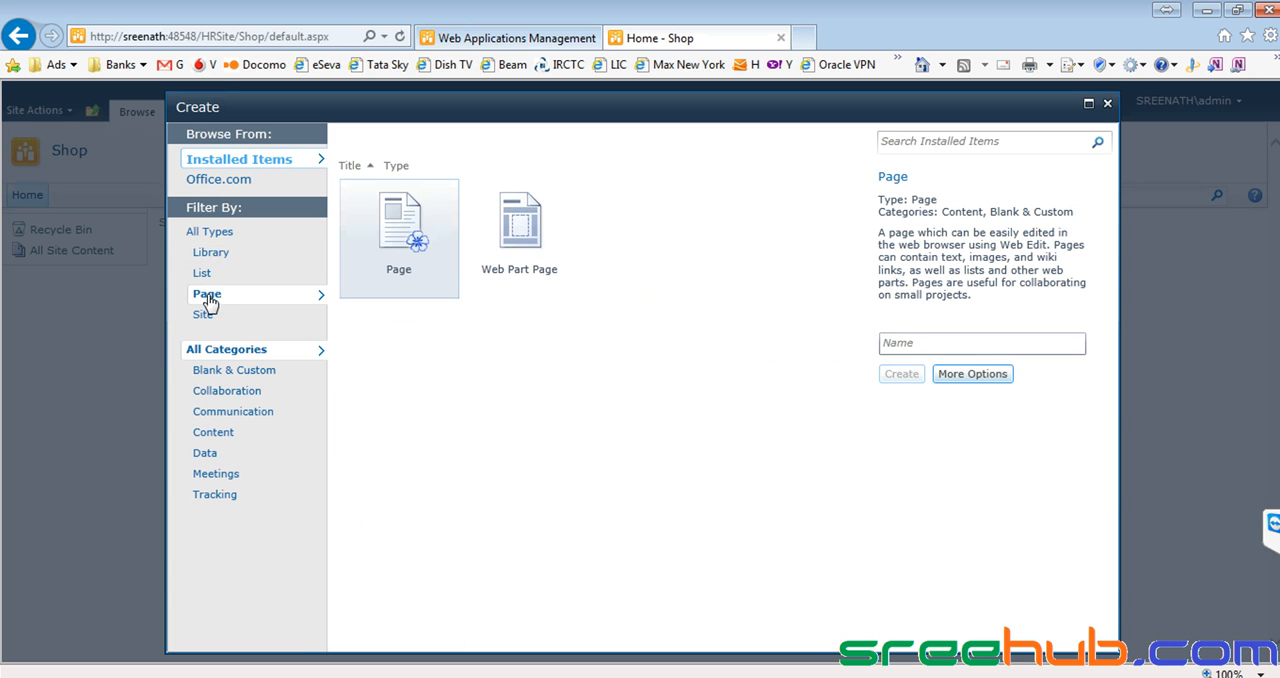
click(205, 275)
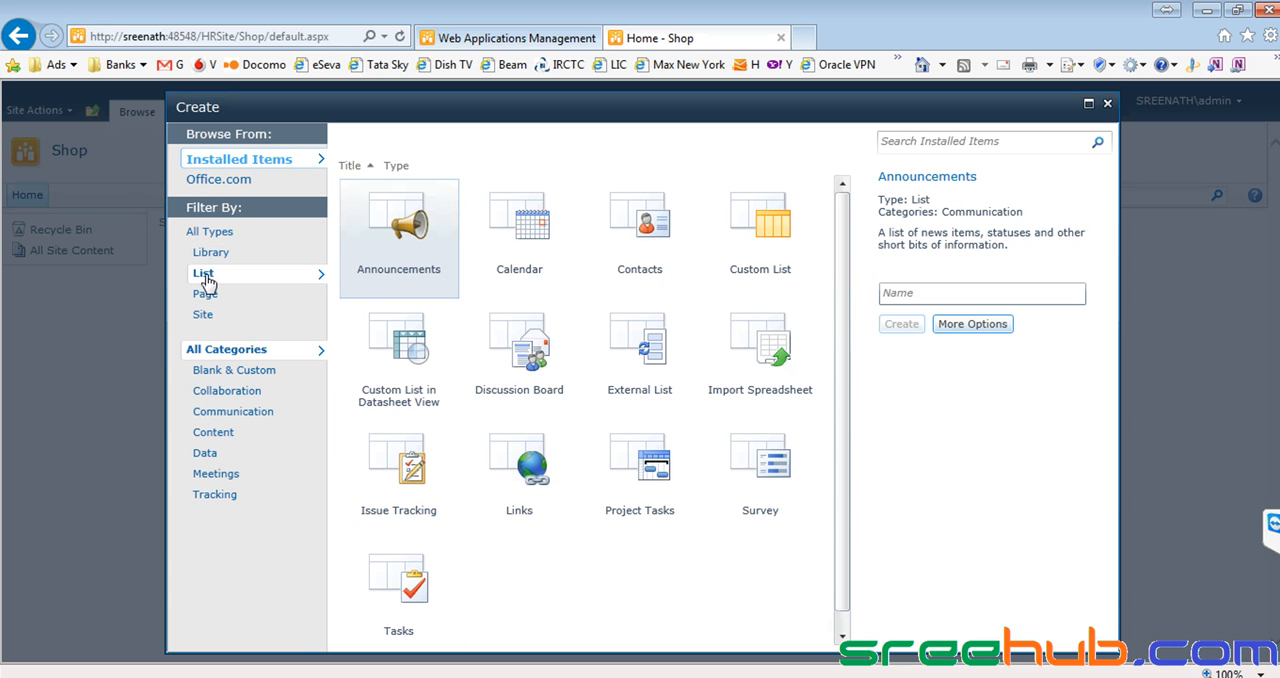
click(216, 236)
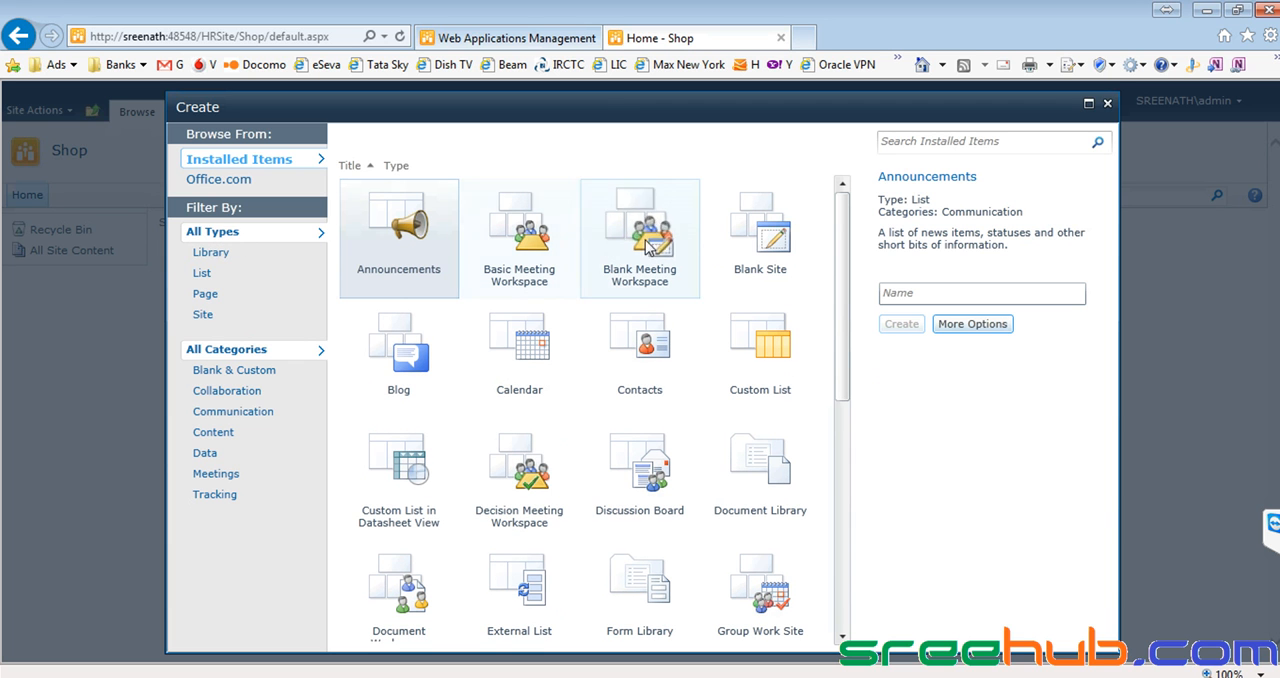
Examine the Blank Site, Custom List, Calendar, Blog and Web Part Page templates among all installed items.
click(767, 247)
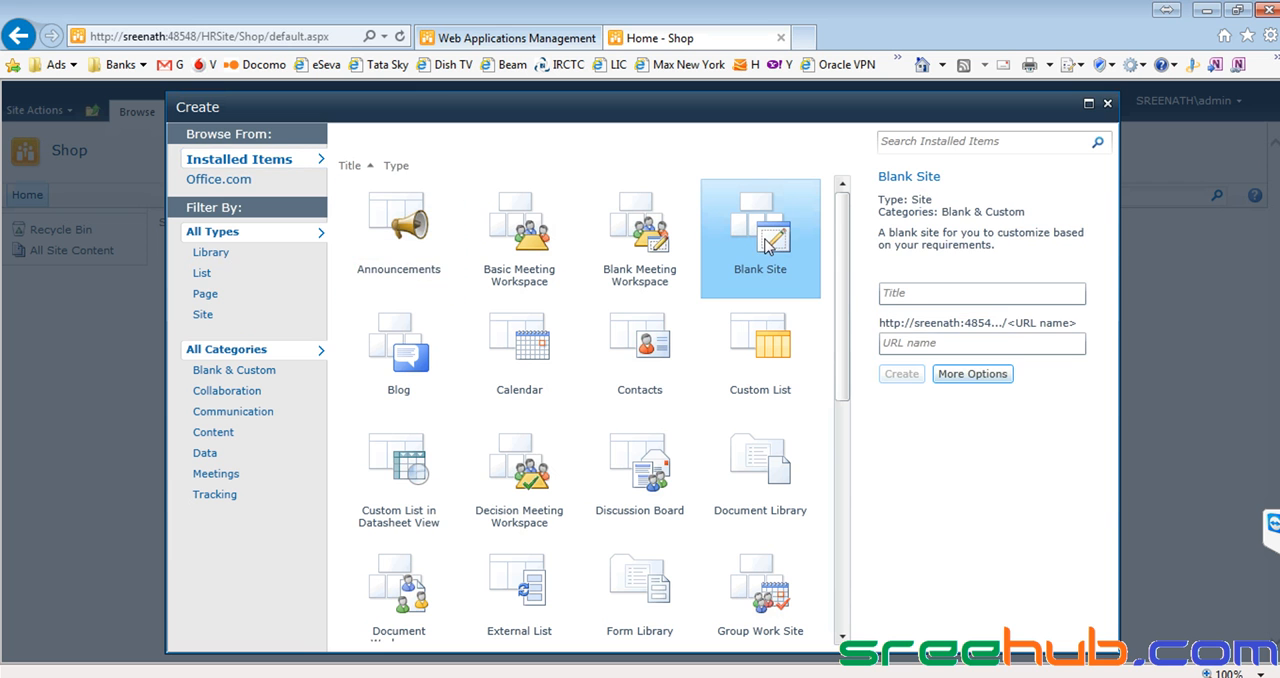
click(755, 347)
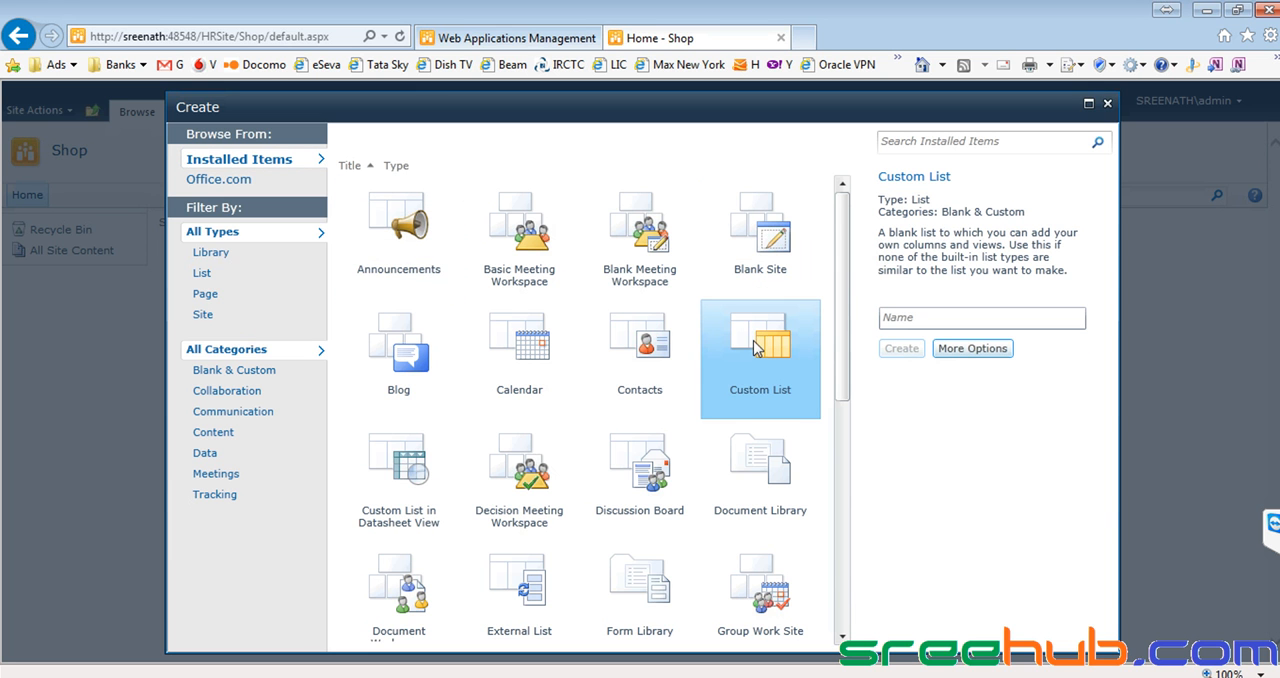
scroll(750, 345, down, 1)
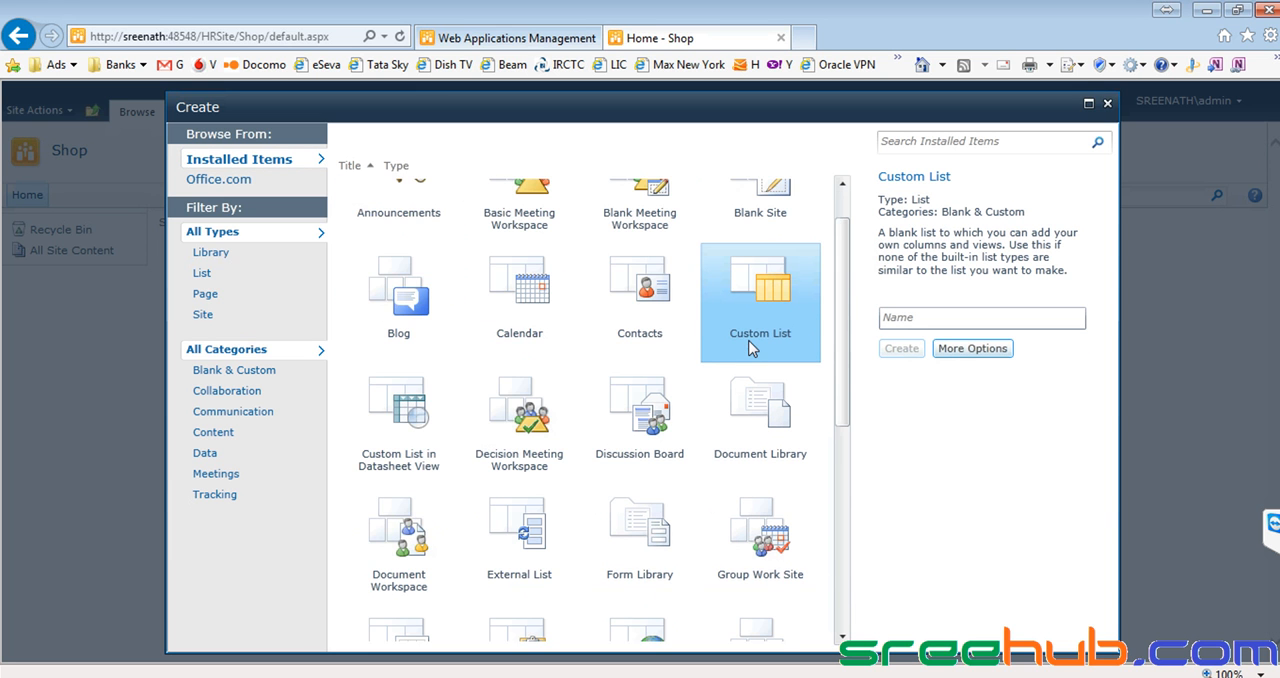
click(518, 284)
click(409, 303)
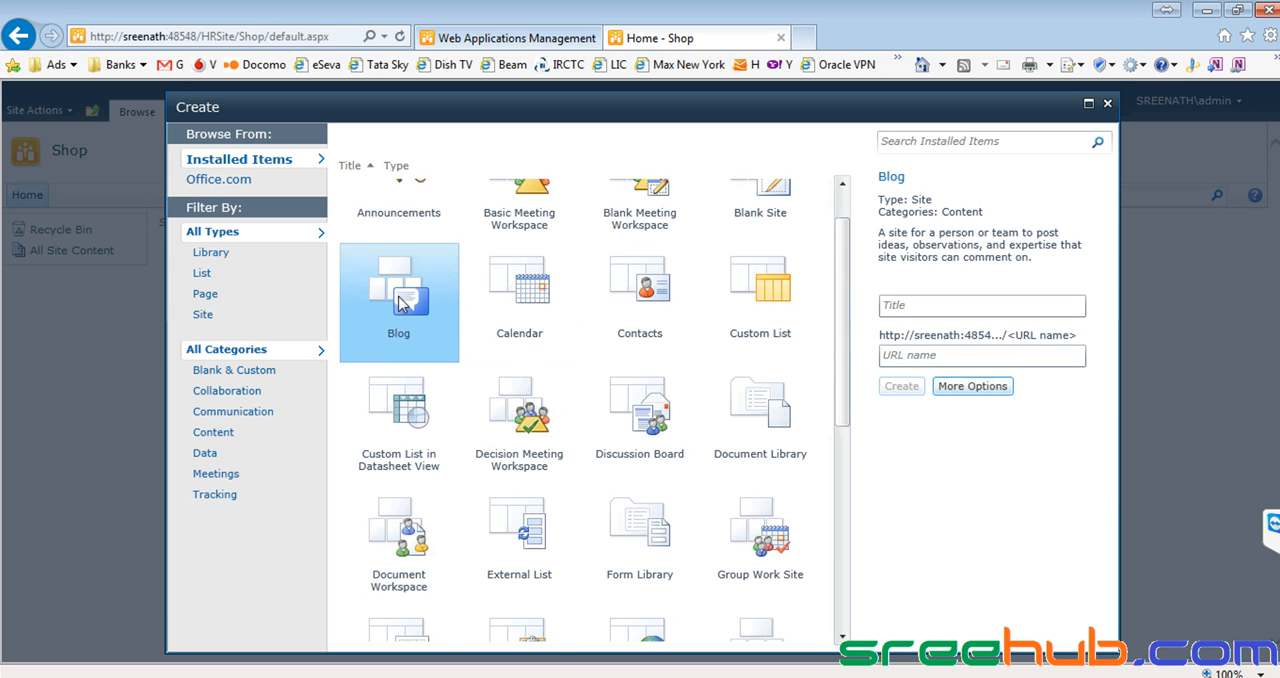
scroll(405, 315, down, 2)
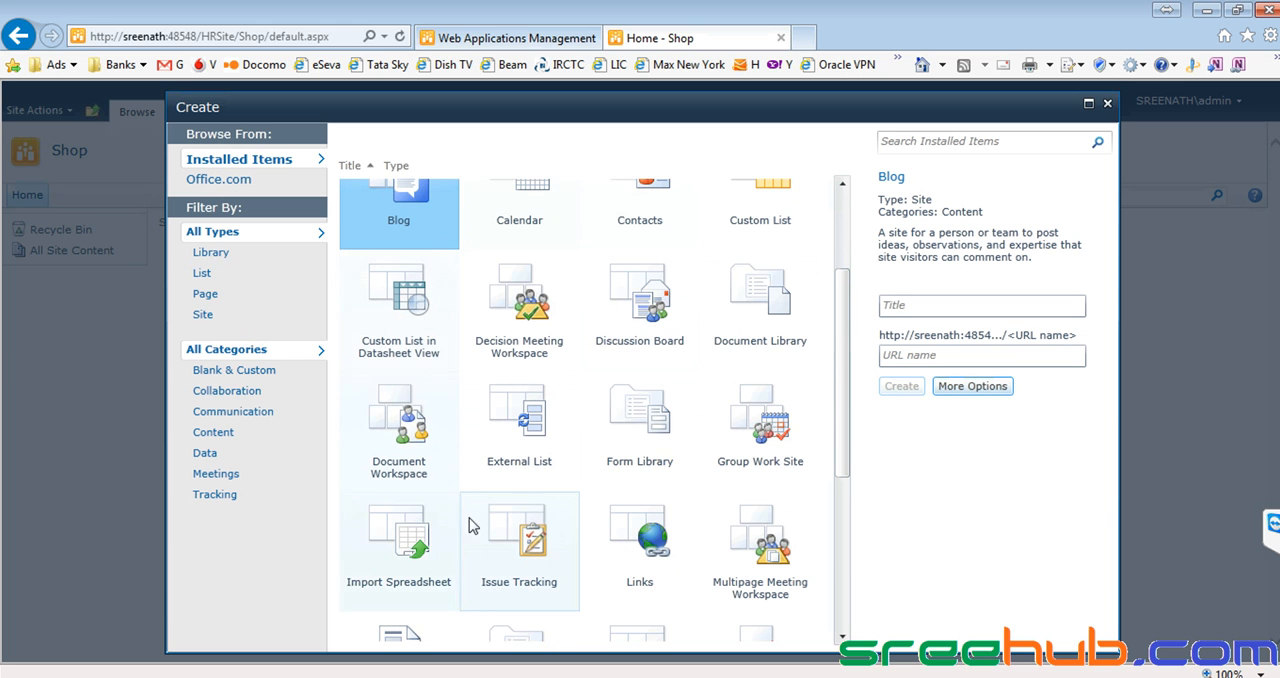
scroll(571, 514, down, 3)
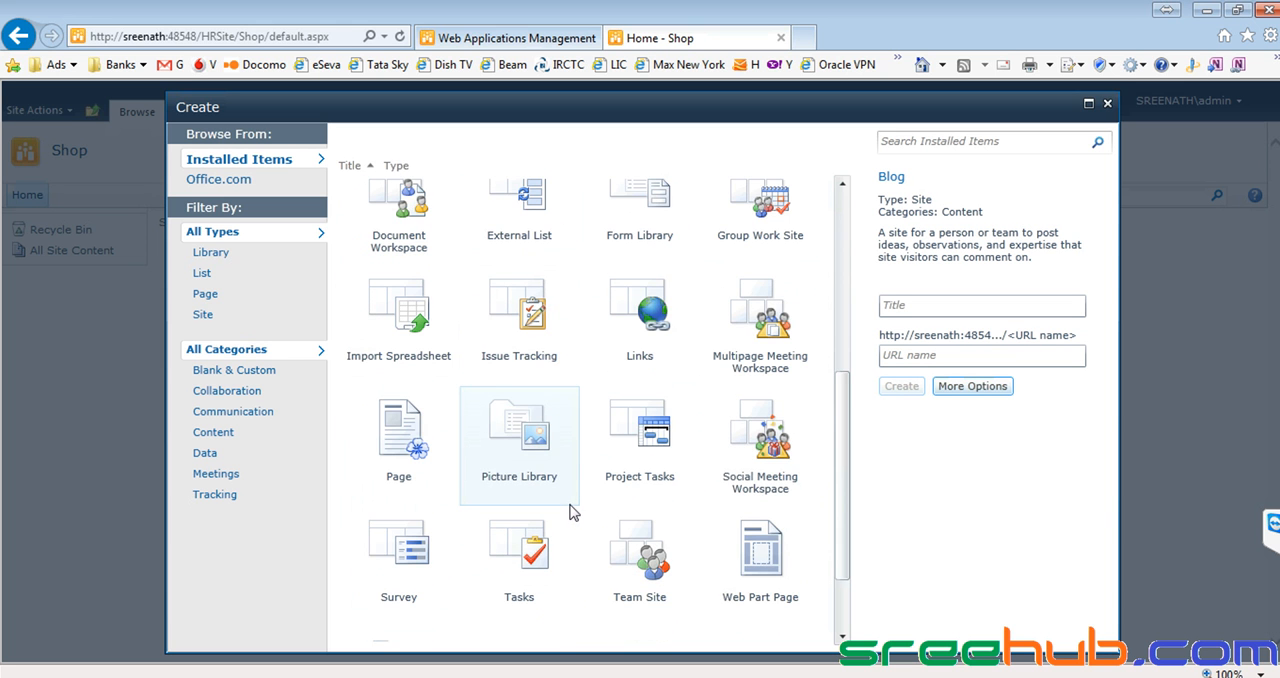
click(766, 556)
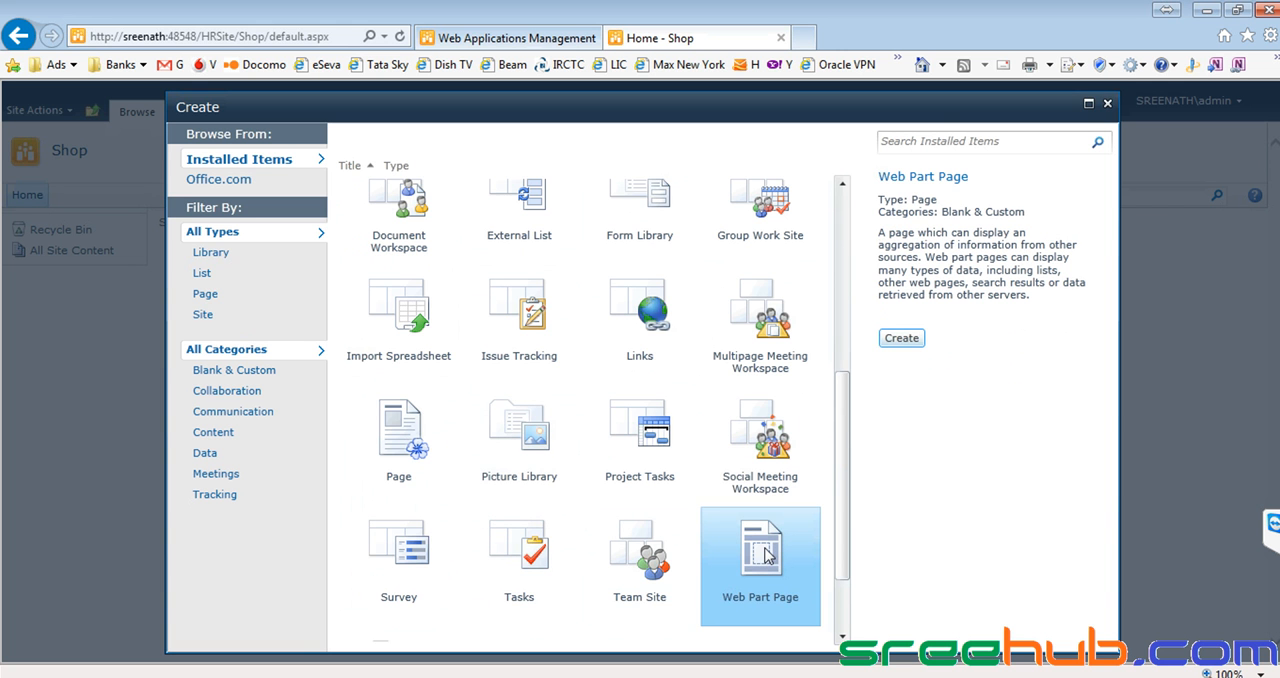
scroll(766, 556, up, 5)
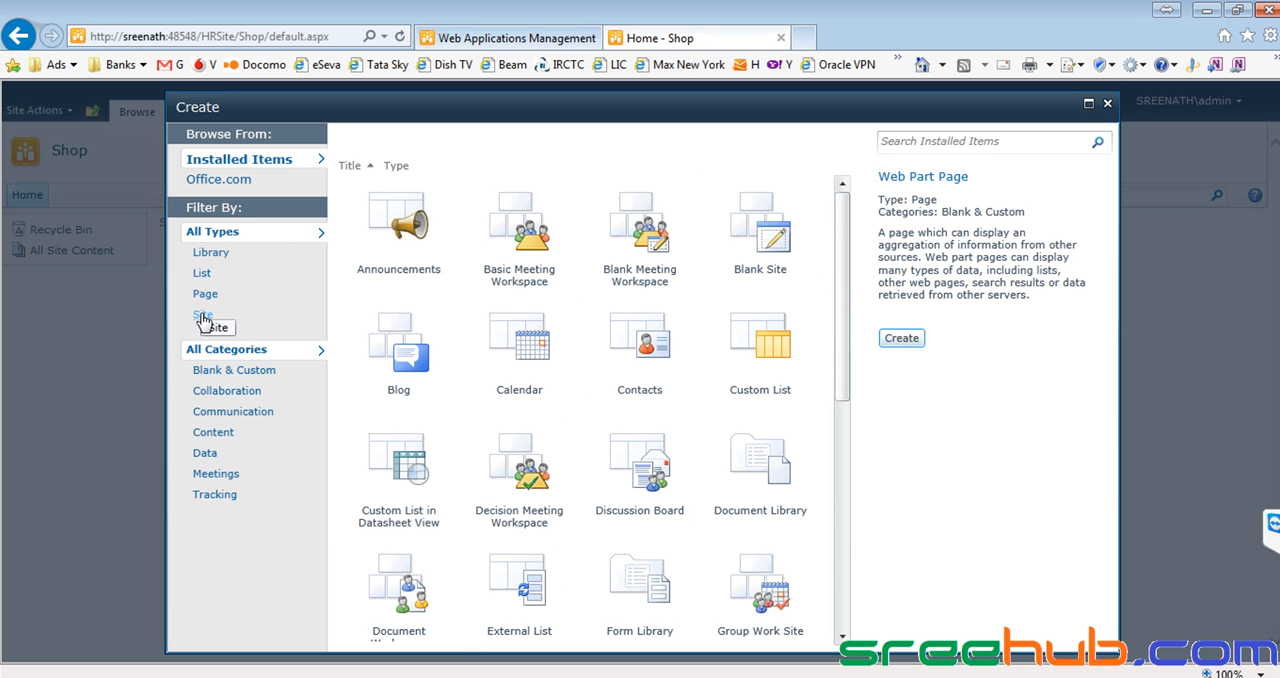
Compare the templates offered for the List, Library, Page and Site types, ending on the List type.
click(201, 276)
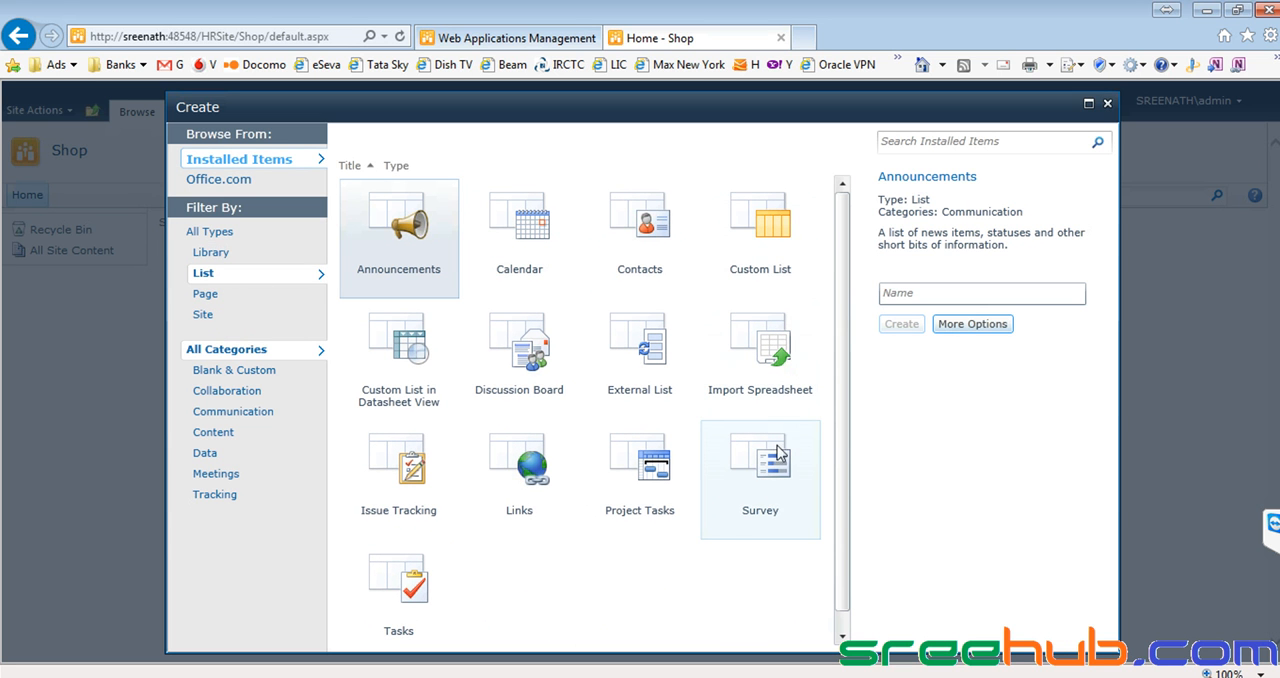
click(205, 254)
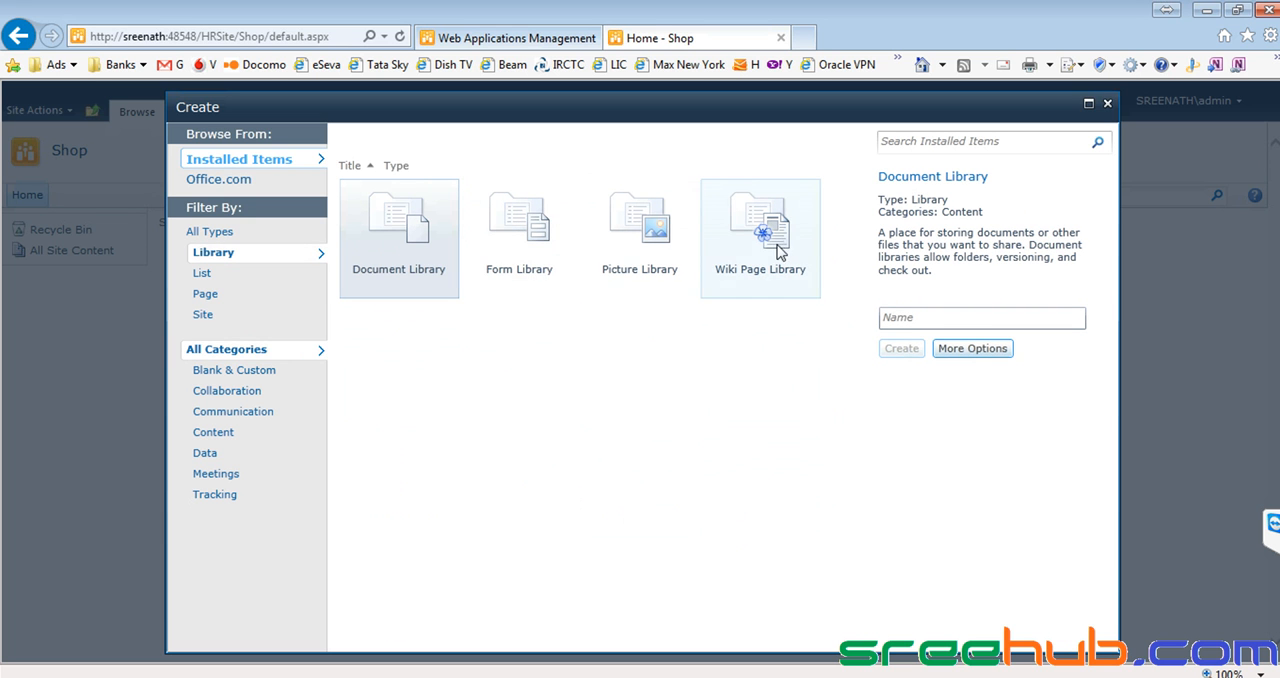
click(205, 295)
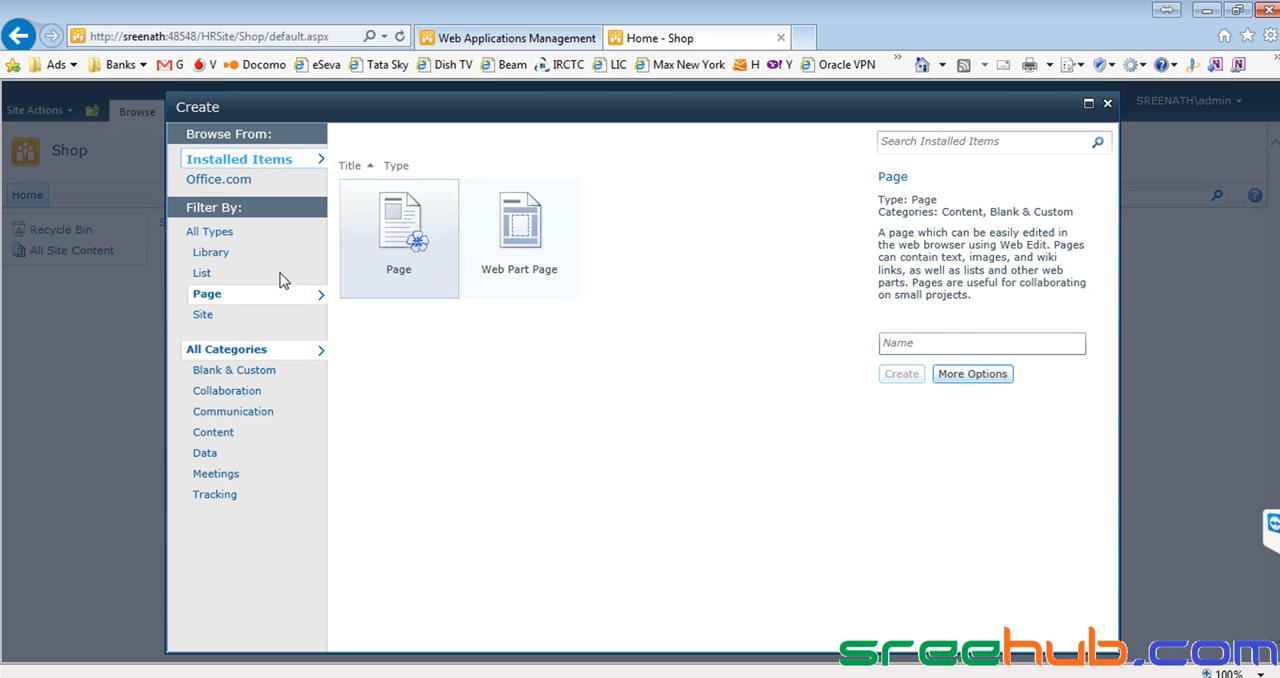
click(205, 315)
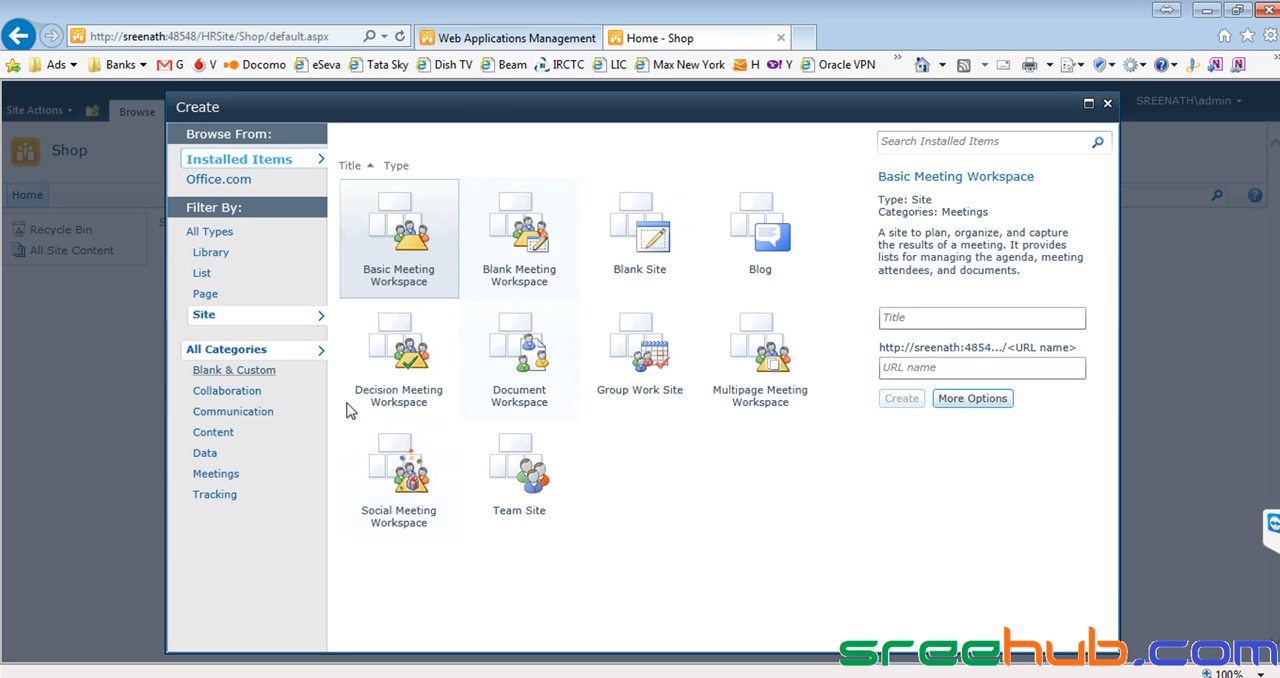
click(209, 296)
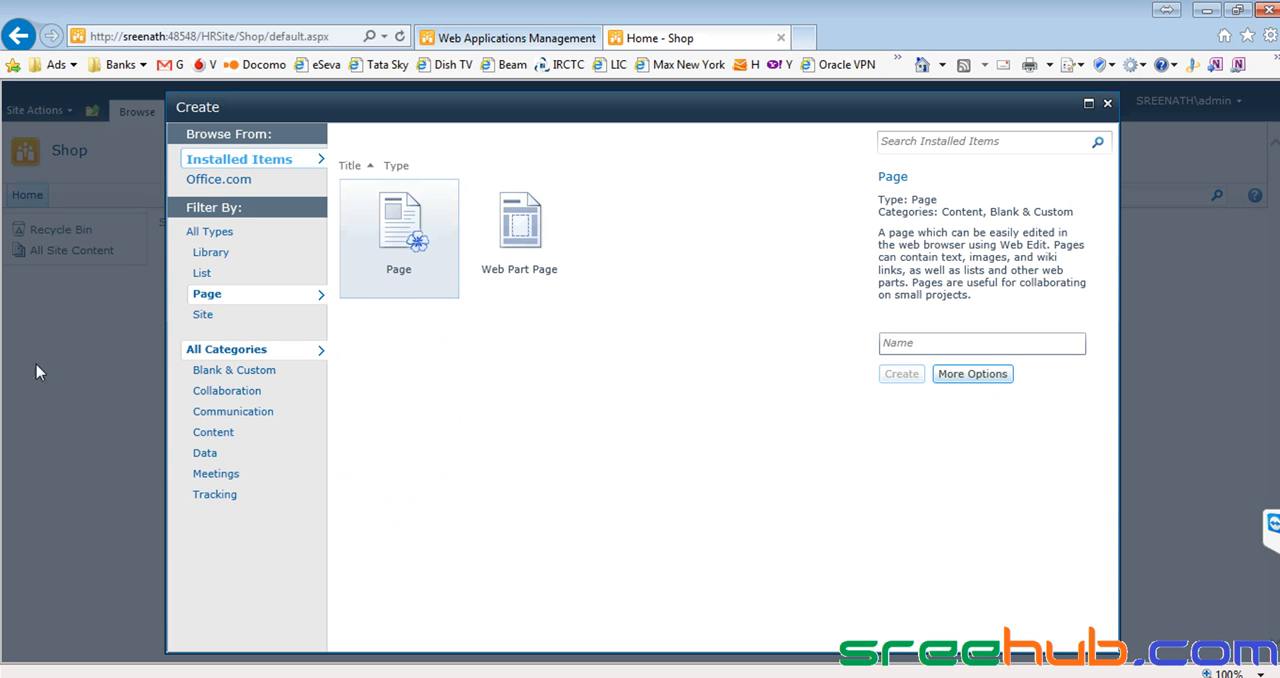
click(203, 275)
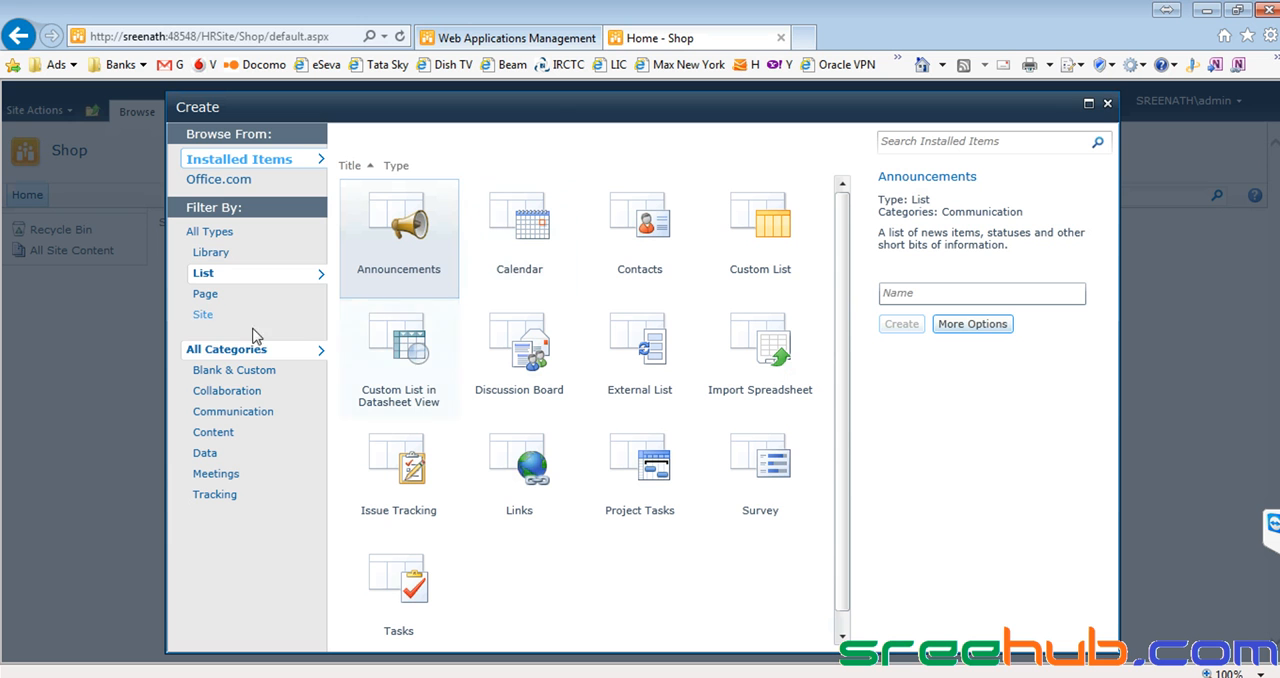
Compare the list templates in the Blank & Custom, Collaboration, Communication, Content and Data categories, returning to all categories.
click(228, 372)
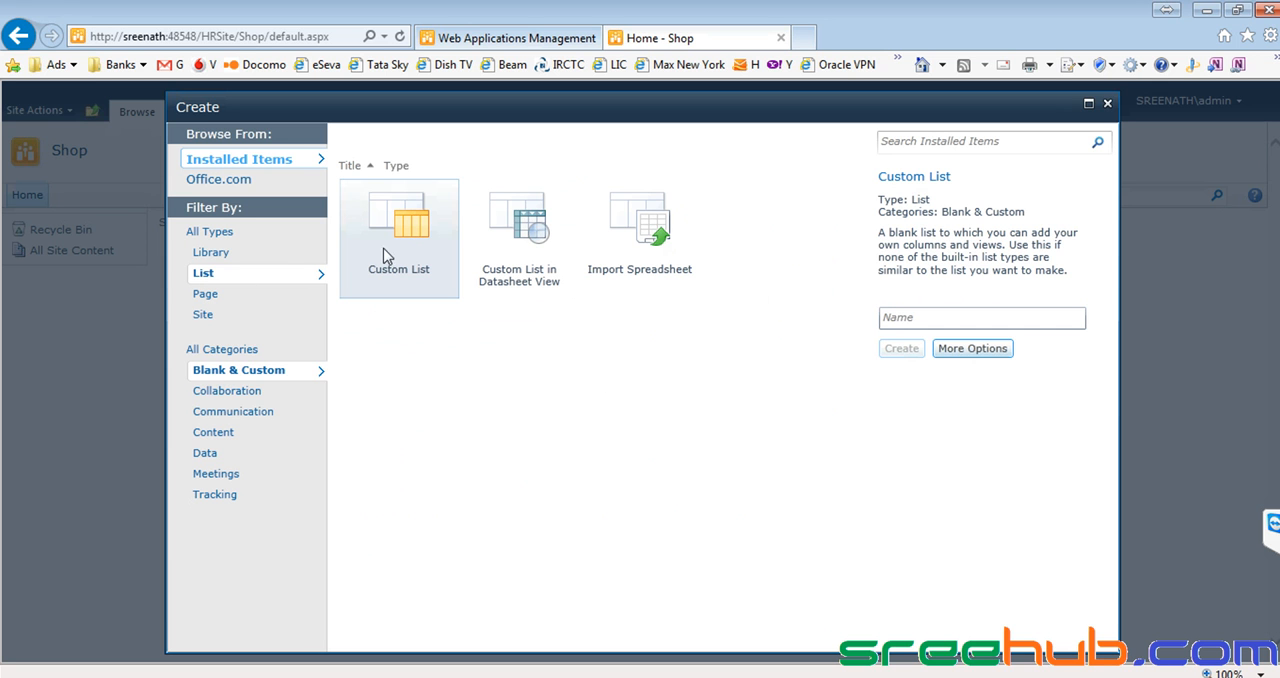
click(236, 396)
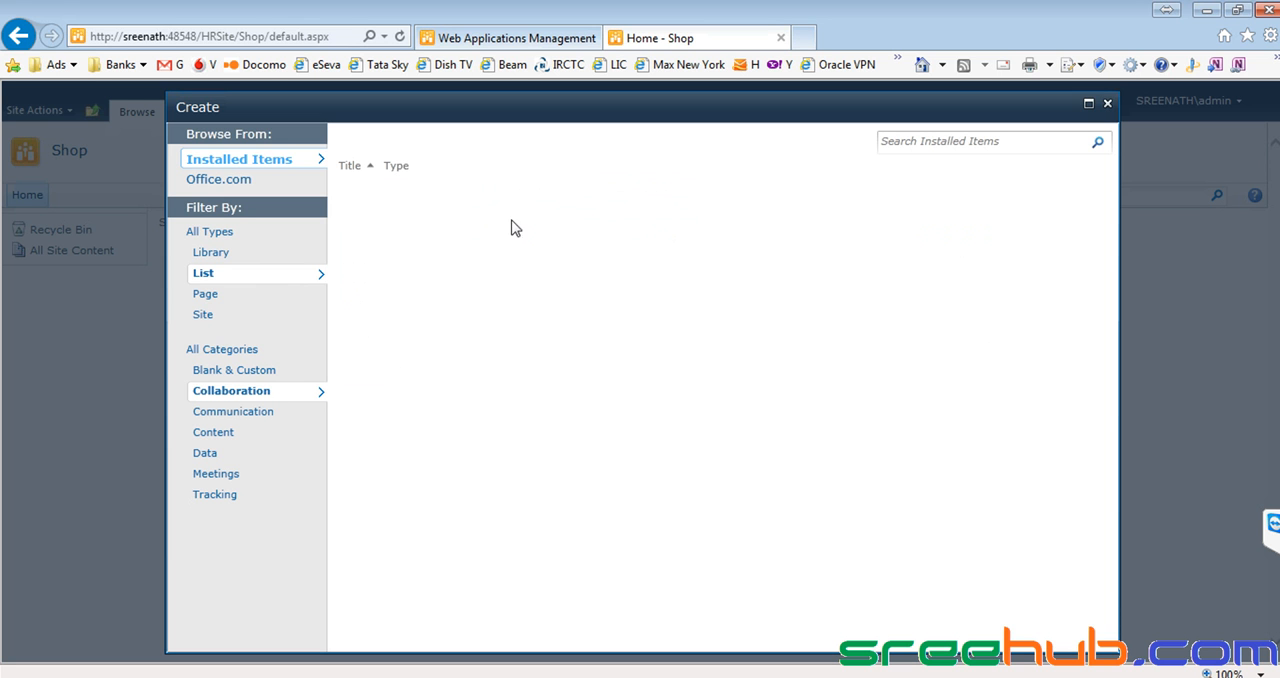
click(275, 412)
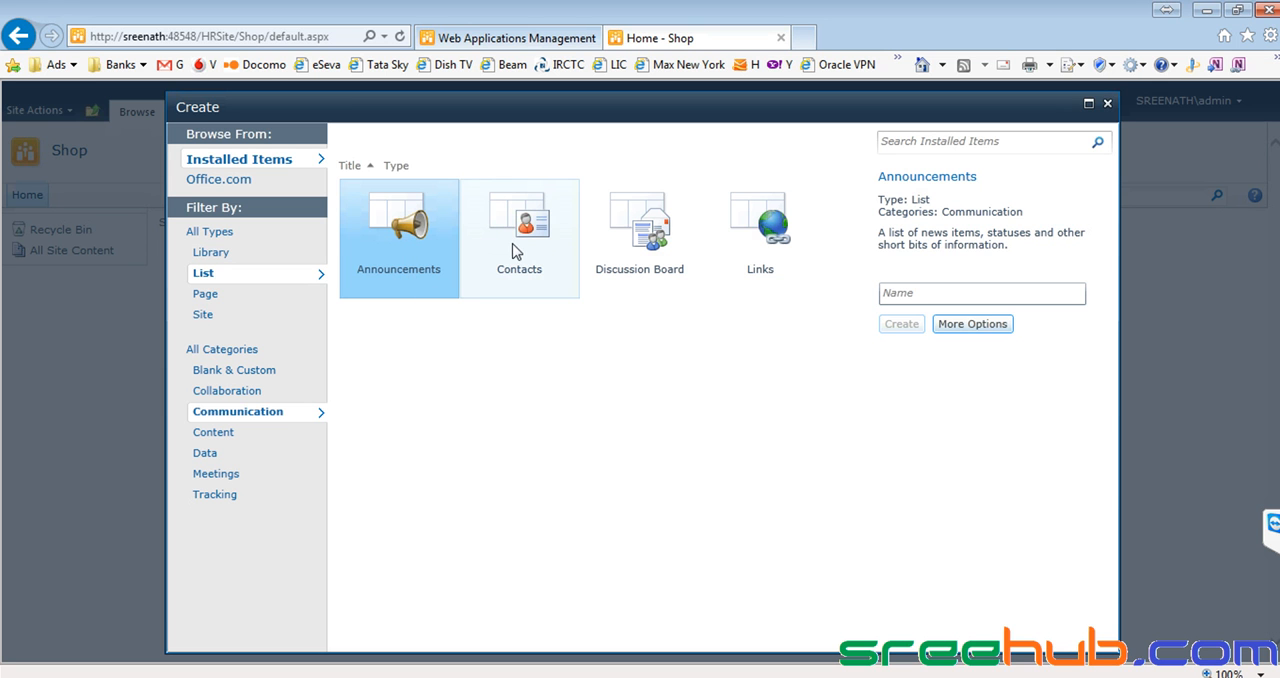
click(195, 436)
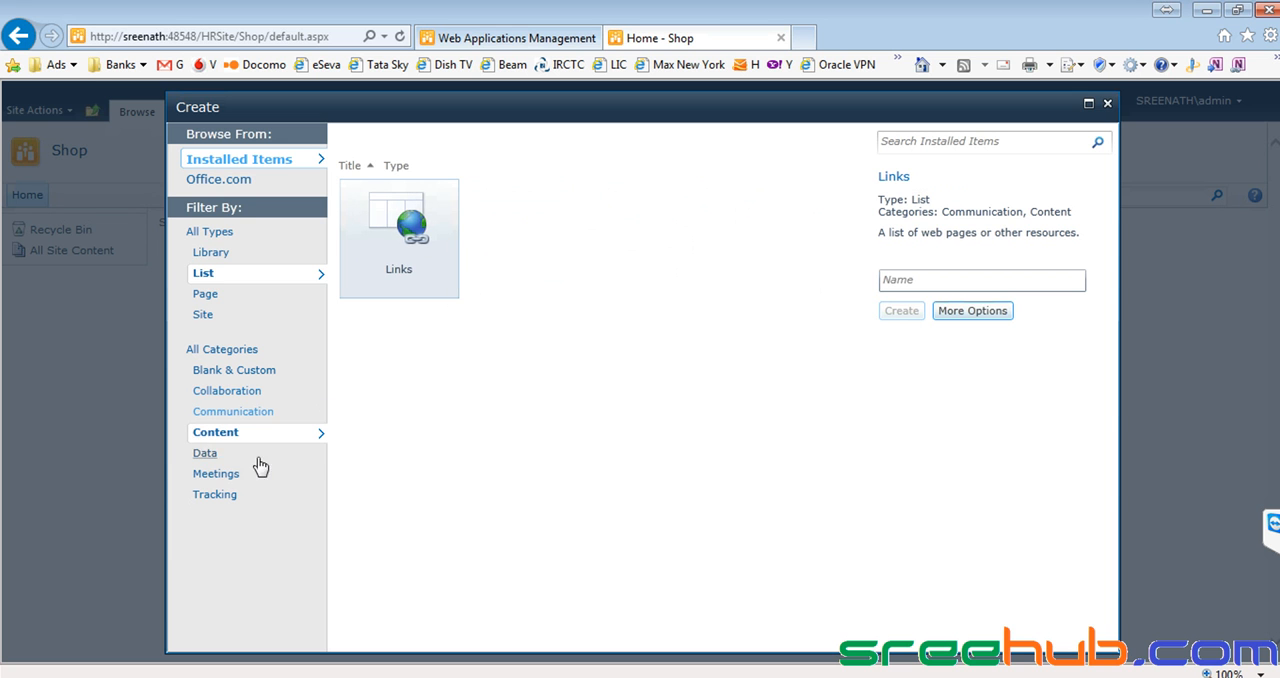
click(206, 455)
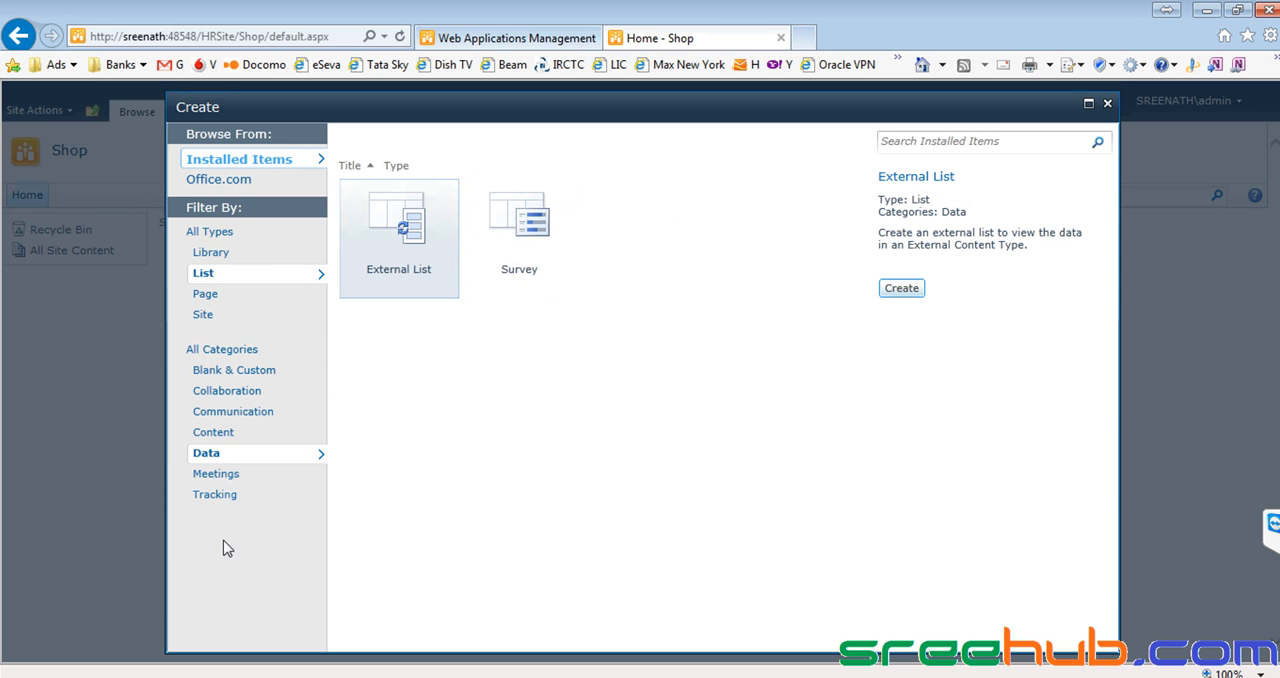
click(222, 349)
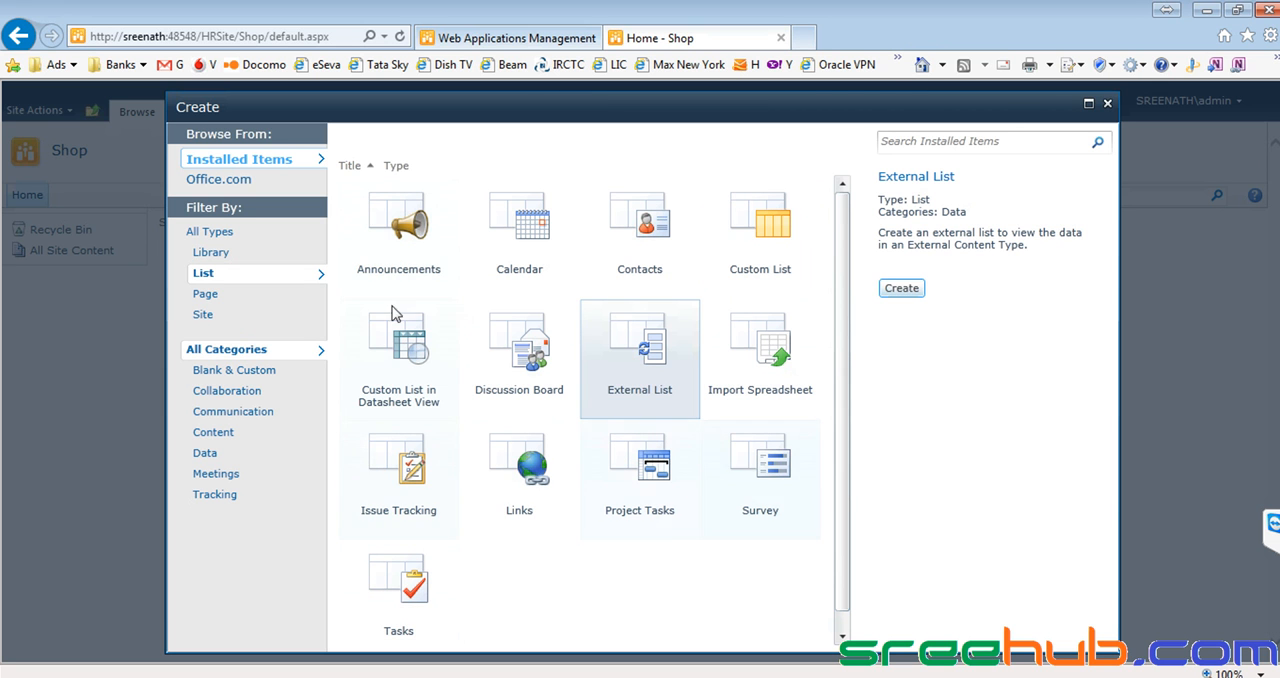
Create a custom list named Grocery with the description "Get all grocery items", displayed on the Quick Launch.
click(777, 244)
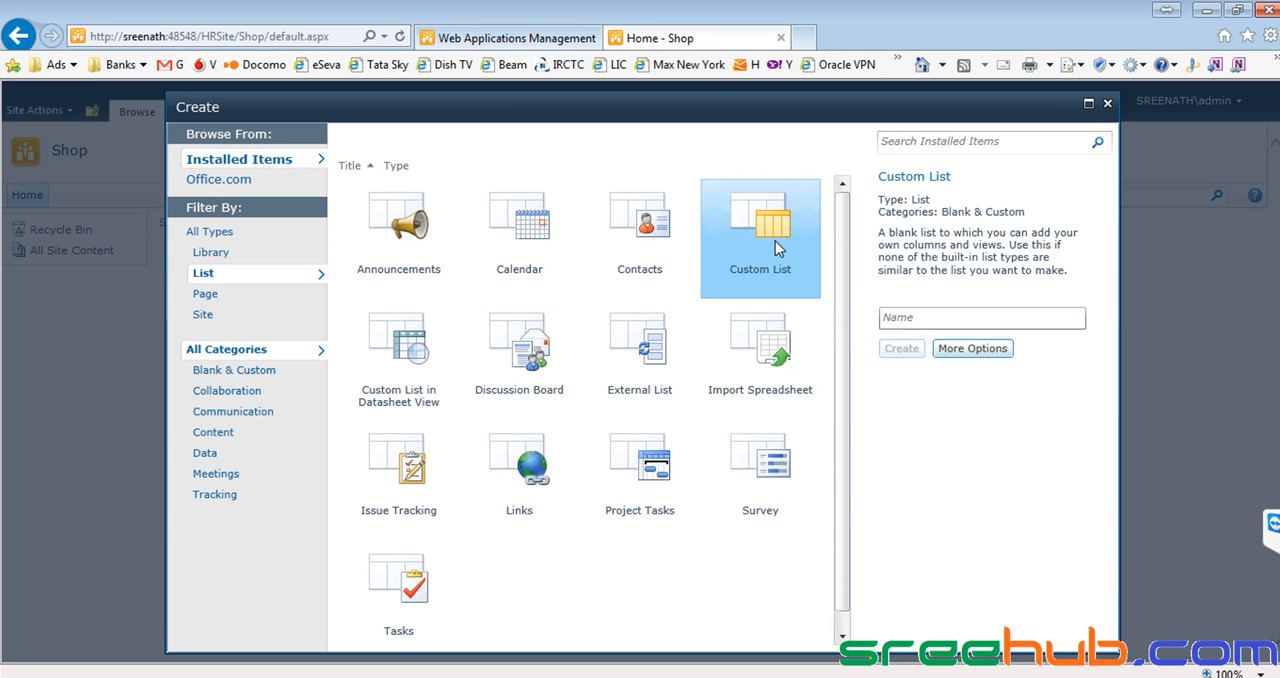
click(926, 317)
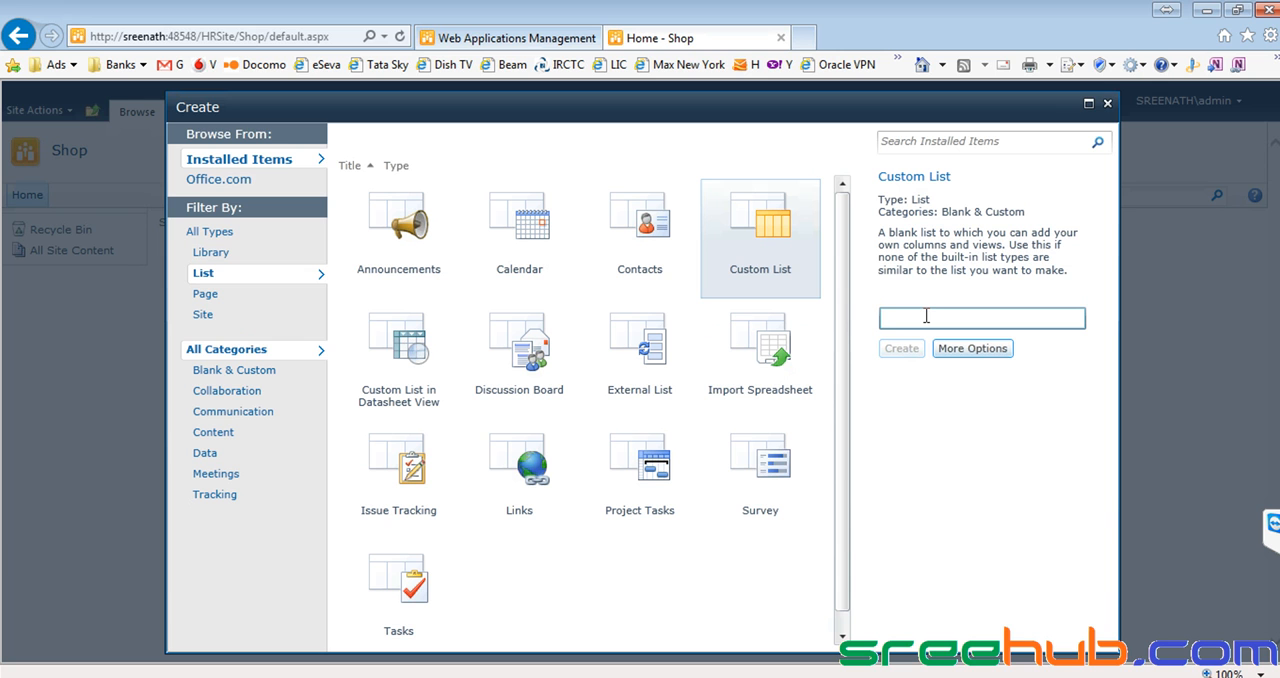
text(Grocery)
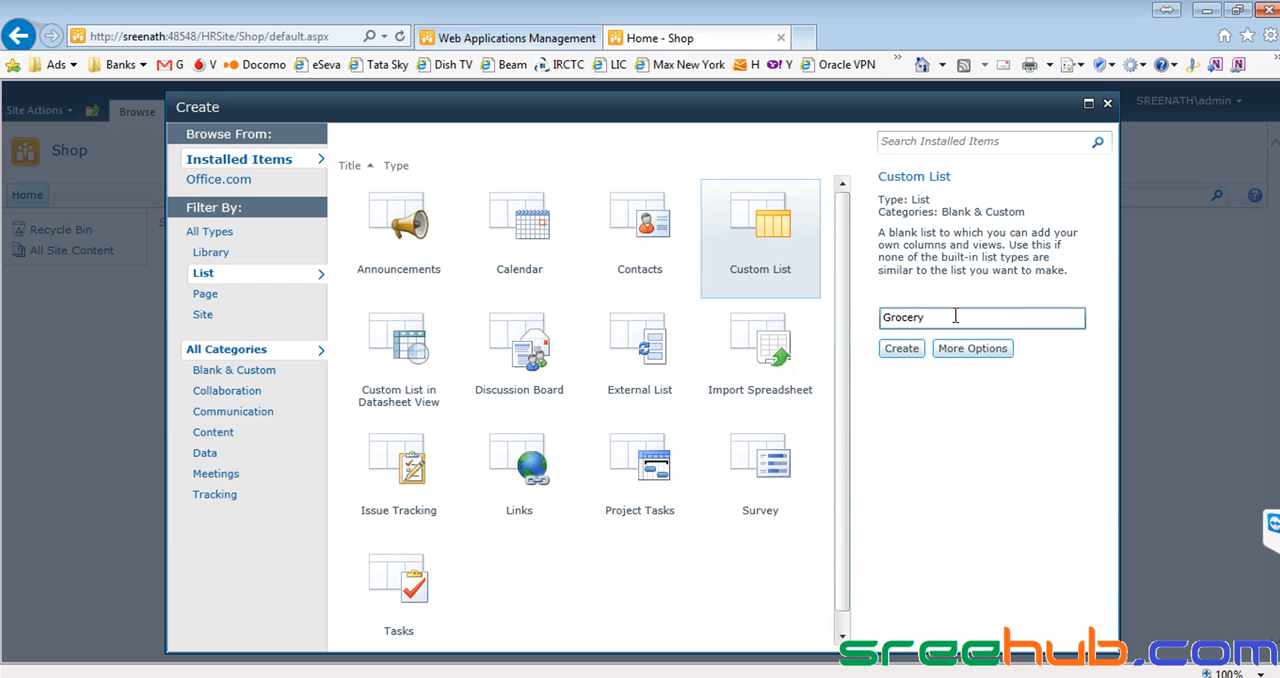
click(956, 348)
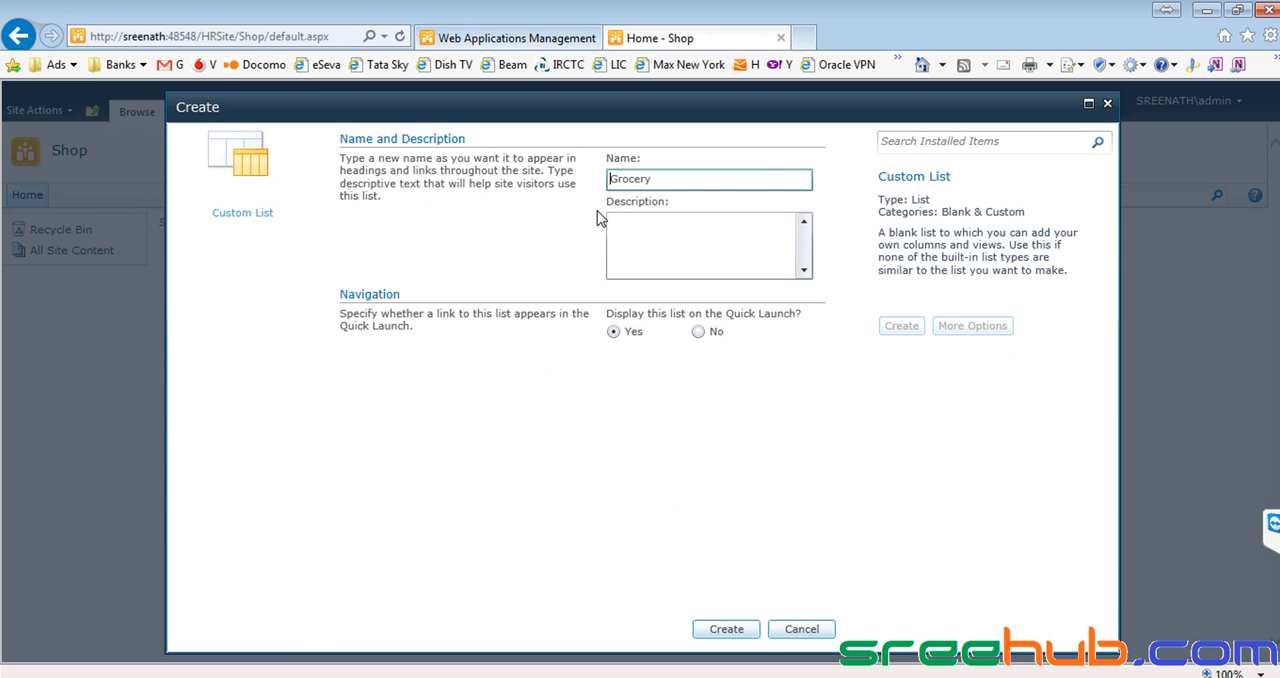
click(710, 246)
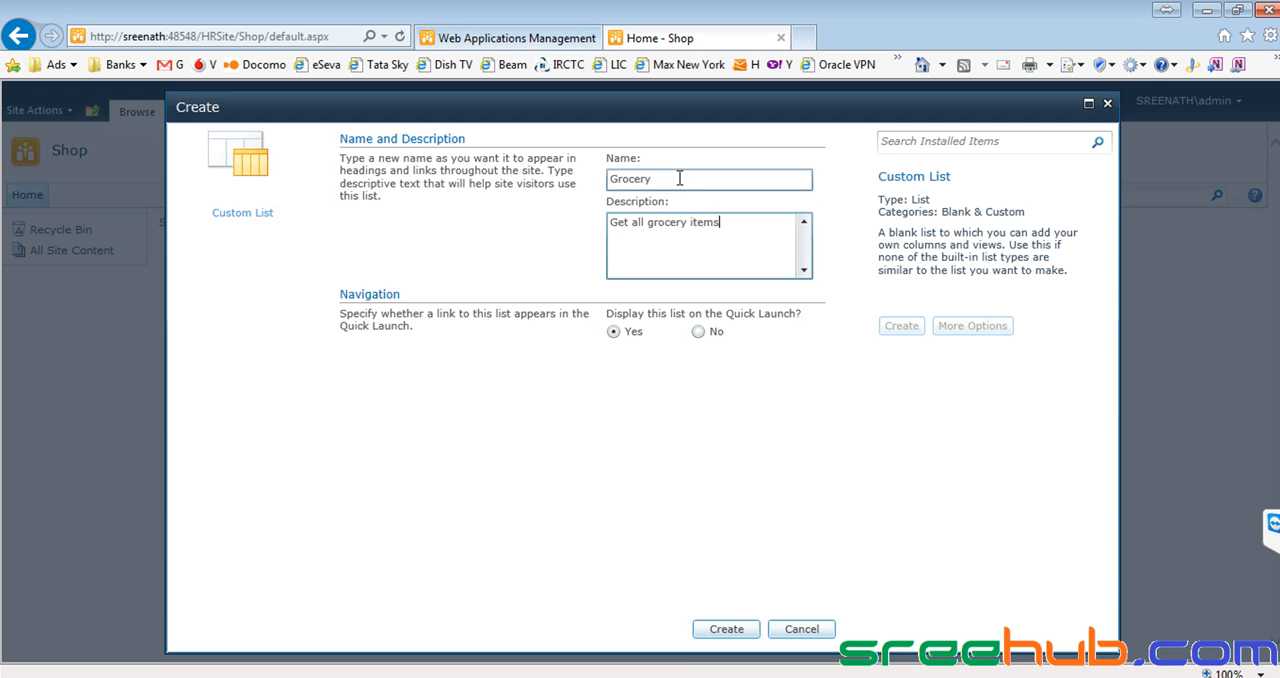
click(726, 629)
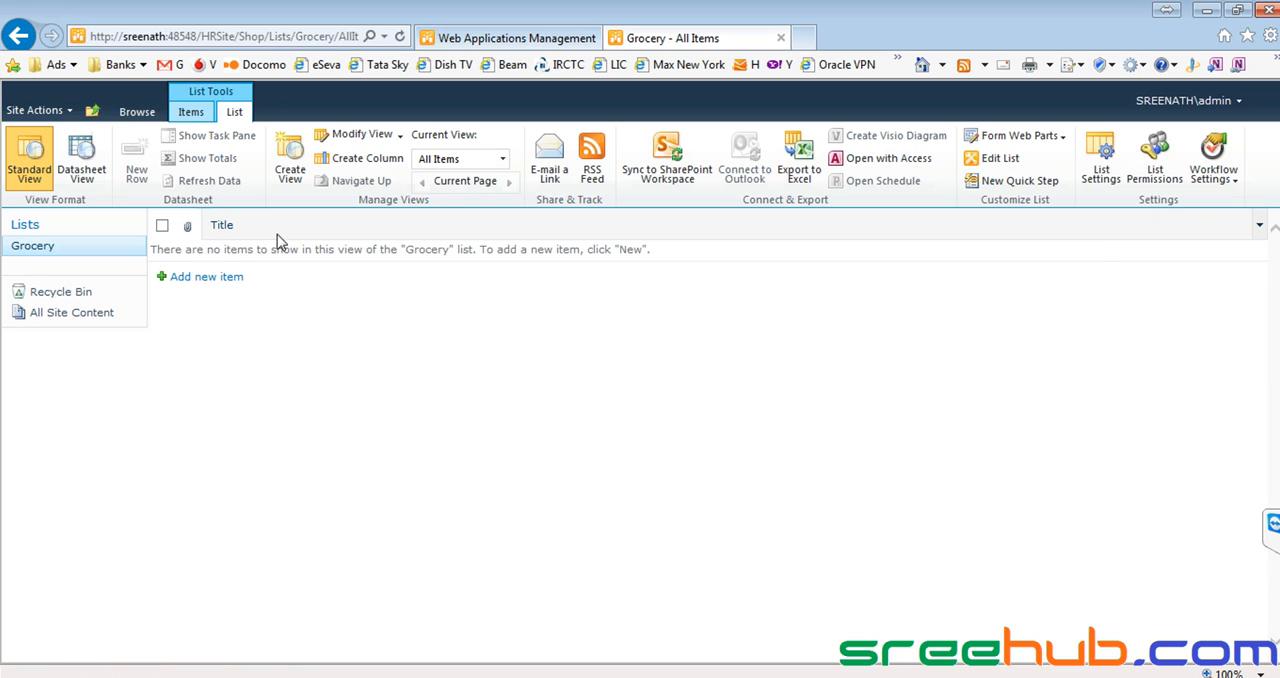
Look over the Title column's sort options, the new item form and the column creation form, leaving each without saving.
click(397, 229)
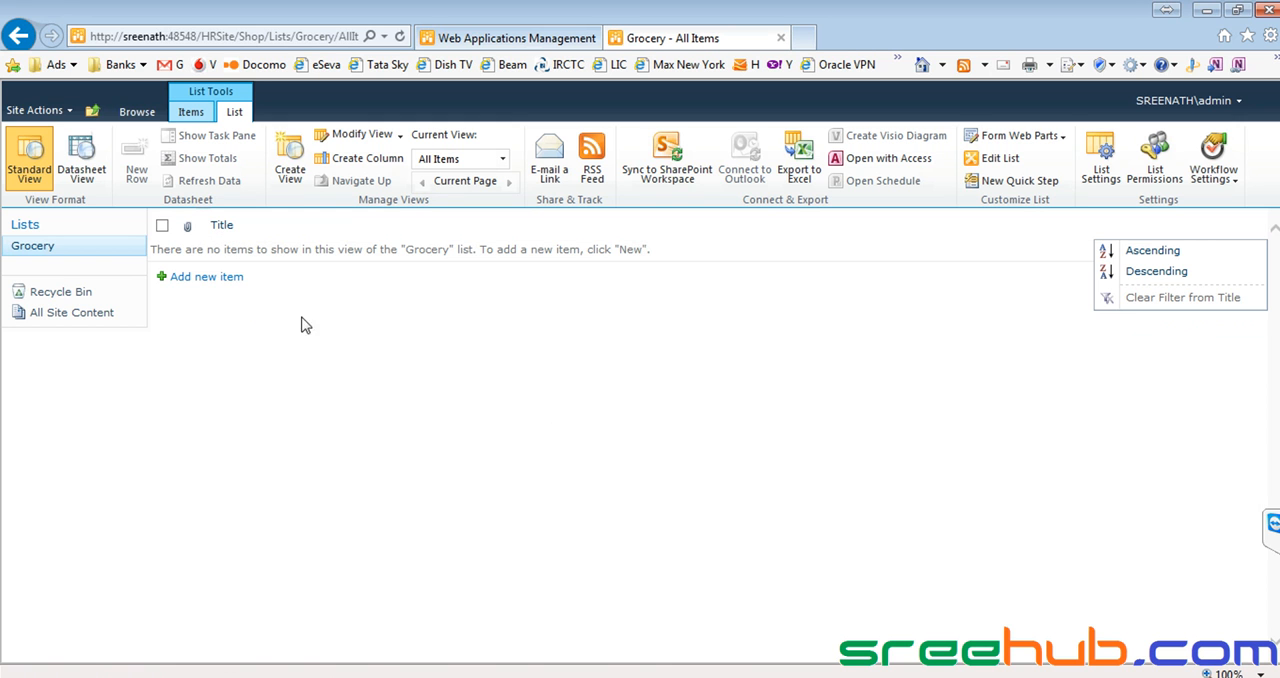
click(195, 277)
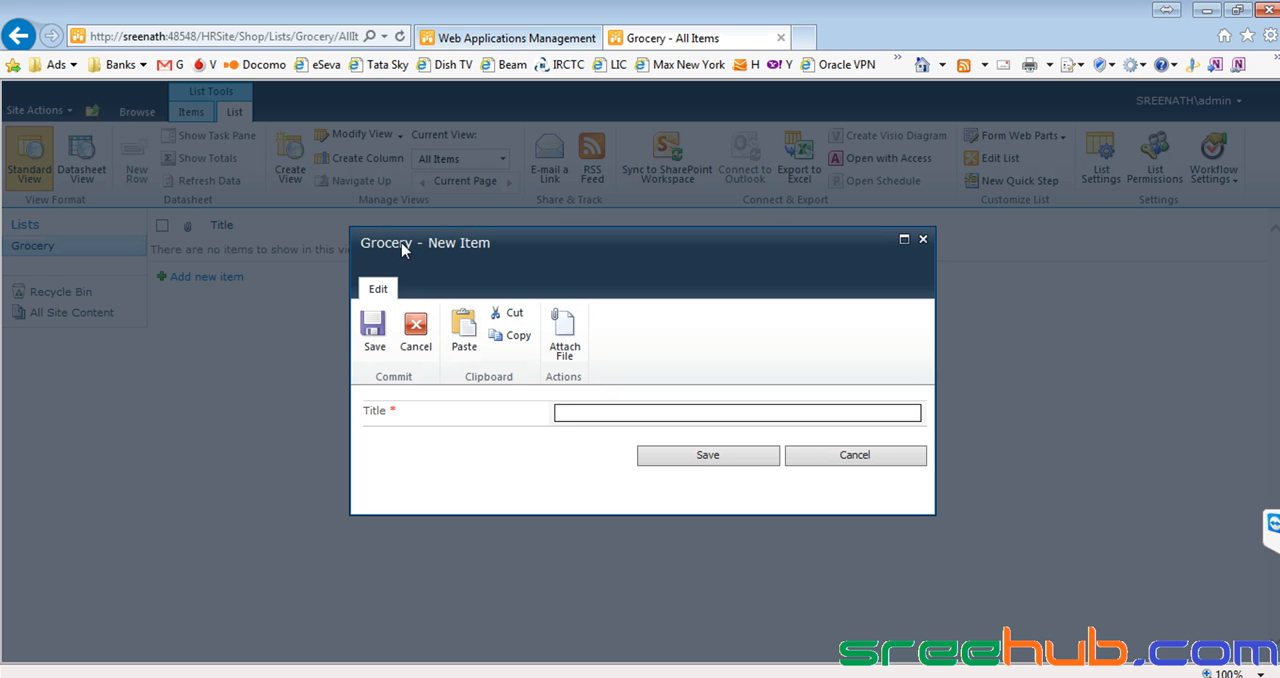
click(890, 464)
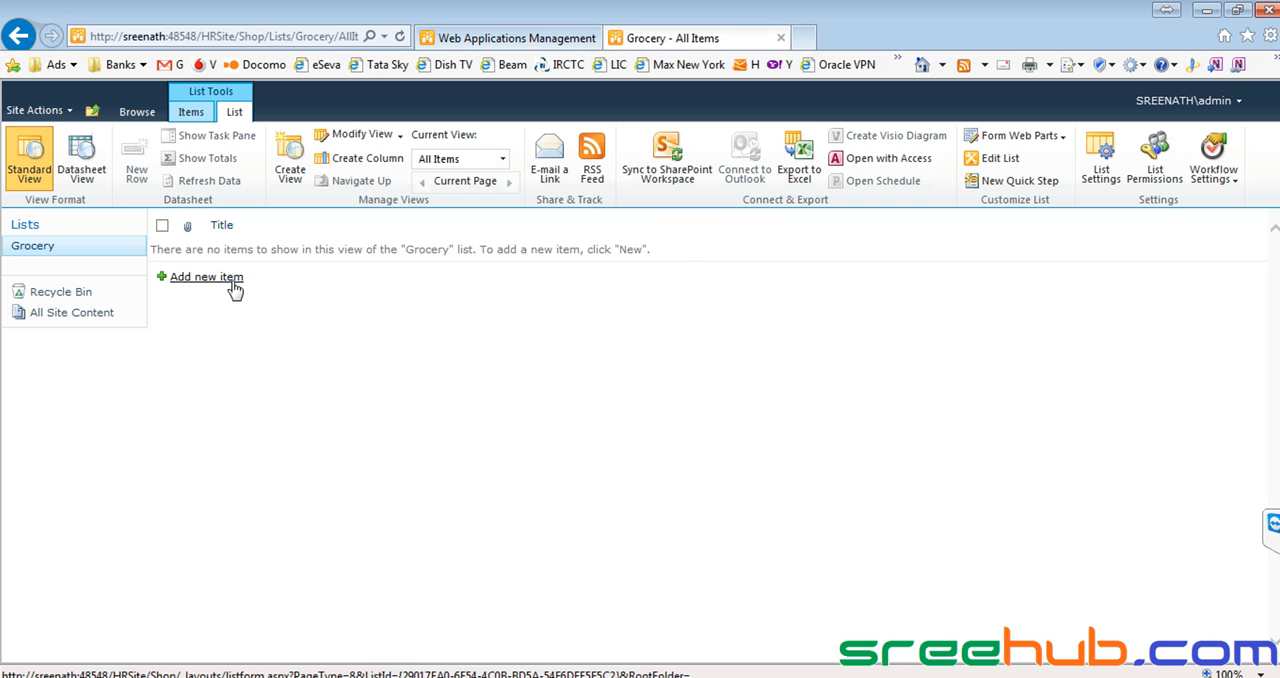
click(356, 162)
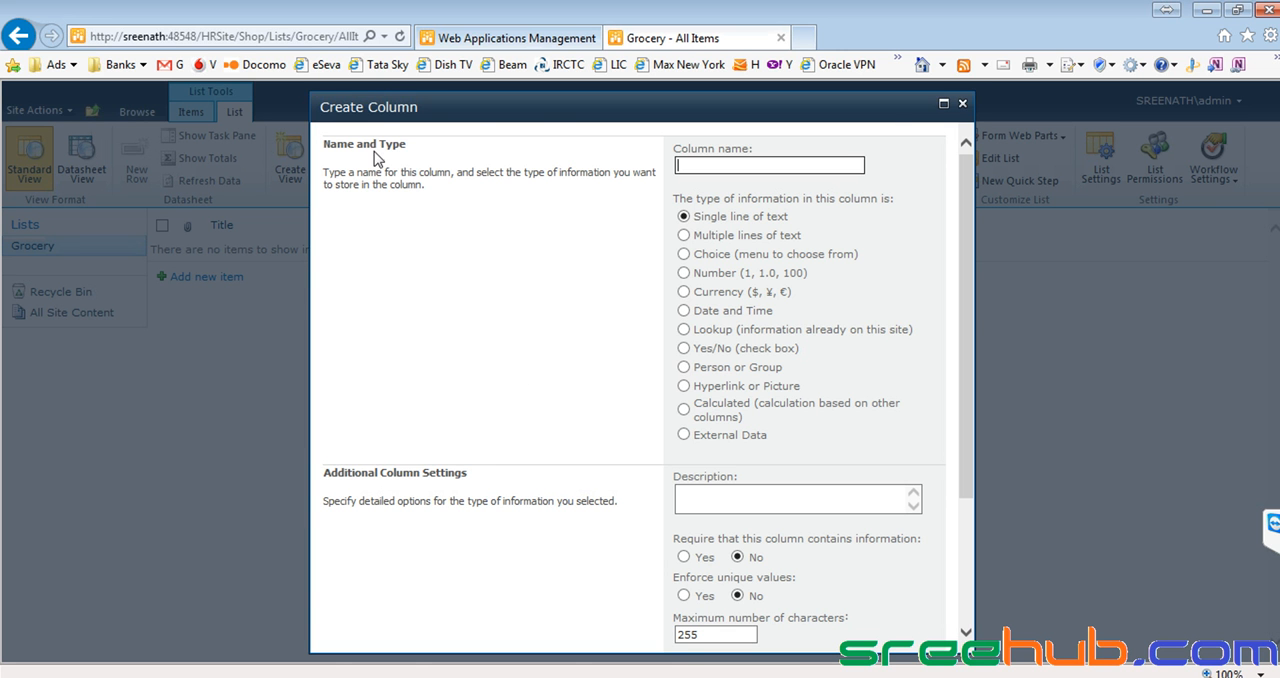
click(962, 103)
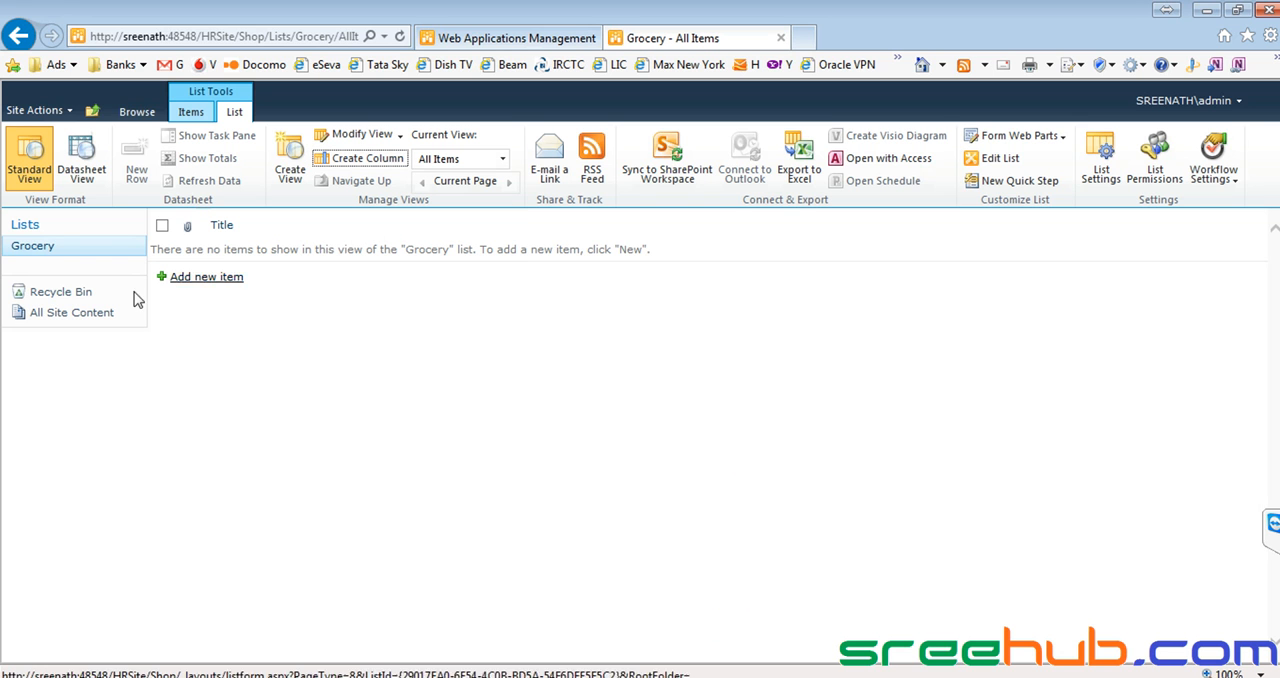
Begin a new column in the Grocery list and name it "Grocery Name".
click(40, 249)
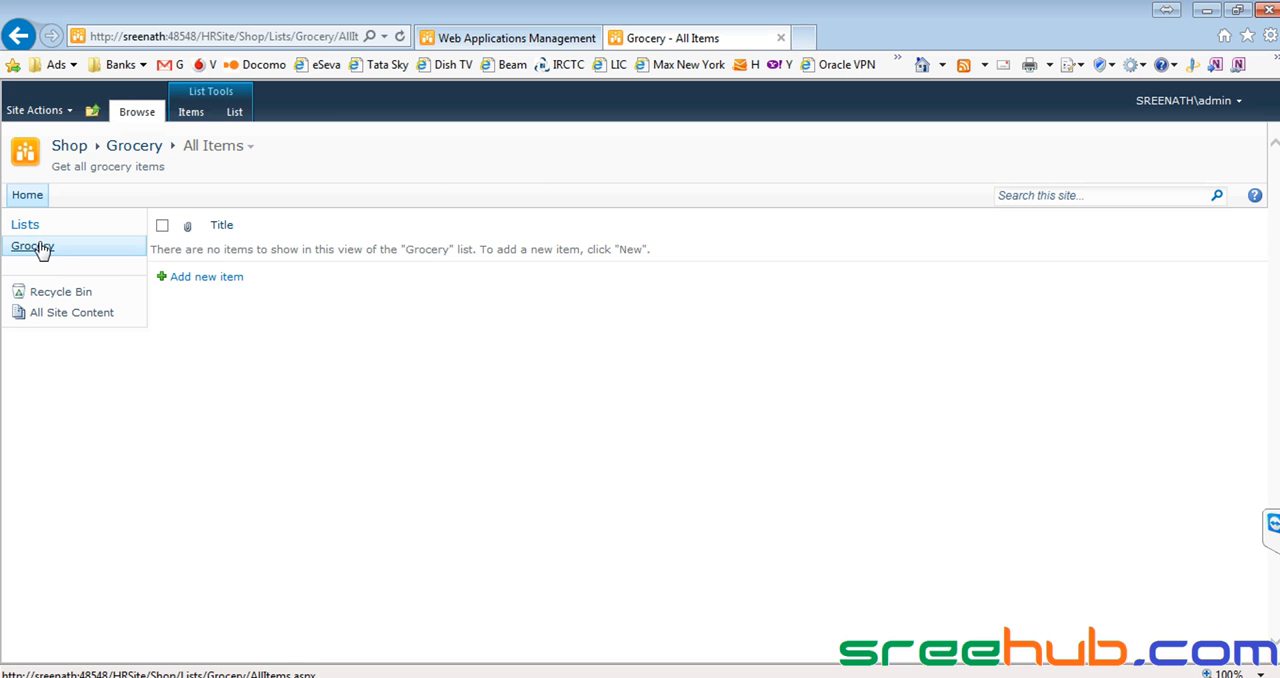
click(233, 113)
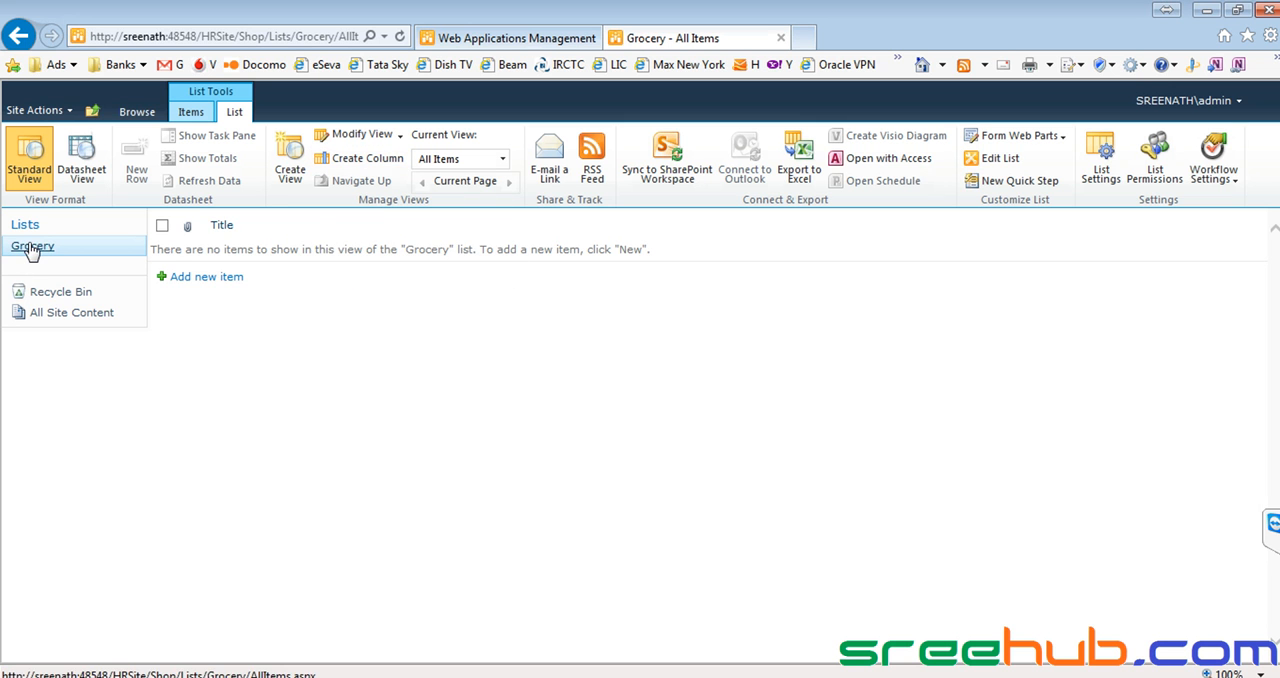
click(367, 158)
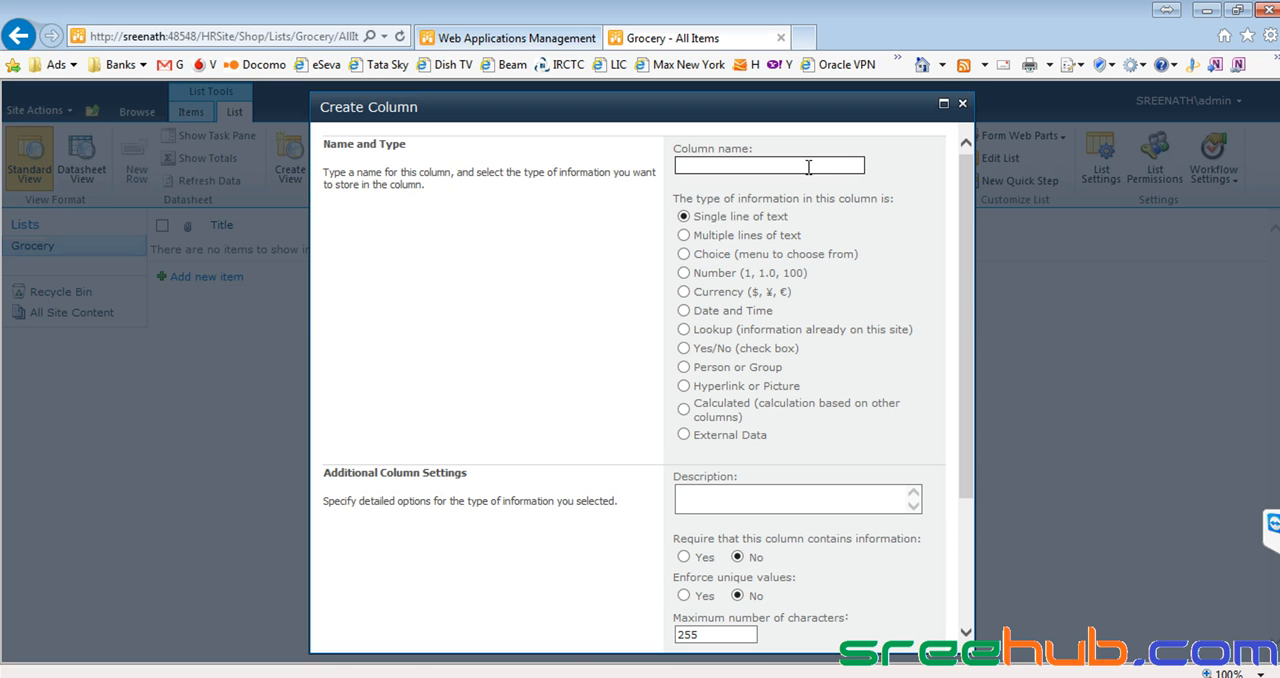
scroll(821, 198, down, 3)
scroll(821, 198, up, 3)
text(ry Name)
Reuse the column name "Grocery Name" as the column's description.
drag(782, 166, 607, 168)
key(ctrl+c)
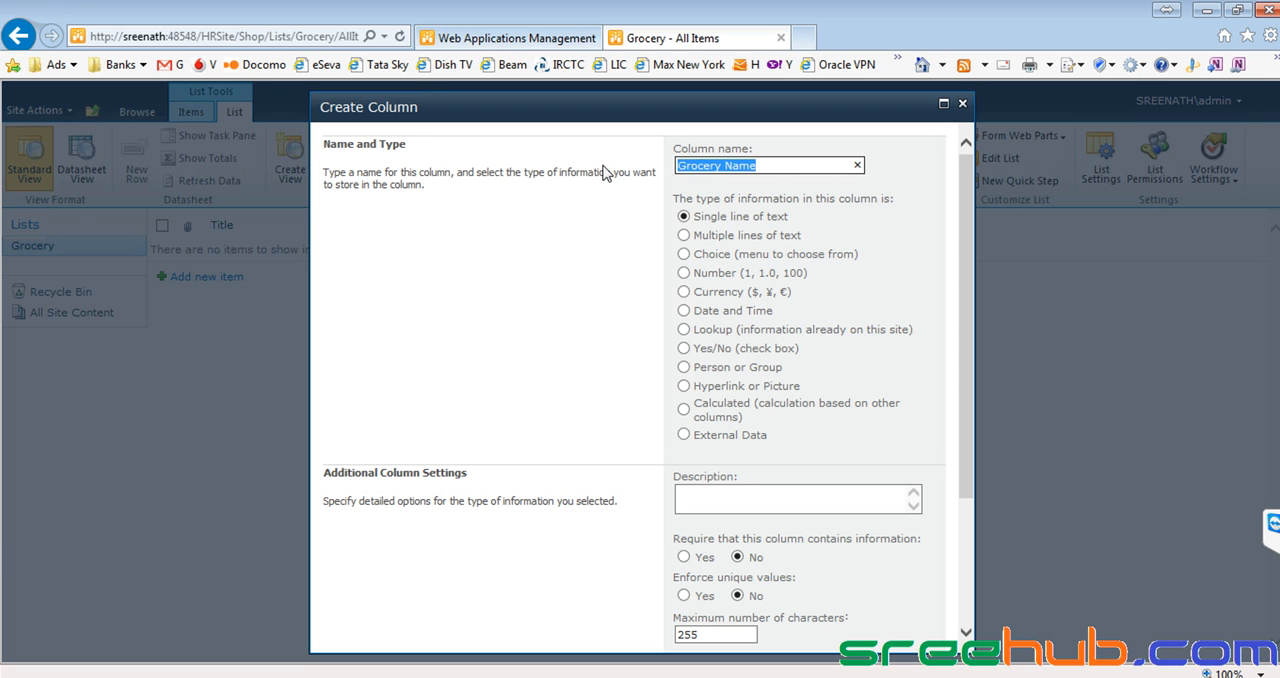
click(764, 507)
key(ctrl+v)
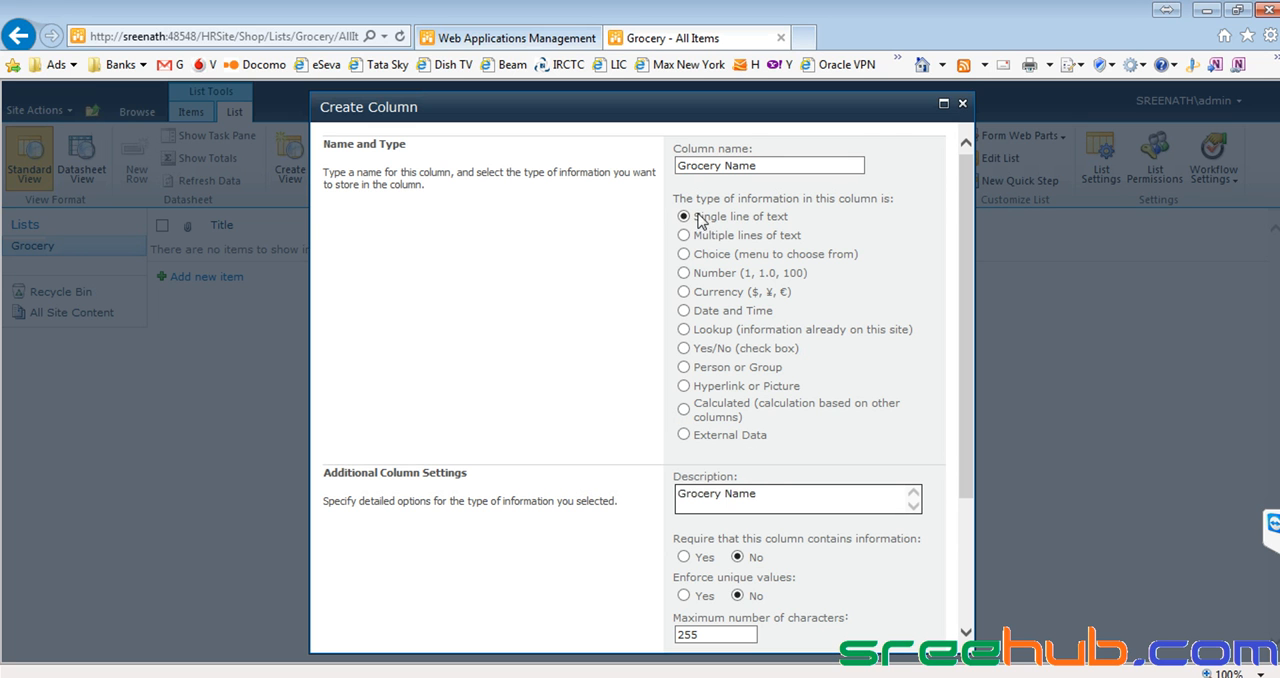
drag(771, 165, 666, 168)
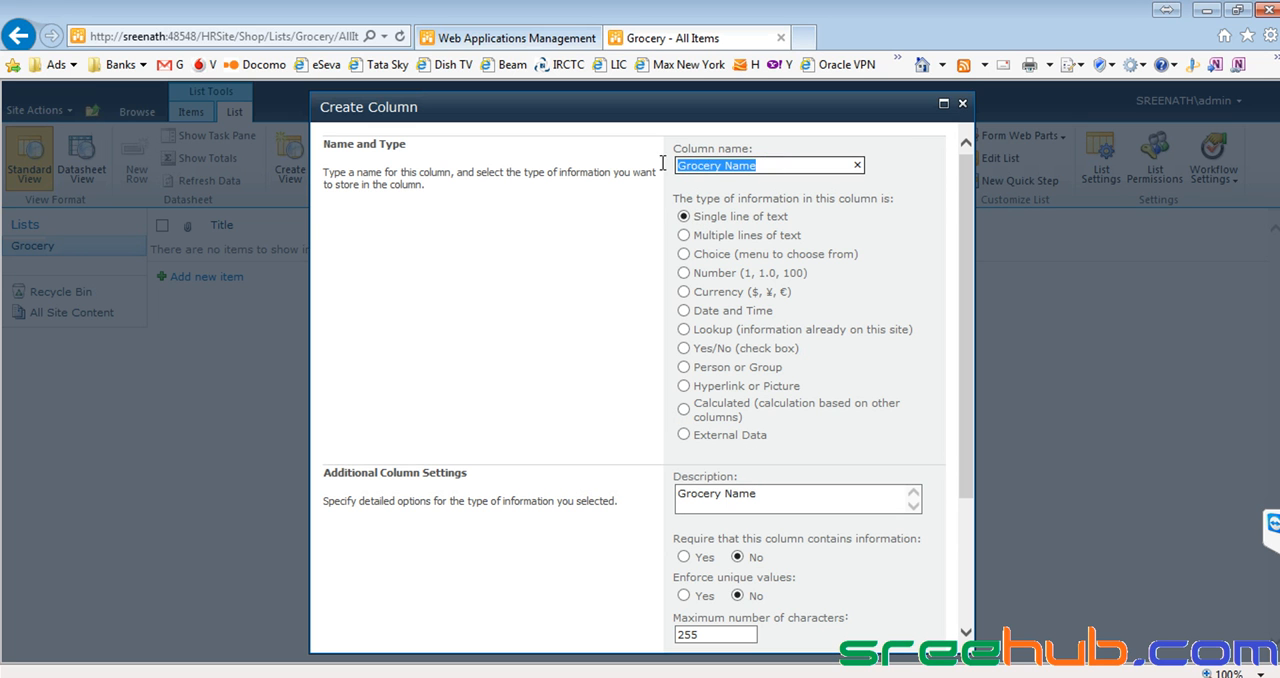
click(712, 167)
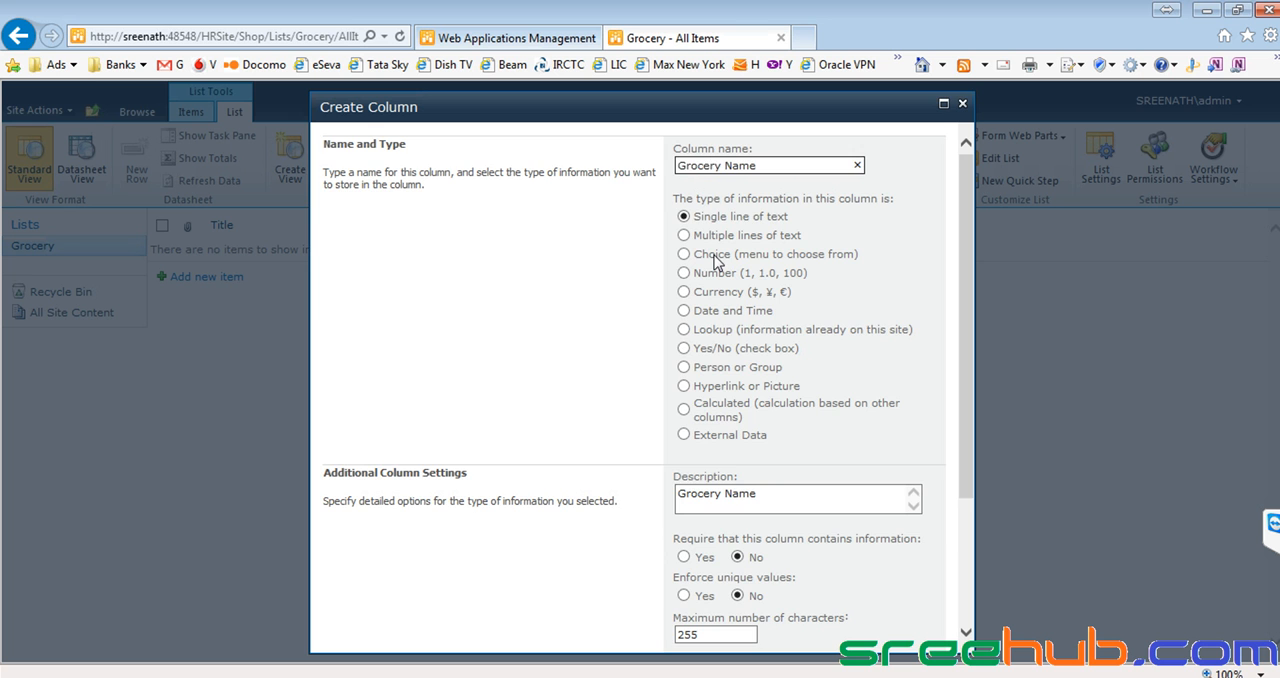
Require the Grocery Name column to contain information and add it to the list as a single line of text.
scroll(714, 262, down, 3)
scroll(714, 262, down, 1)
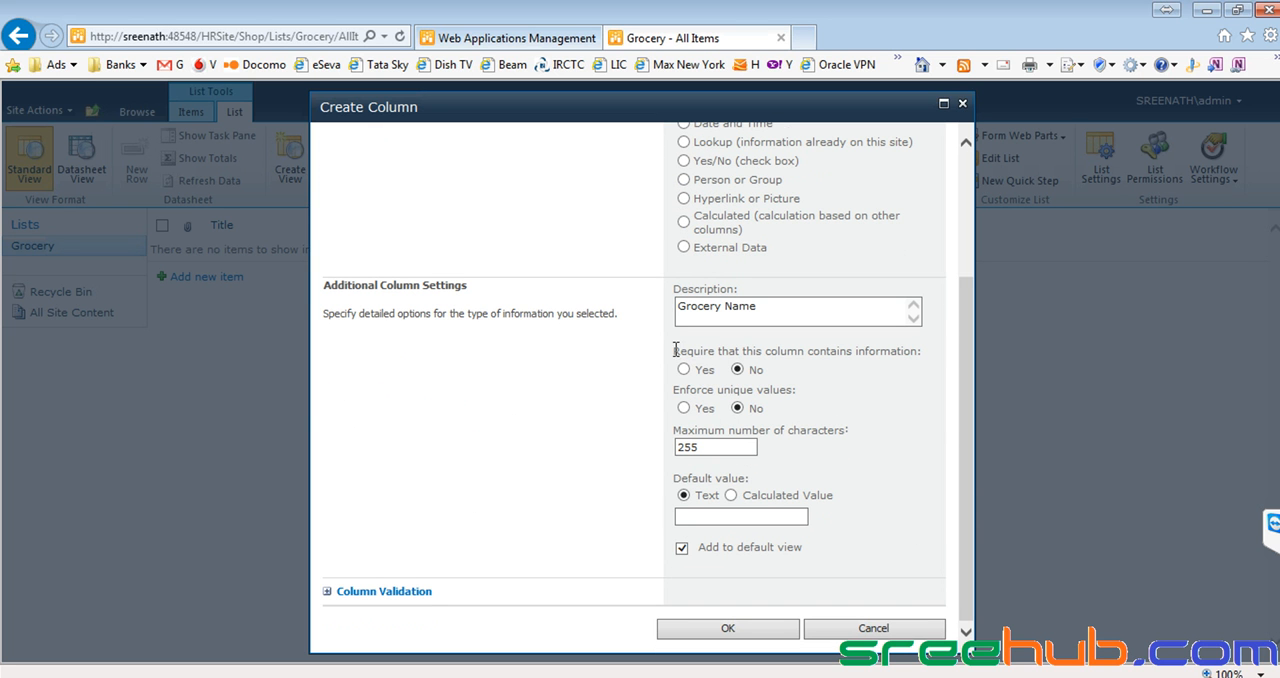
drag(672, 351, 918, 351)
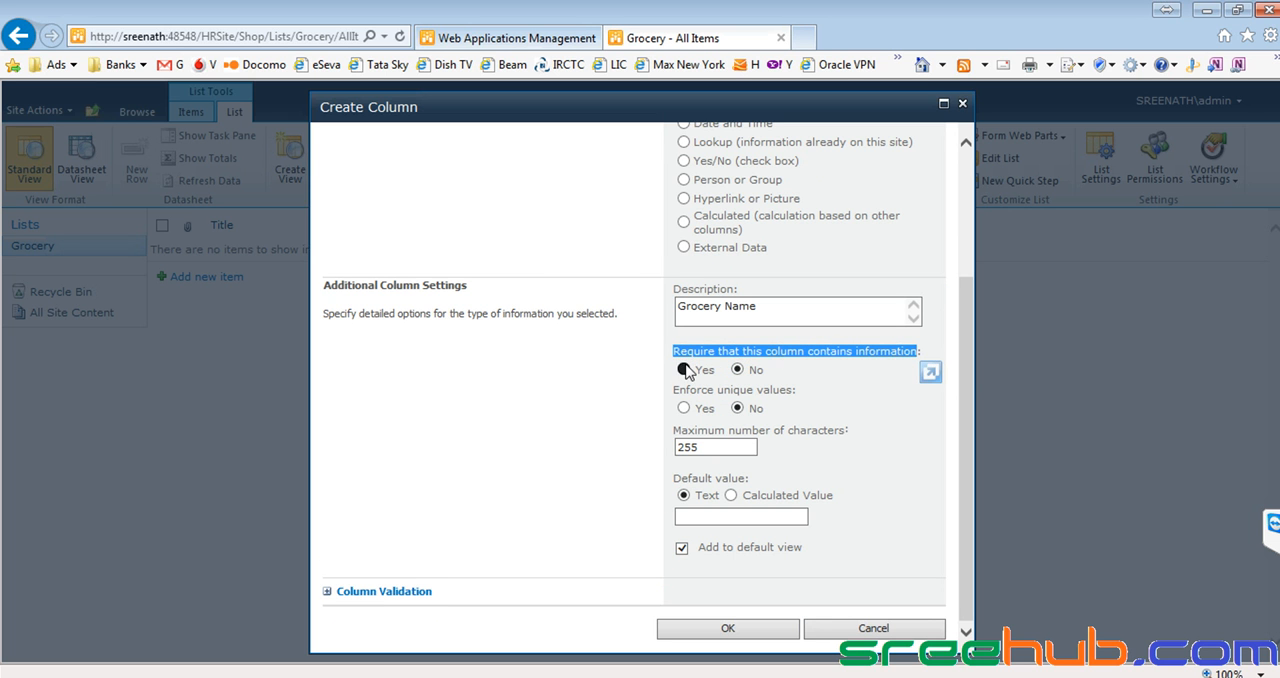
click(684, 369)
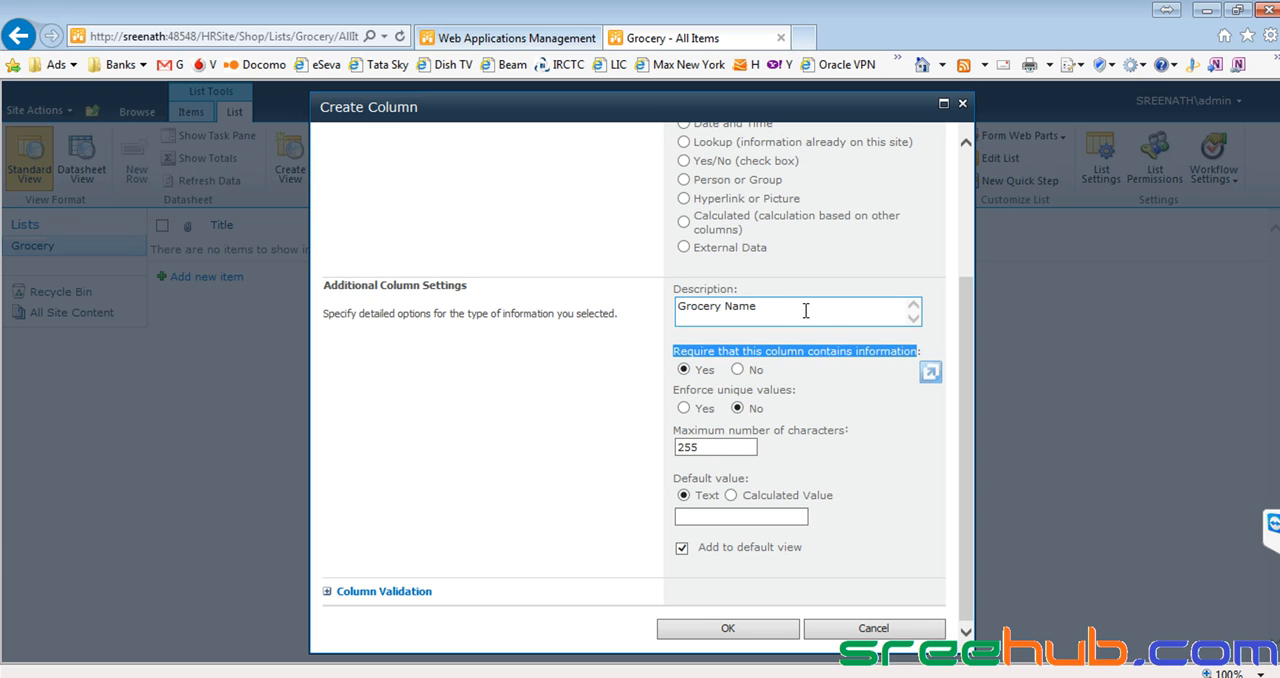
drag(806, 309, 680, 314)
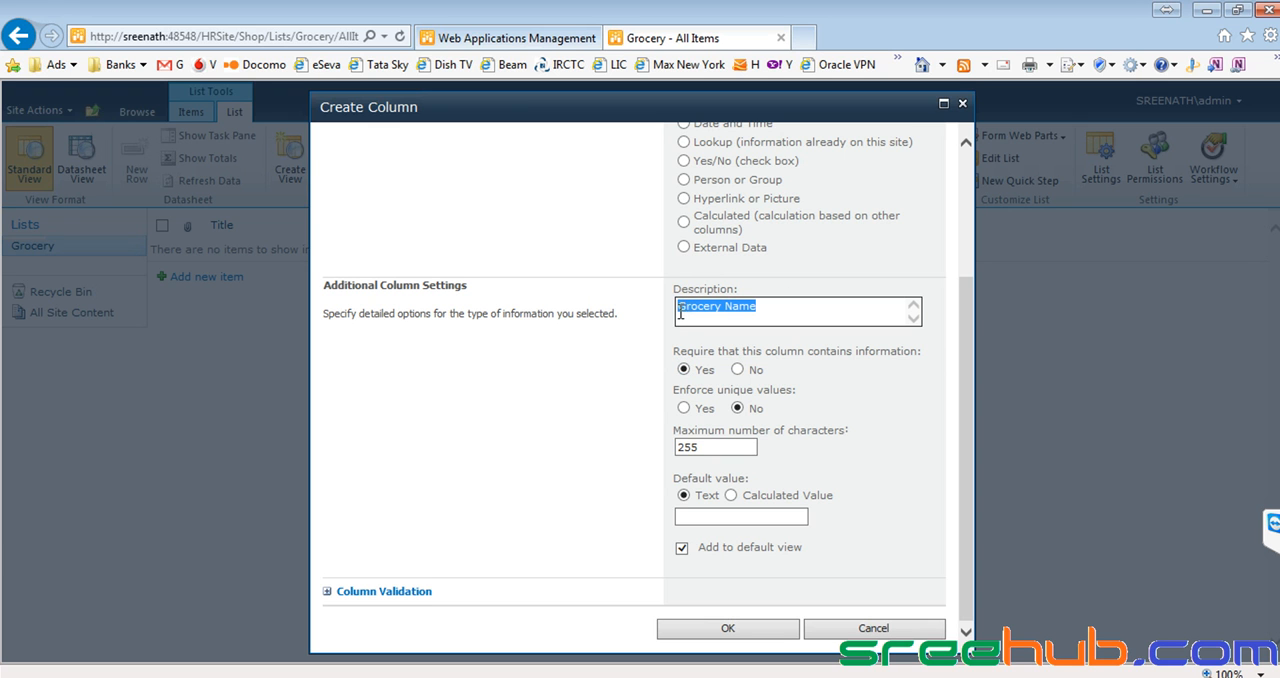
click(745, 315)
drag(771, 308, 680, 311)
click(772, 315)
click(724, 629)
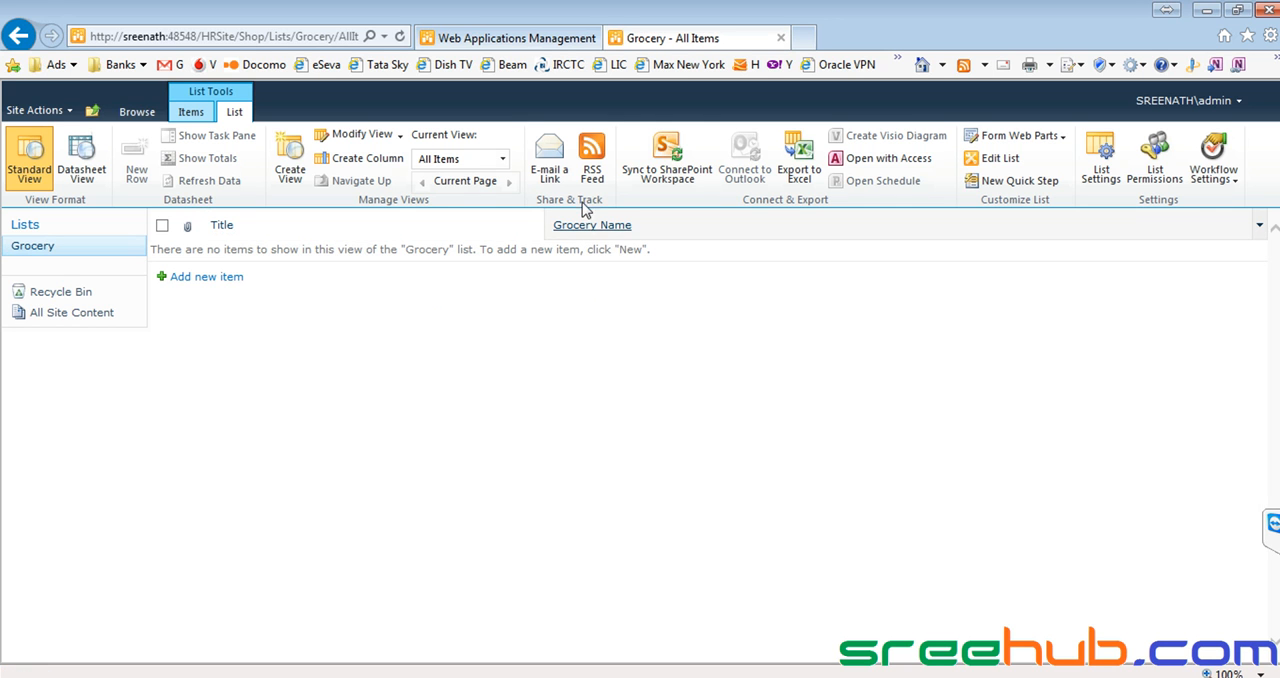
Begin a new Currency column named "Price" with the description "Grocery item price".
click(345, 161)
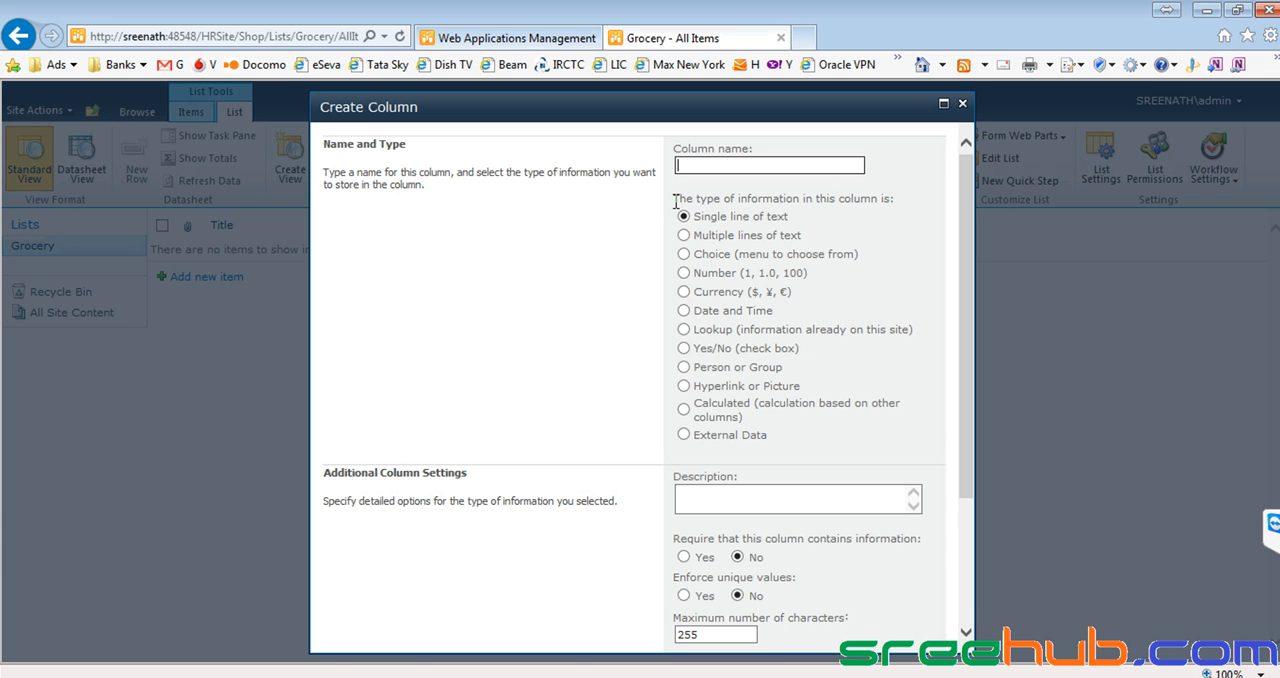
text(Price)
drag(716, 164, 618, 164)
click(683, 292)
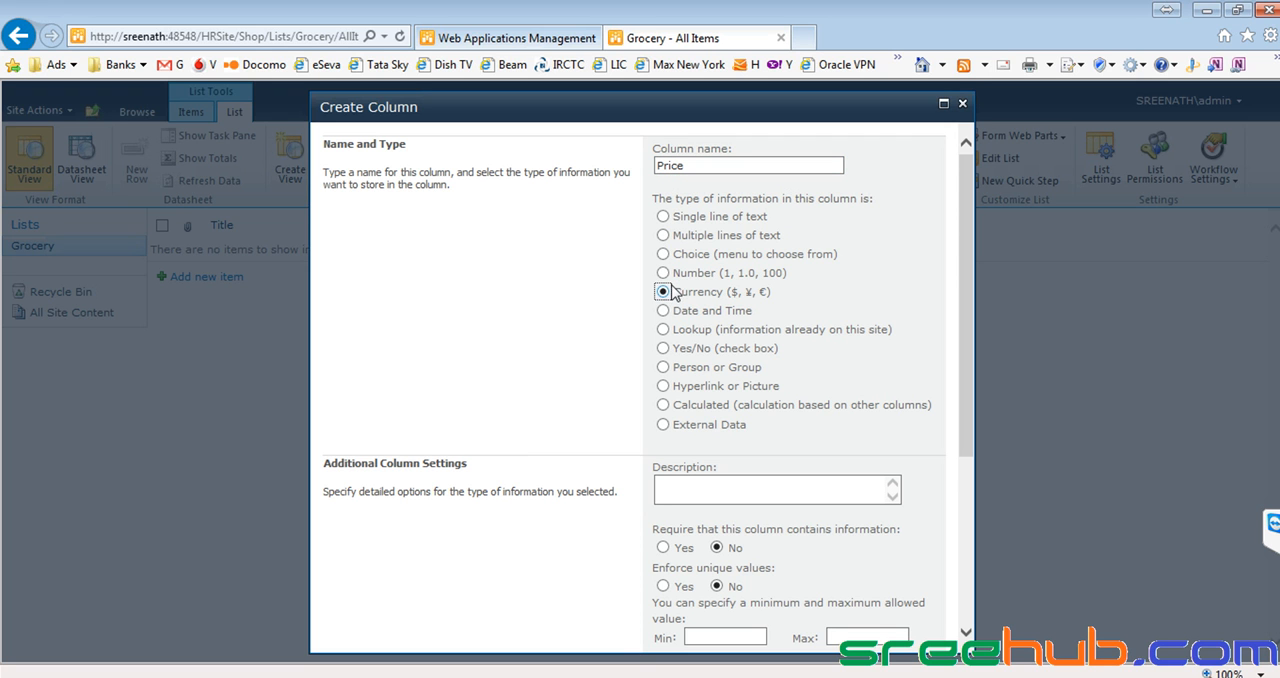
click(704, 486)
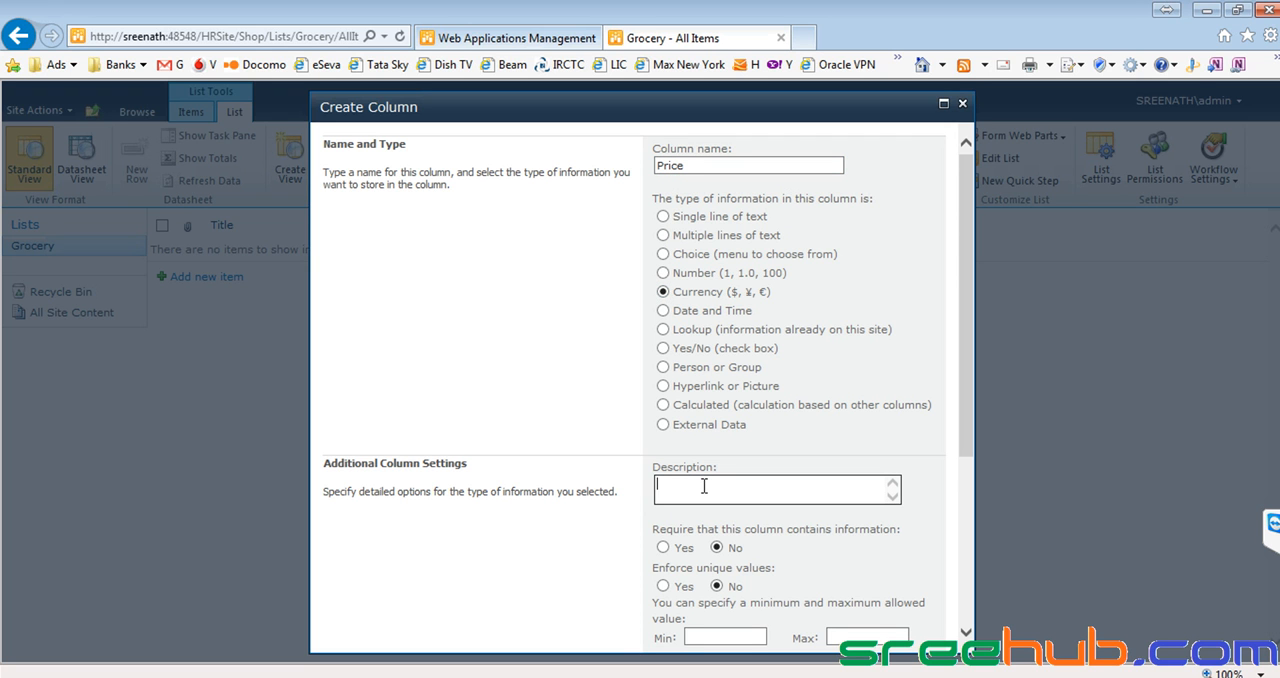
text(Grocery Item price)
Require the Price column to contain information and add it to the Grocery list.
scroll(640, 430, down, 1)
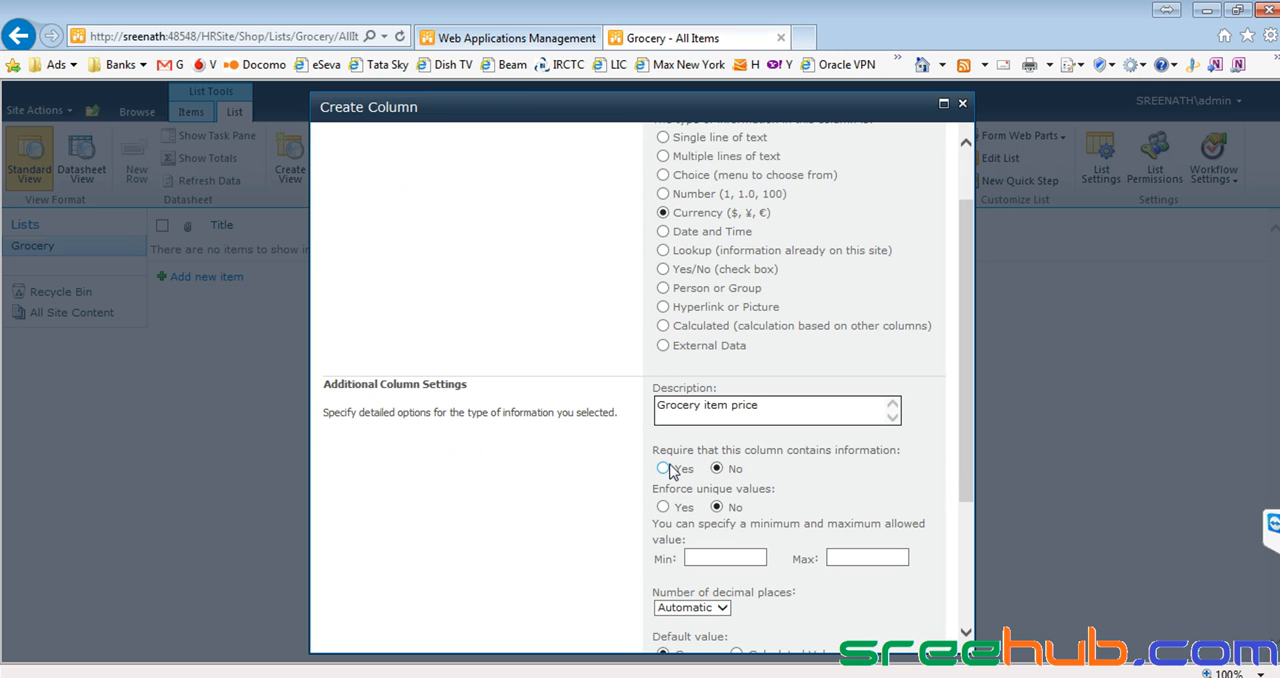
click(663, 469)
scroll(660, 510, down, 4)
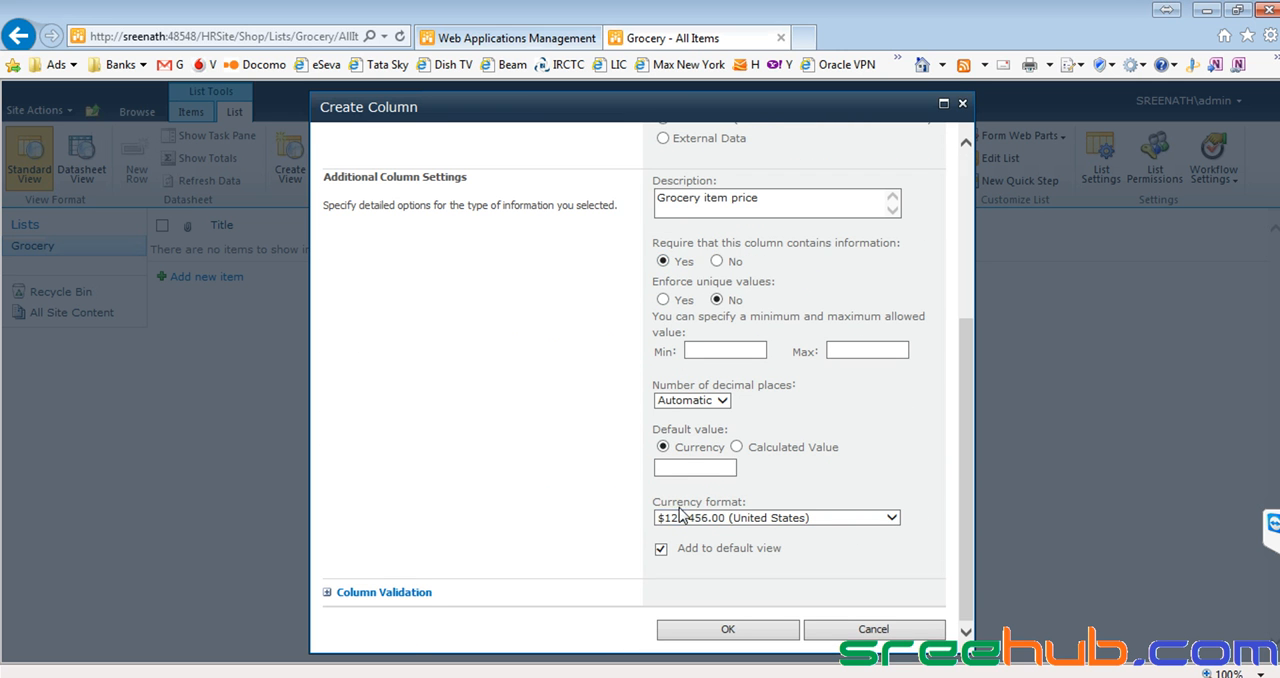
click(728, 630)
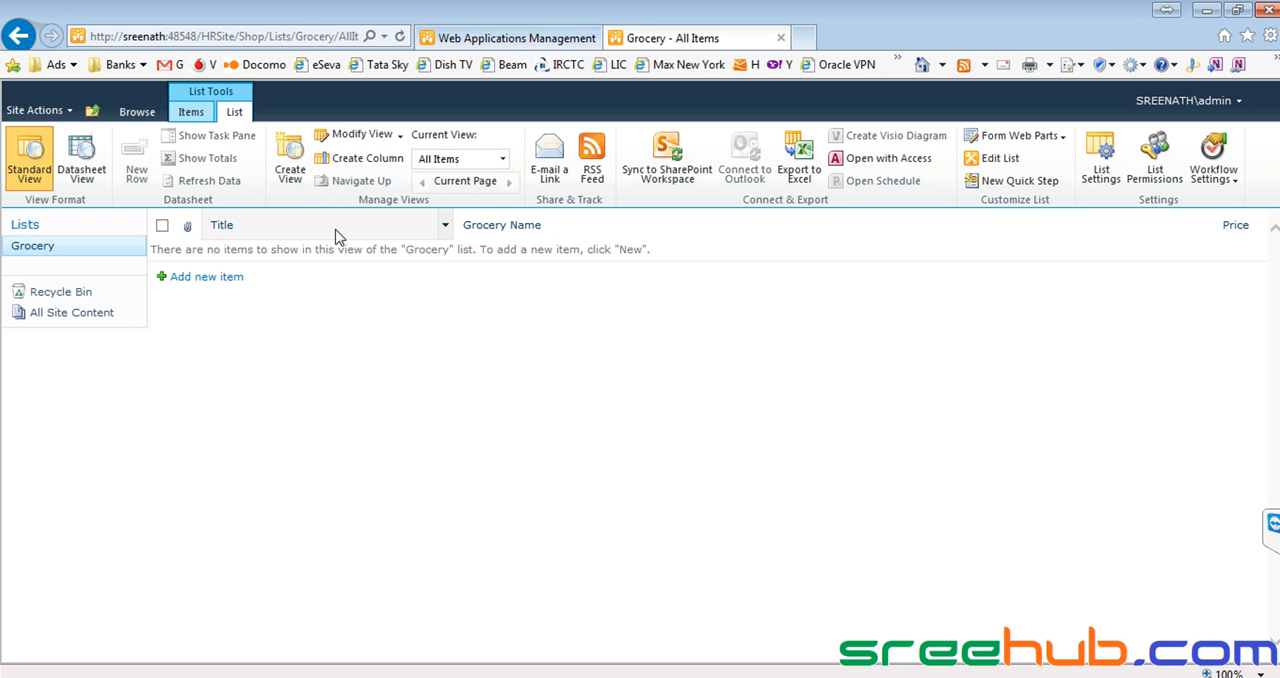
Hide the Attachments and Title columns from the Grocery list's All Items view and save the view.
click(445, 229)
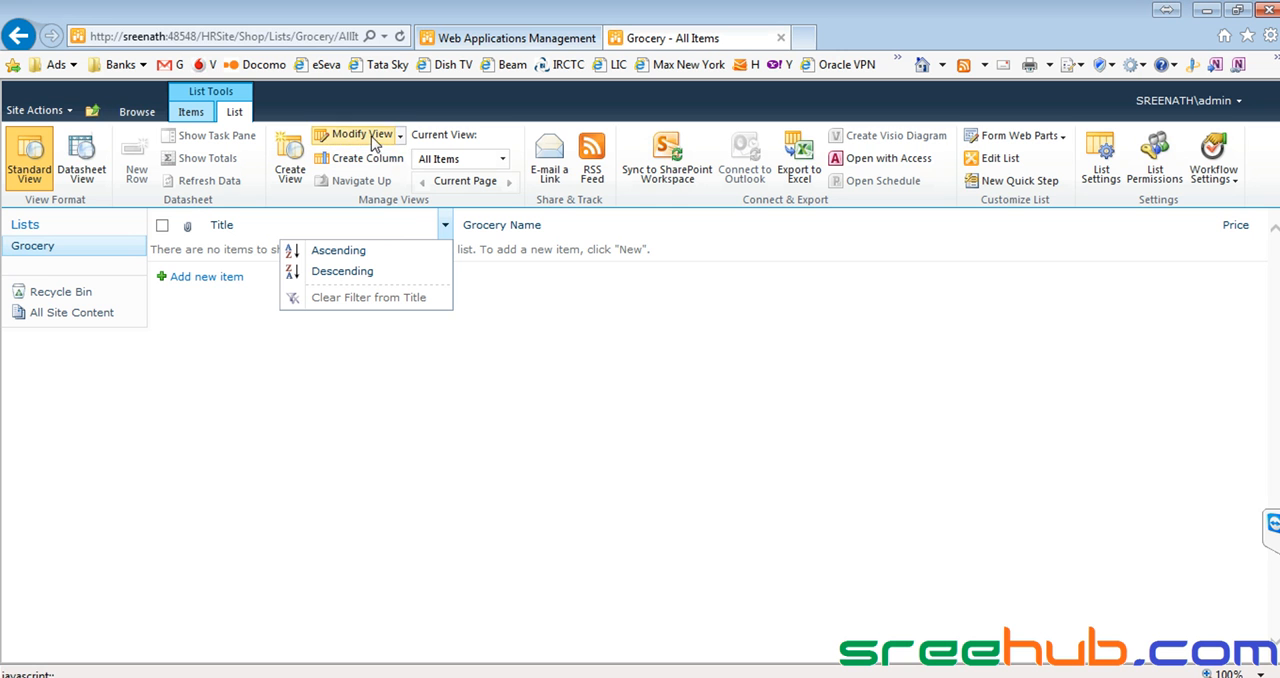
click(1103, 160)
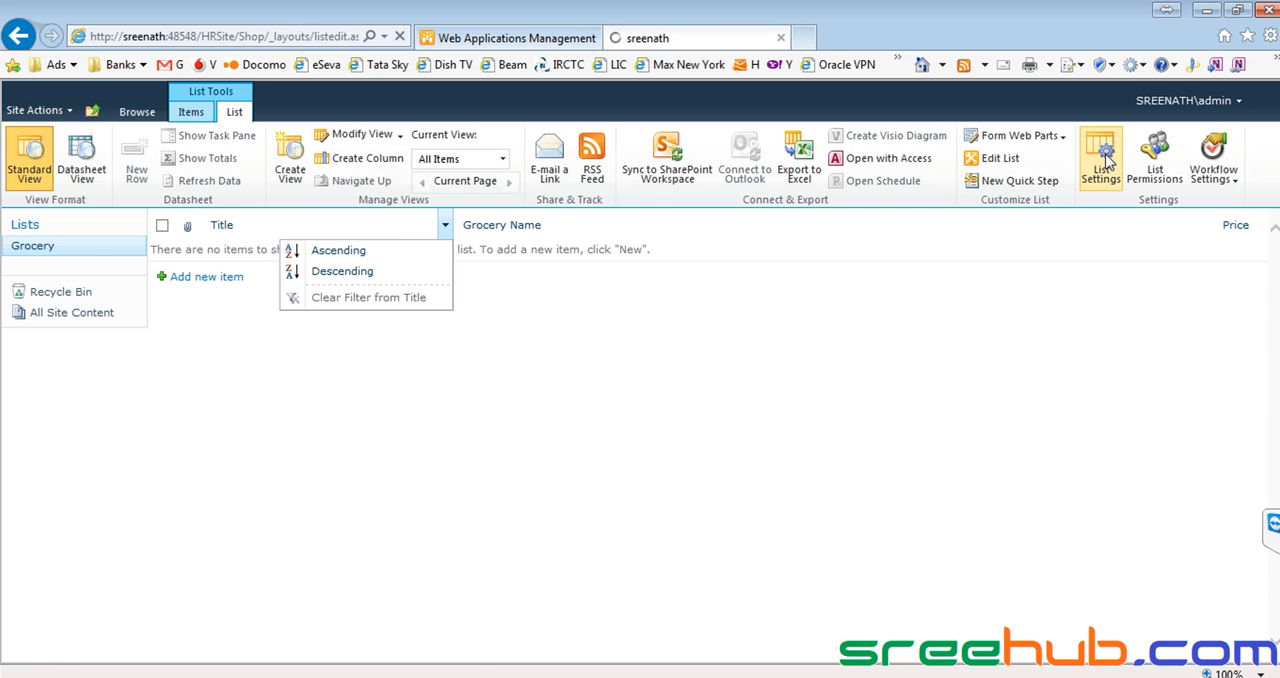
scroll(330, 425, down, 3)
scroll(330, 425, down, 1)
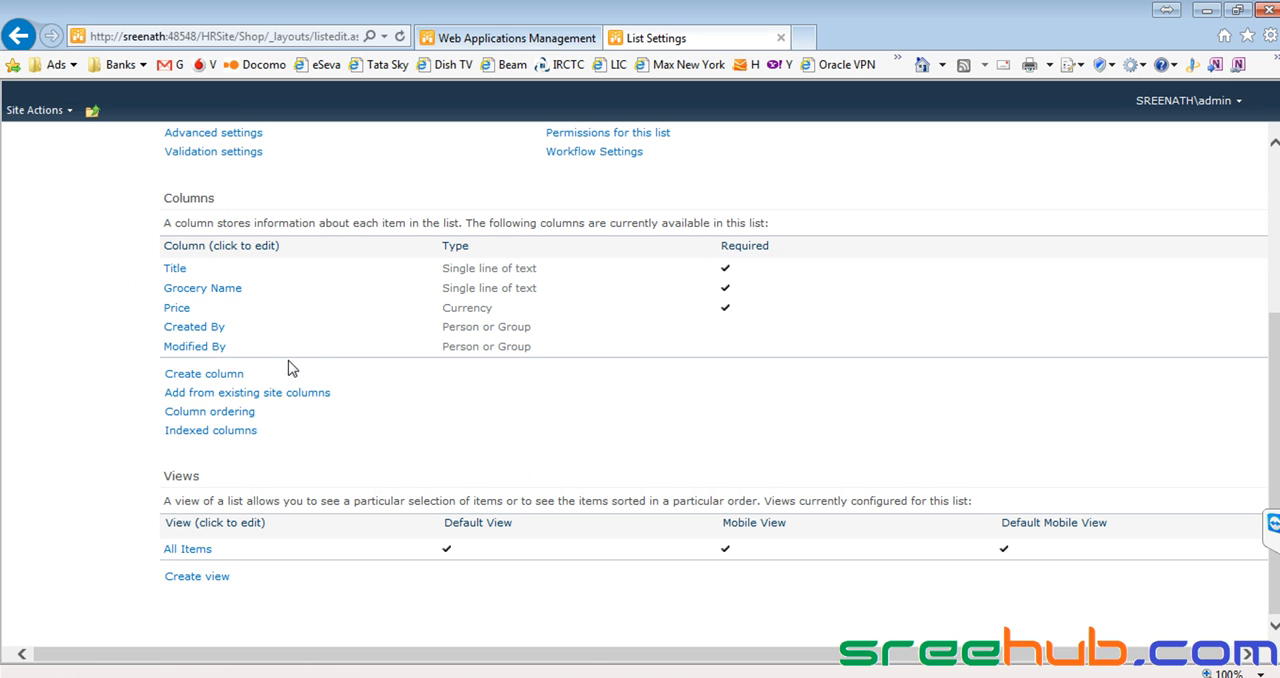
click(190, 549)
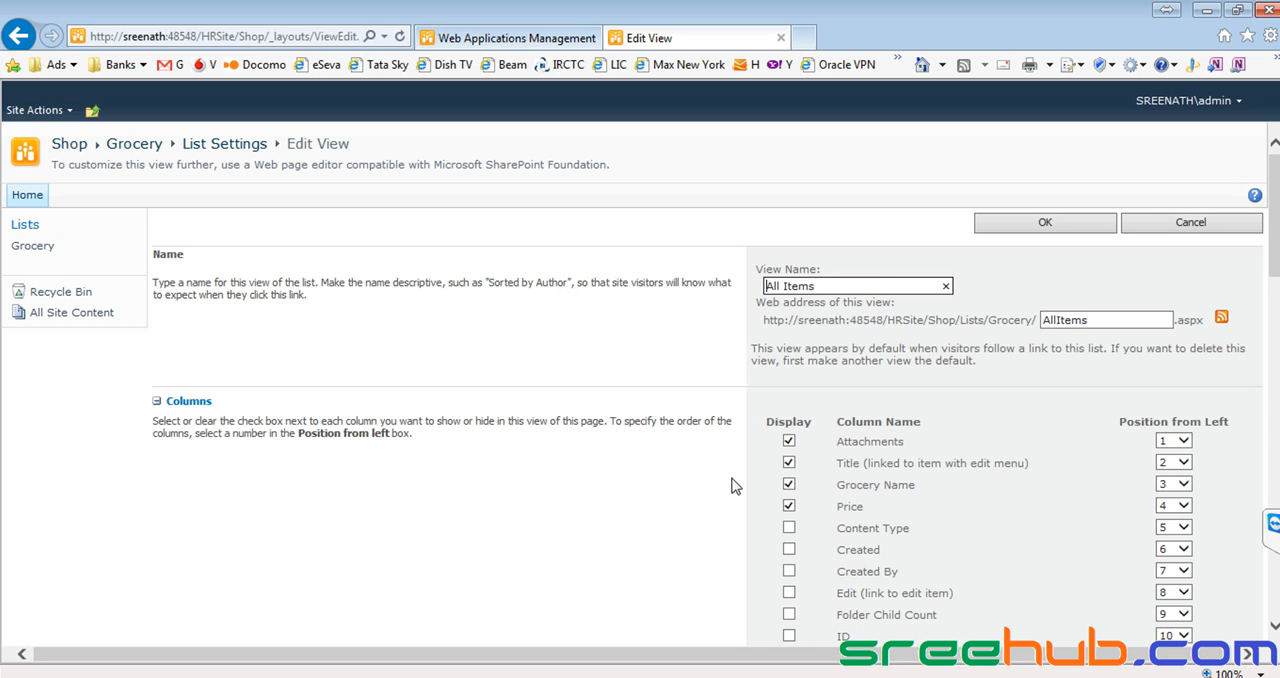
click(789, 463)
click(789, 441)
click(1029, 236)
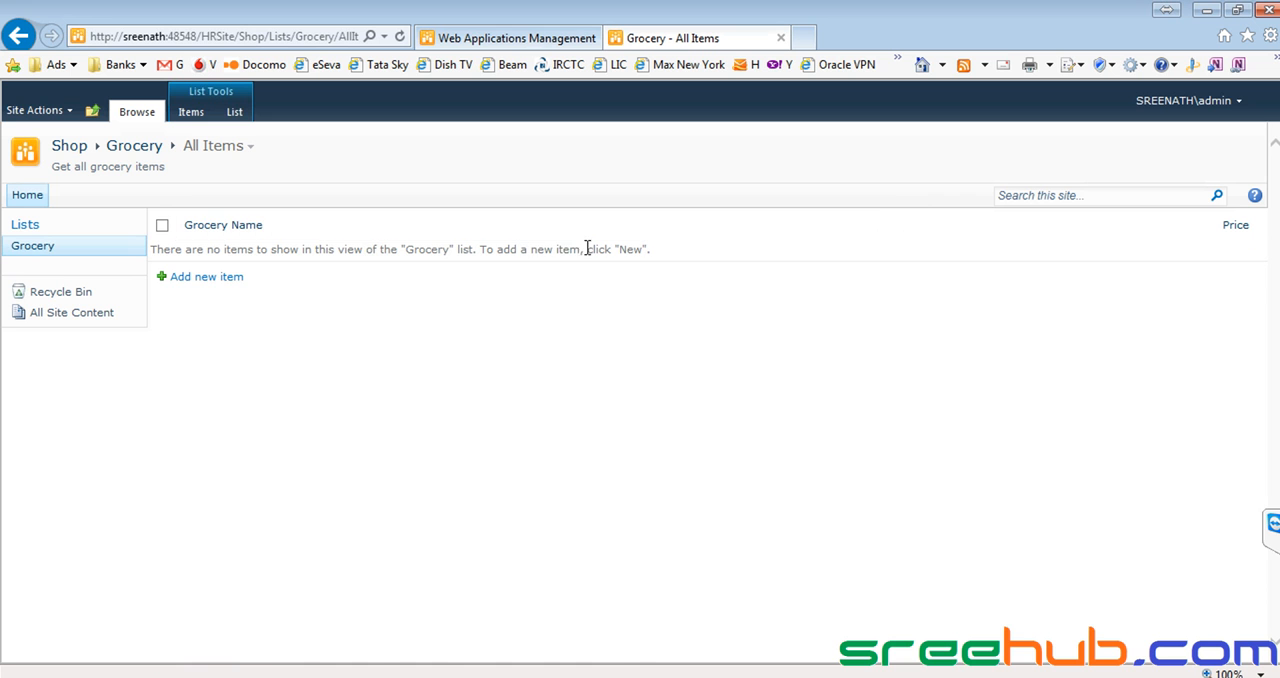
Add a Grocery item with title 1, grocery name "Soap" and price .48.
click(207, 285)
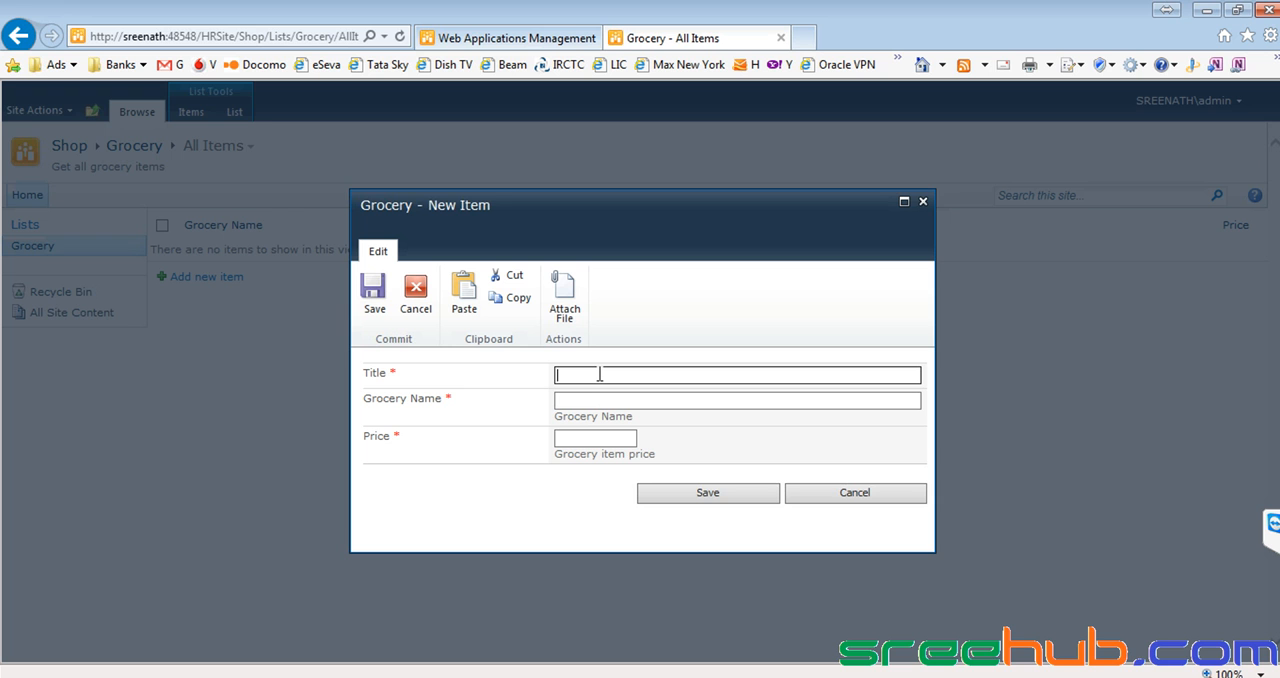
text(1)
click(578, 401)
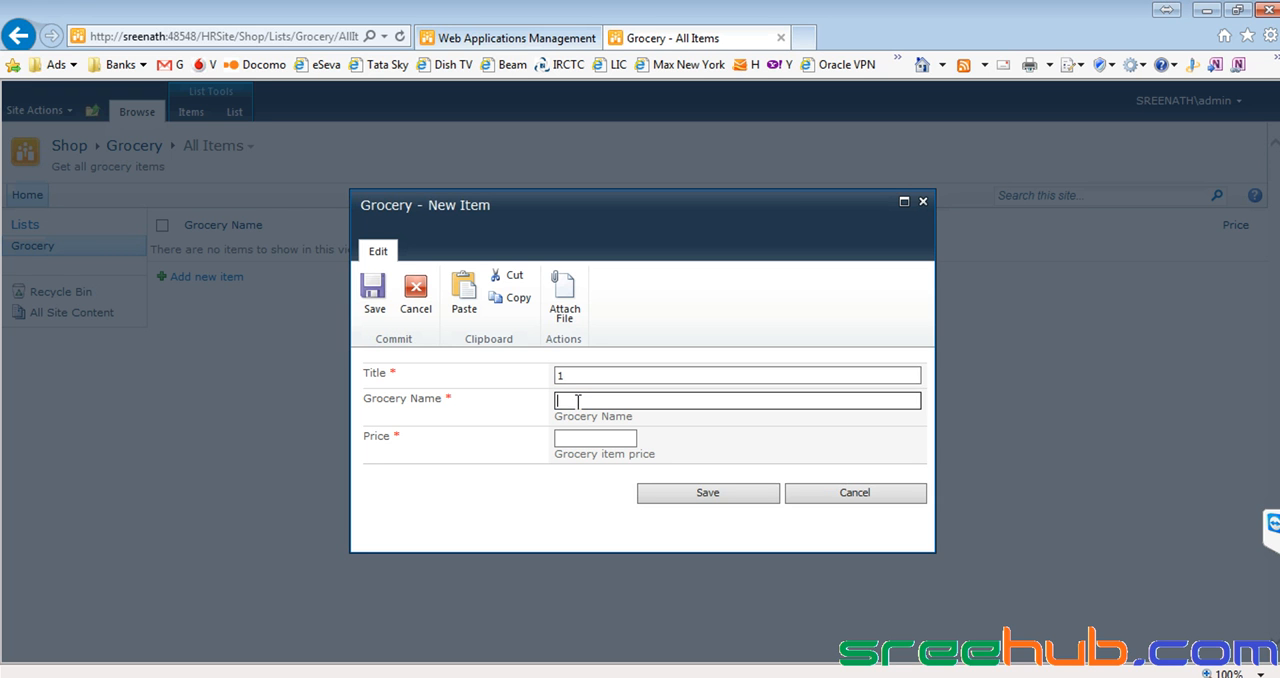
text(Soap)
click(600, 436)
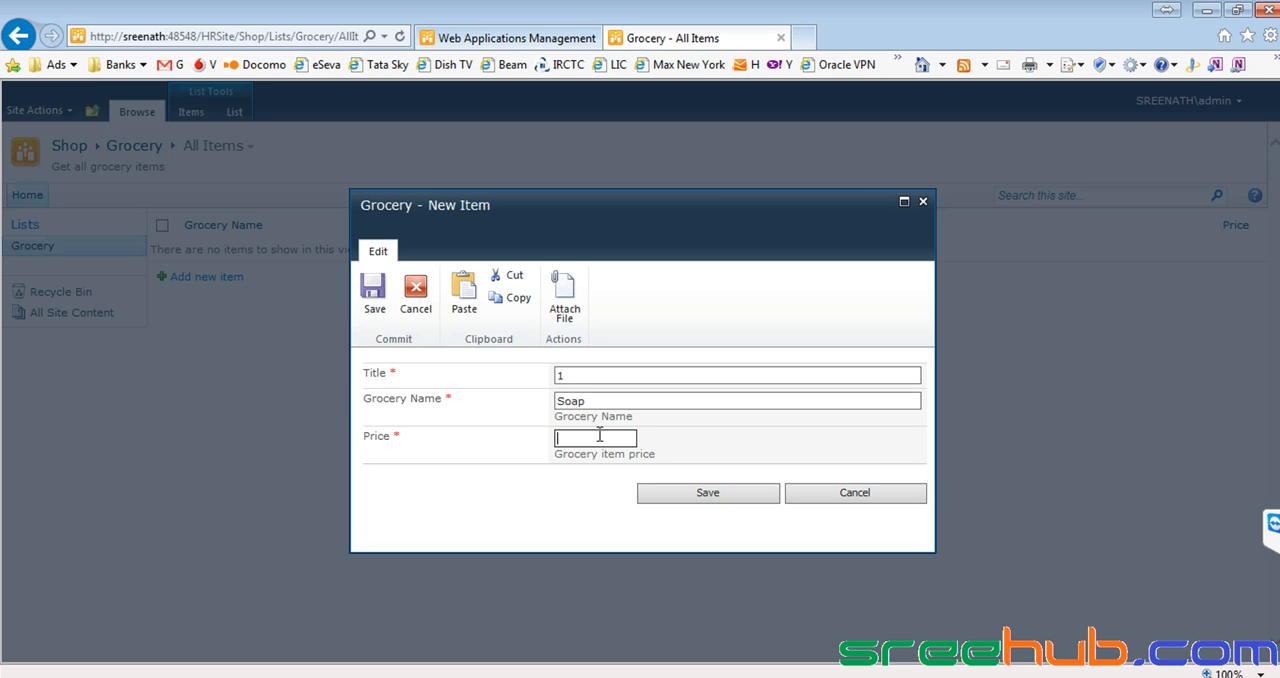
text(.48)
click(674, 492)
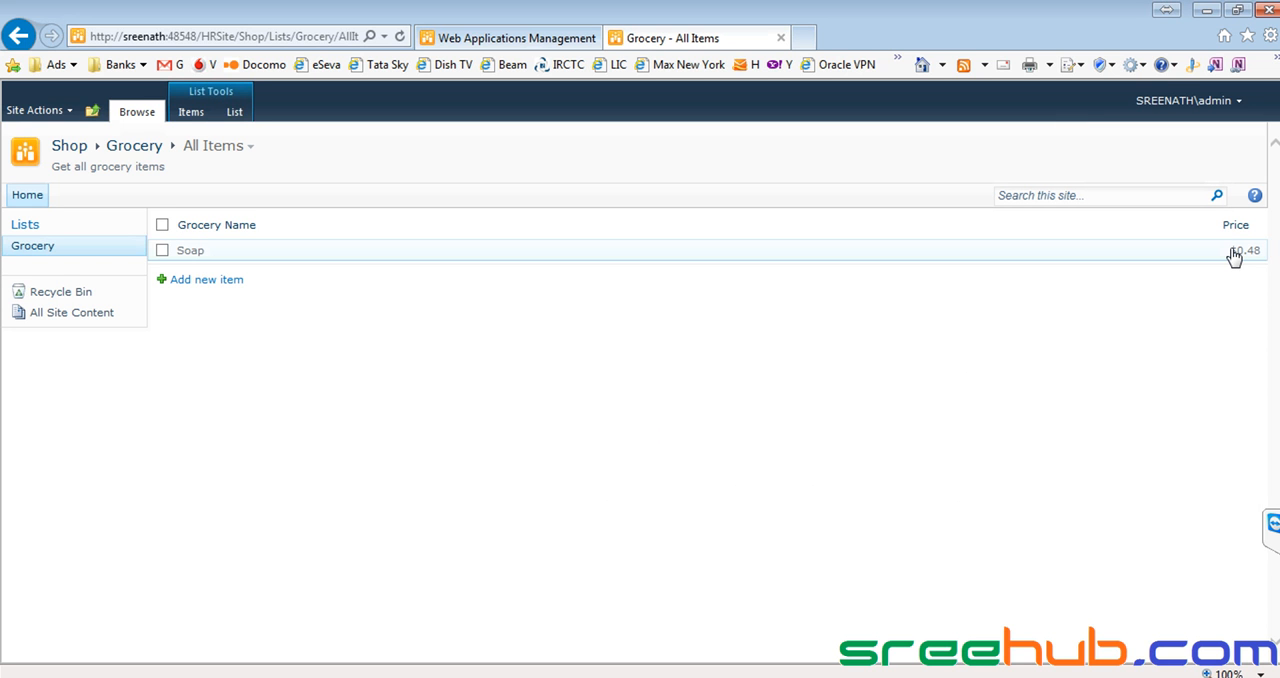
Add a Grocery item with title 2, grocery name "Shampoo" and price 1.
click(206, 280)
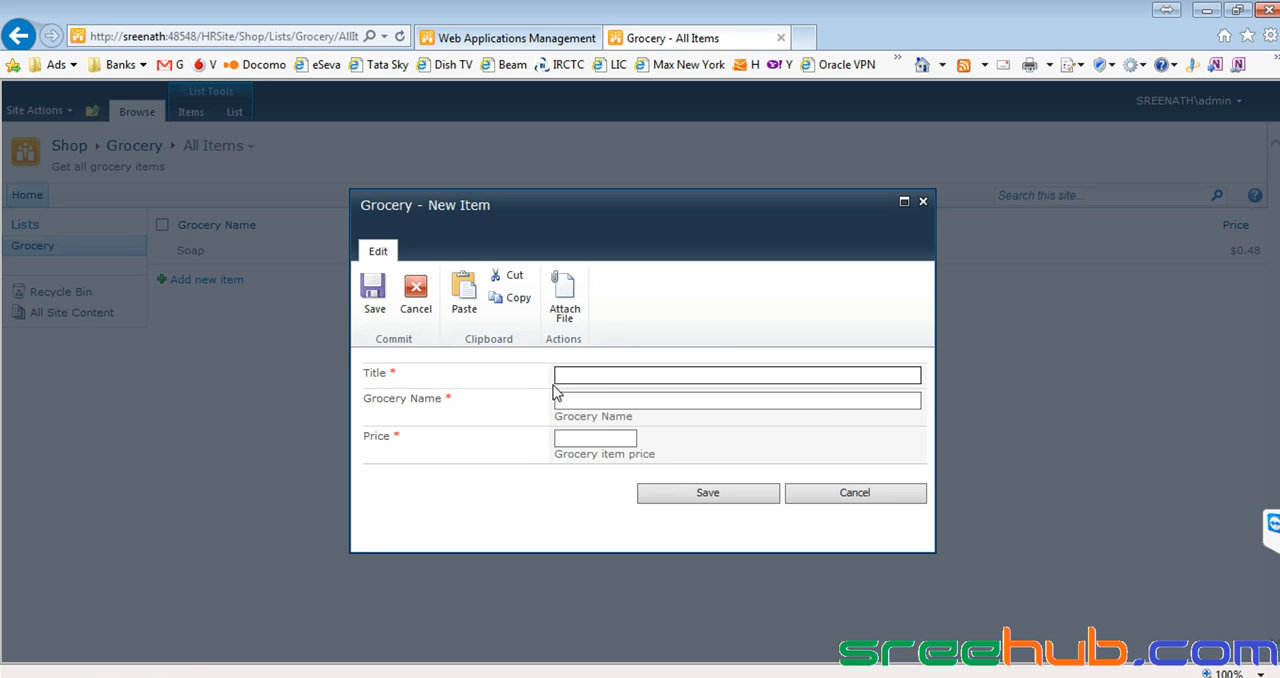
text(1)
key(BackSpace)
text(2)
click(598, 400)
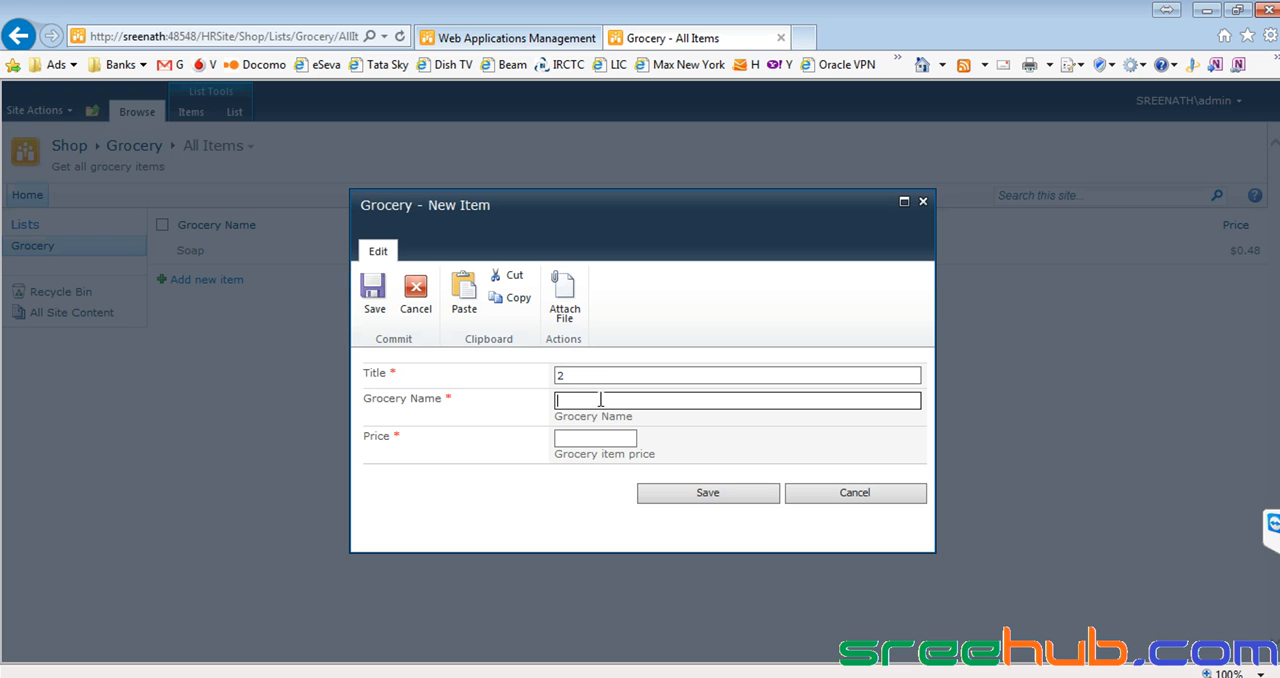
text(Shampoo)
click(561, 437)
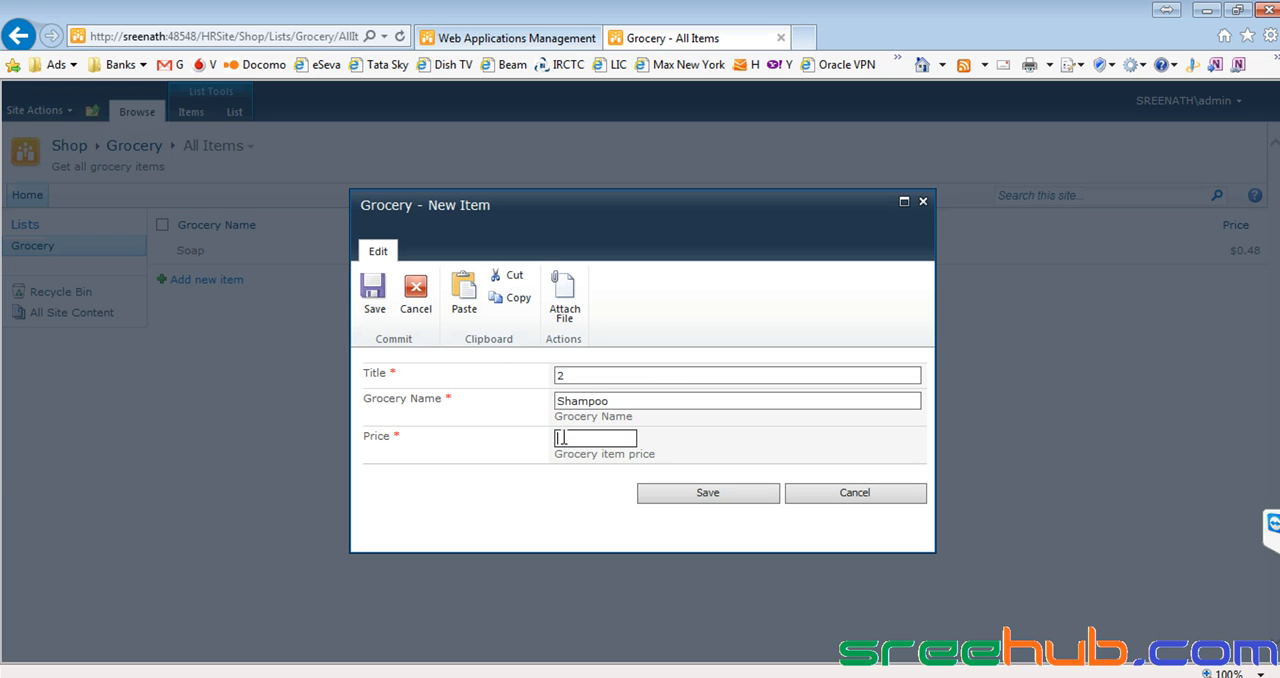
text(1)
click(705, 493)
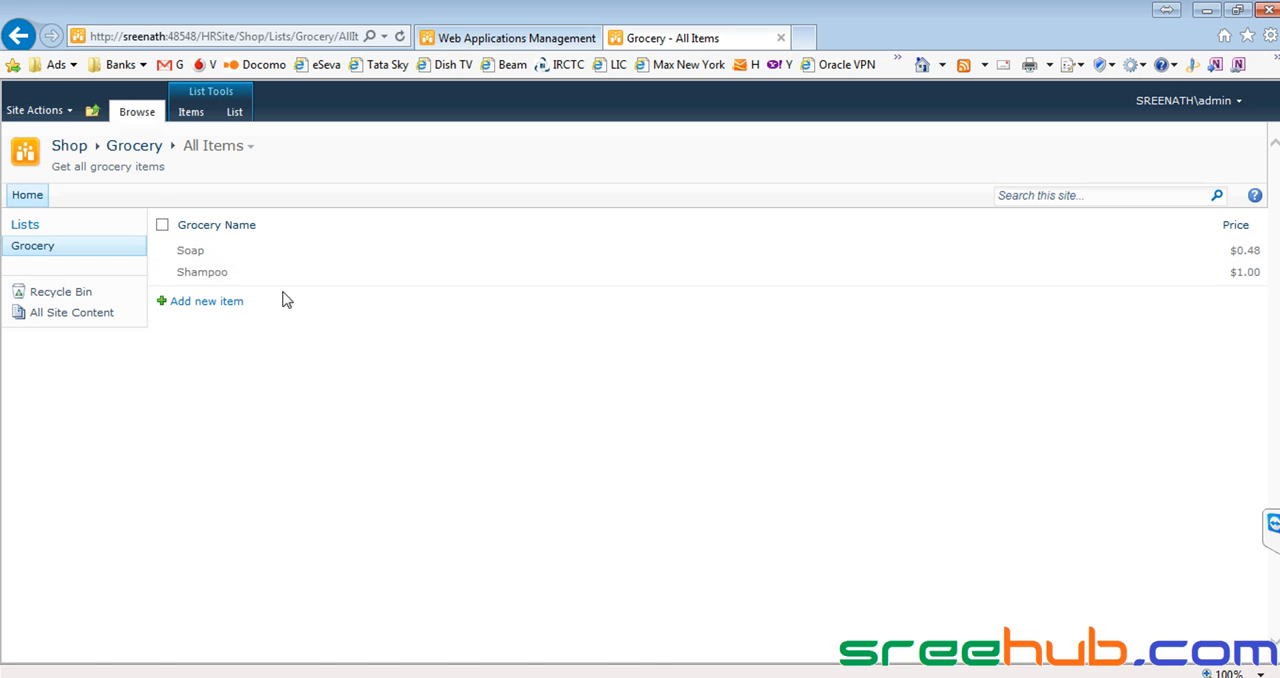
Add a Grocery item with title 3, grocery name "Apple" and price $0.30.
click(193, 302)
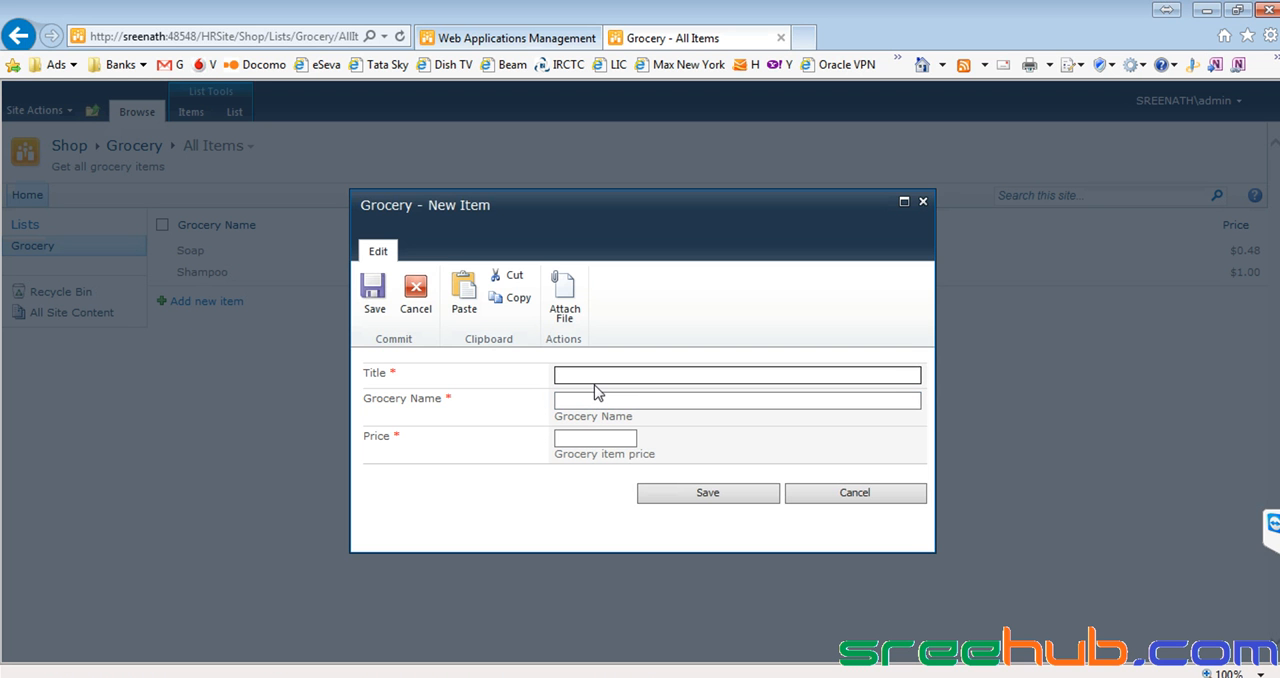
click(596, 401)
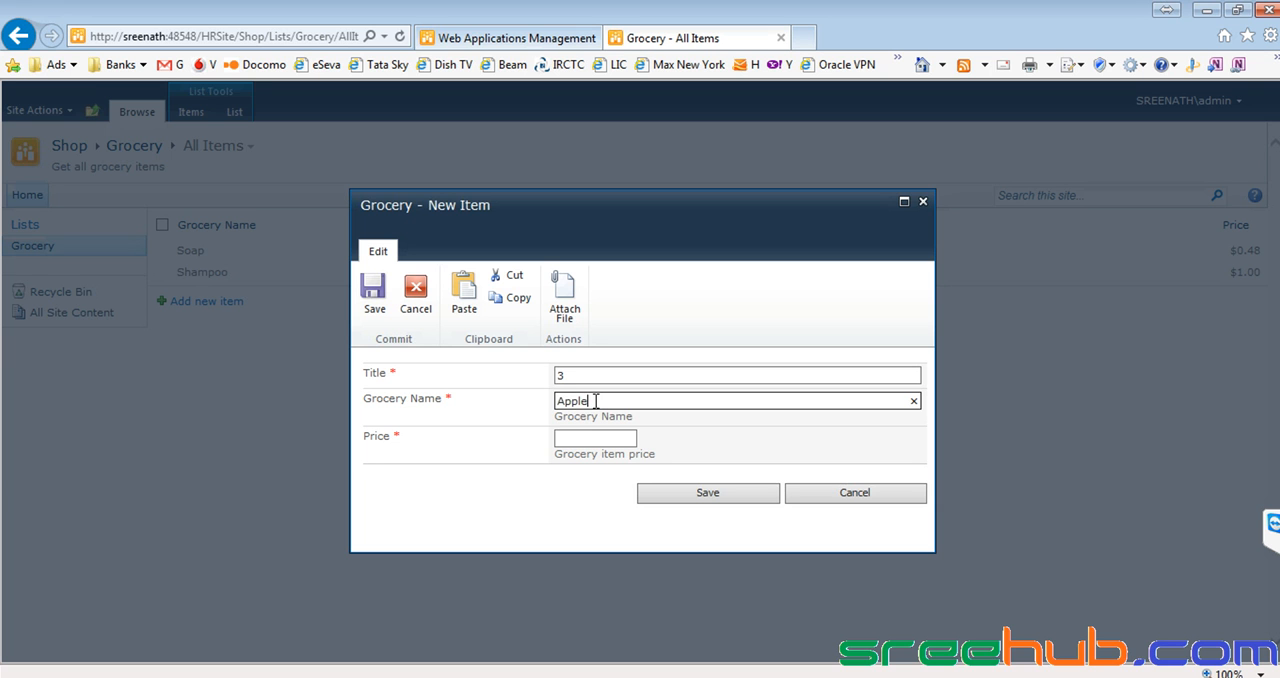
click(566, 435)
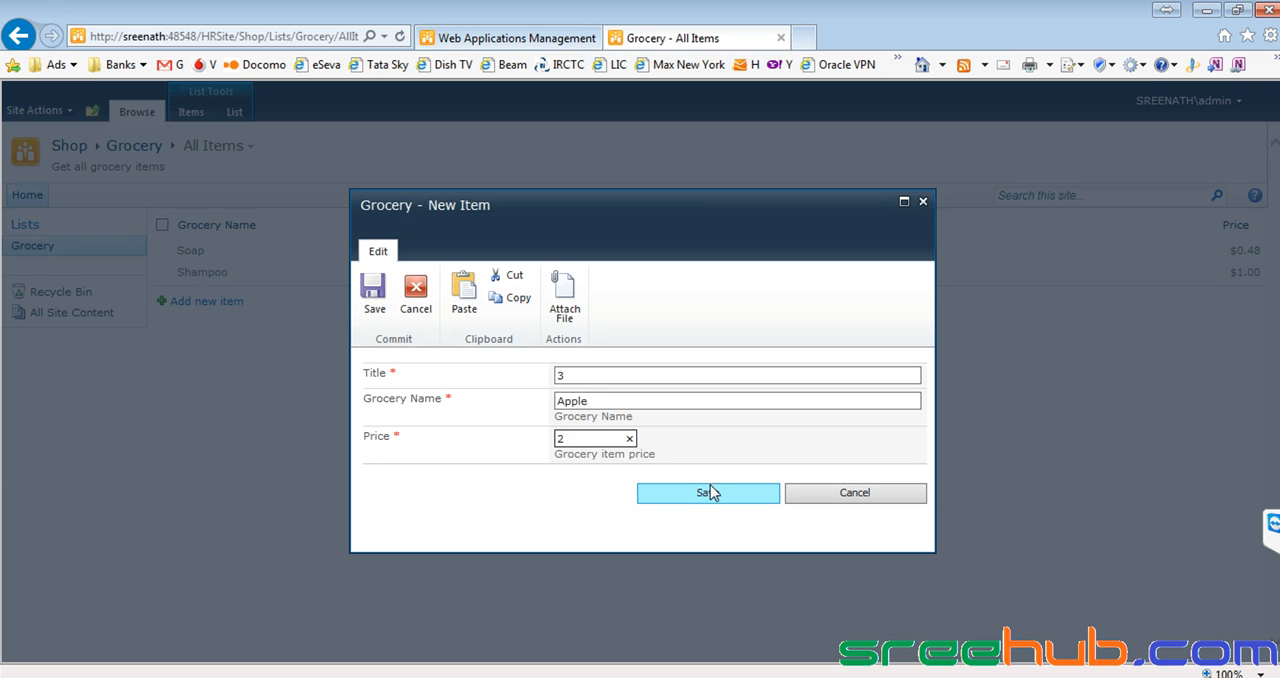
drag(581, 443, 515, 436)
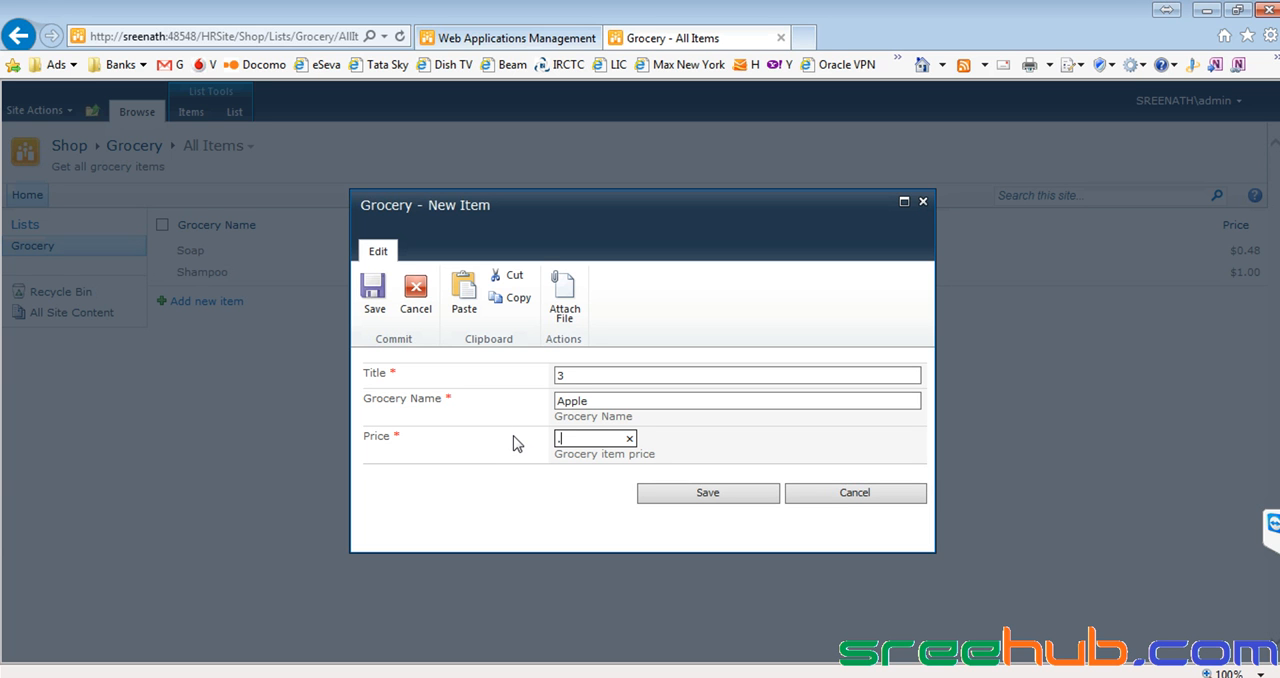
click(721, 493)
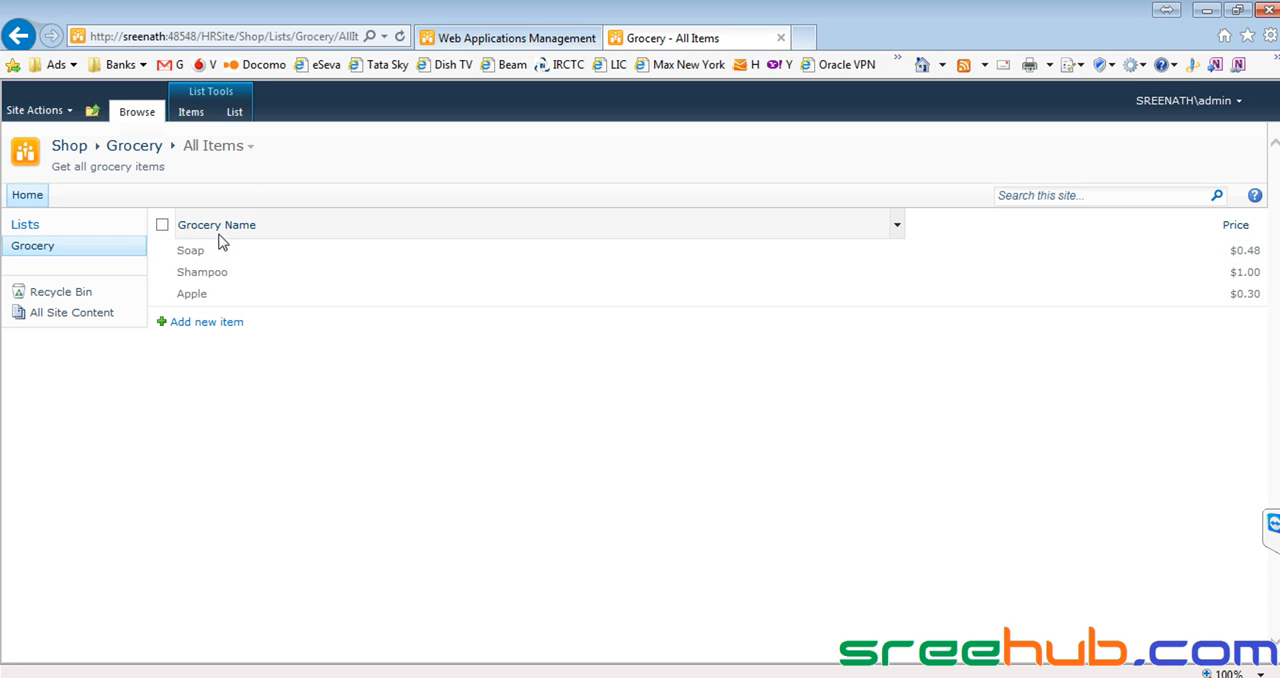
Display the plain Title column in the Grocery list's All Items view and save the view.
click(236, 113)
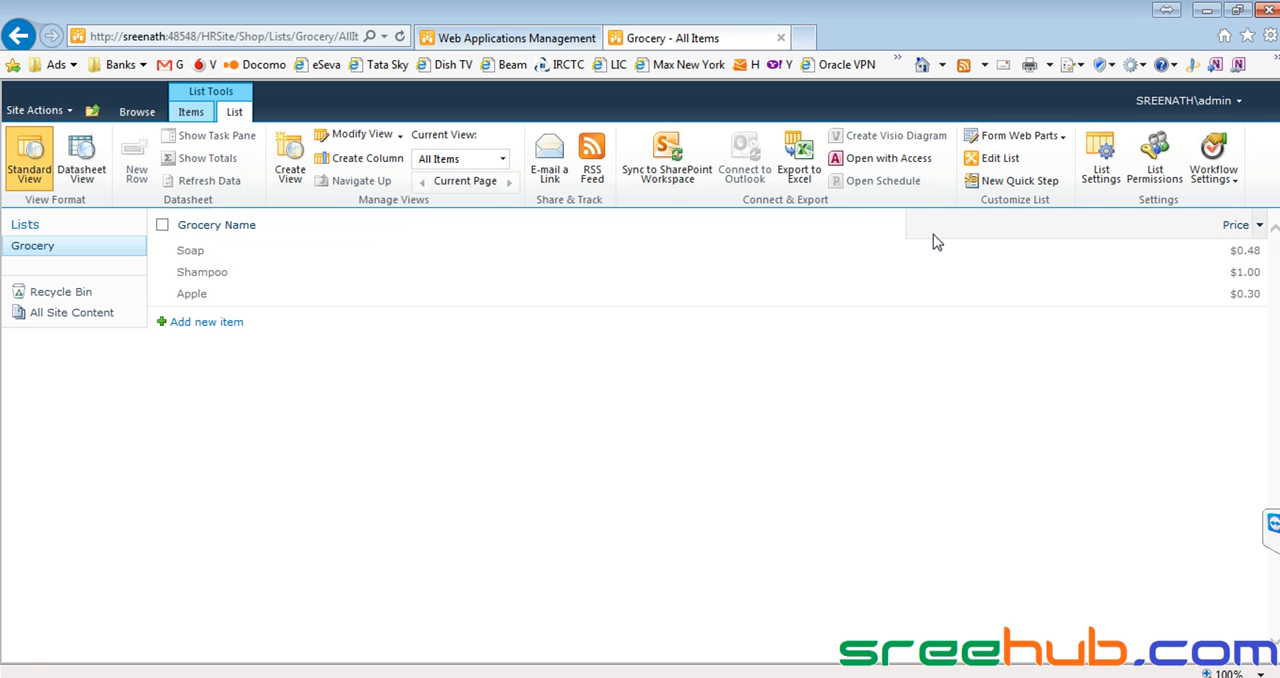
click(1100, 175)
scroll(368, 466, down, 3)
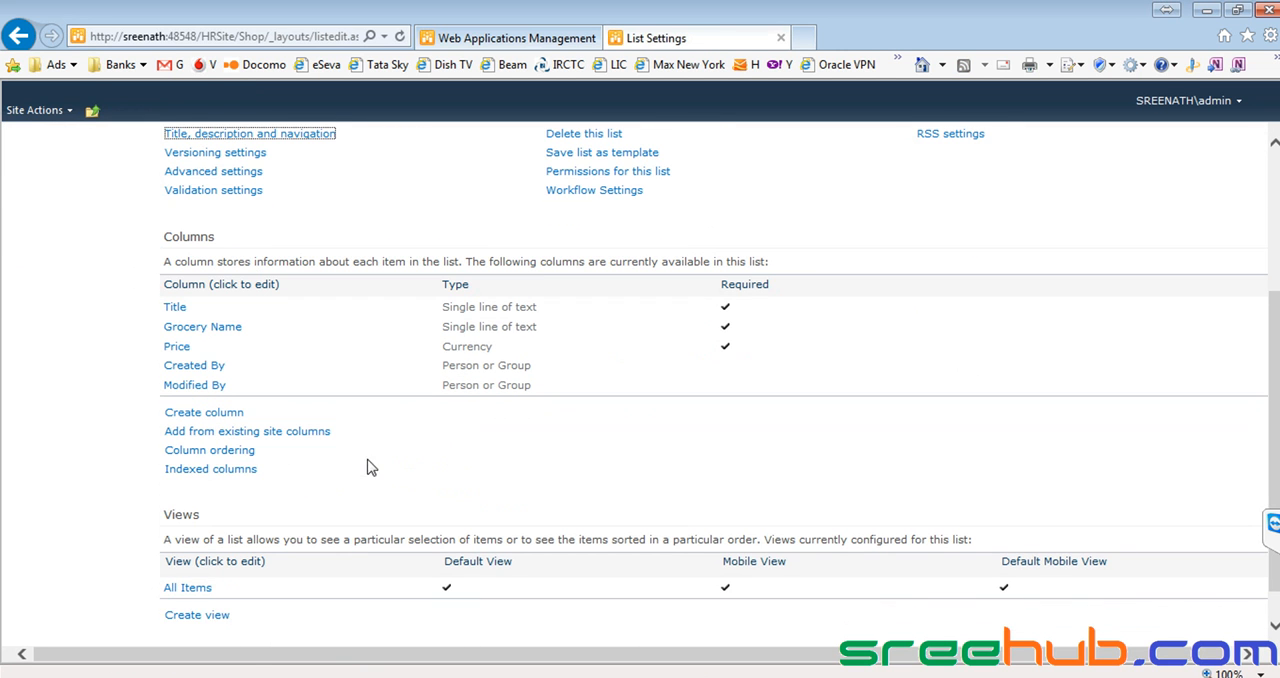
click(190, 588)
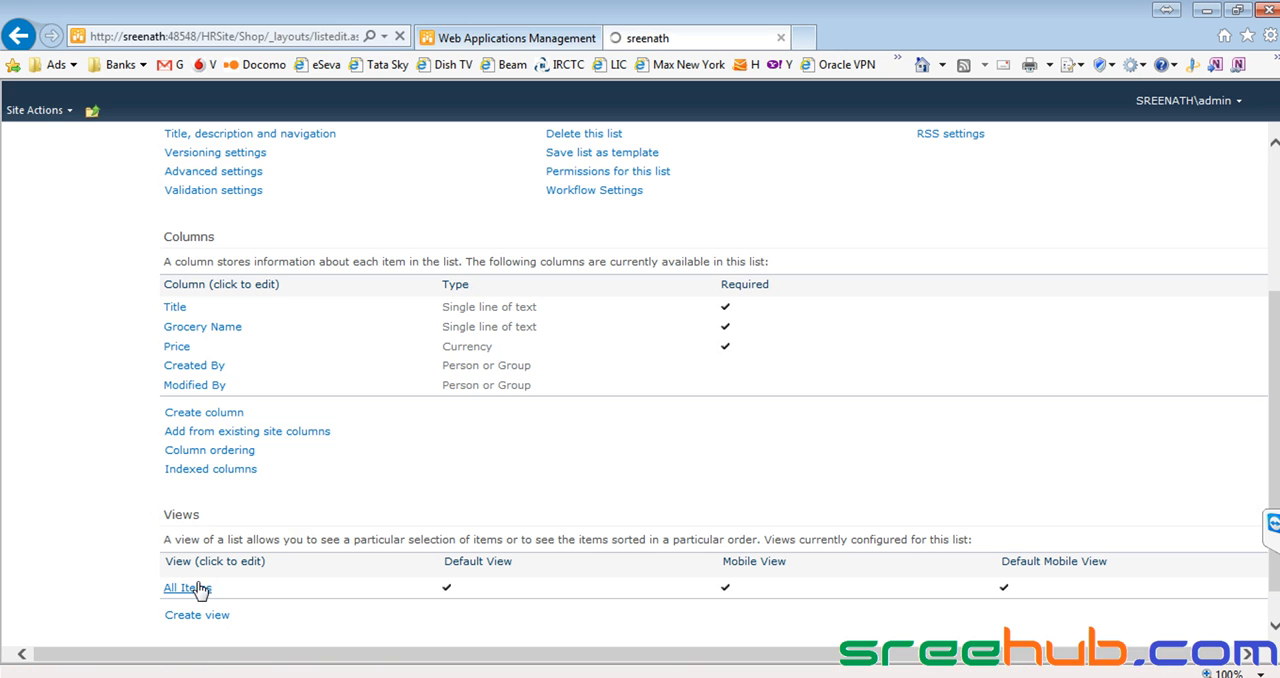
scroll(840, 322, down, 2)
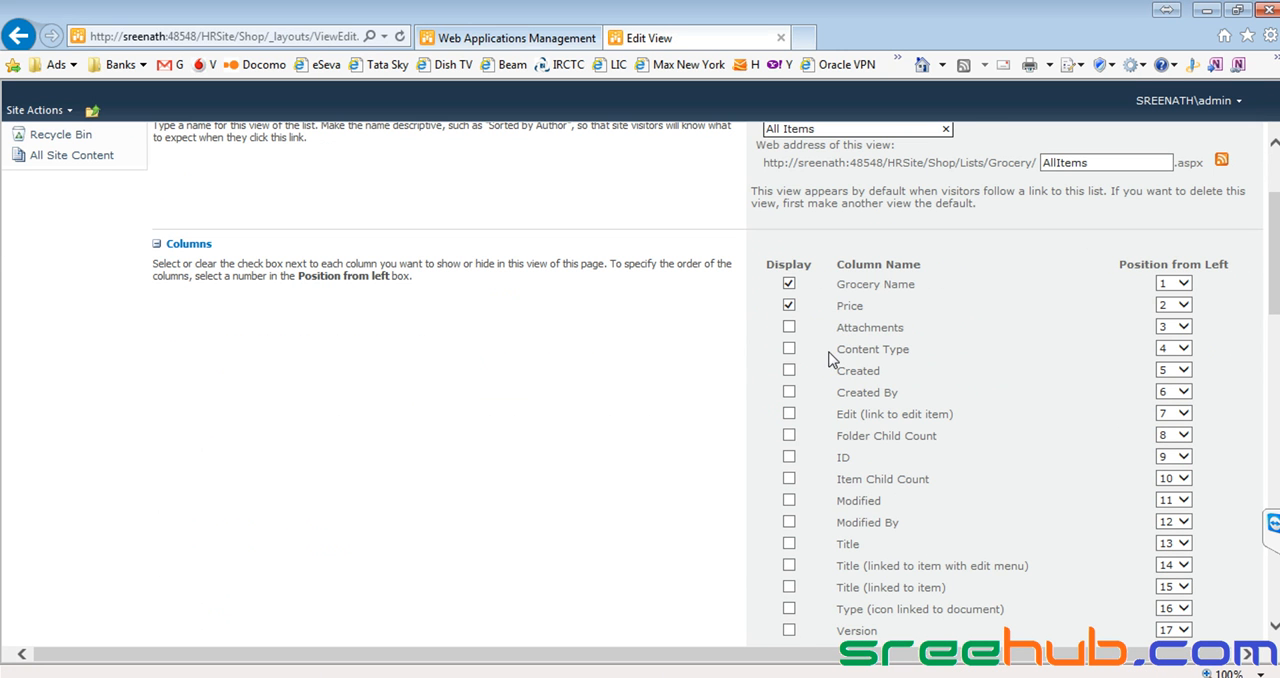
scroll(830, 356, down, 1)
click(789, 465)
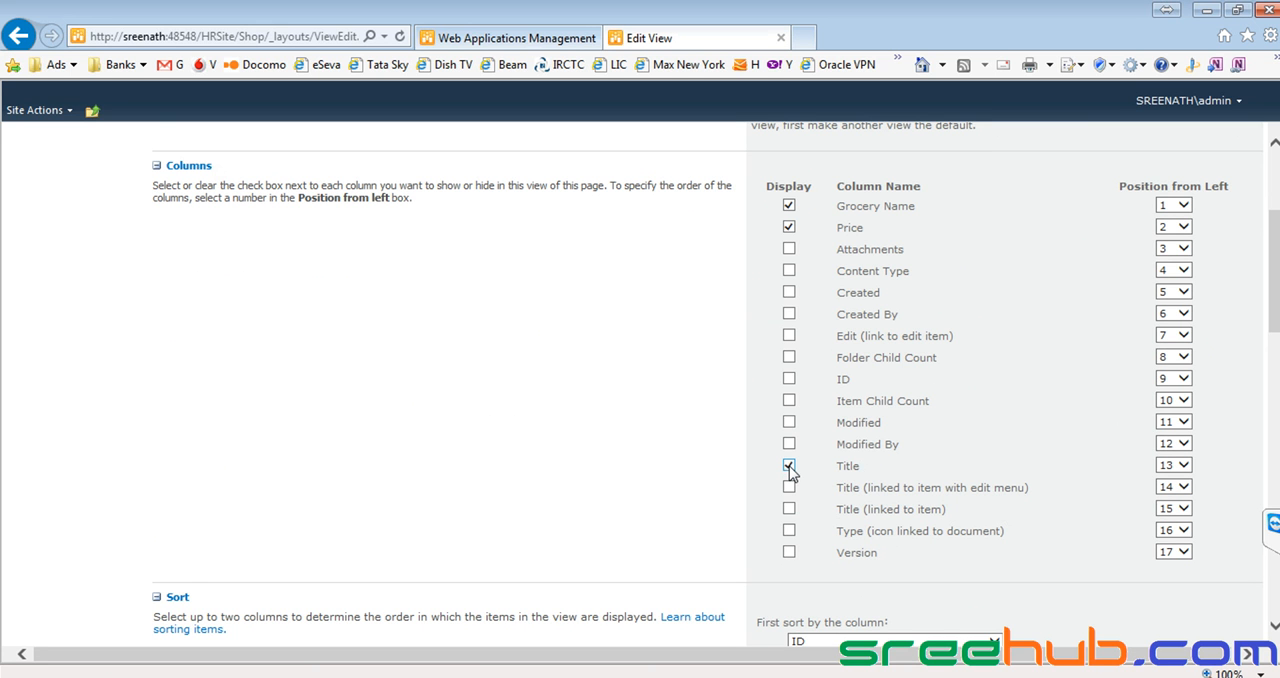
scroll(789, 470, up, 3)
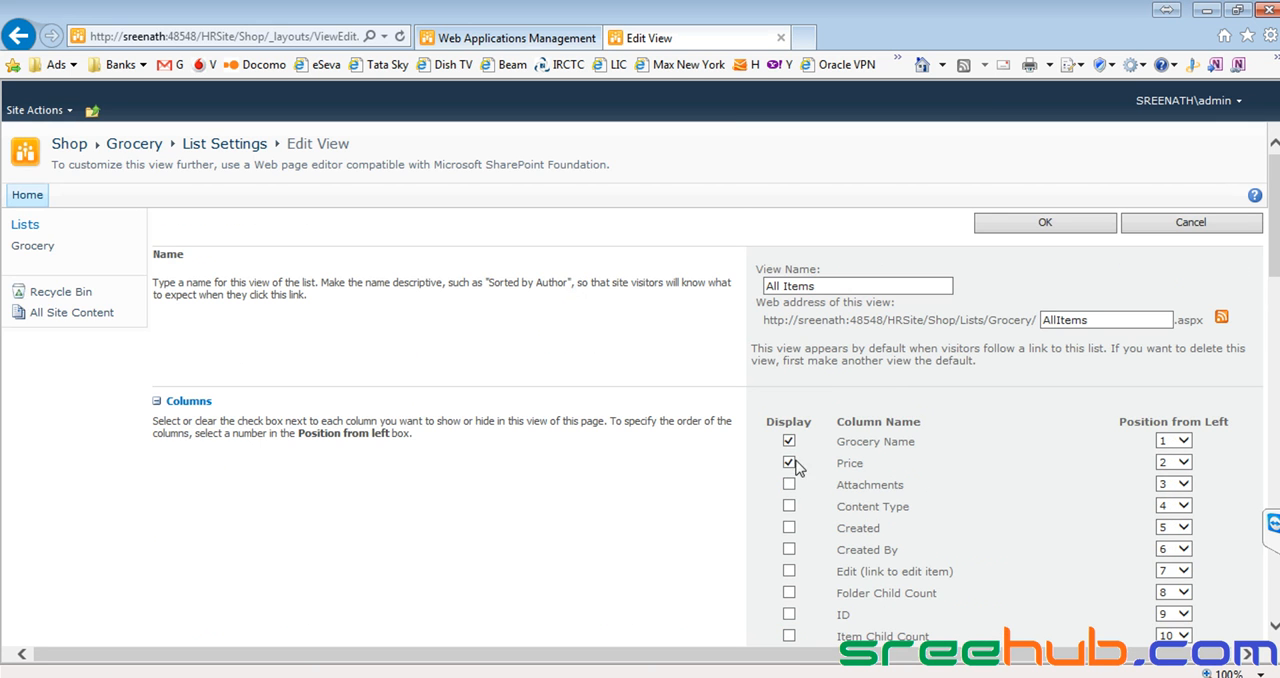
click(1044, 222)
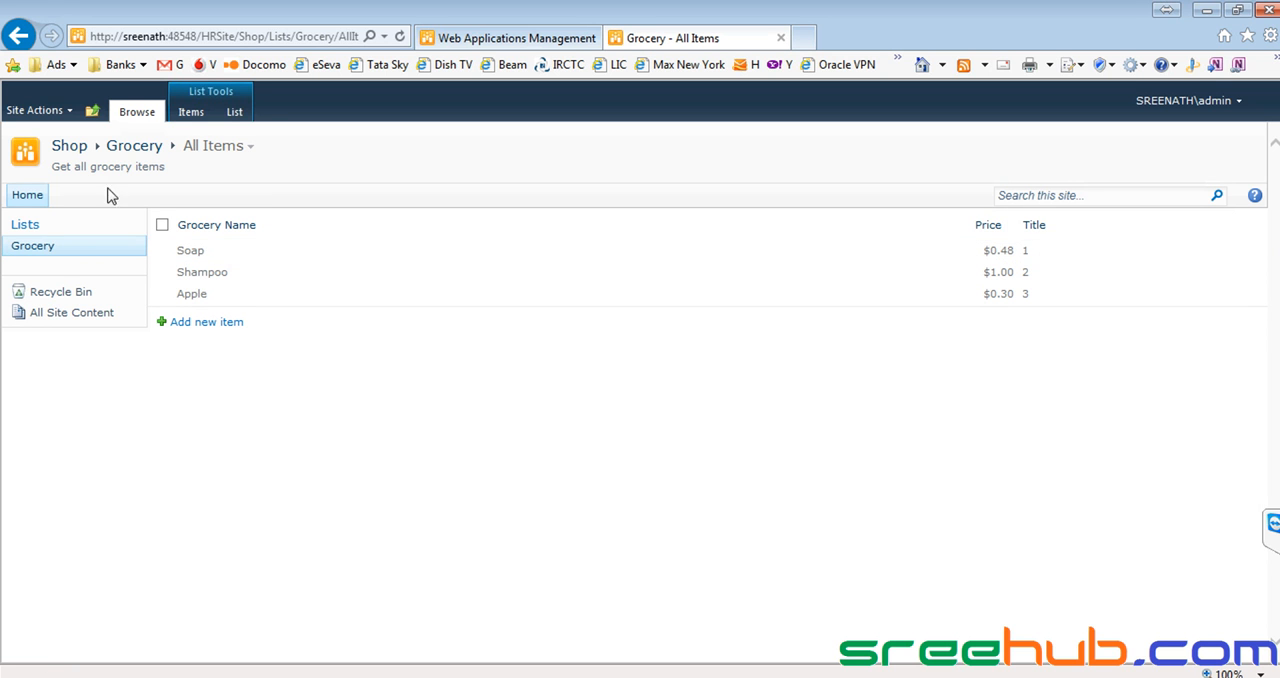
Select $123,456.00 (United States) as the Price column's currency format and save the column settings.
click(235, 113)
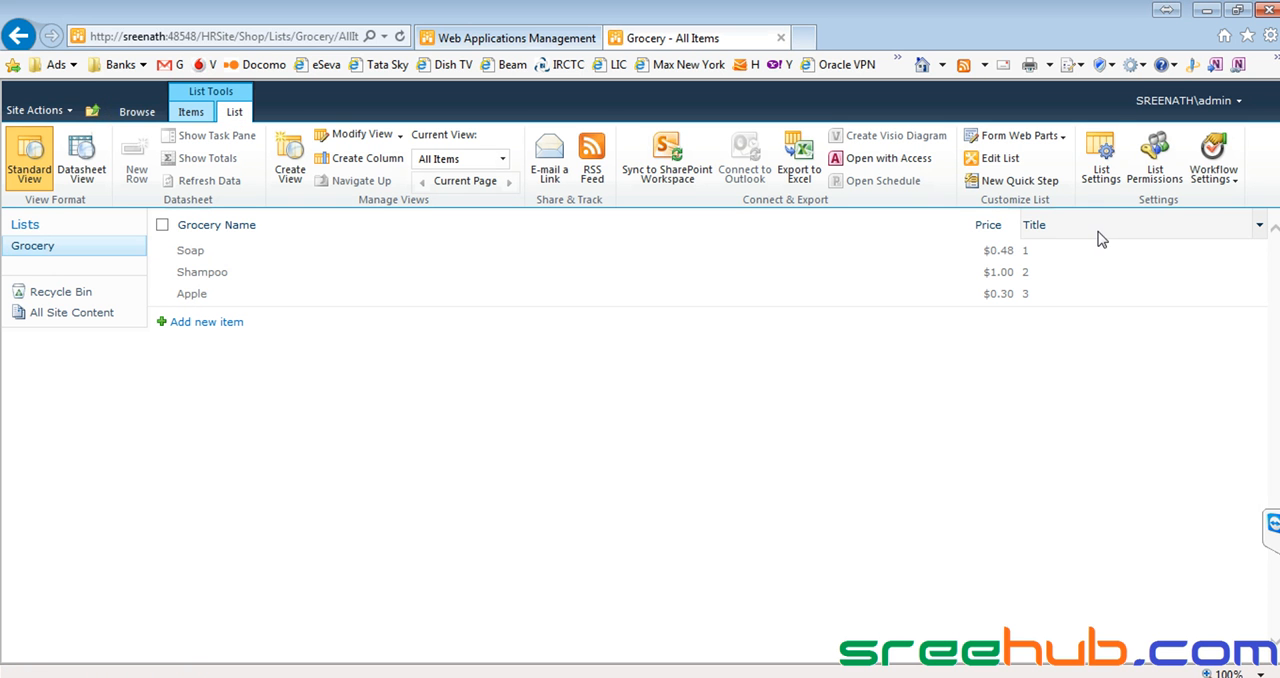
click(1100, 162)
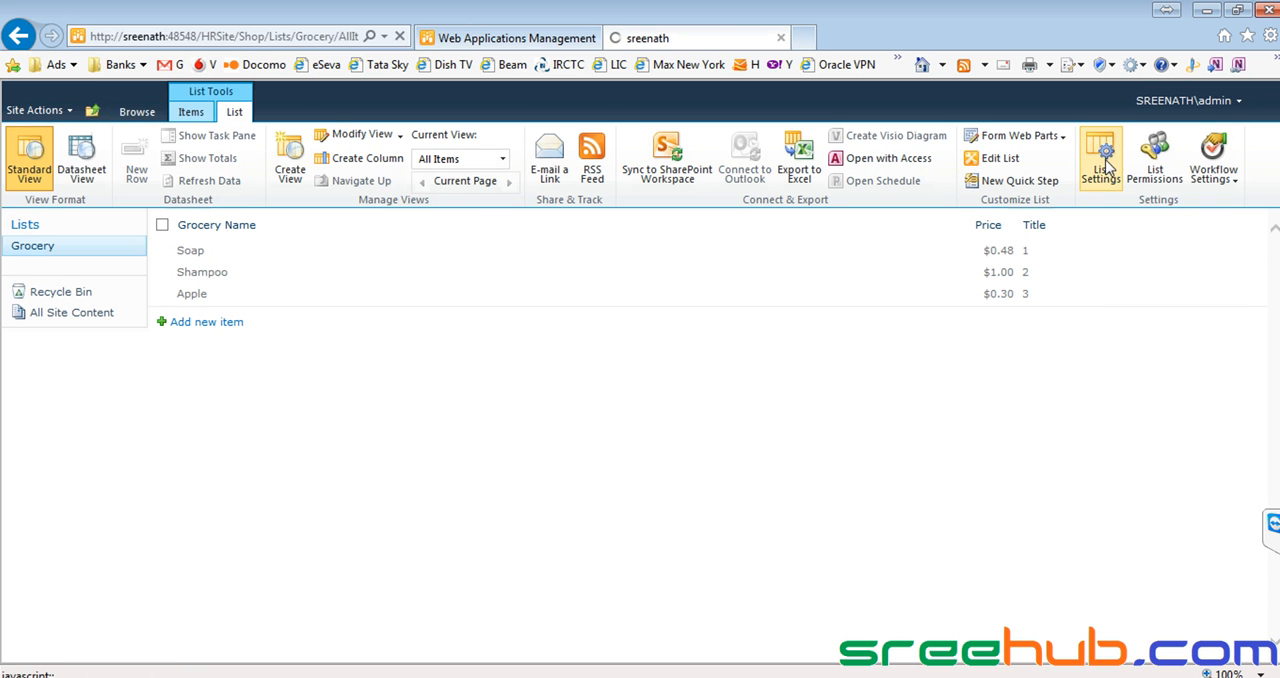
scroll(407, 400, down, 3)
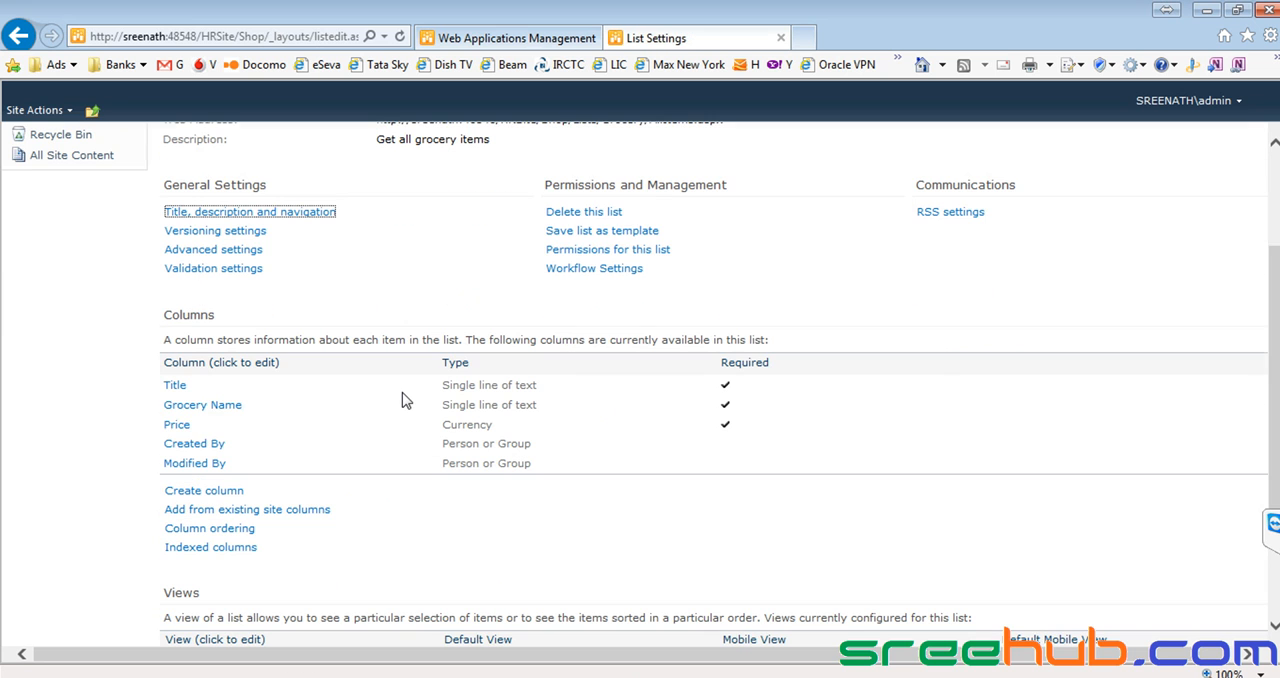
click(178, 428)
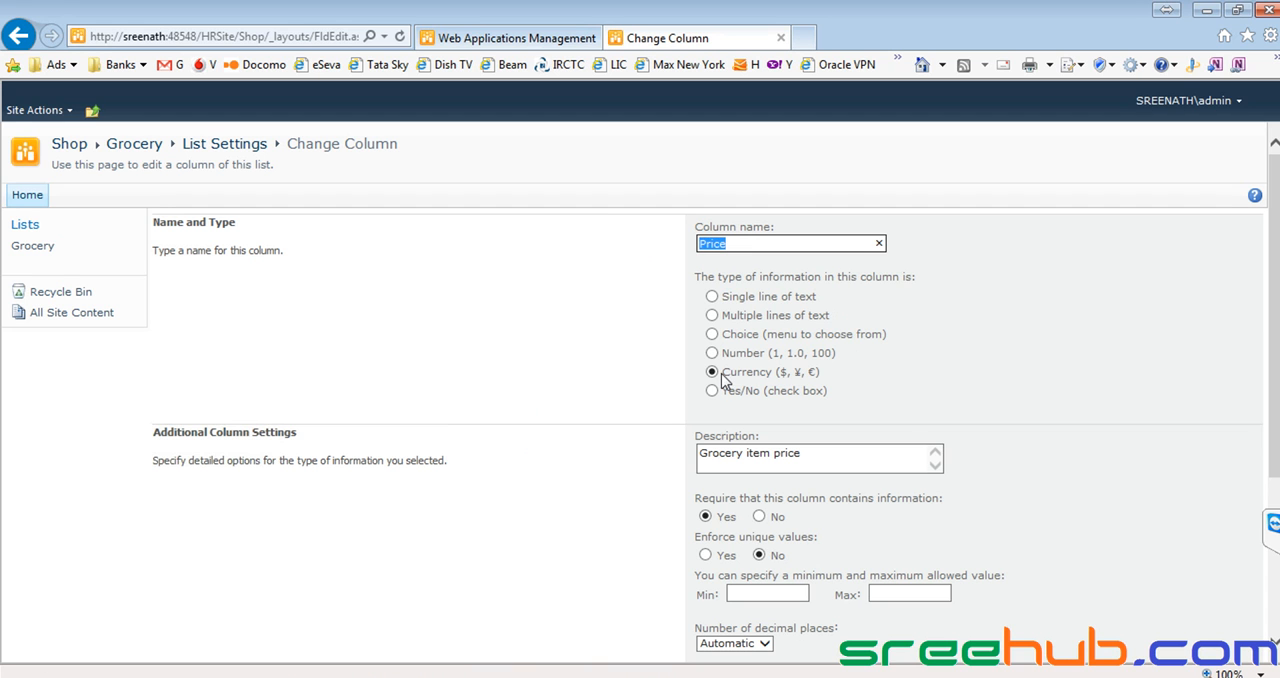
scroll(808, 383, down, 3)
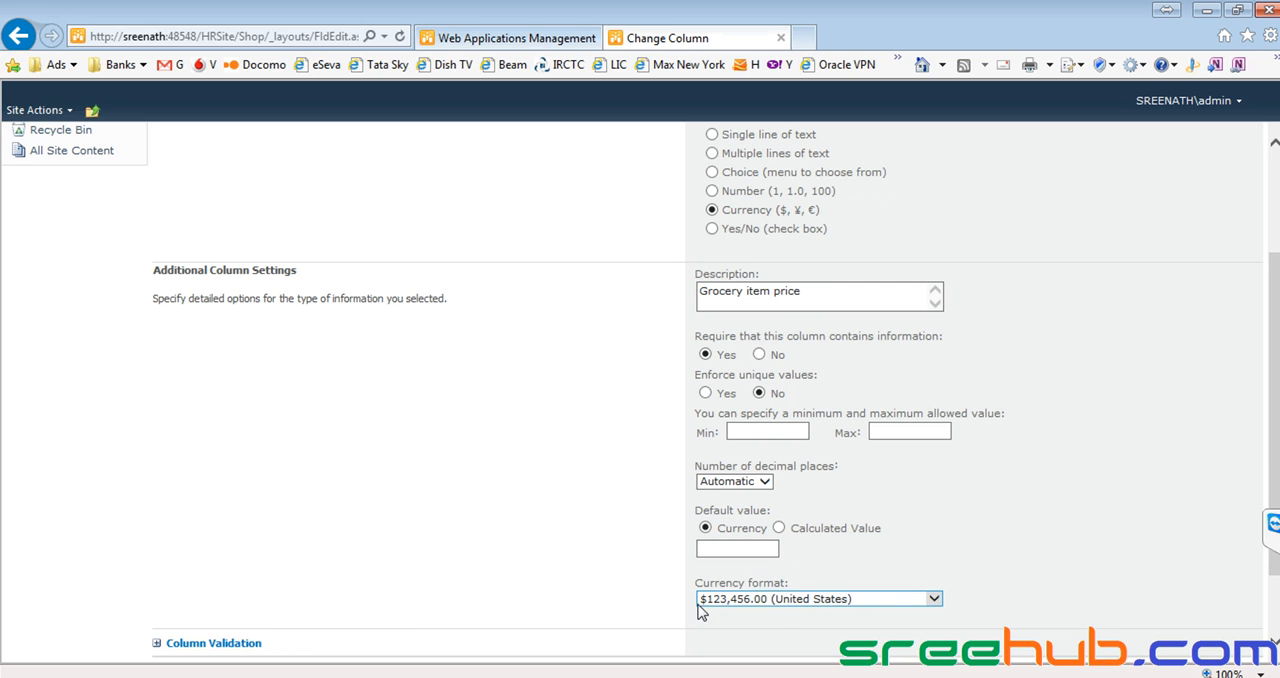
click(736, 600)
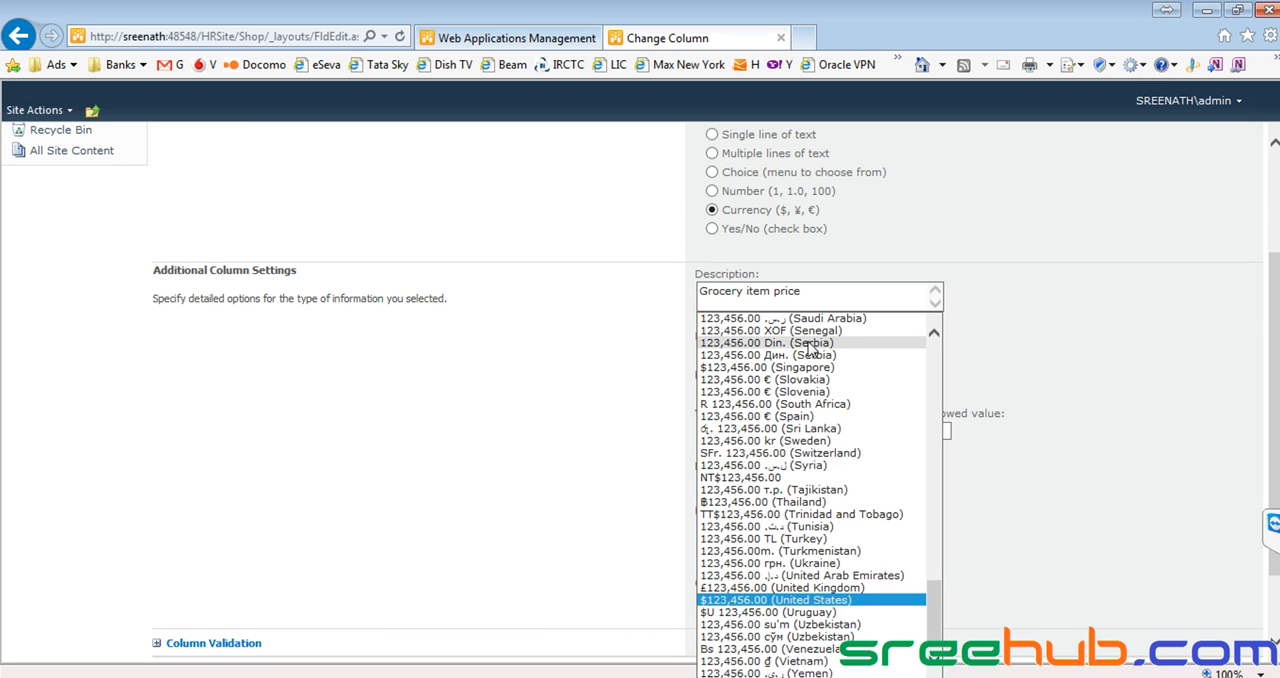
click(768, 601)
click(1079, 571)
scroll(1079, 571, down, 2)
scroll(1068, 578, up, 3)
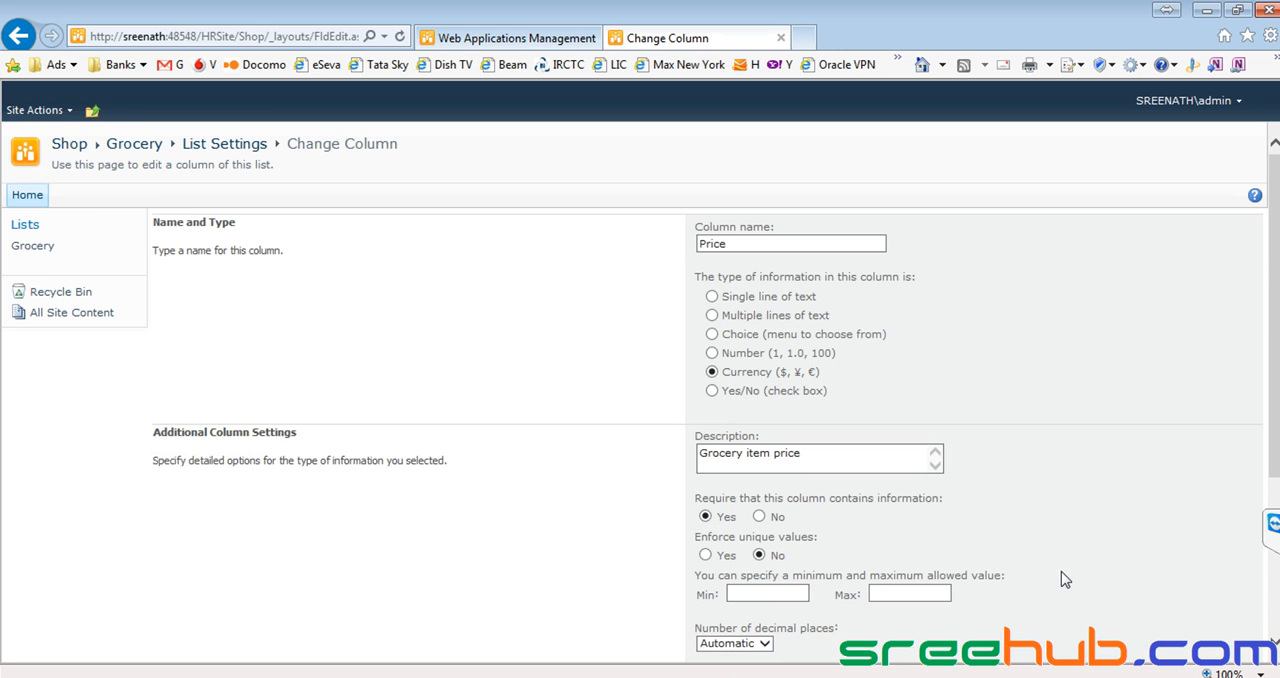
scroll(1063, 570, down, 3)
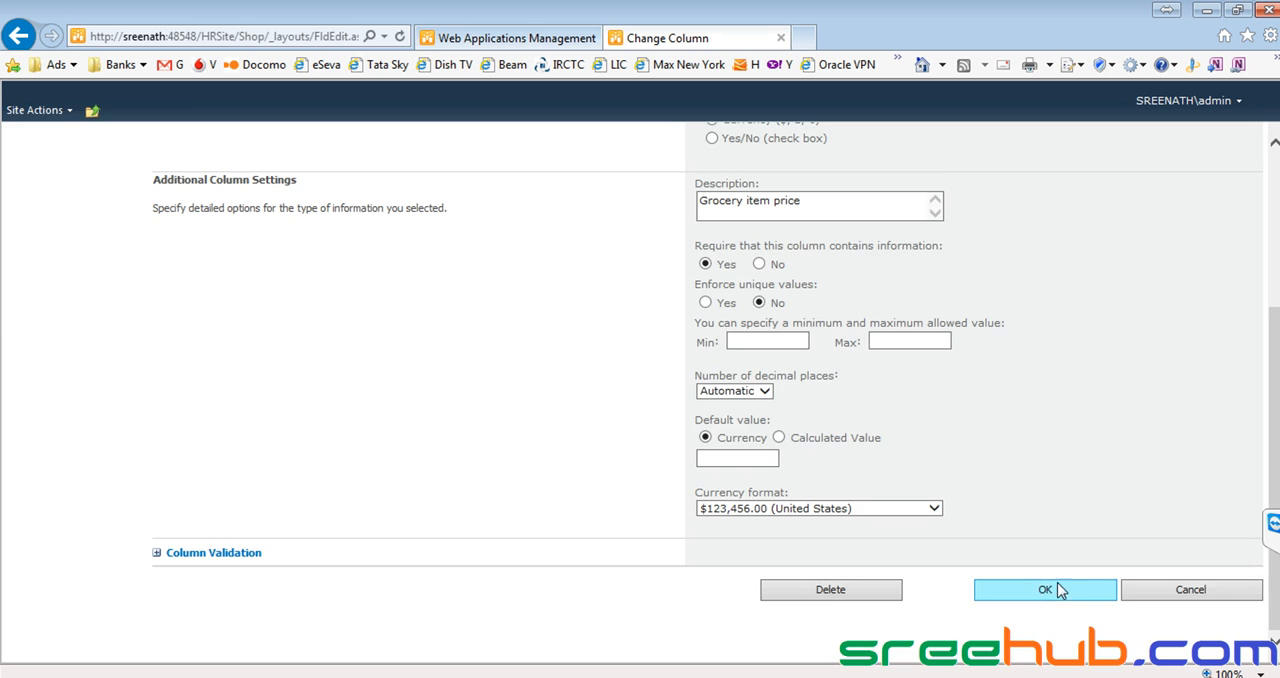
click(1046, 591)
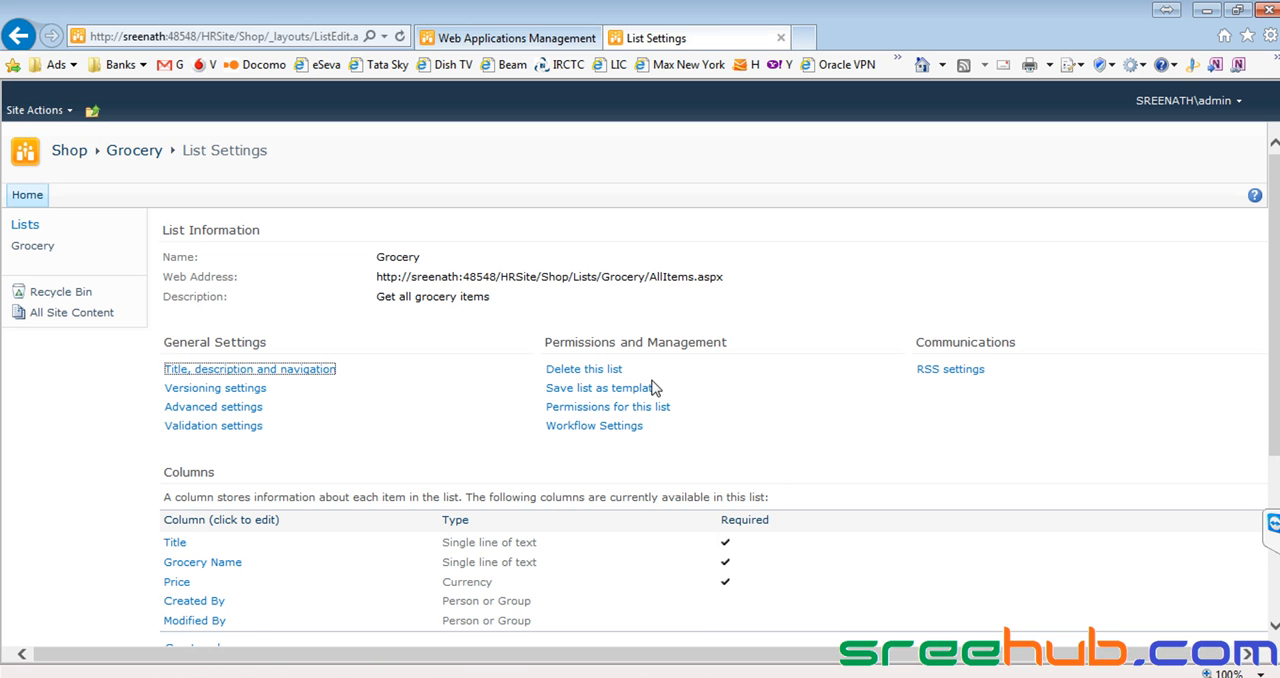
Open the Grocery list's All Items view for editing and set the Title column's position from left to 1.
scroll(490, 423, down, 1)
scroll(490, 423, down, 3)
click(197, 547)
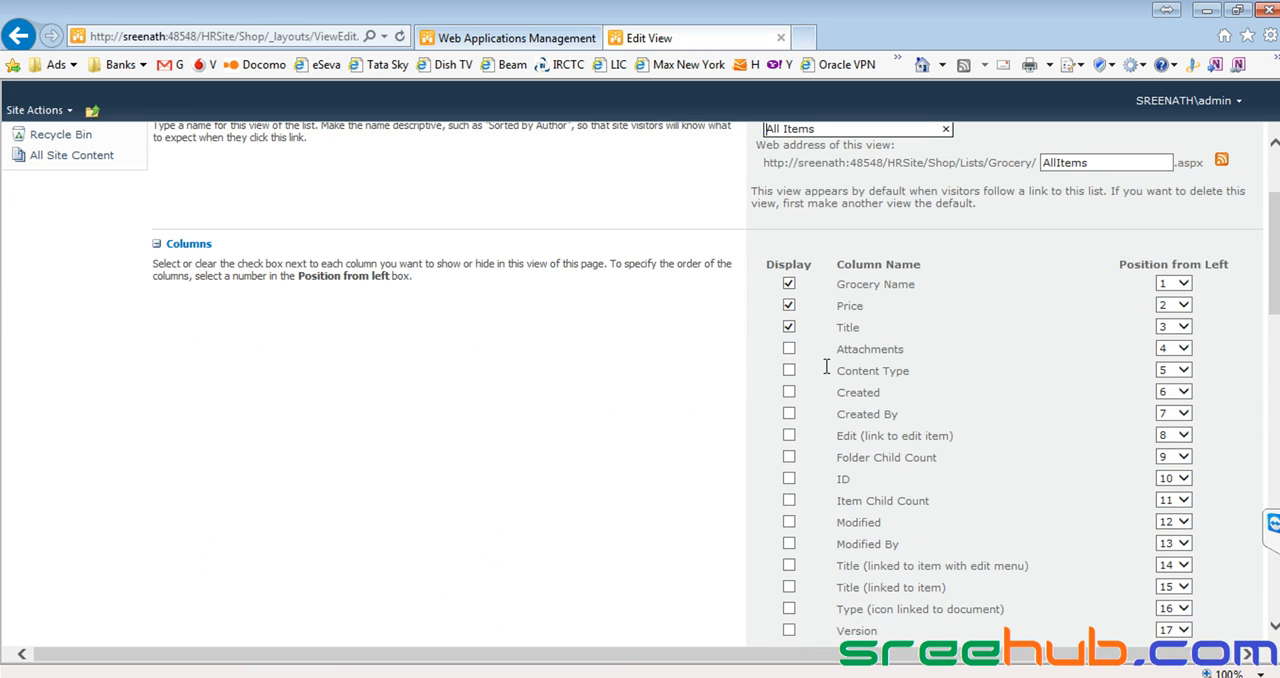
click(1177, 327)
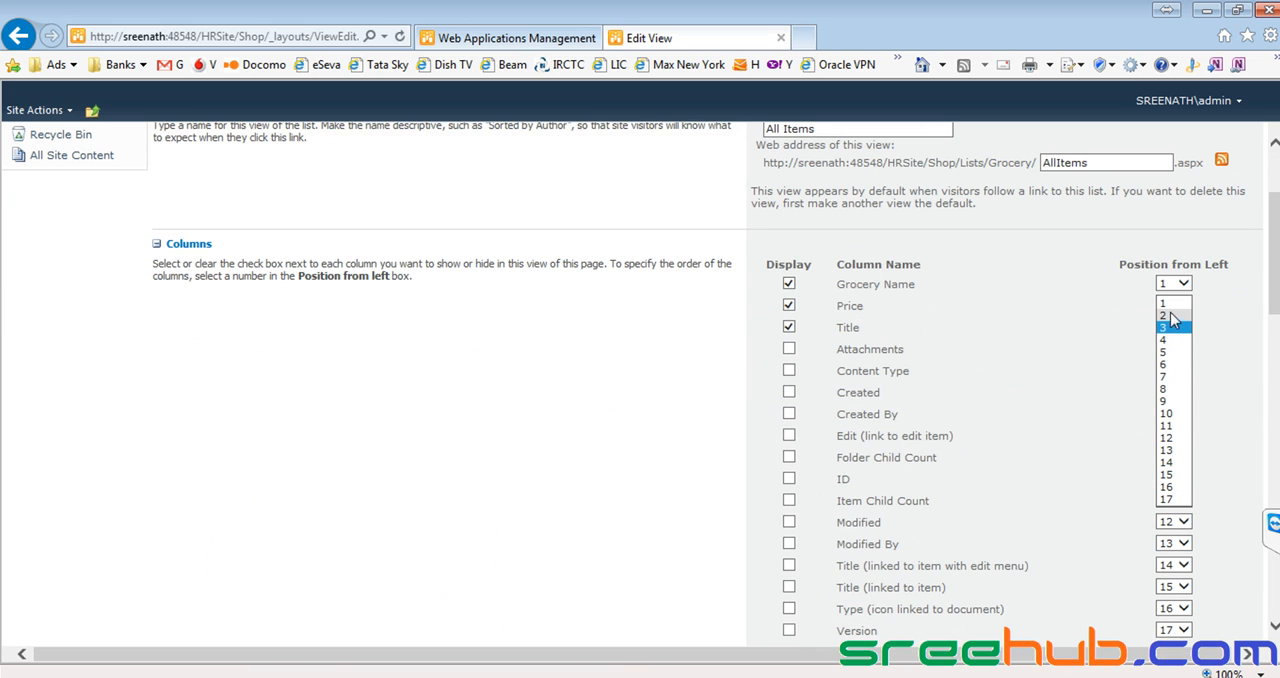
click(1168, 304)
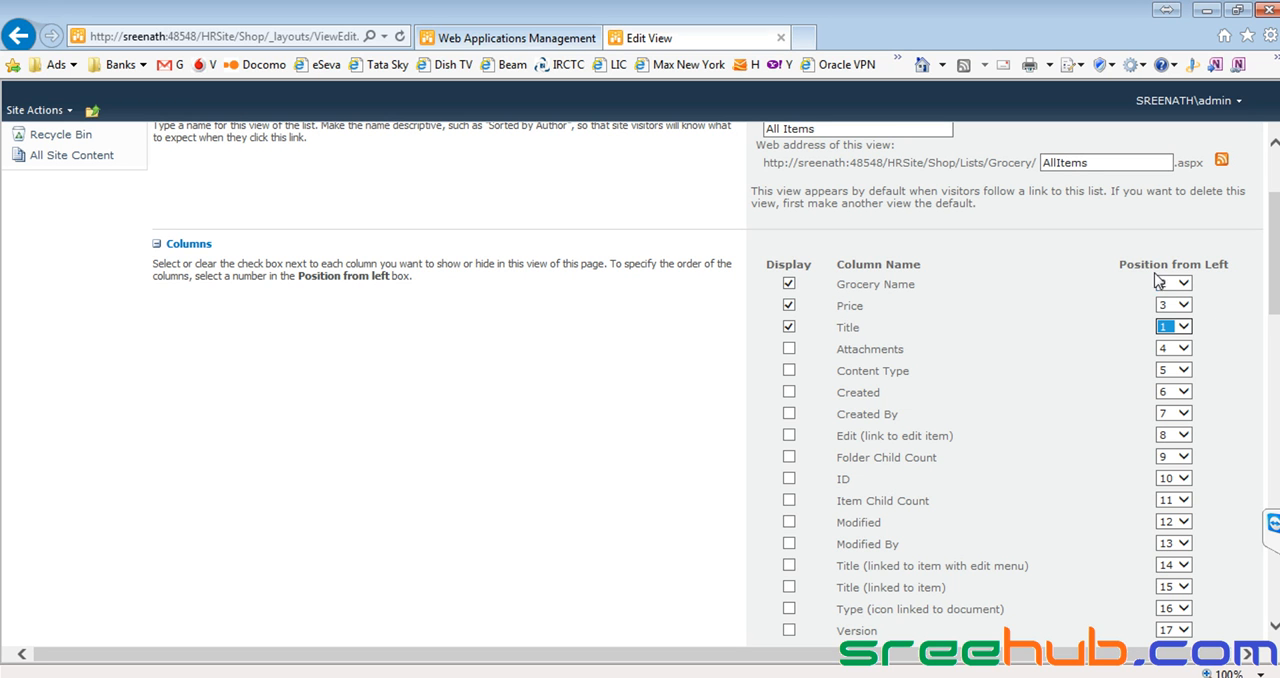
drag(1117, 266, 1240, 266)
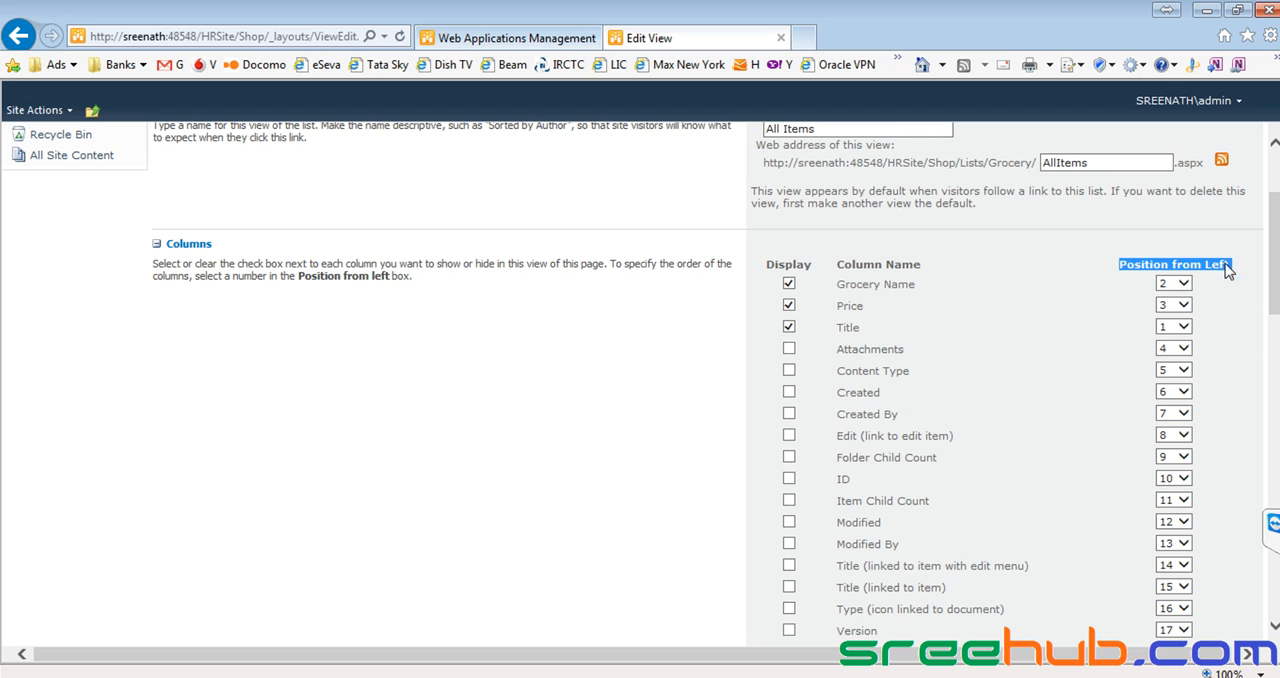
click(1158, 263)
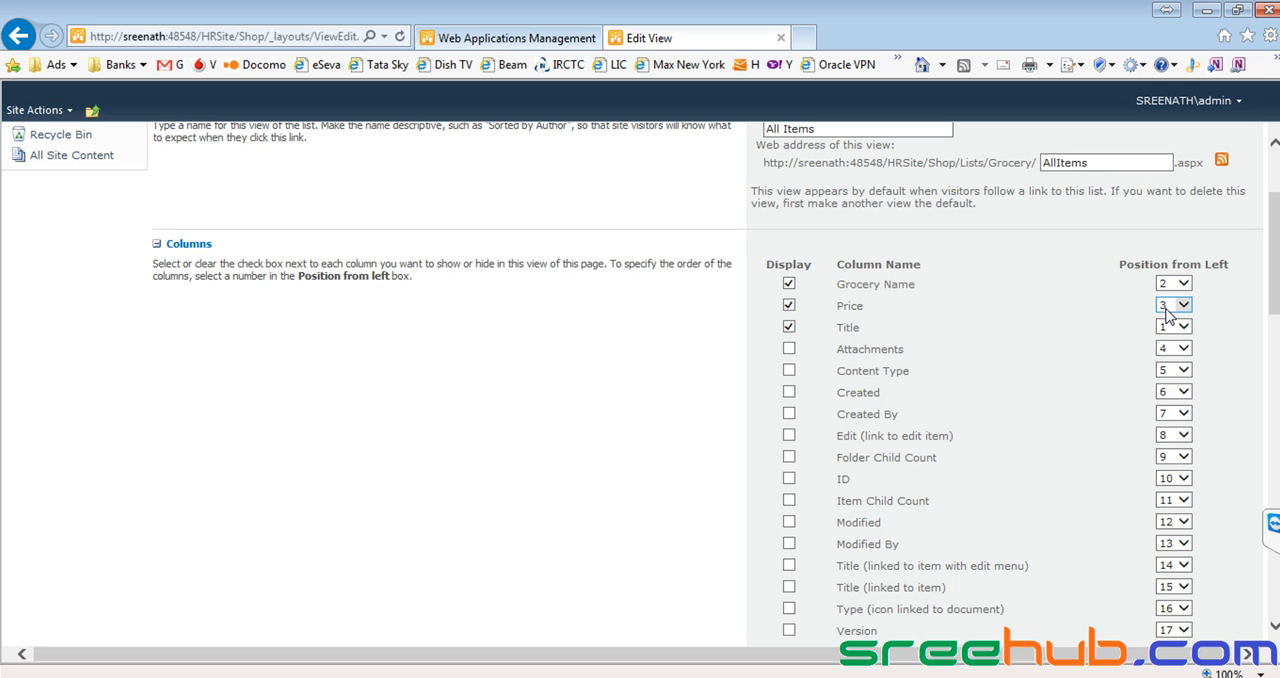
Display the Created By column as the fourth column of the All Items view and save the view.
click(789, 413)
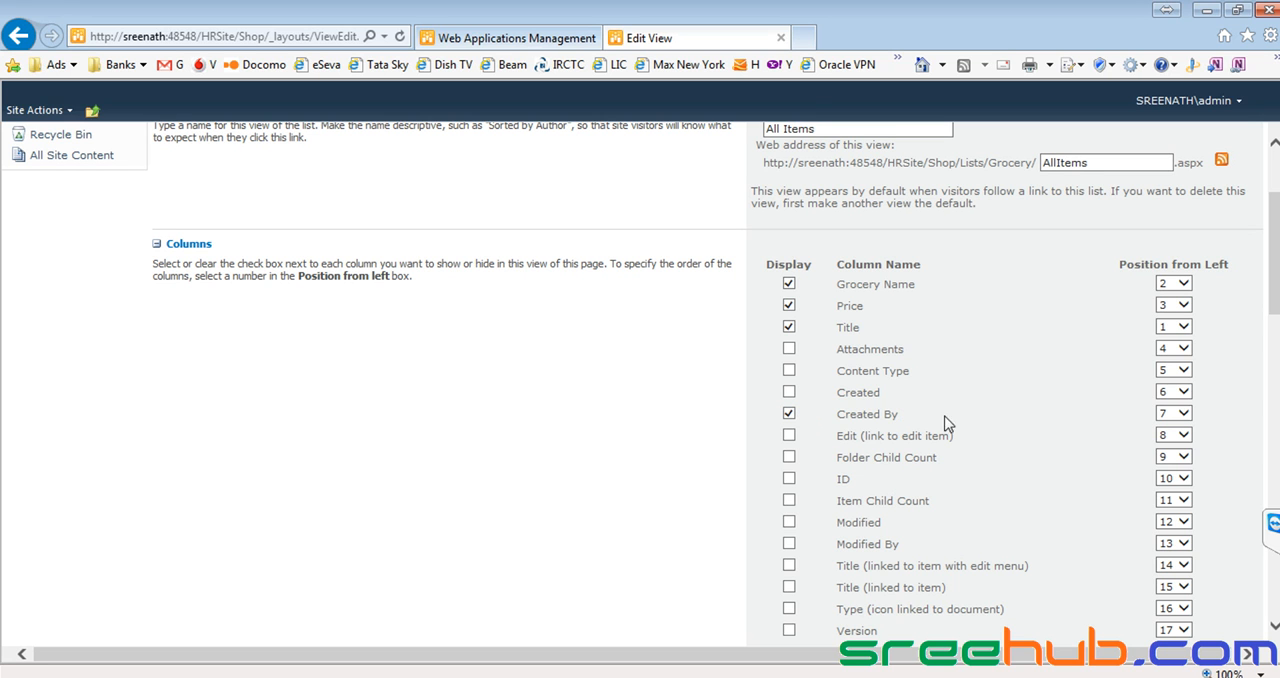
click(1173, 413)
click(1166, 377)
scroll(968, 376, up, 3)
click(1045, 224)
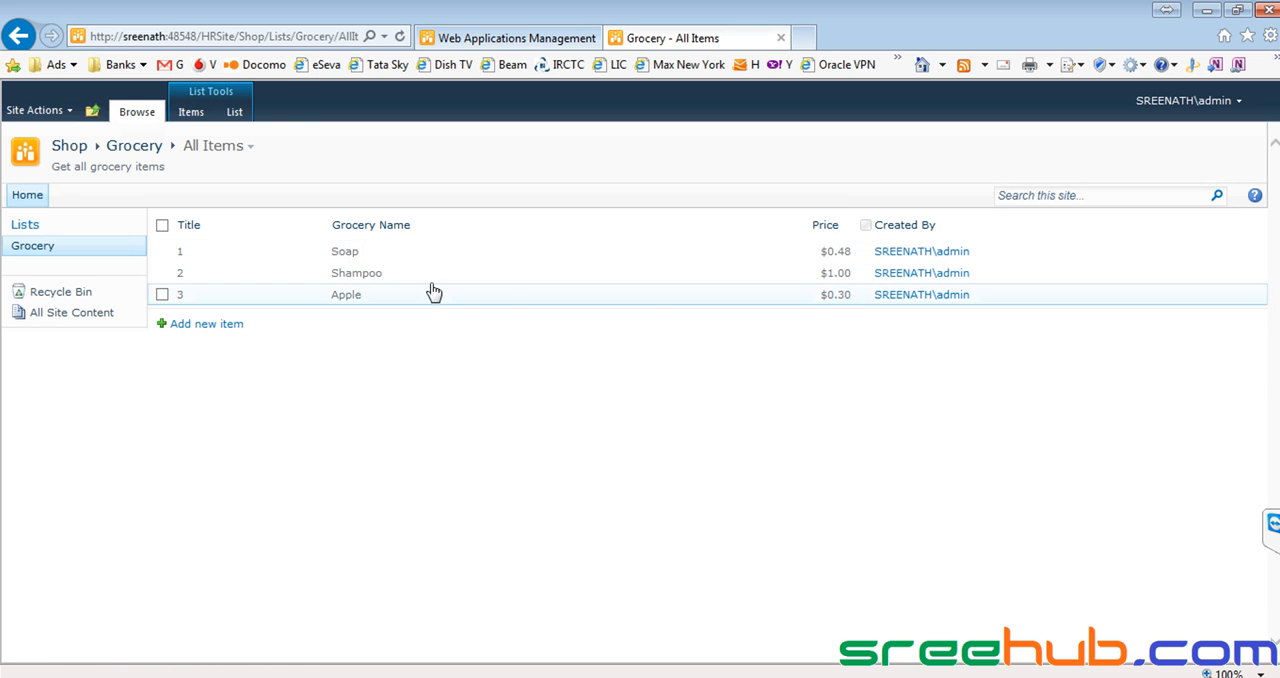
Add a Grocery item with title 4, grocery name "Iron Box" and price 5.
click(213, 323)
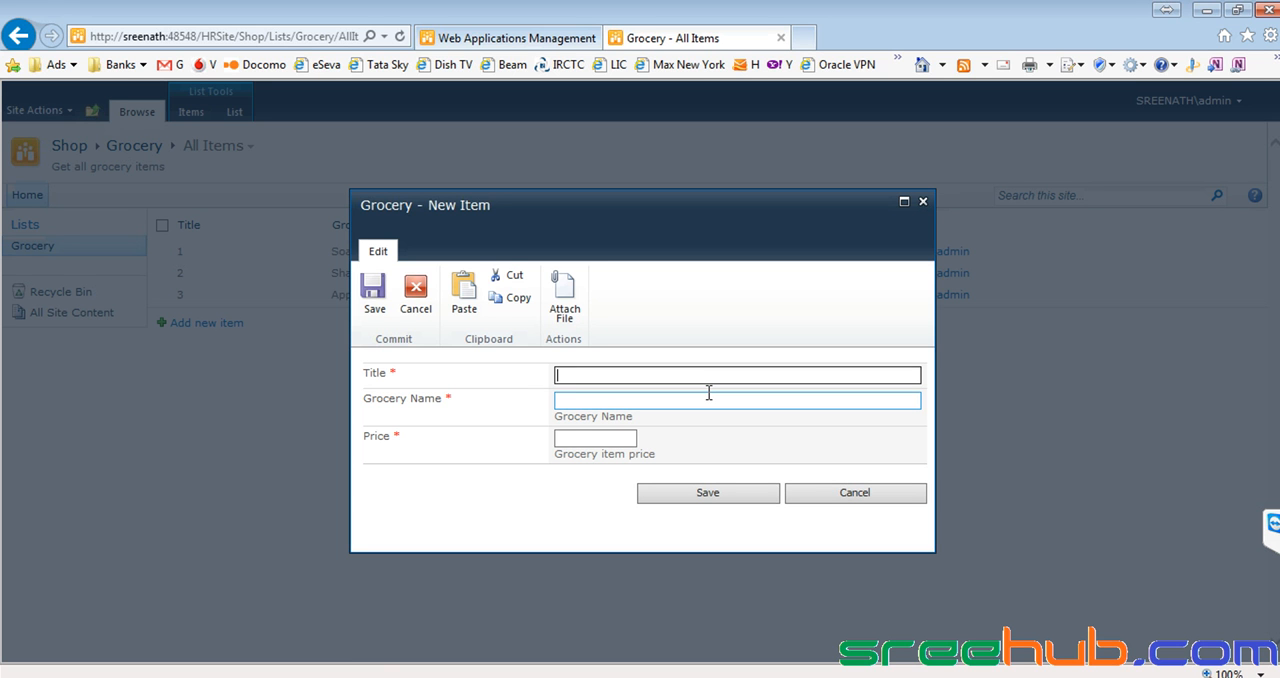
text(I)
key(BackSpace)
text(4)
click(709, 393)
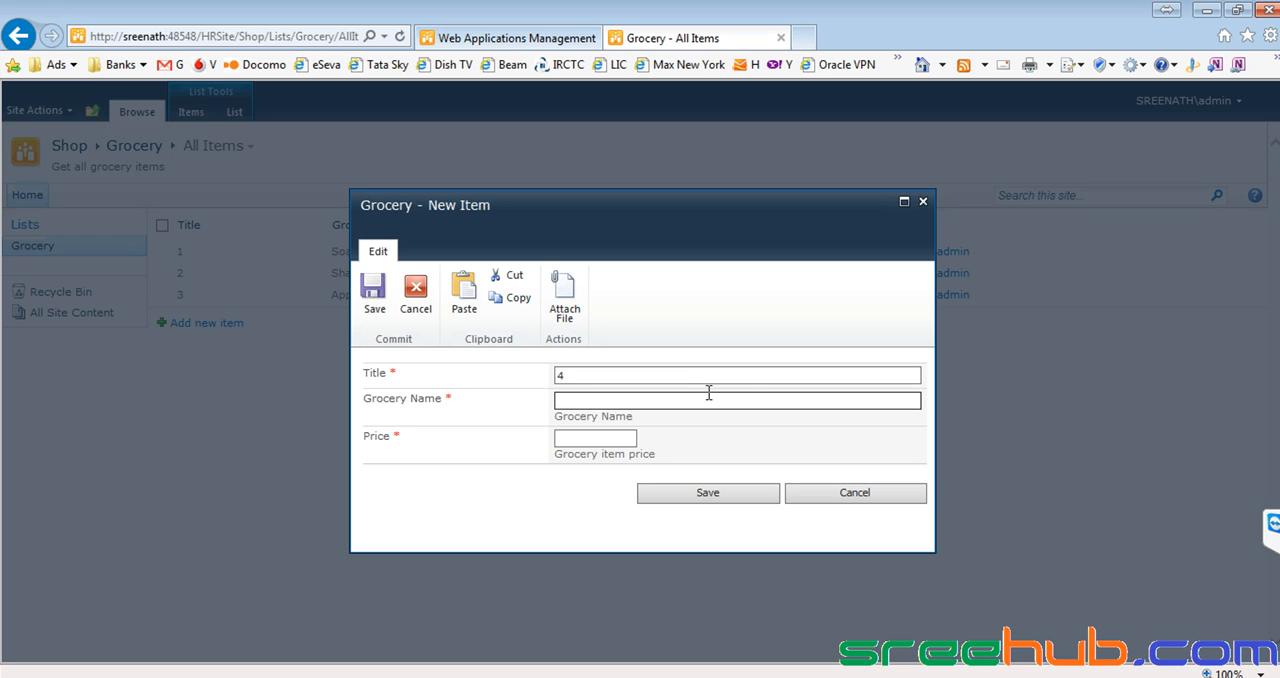
text(Iron Box)
key(Tab)
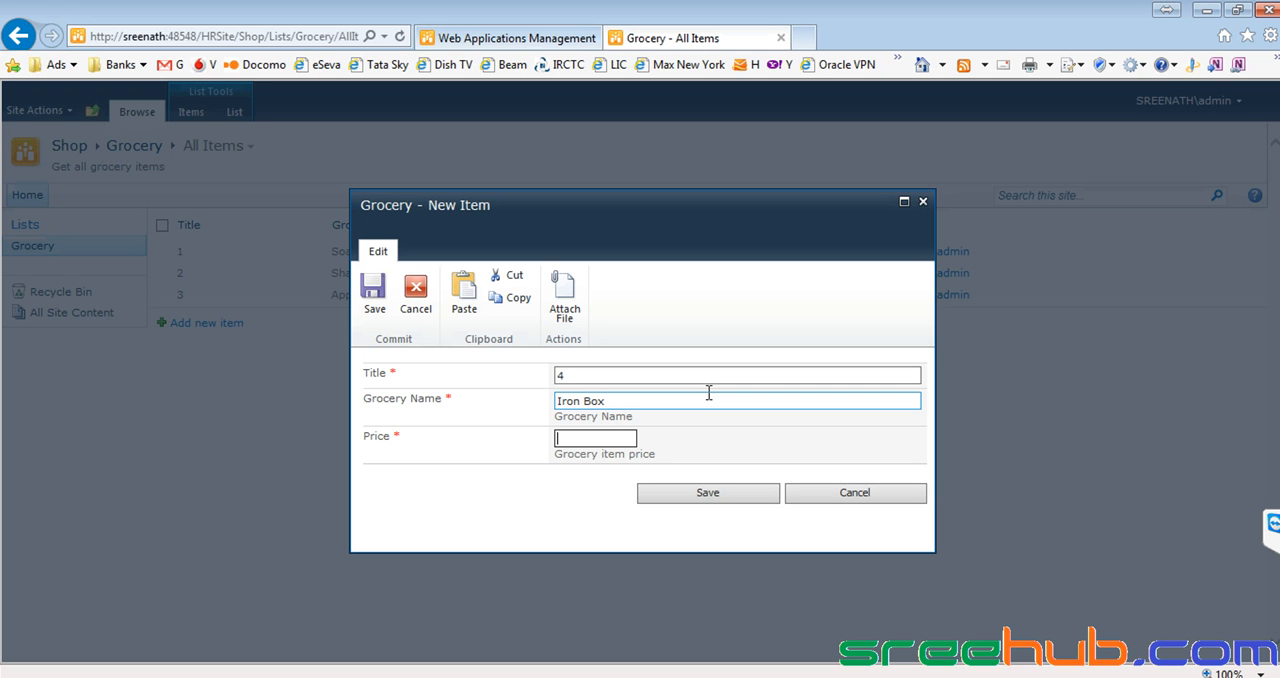
text(5)
click(703, 493)
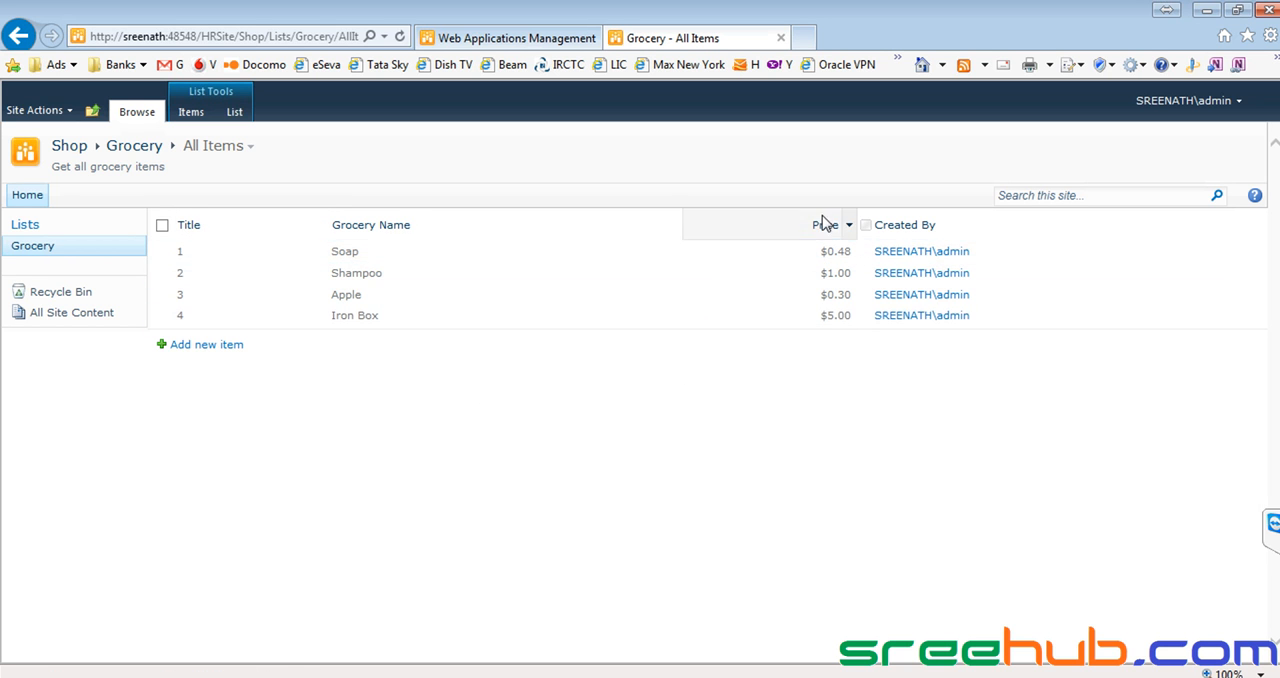
Sort the Grocery items by Price with the smallest on top, and again with the largest on top.
click(849, 227)
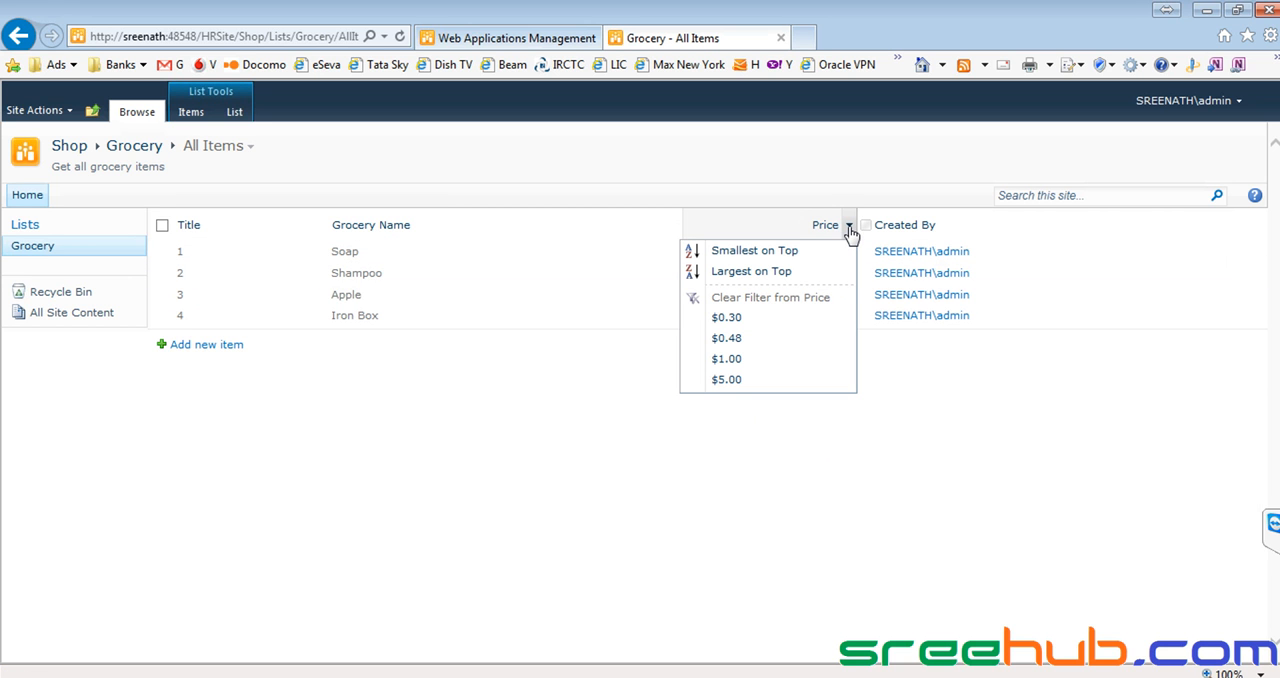
click(732, 250)
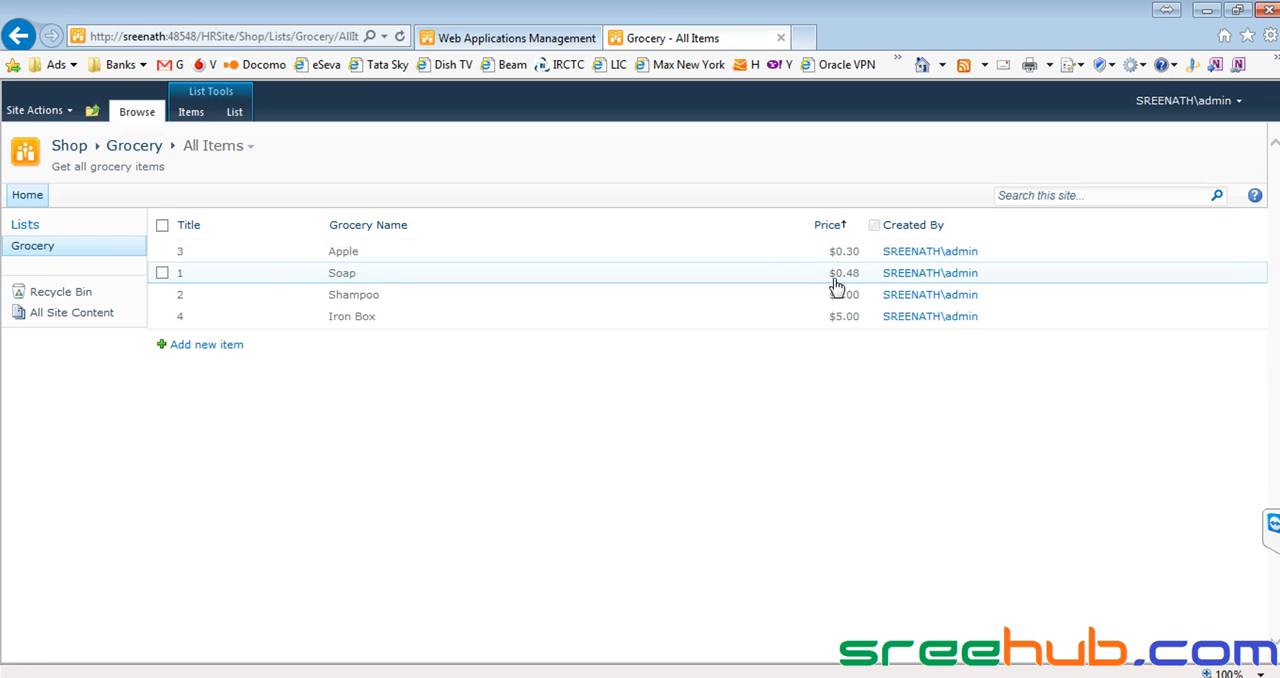
click(858, 227)
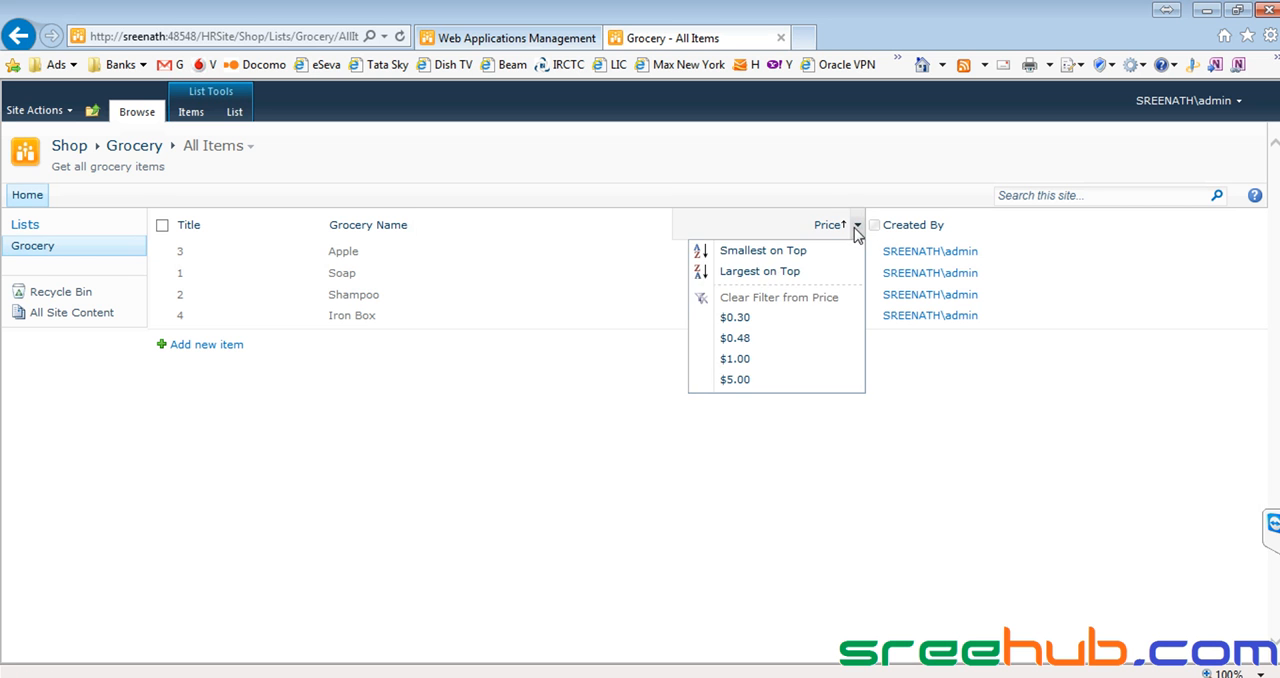
click(738, 276)
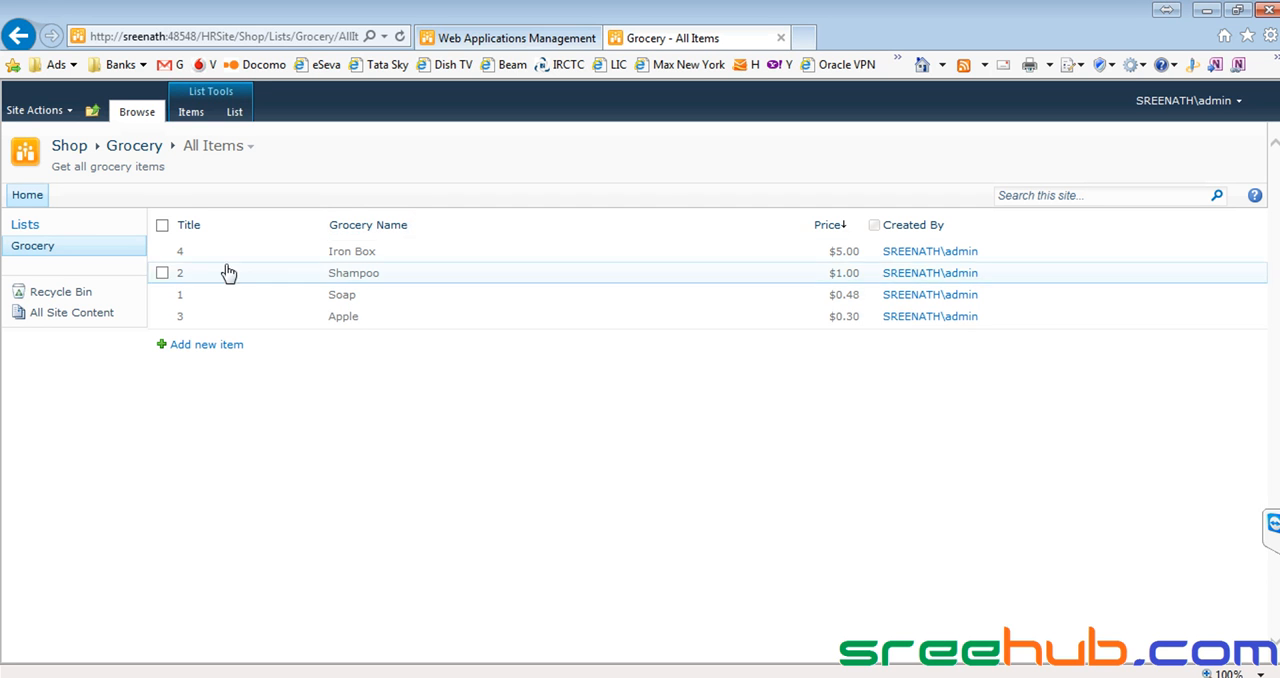
Select only the Soap item and open its details to examine its title, grocery name and price.
click(163, 252)
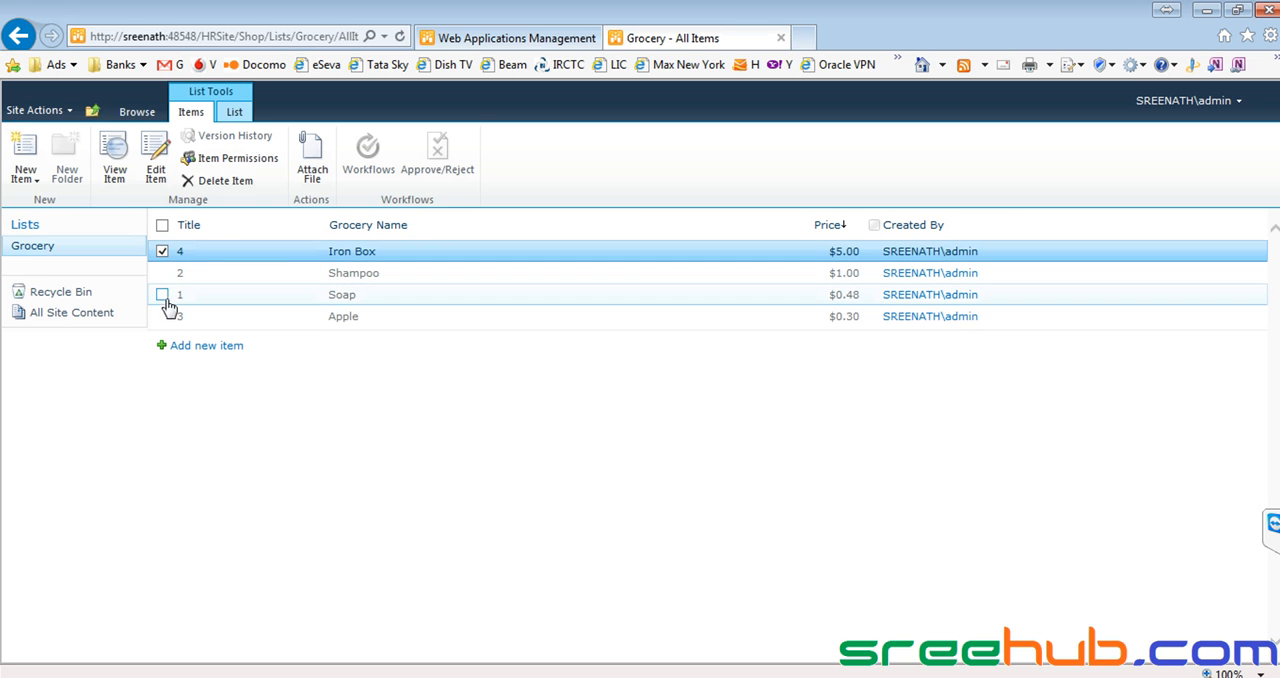
click(162, 294)
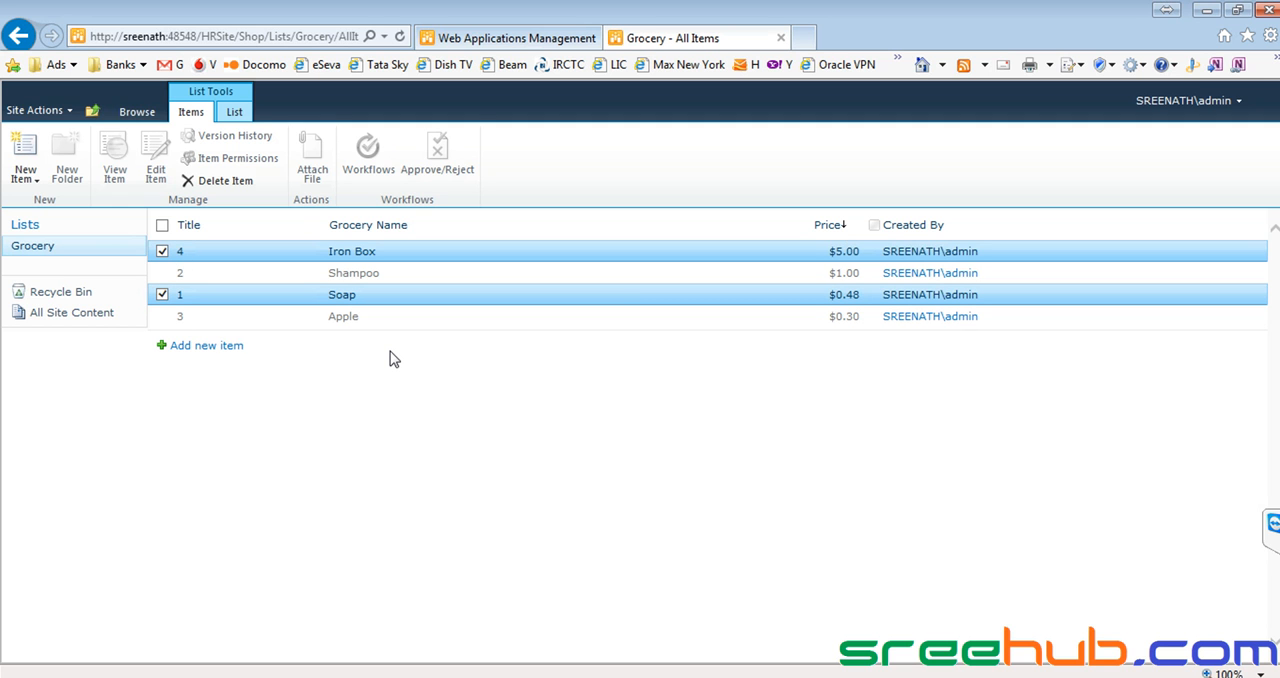
click(161, 253)
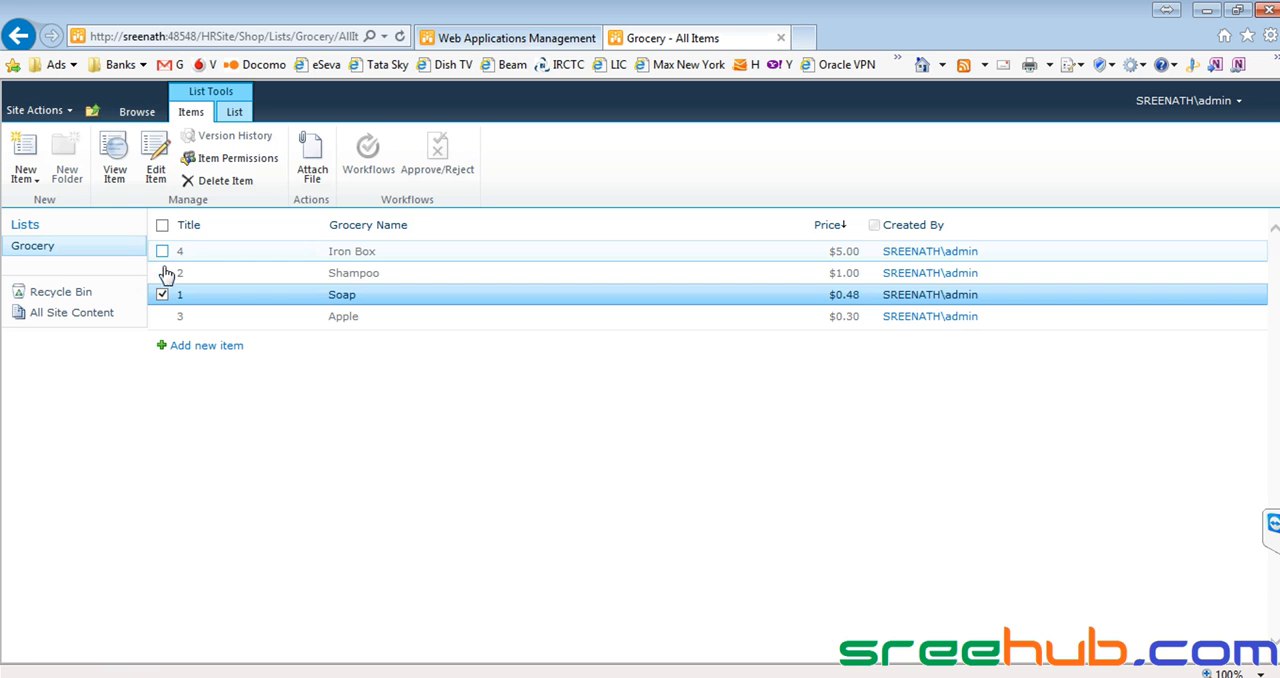
click(161, 254)
click(161, 254)
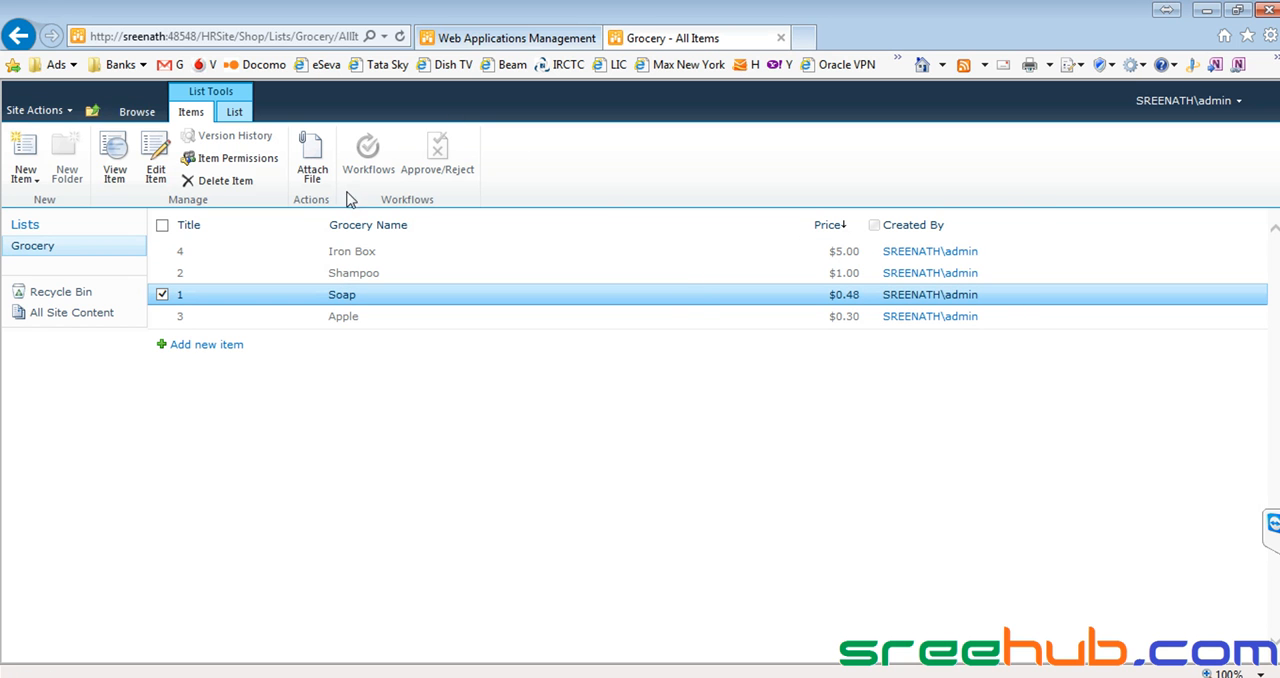
click(295, 38)
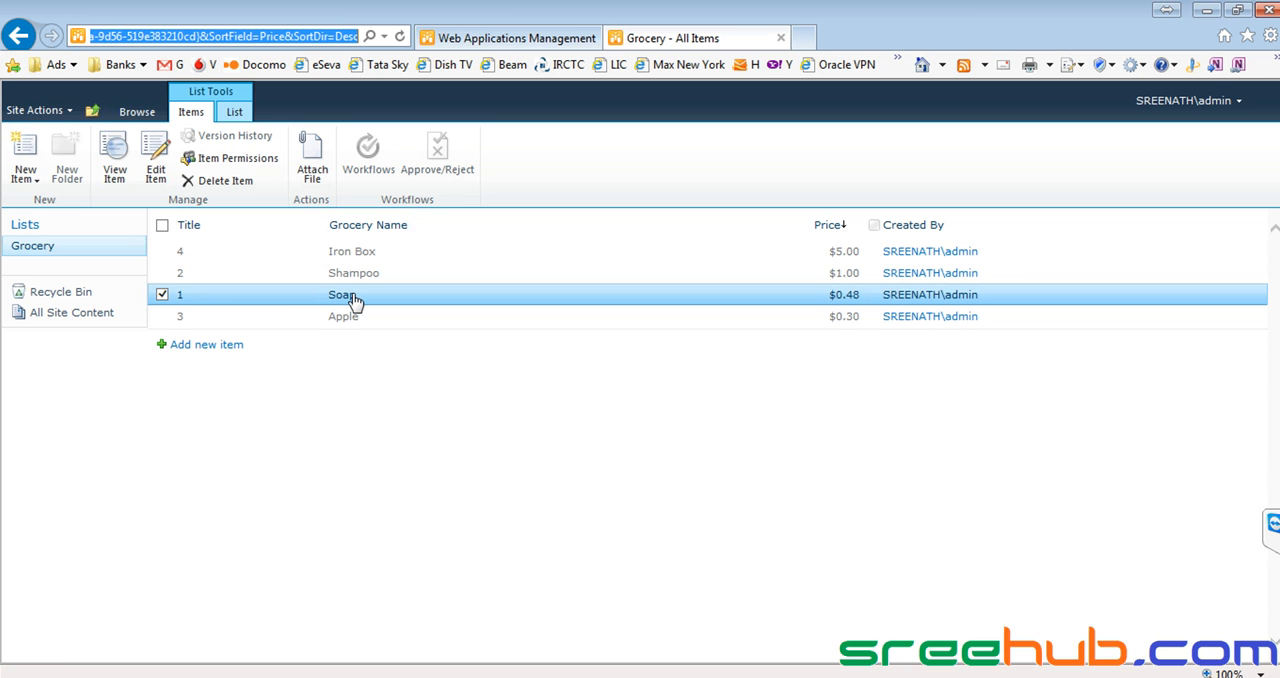
click(122, 168)
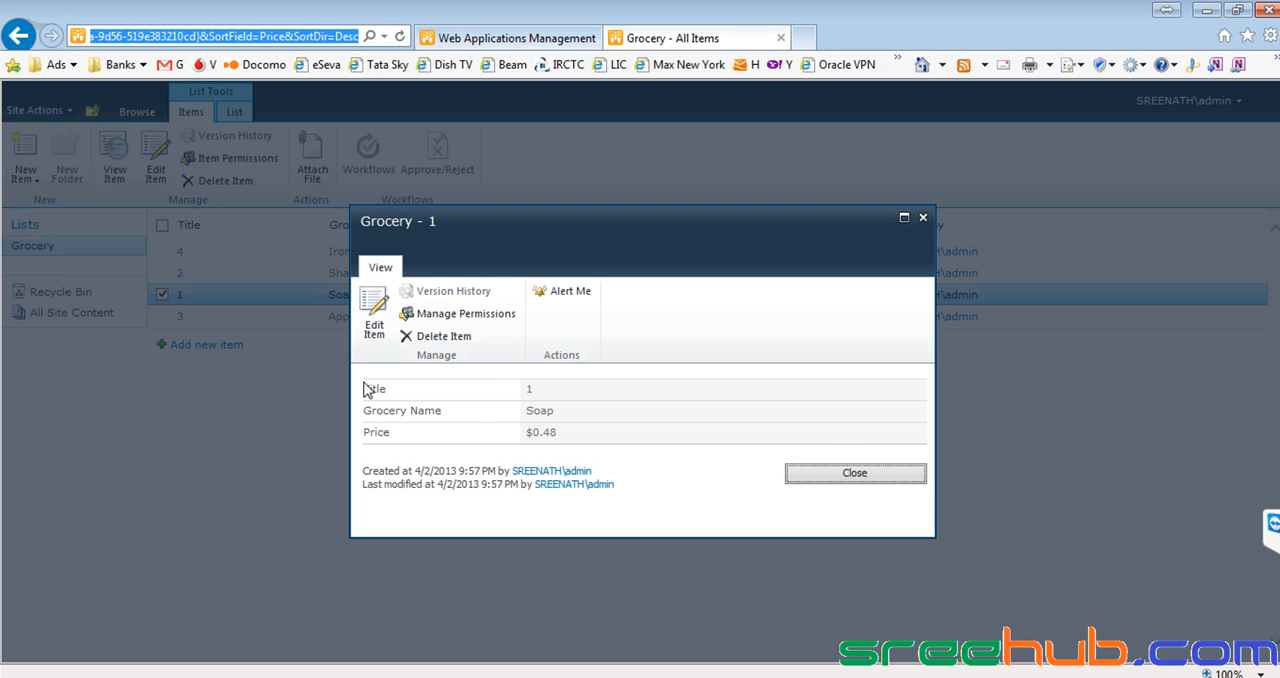
drag(365, 385, 591, 434)
click(595, 437)
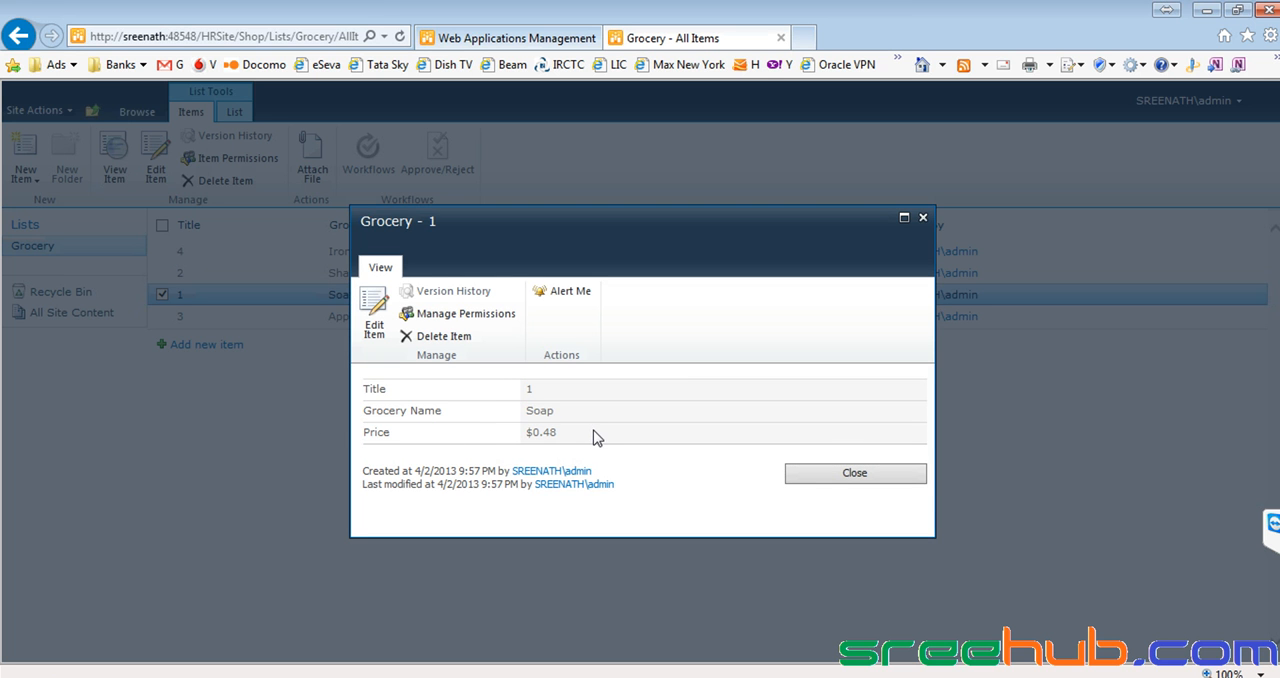
mouse_move(358, 390)
mouse_down()
mouse_move(575, 441)
mouse_move(359, 397)
mouse_up()
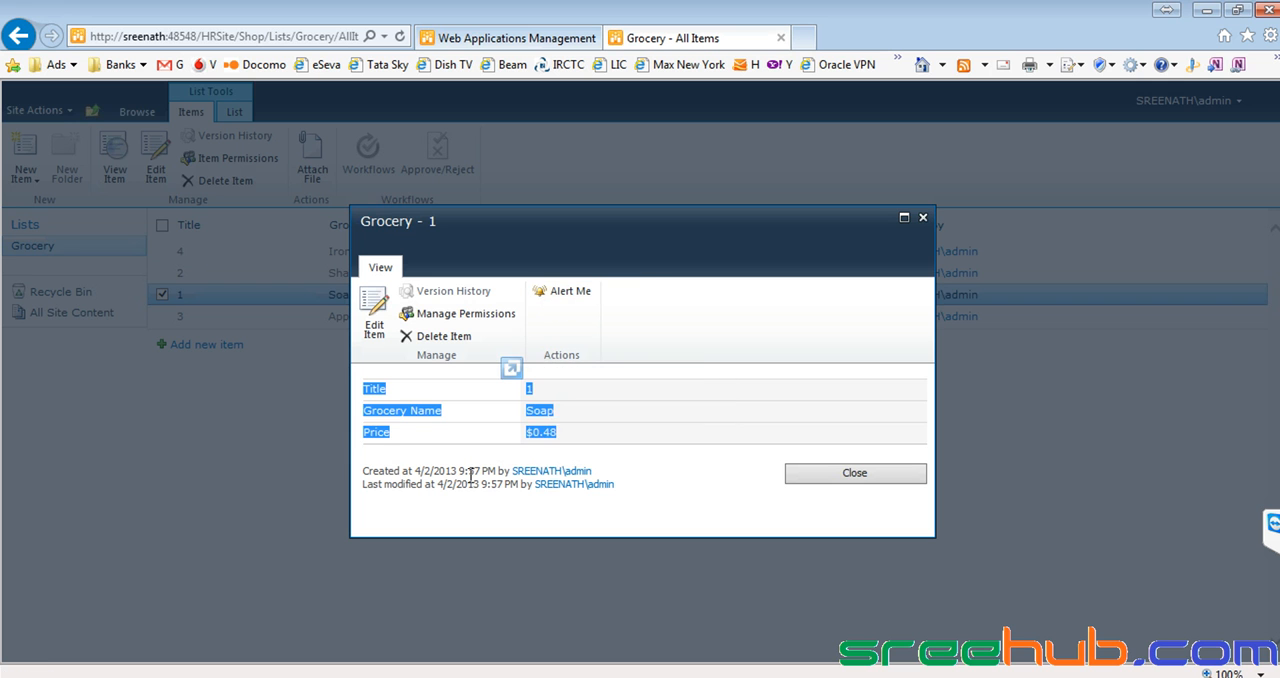
click(554, 410)
drag(526, 411, 578, 441)
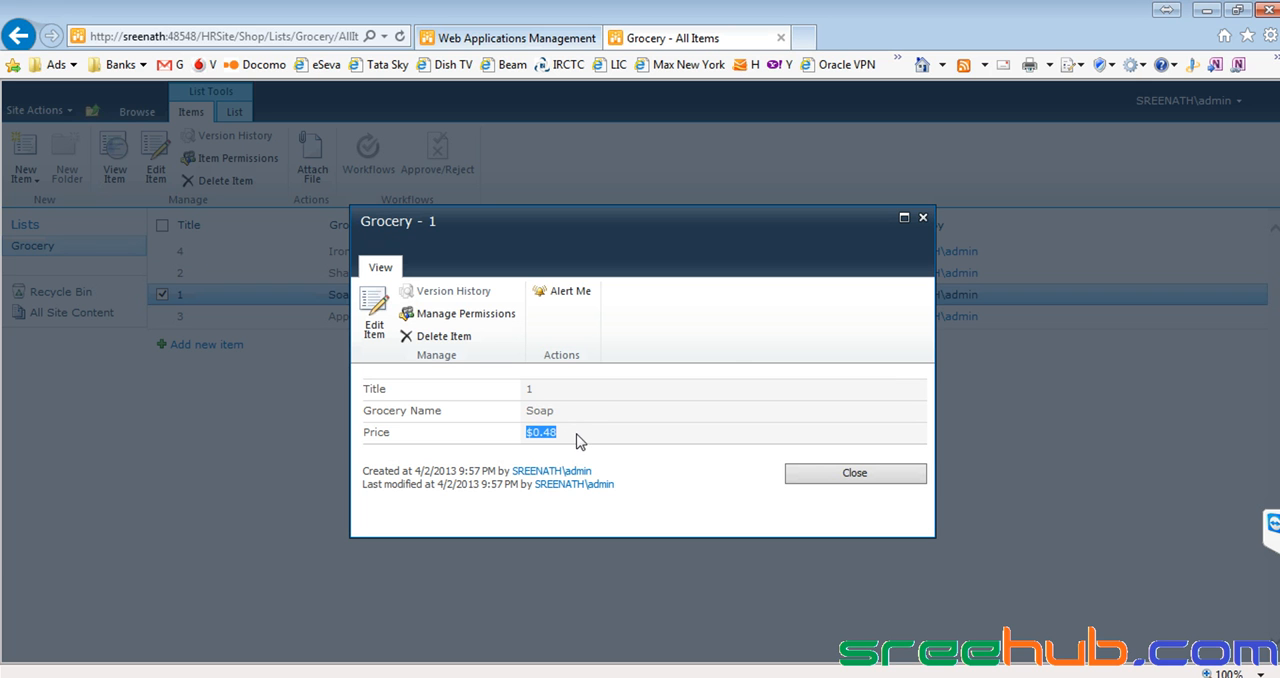
Examine the new alert options for the Soap item and cancel without creating an alert.
click(565, 297)
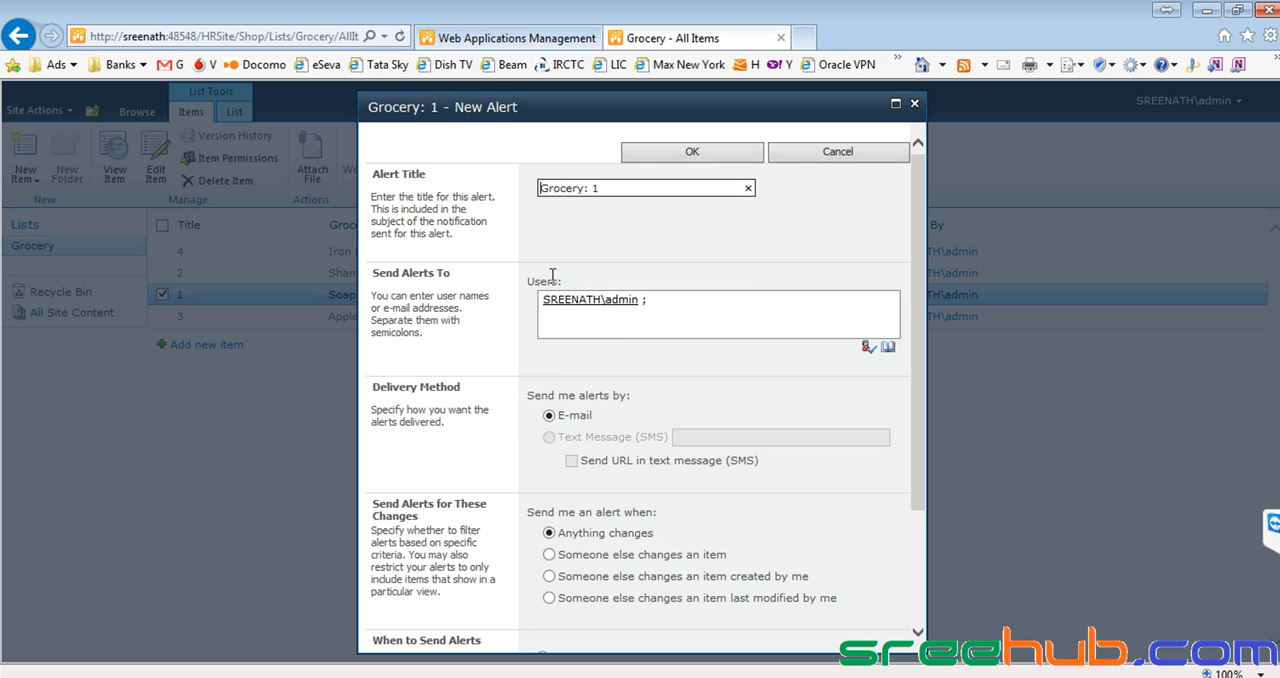
scroll(552, 279, down, 3)
scroll(552, 279, up, 3)
click(825, 153)
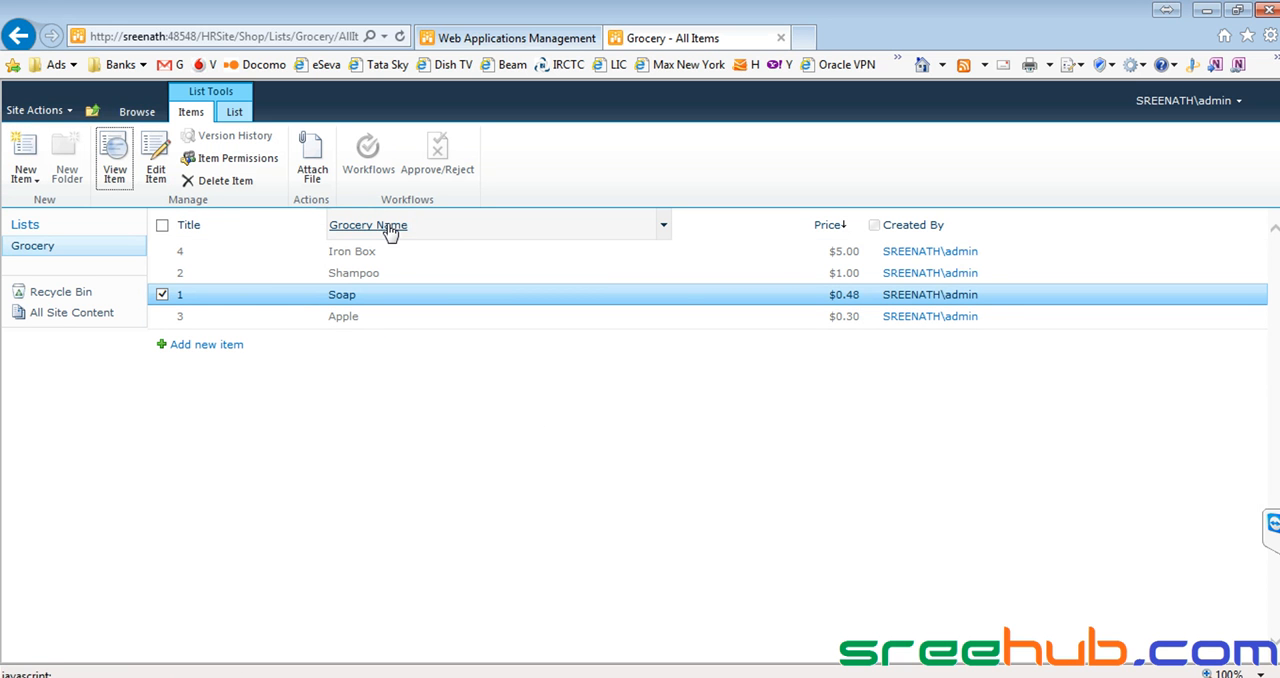
Sort the Grocery items by Grocery Name with A on top and filter that column to Iron Box.
click(665, 228)
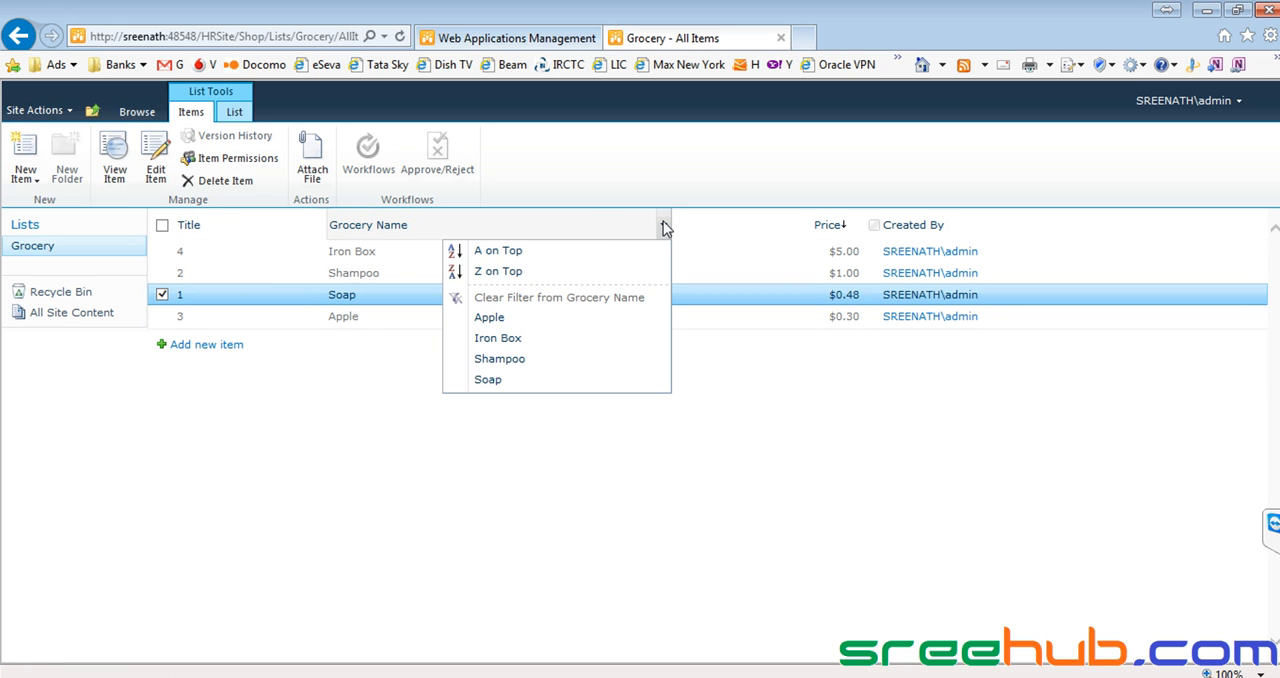
click(510, 250)
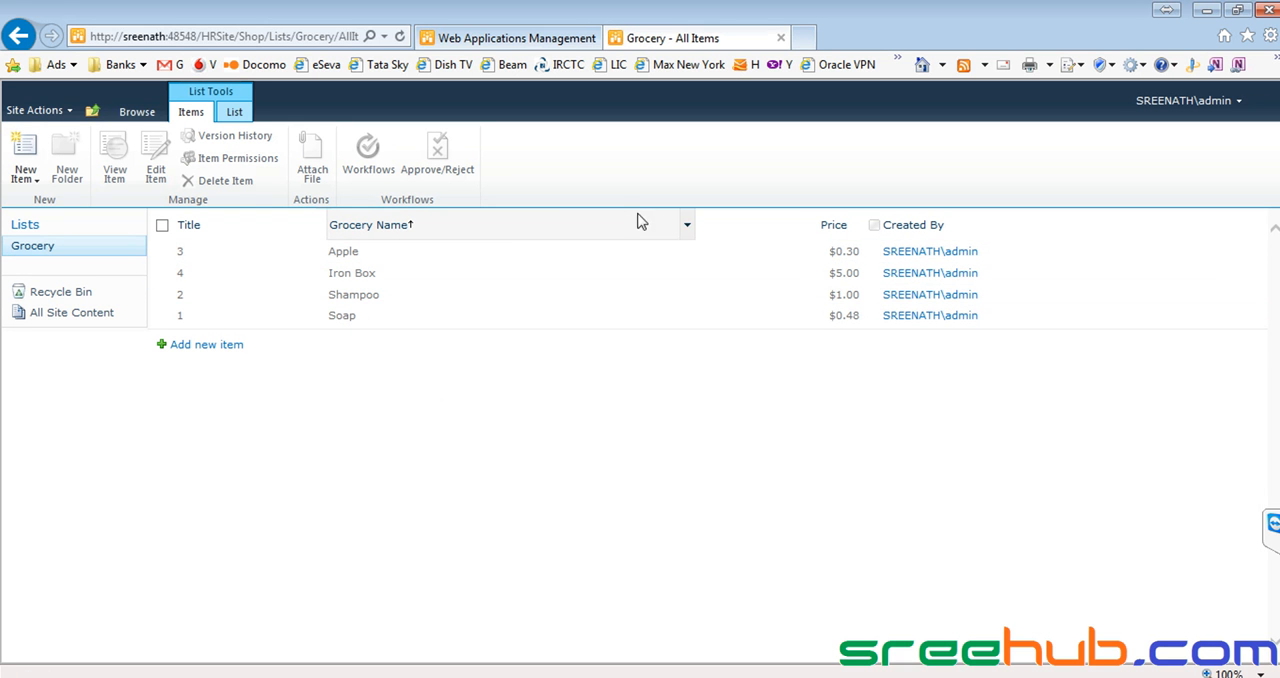
click(686, 224)
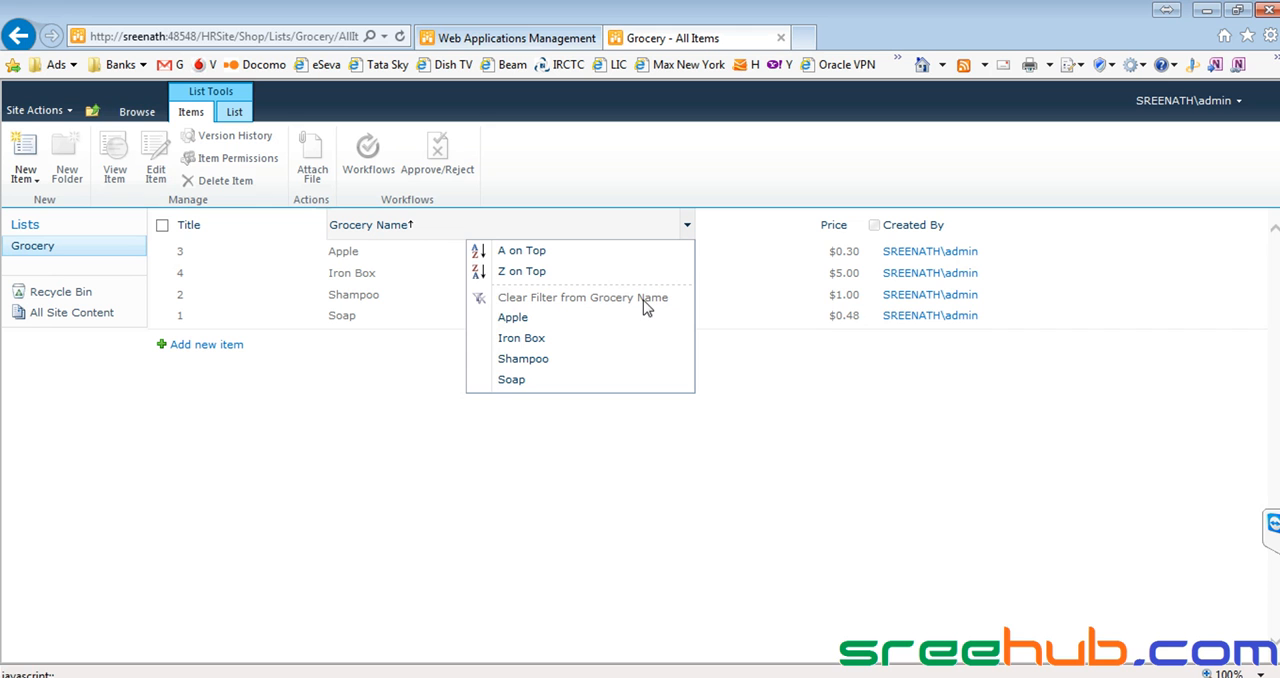
click(520, 340)
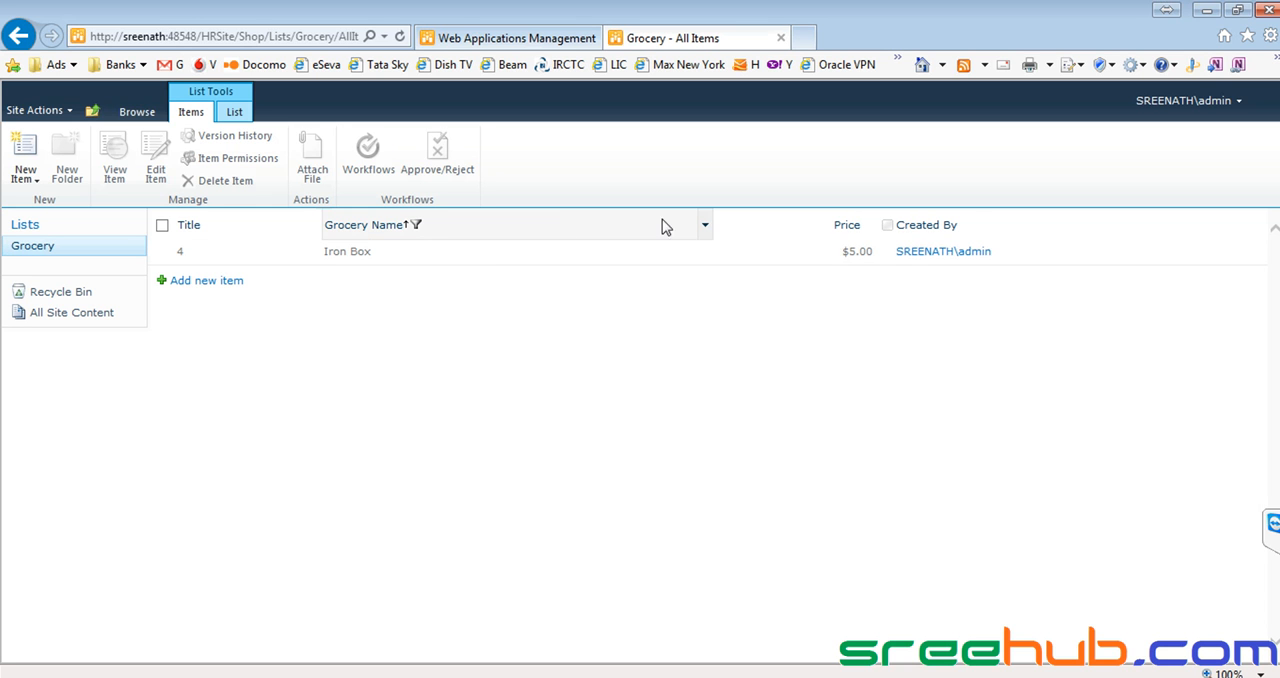
Switch the Grocery Name filter to Apple and select the Apple item.
click(704, 226)
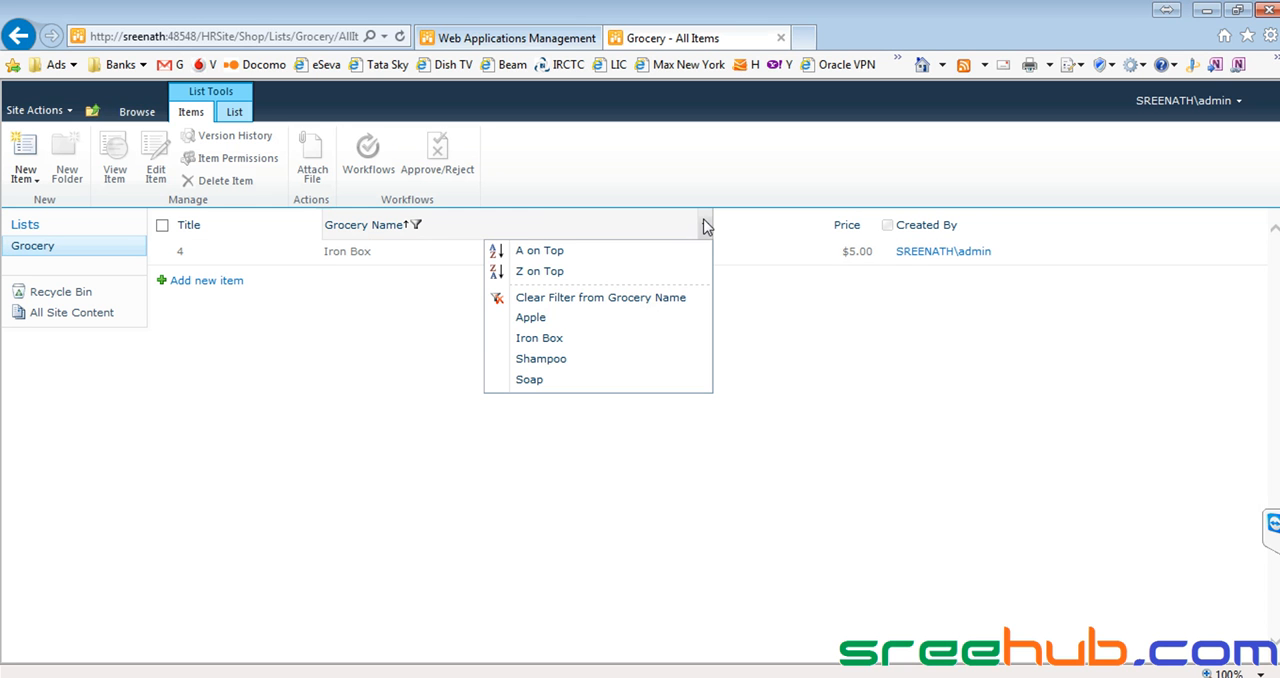
click(530, 317)
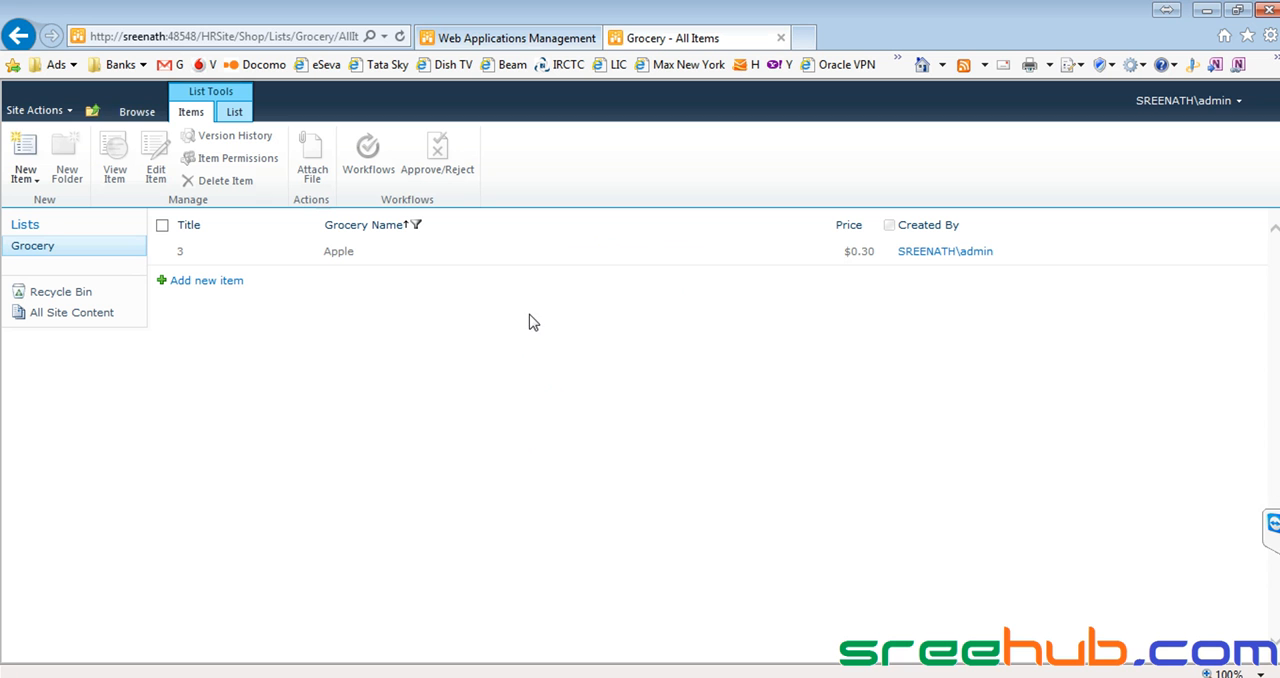
drag(310, 258, 374, 258)
click(378, 323)
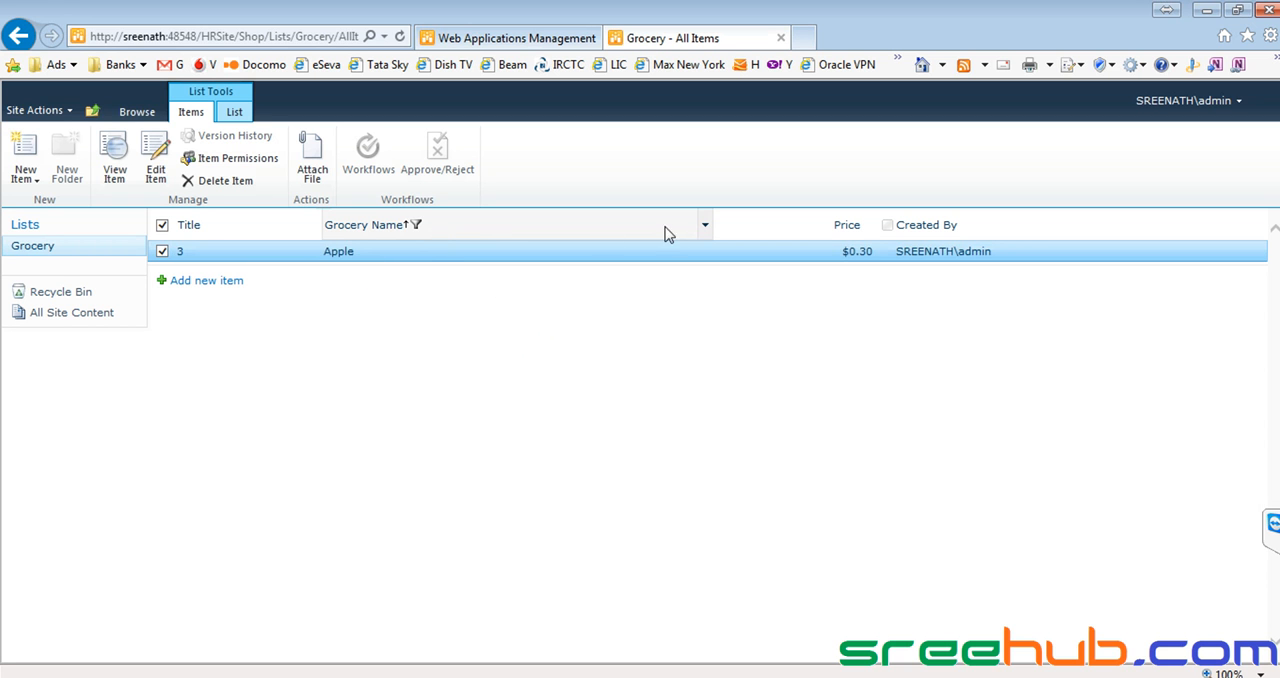
Reapply the A on Top sort to the Grocery Name column and switch its filter to Shampoo.
click(705, 225)
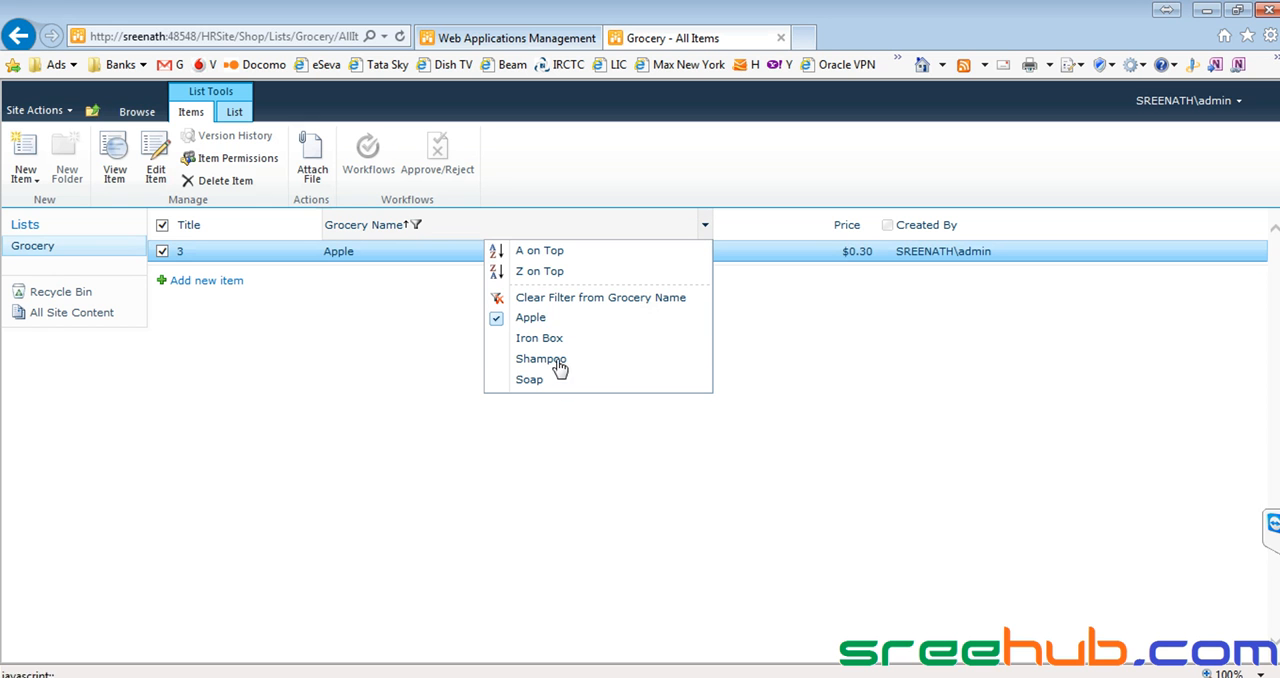
click(557, 254)
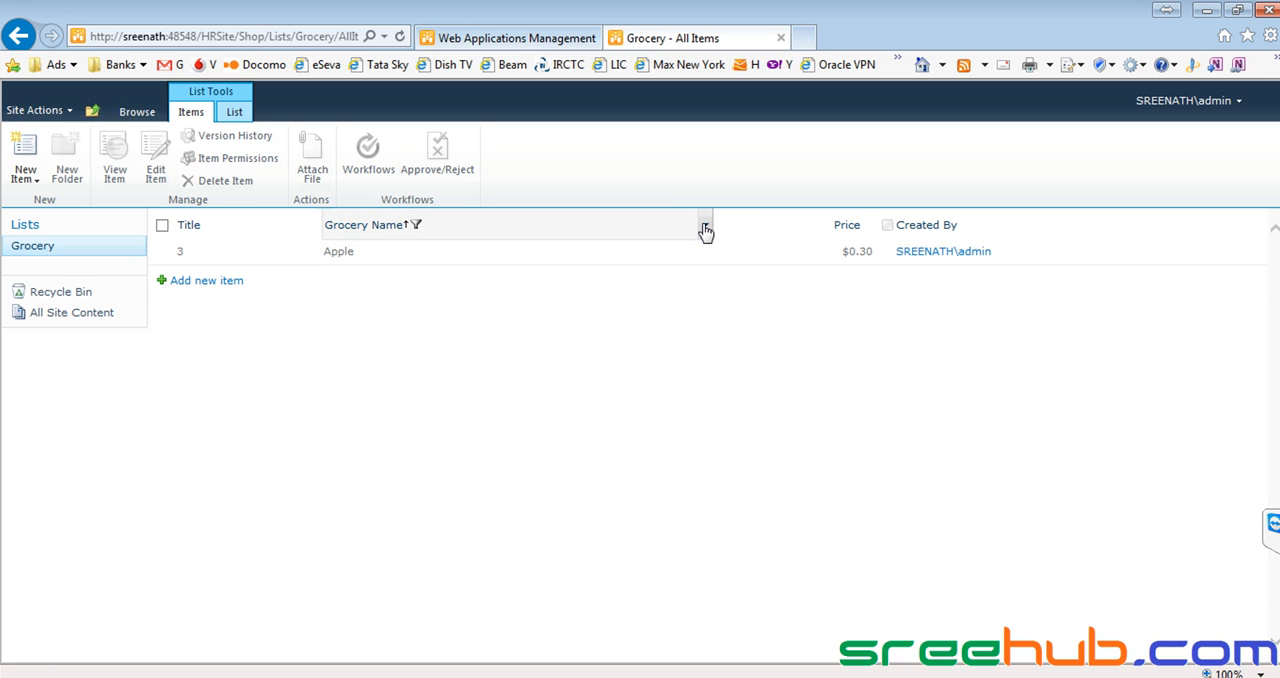
click(705, 224)
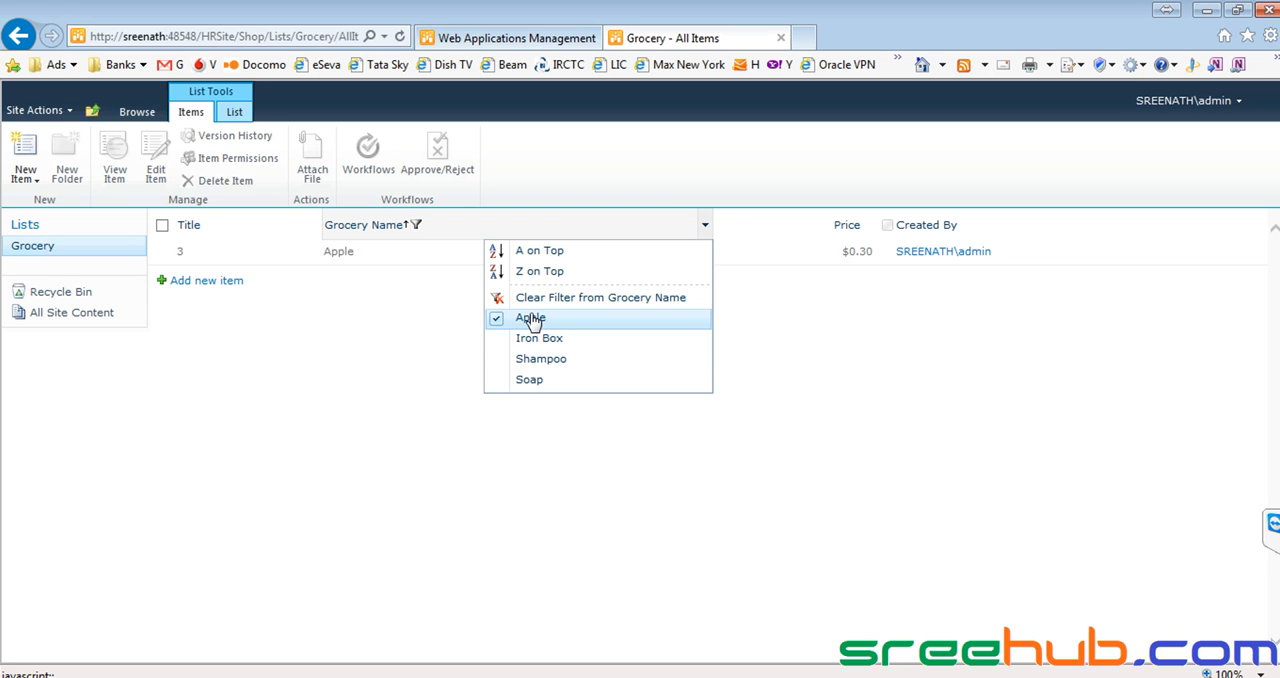
click(532, 362)
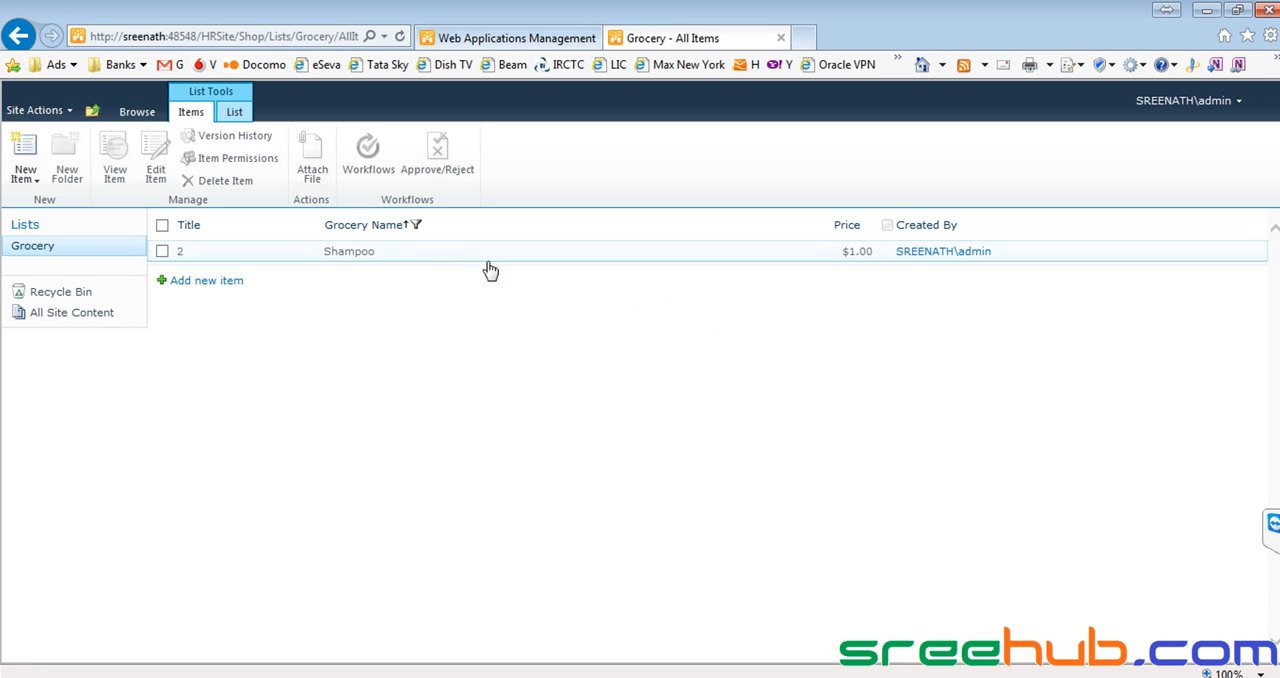
click(162, 252)
click(163, 254)
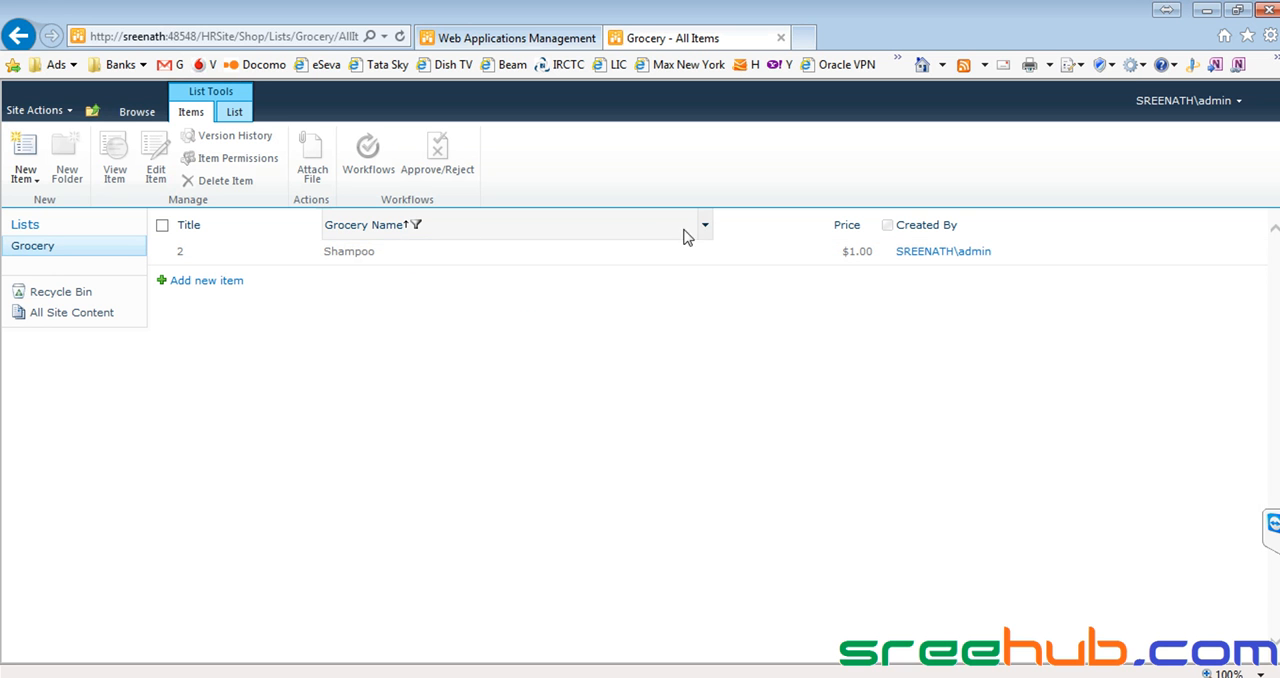
Switch the Grocery Name filter to Iron Box and after that to Soap.
click(705, 229)
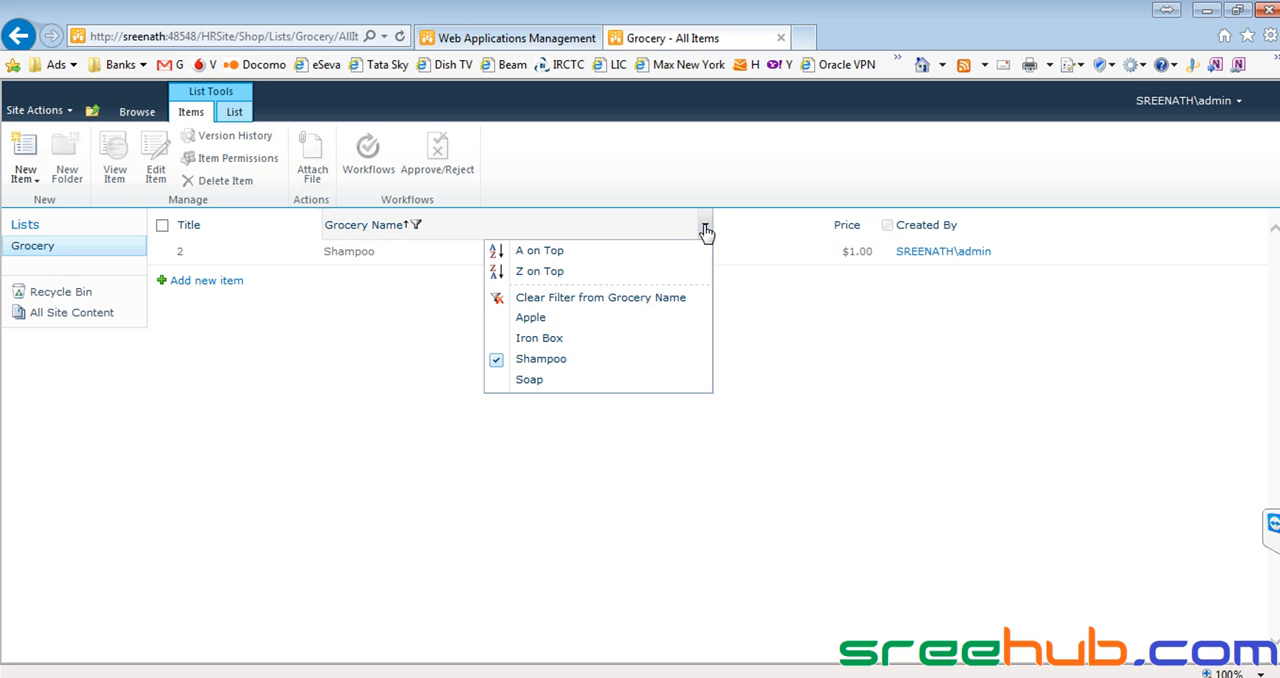
click(536, 344)
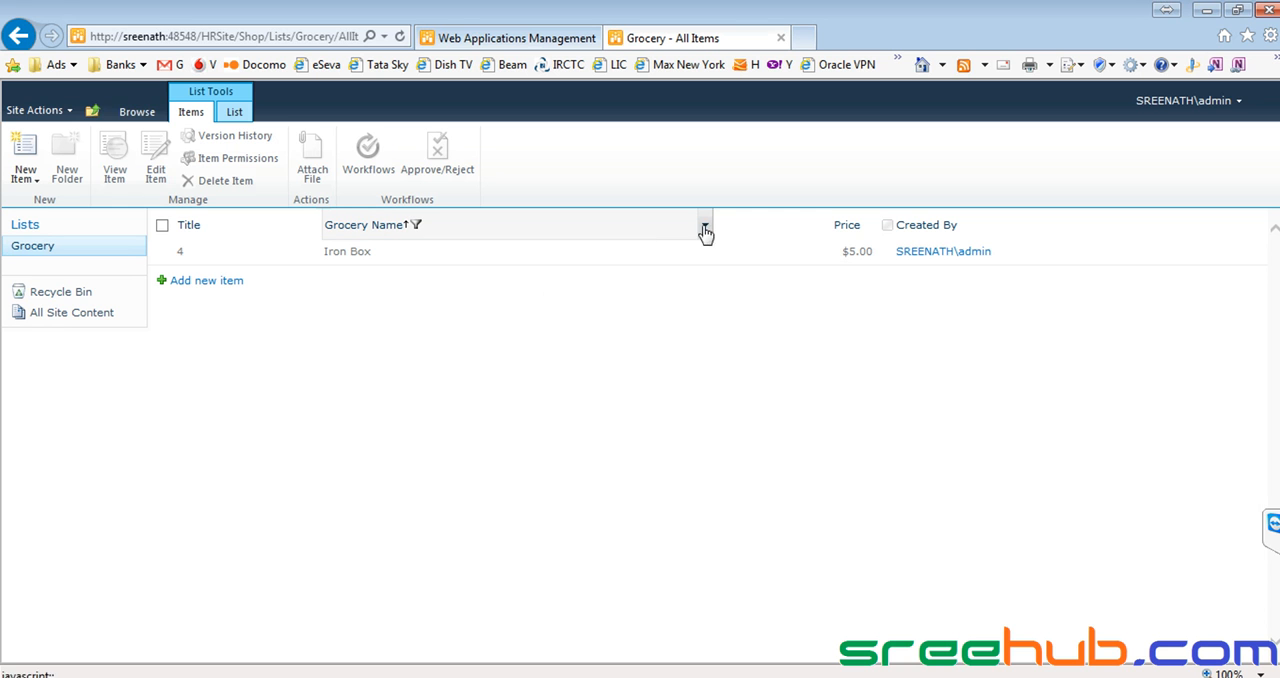
click(706, 227)
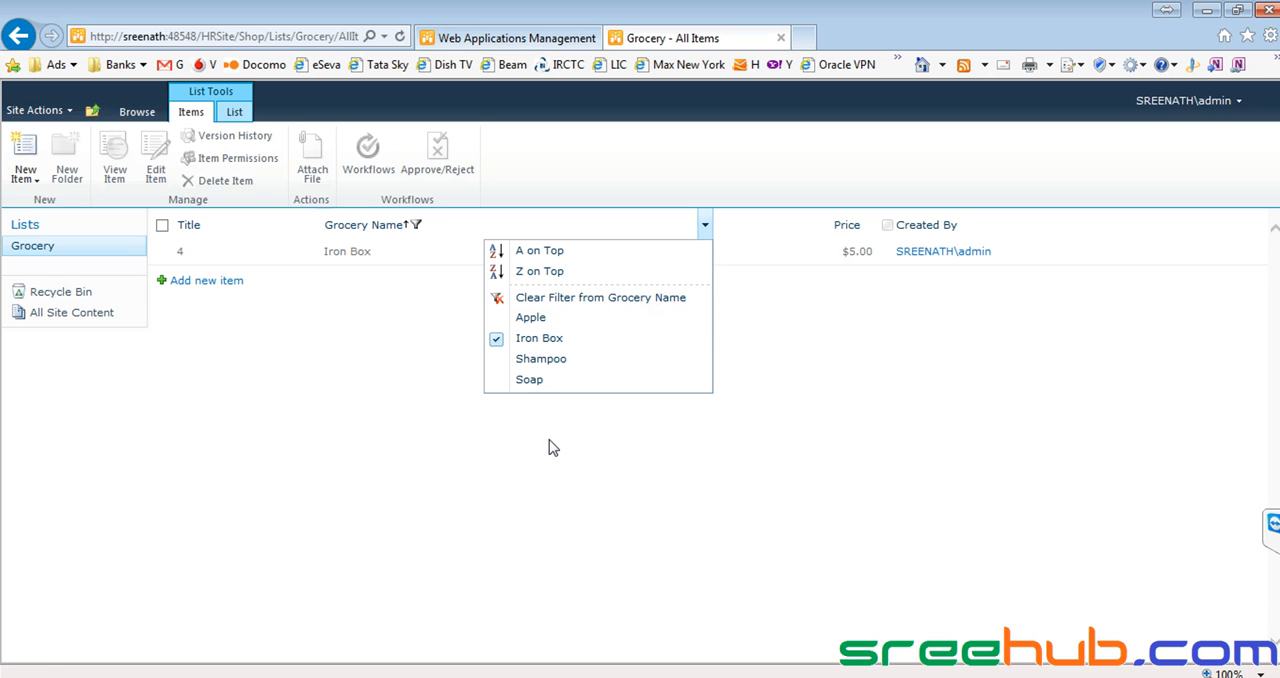
click(537, 382)
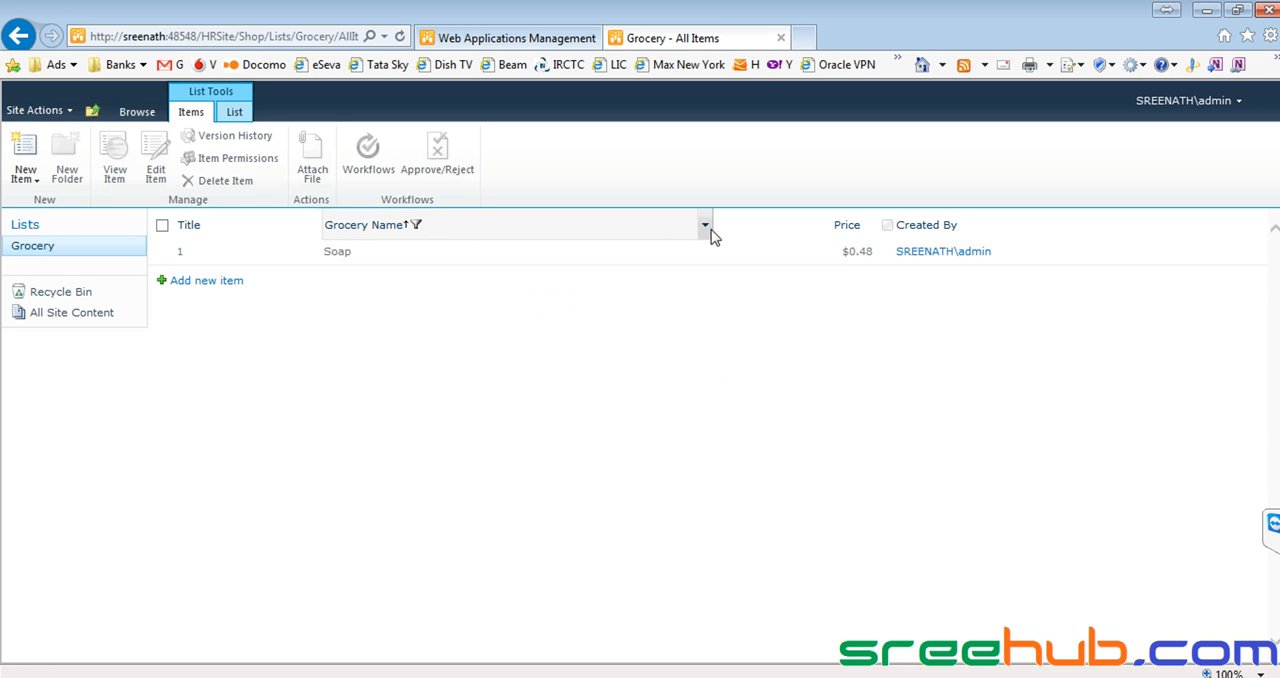
Reapply the Soap filter, then clear the filter from the Grocery Name column.
click(704, 228)
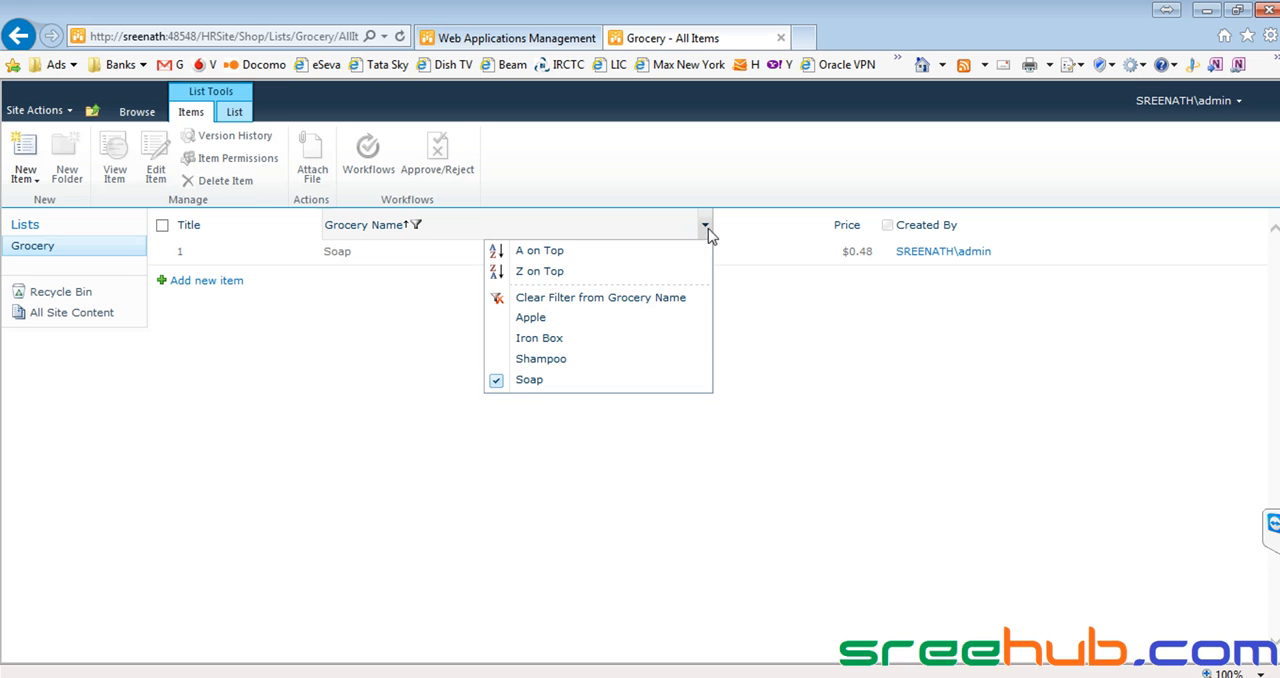
click(492, 380)
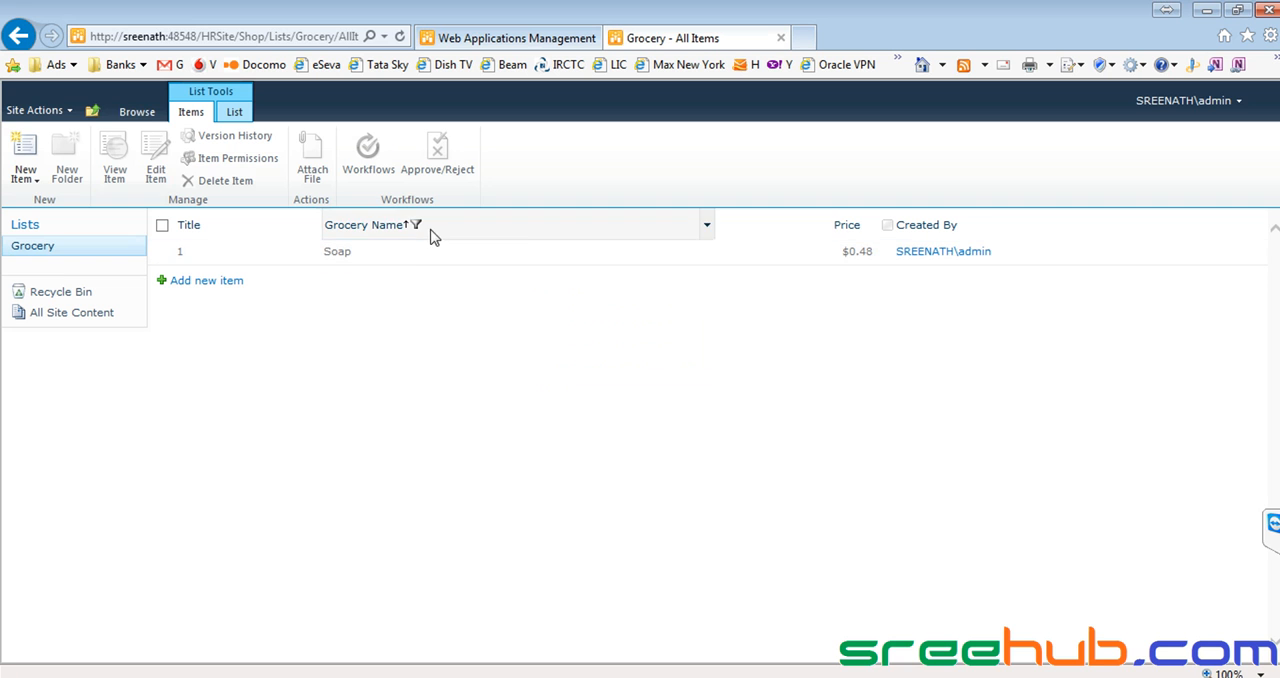
click(705, 226)
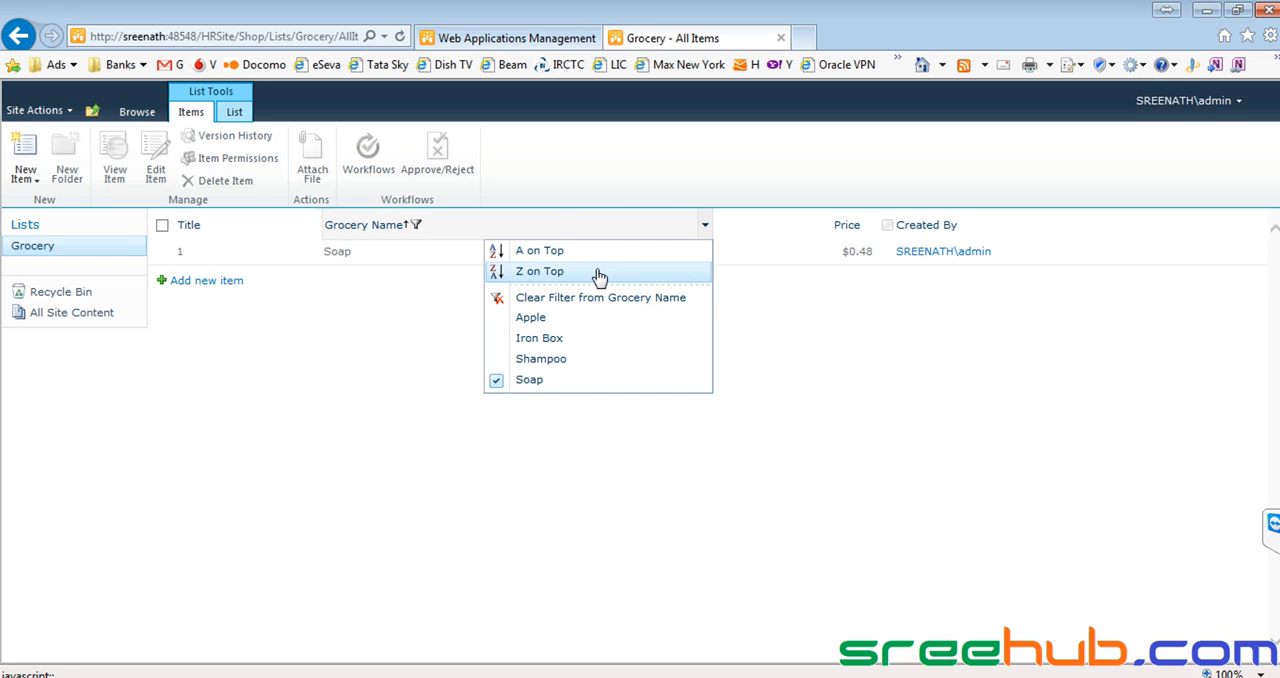
click(566, 297)
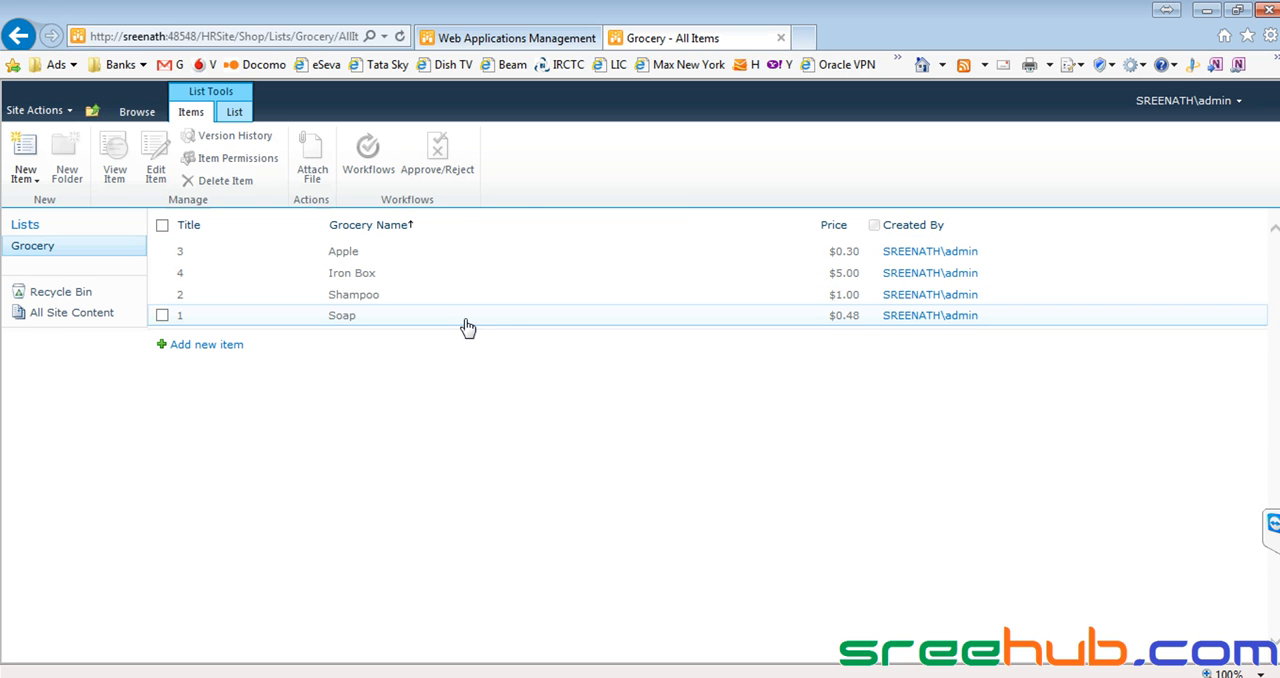
Select the Iron Box item in the Grocery list and delete it to the site Recycle Bin.
click(237, 108)
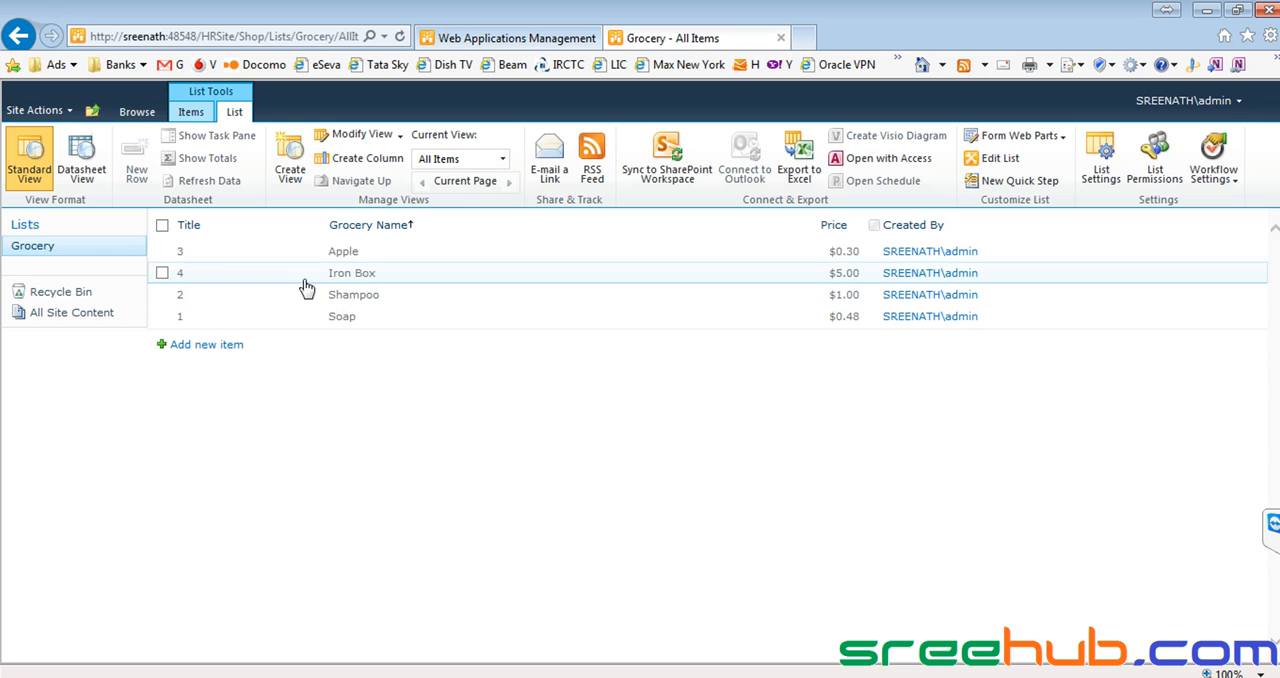
click(339, 274)
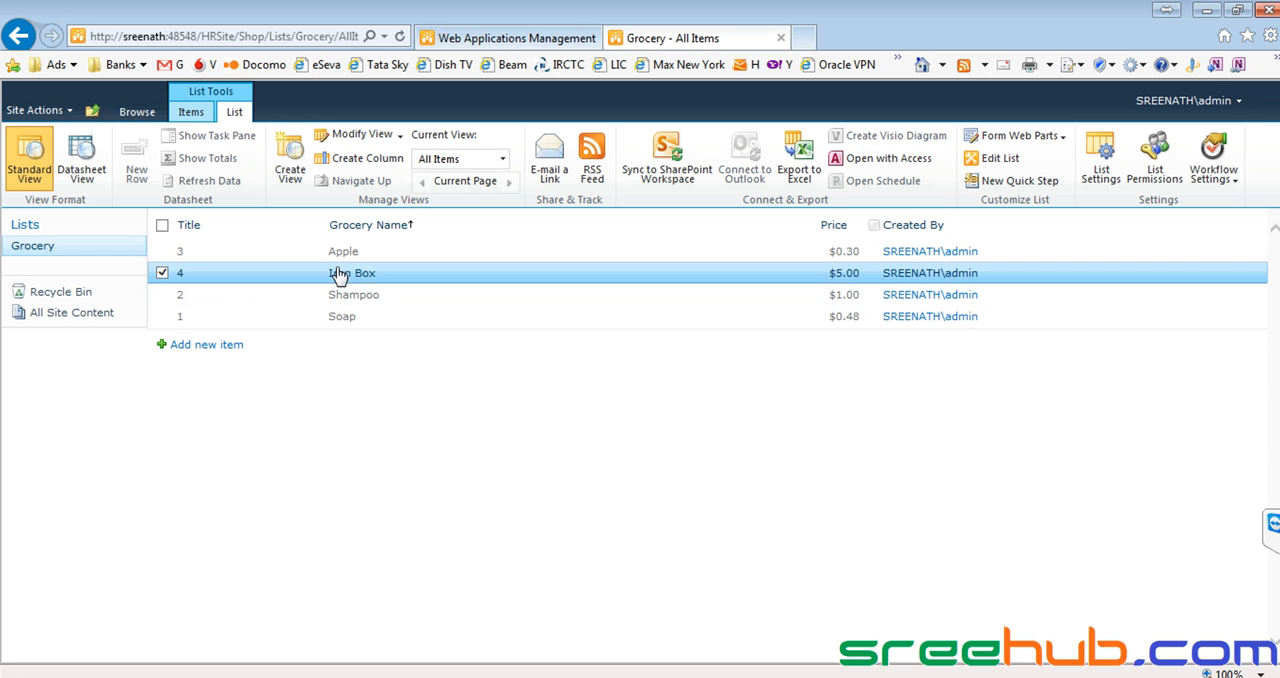
click(190, 112)
click(216, 188)
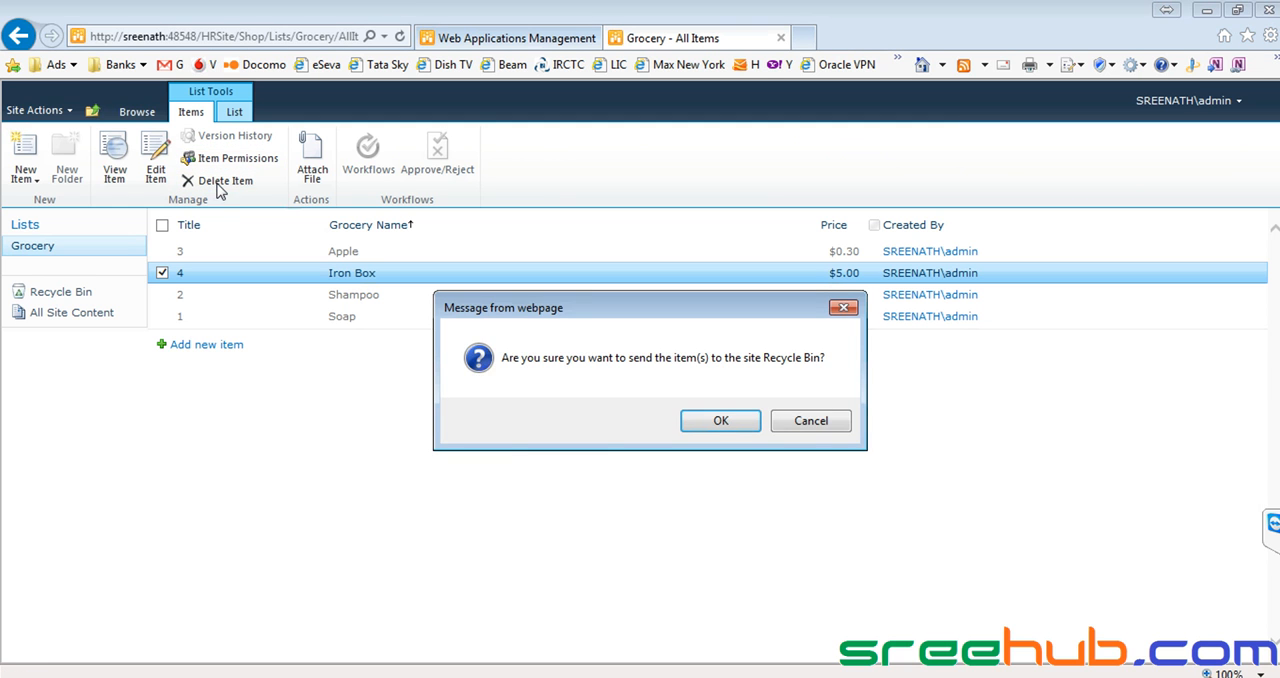
click(721, 421)
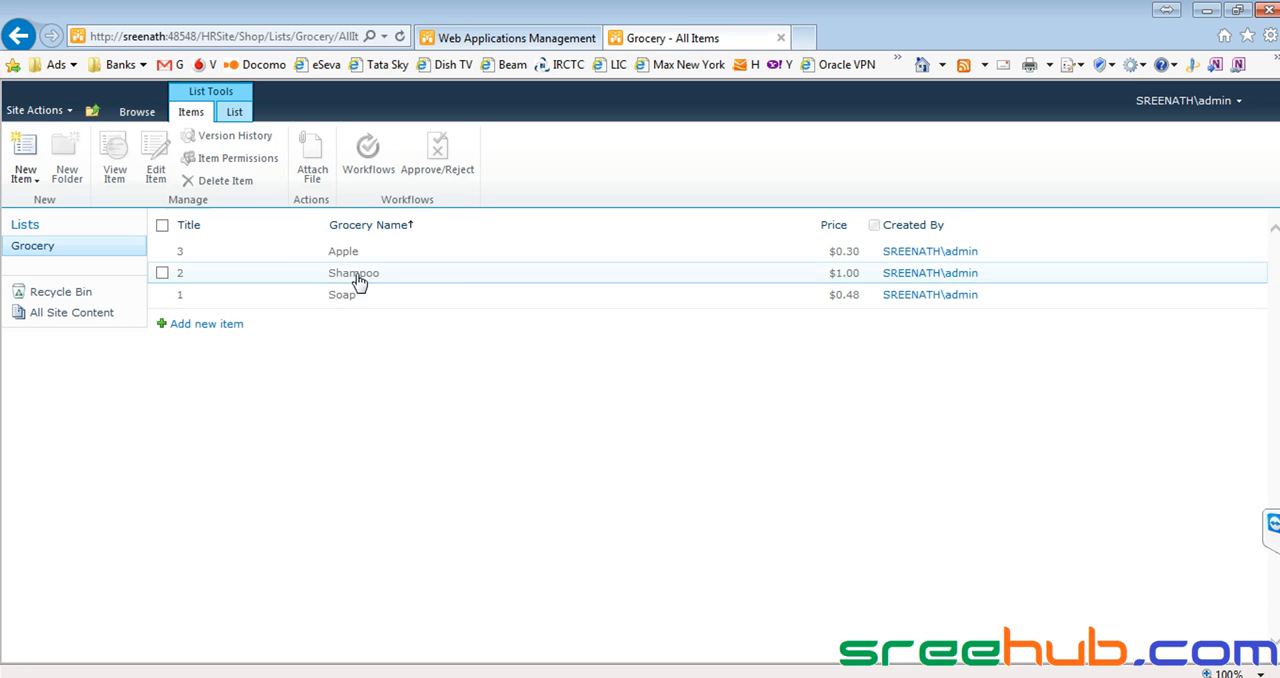
click(614, 283)
right_click(455, 284)
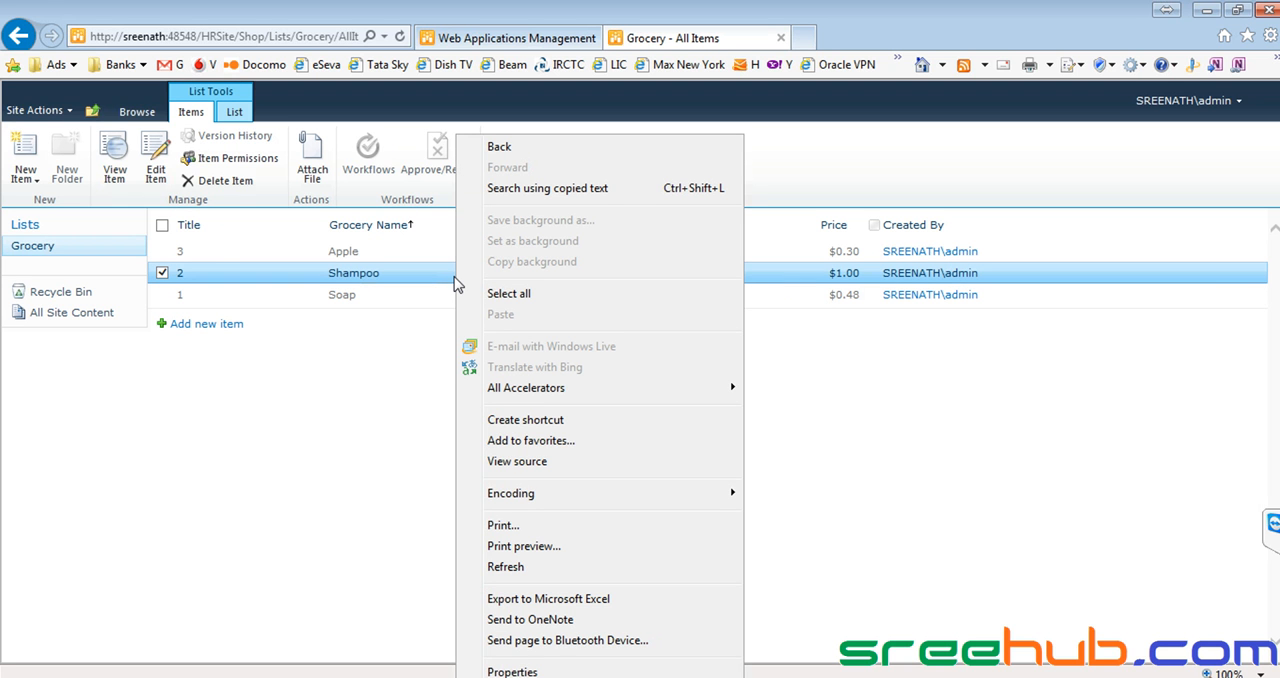
click(343, 382)
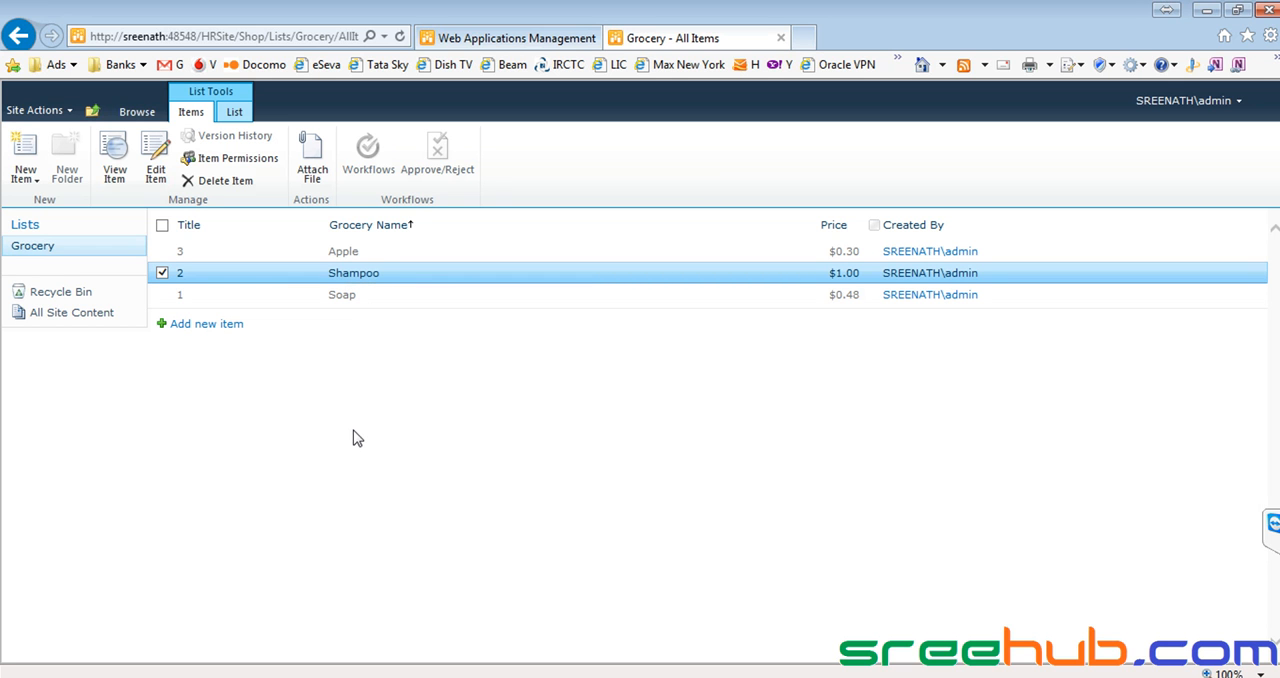
click(347, 259)
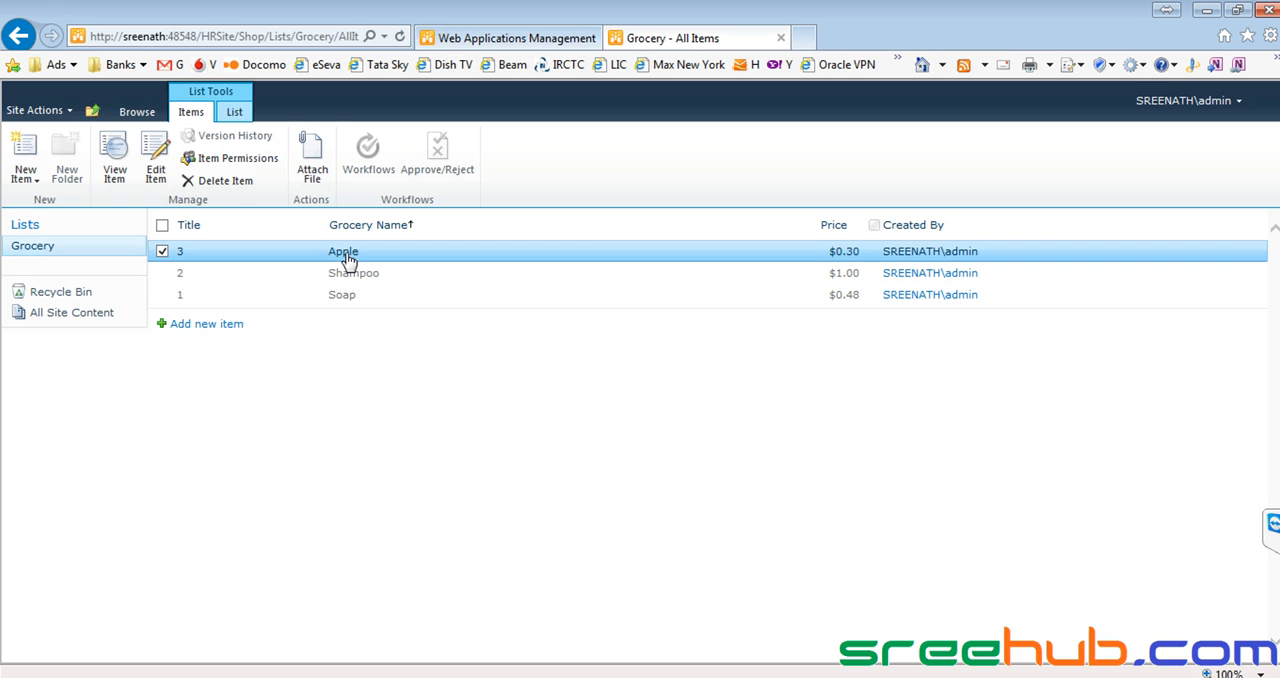
click(353, 280)
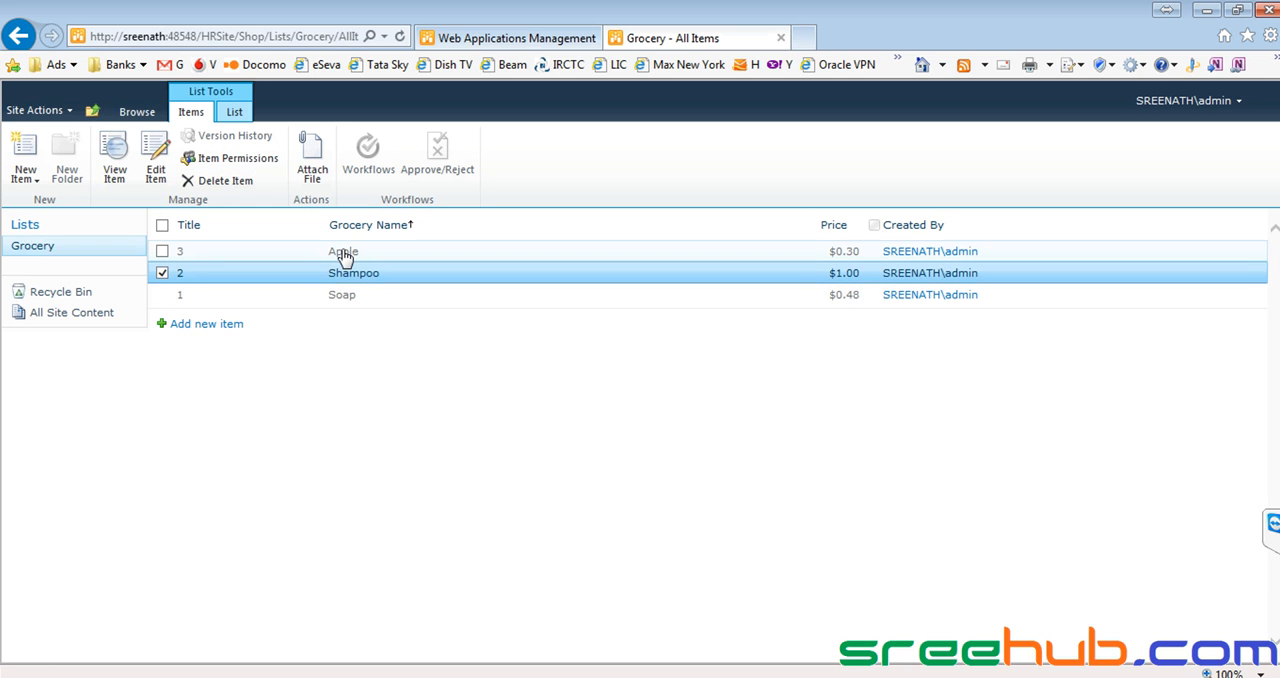
click(343, 253)
click(345, 300)
Select the Shampoo item and open its item permissions to examine the permission levels of the CorpITCollection groups.
click(349, 271)
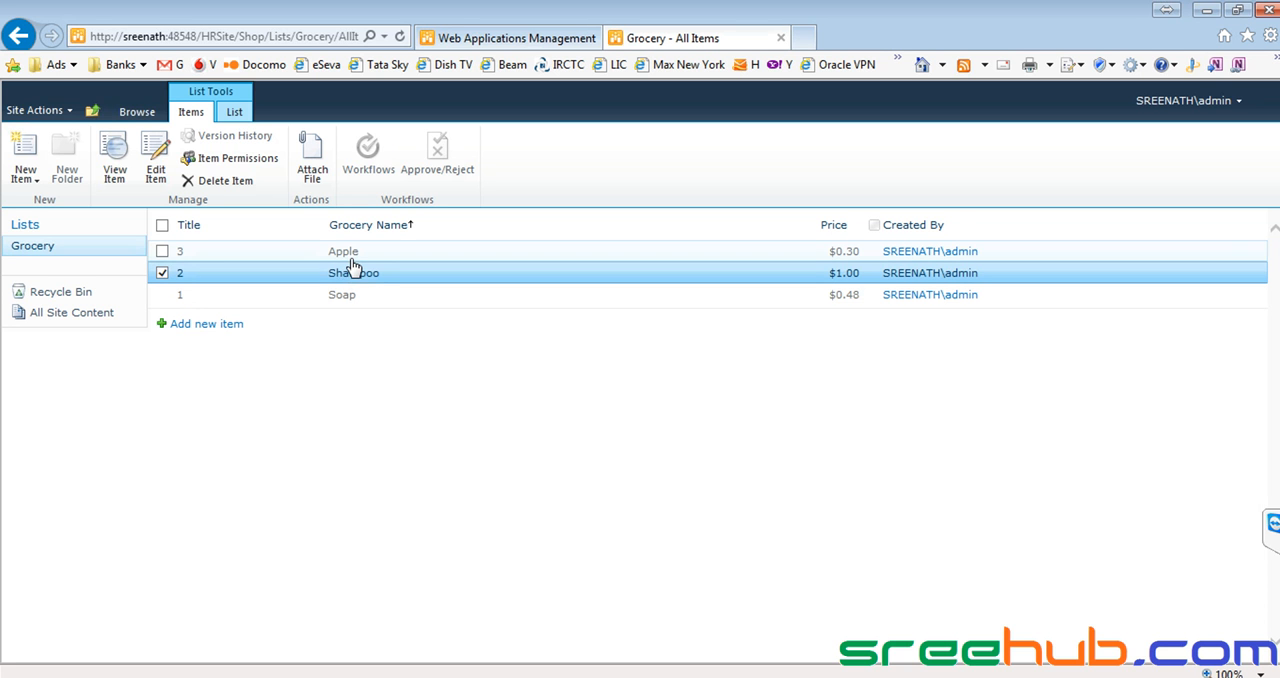
click(240, 162)
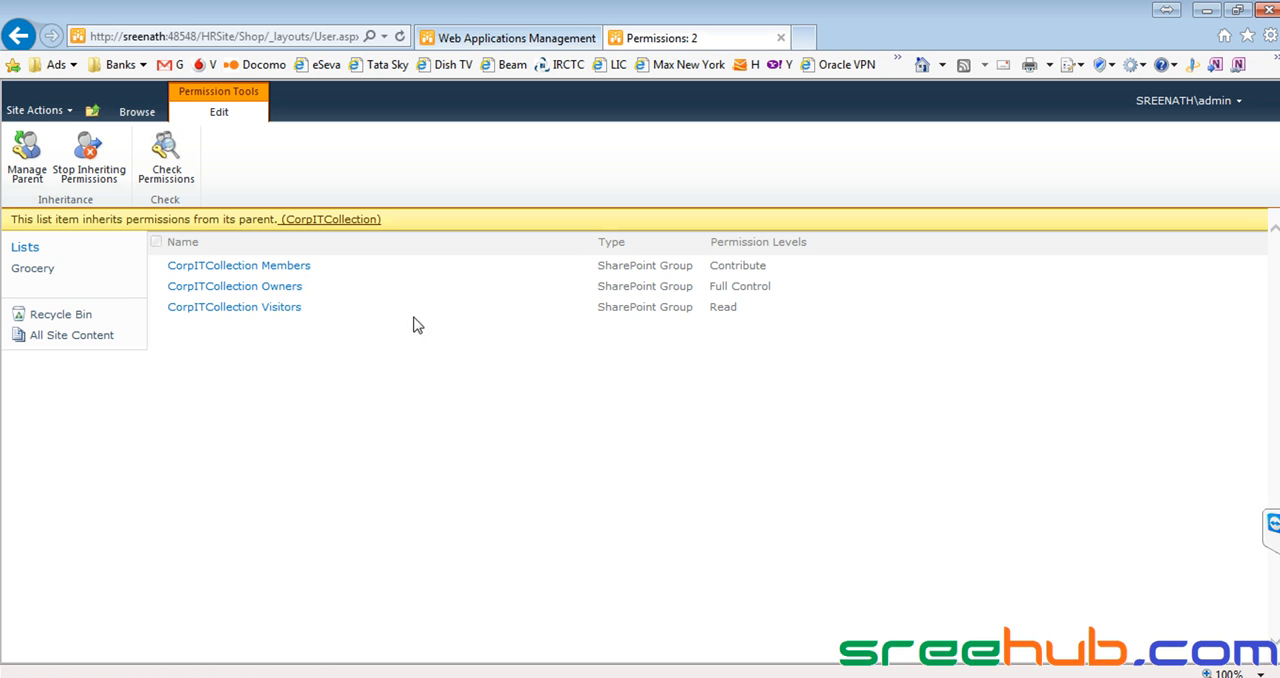
drag(737, 309, 181, 268)
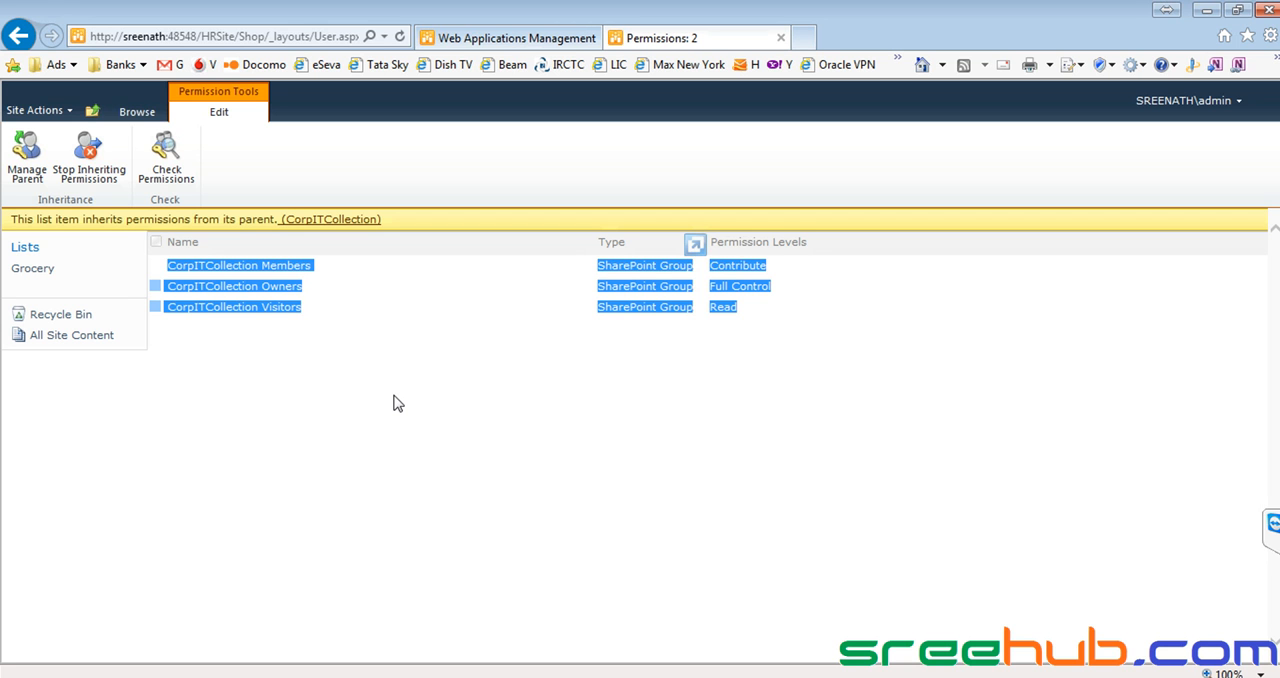
click(397, 403)
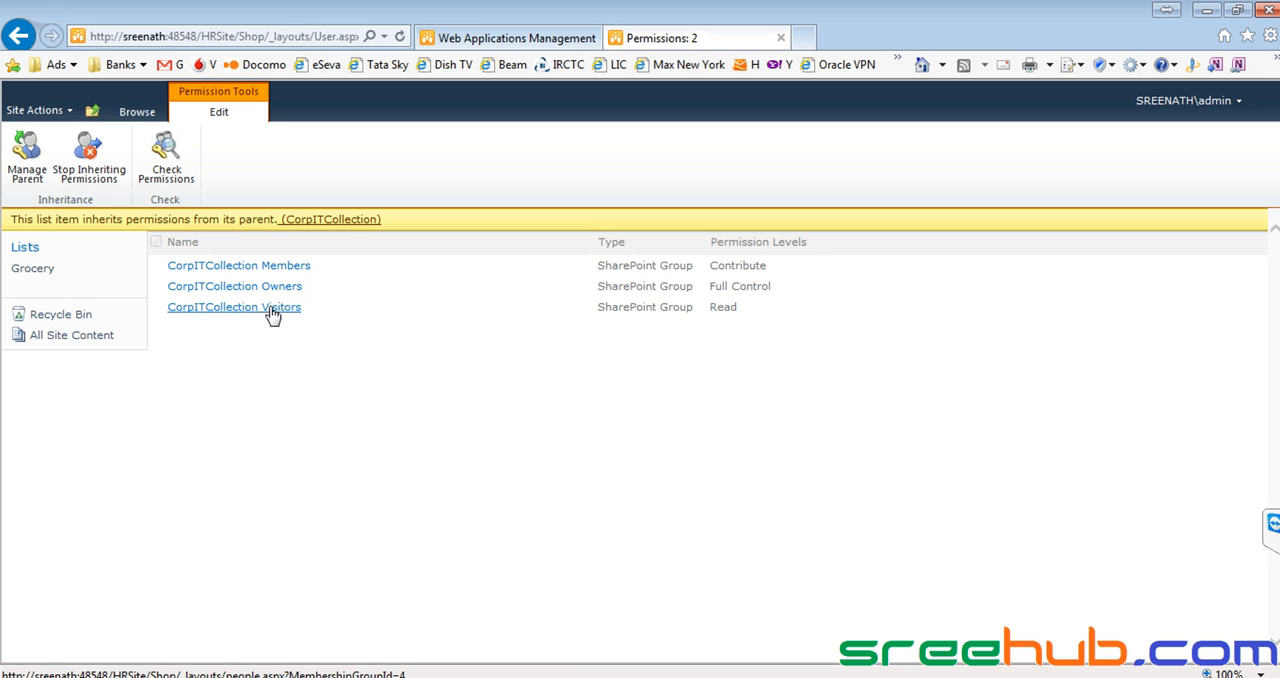
drag(740, 308, 711, 307)
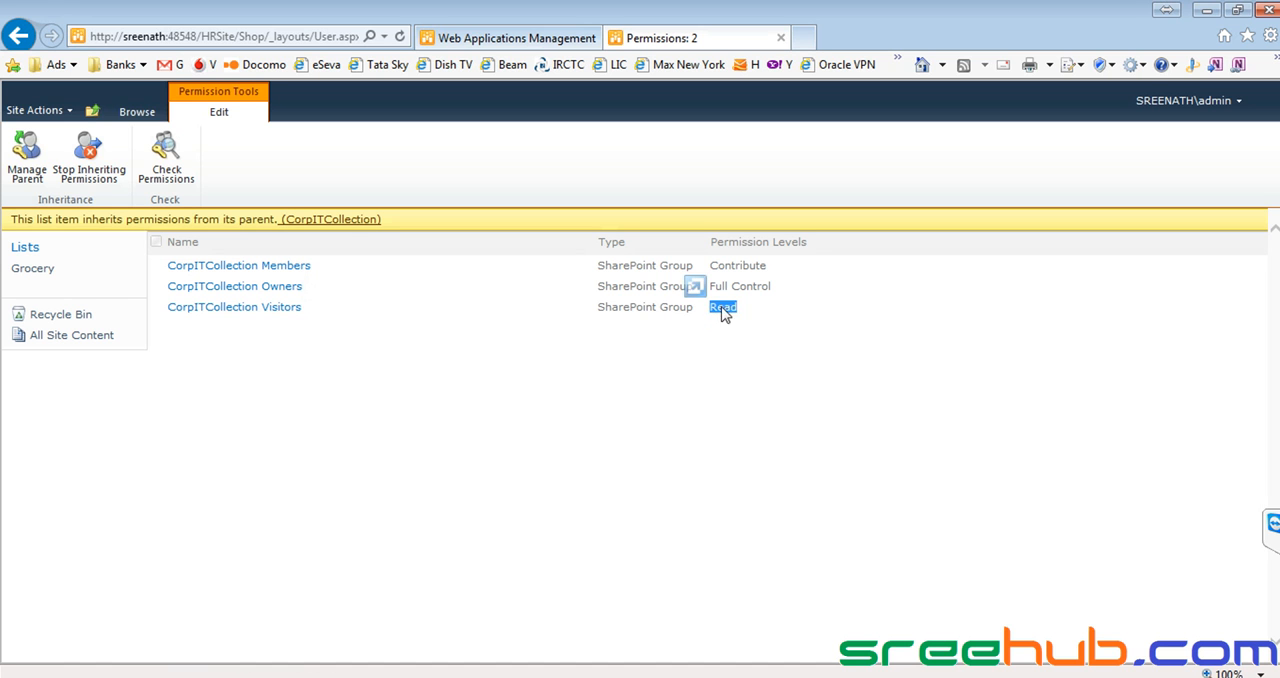
drag(757, 314, 713, 313)
drag(323, 292, 259, 288)
drag(786, 293, 713, 289)
Open the CorpITCollection Owners group and examine its members.
click(267, 290)
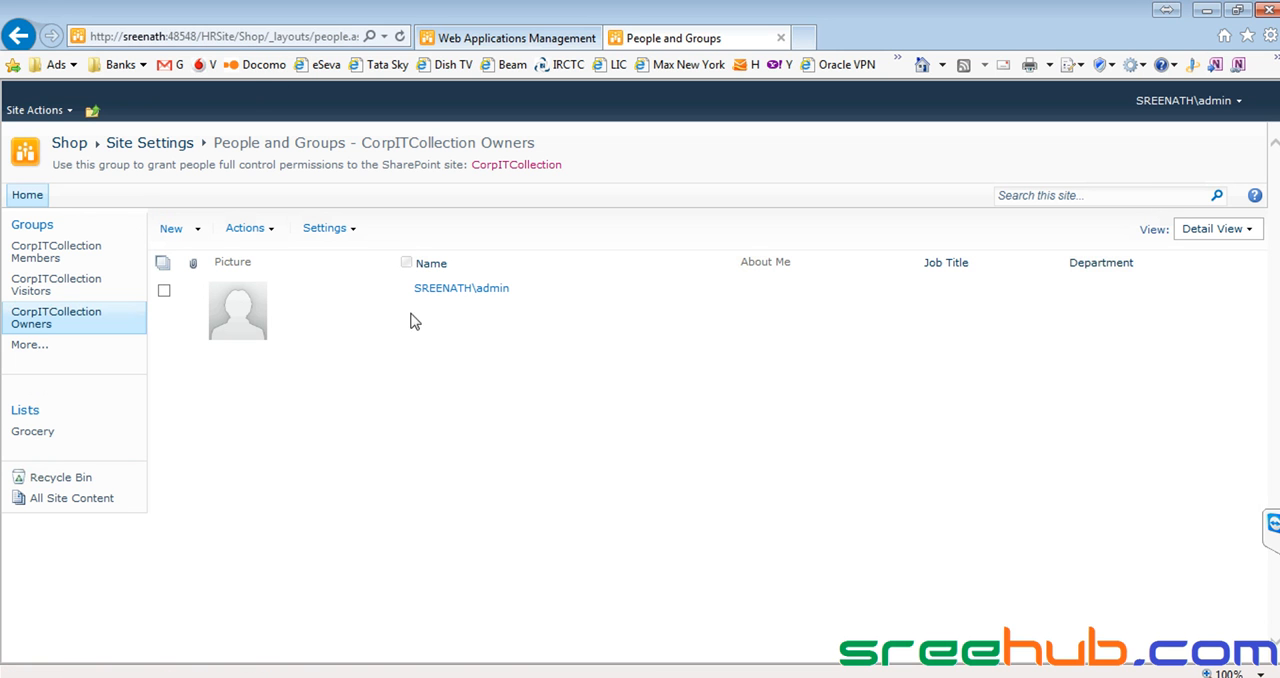
drag(523, 291, 418, 290)
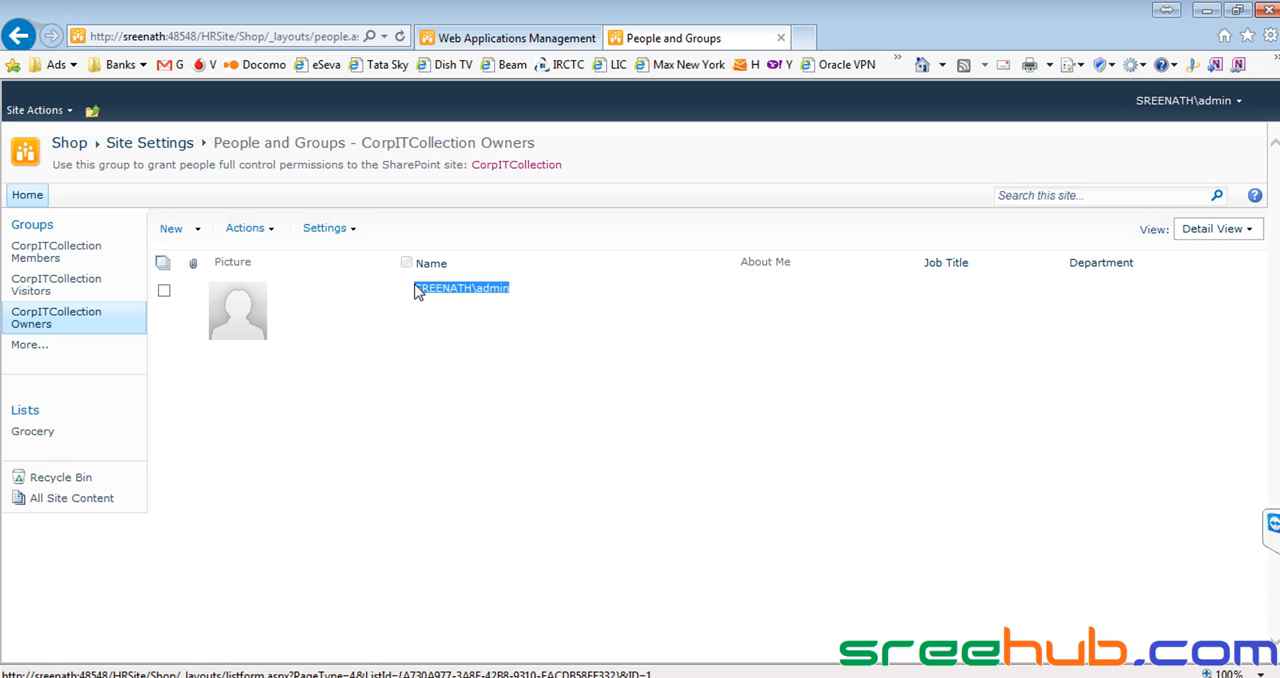
click(432, 429)
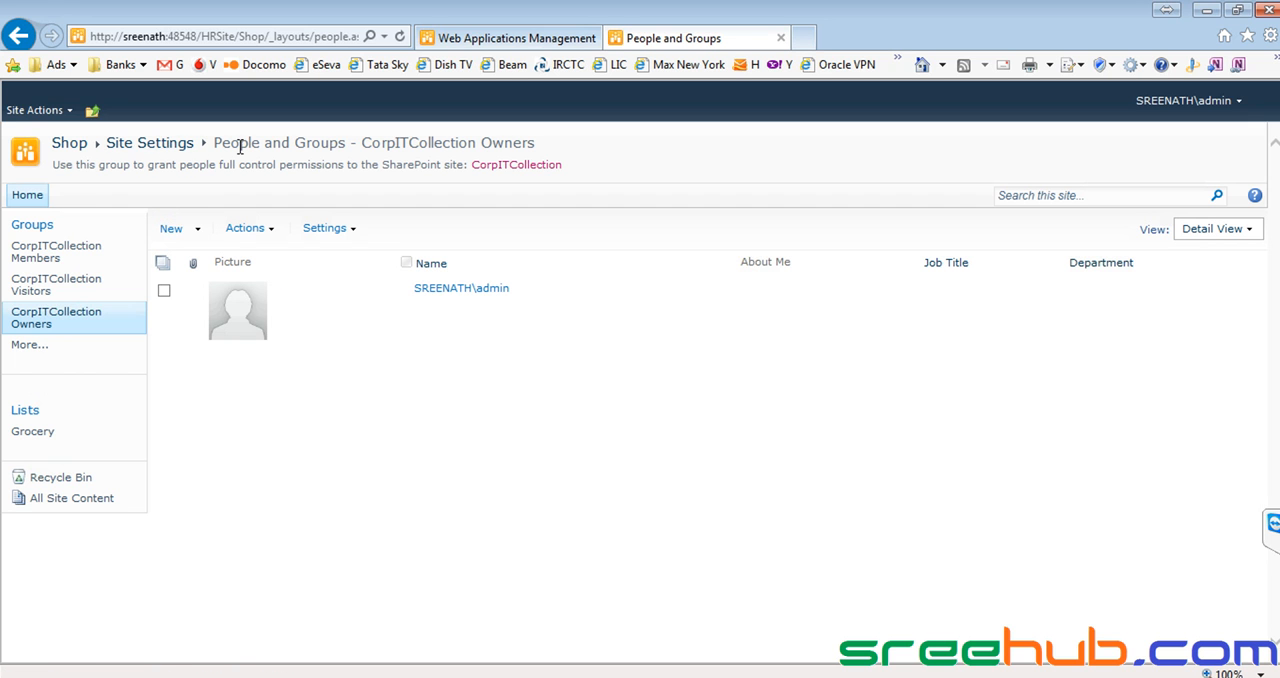
Return to the Shop site and open its Grocery list in the All Items view.
click(71, 150)
click(20, 248)
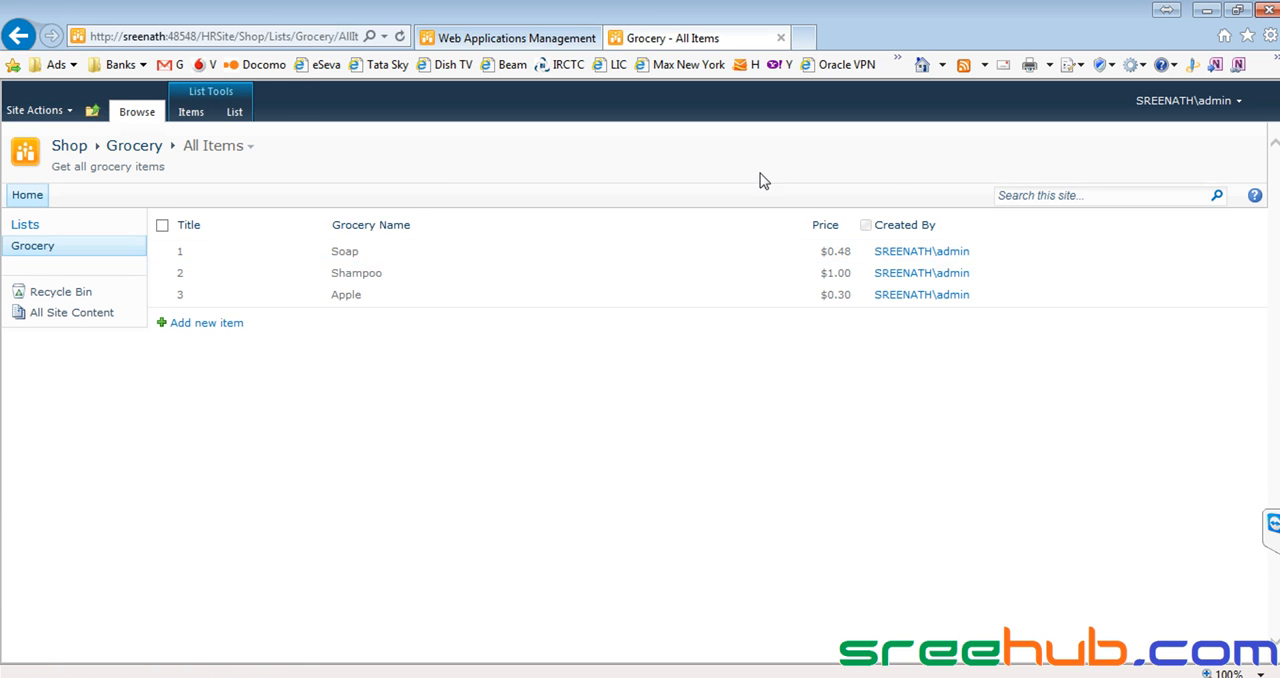
click(235, 112)
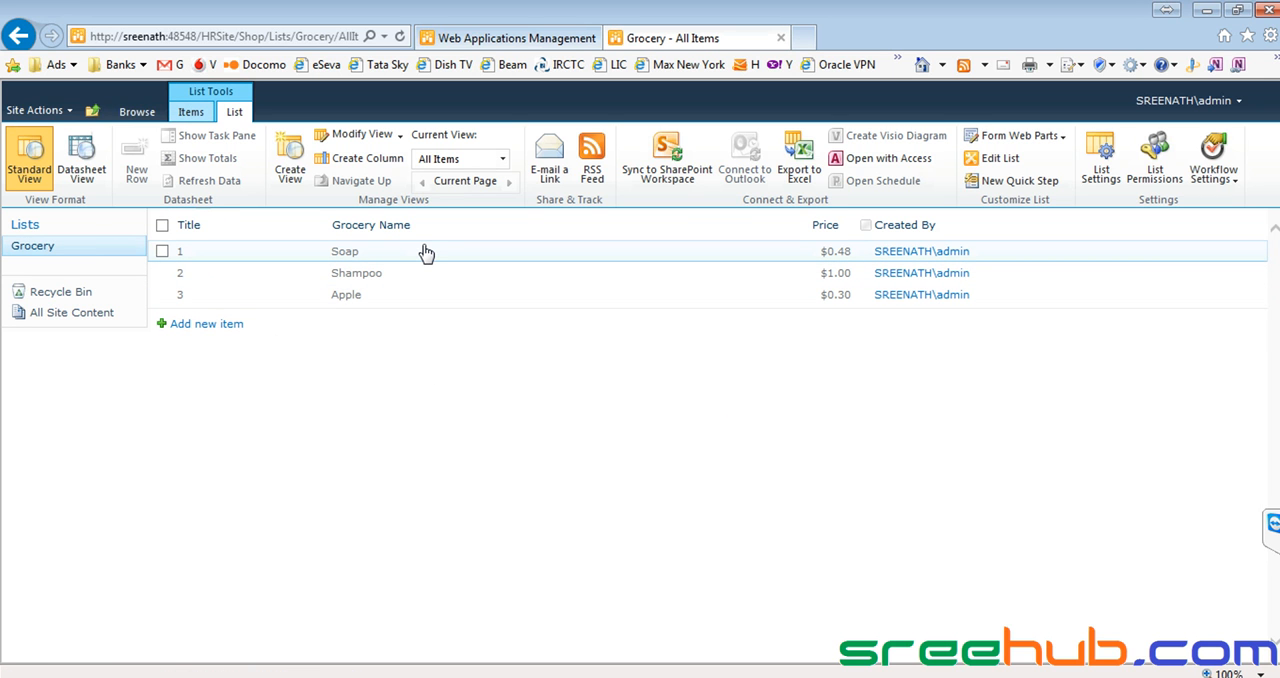
click(848, 226)
click(458, 487)
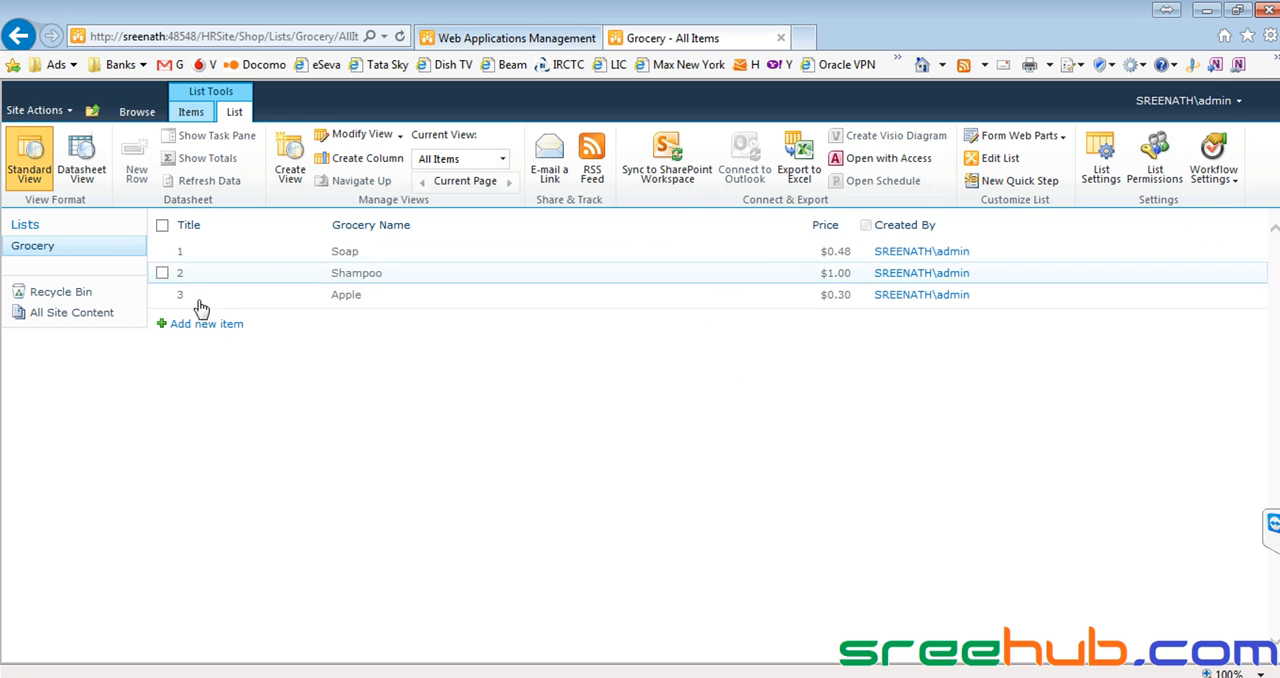
click(29, 244)
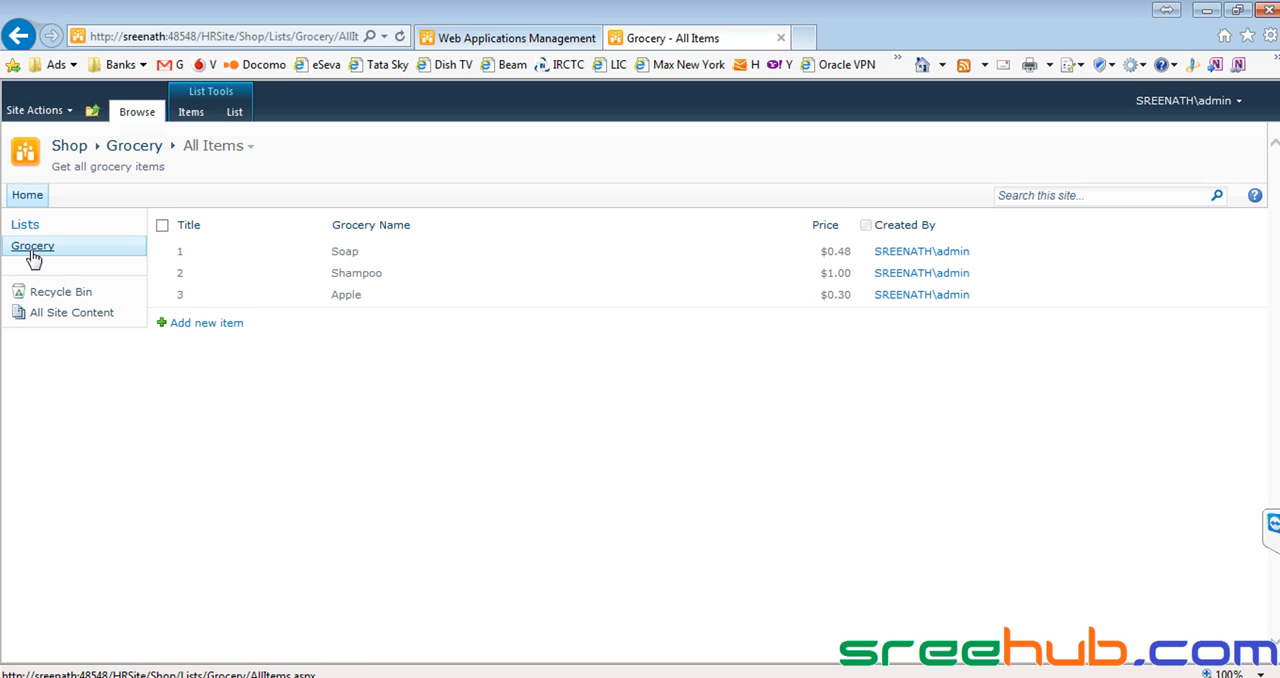
Go to the Shop site's home page and examine its description text.
click(80, 150)
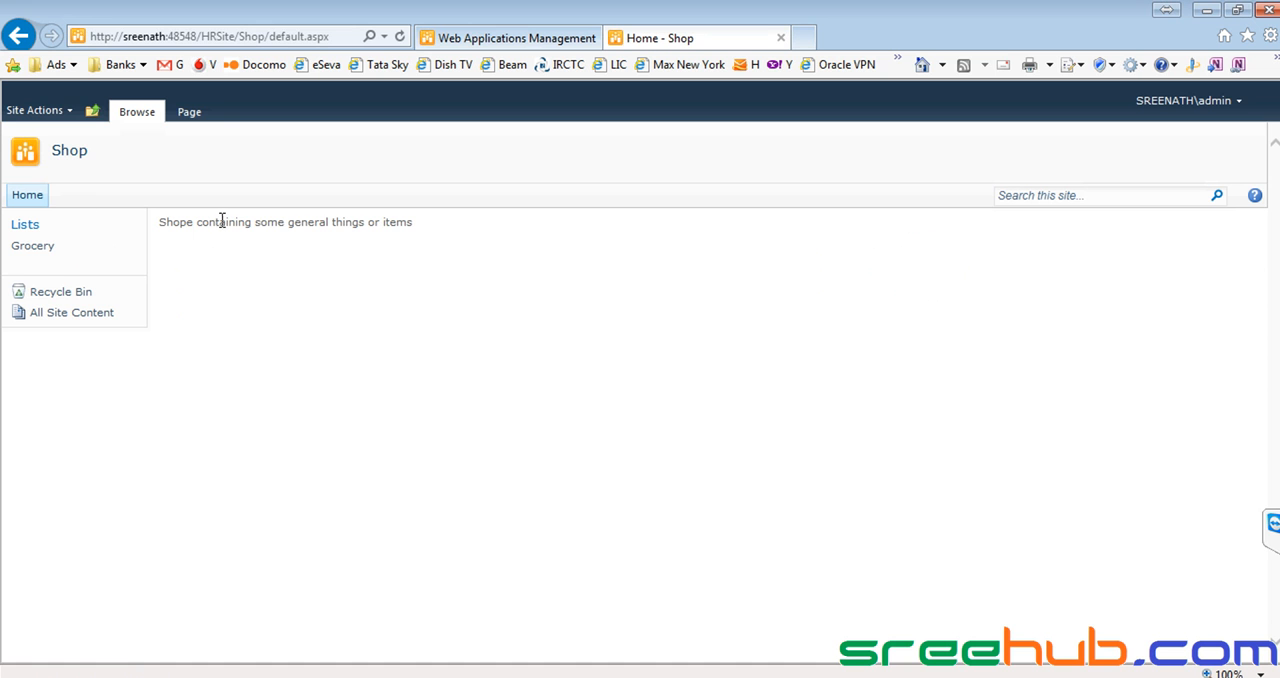
drag(222, 221, 416, 224)
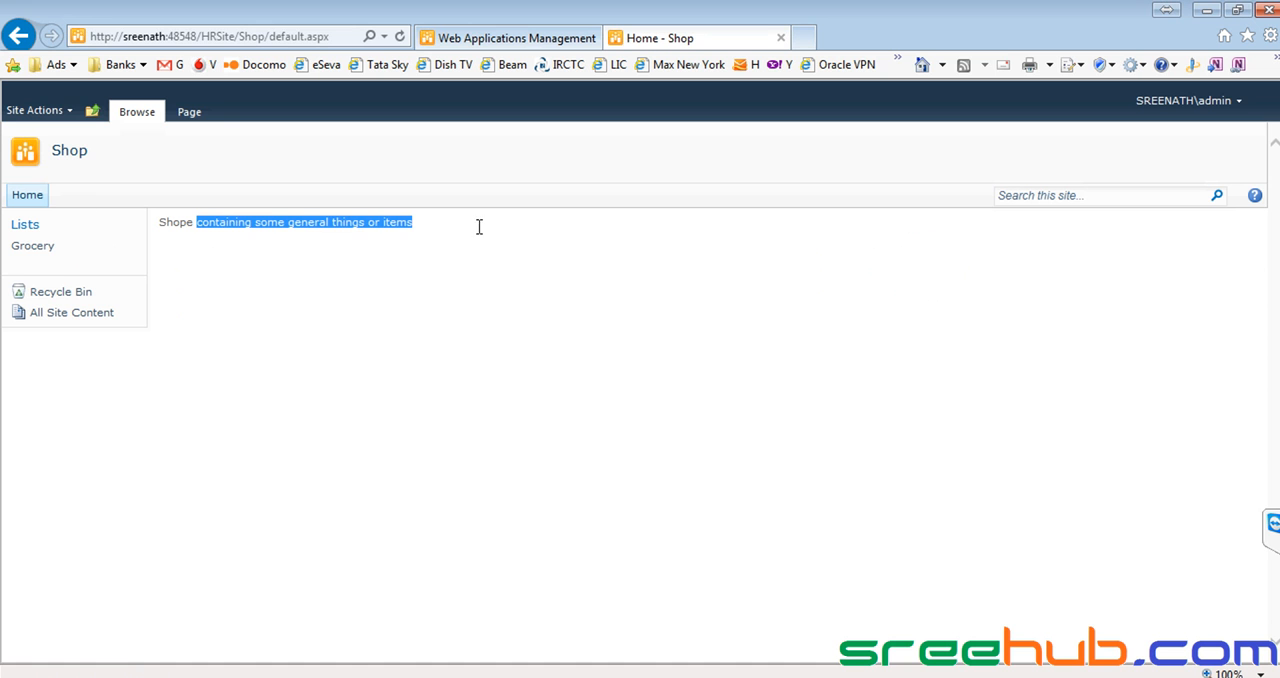
Open the Shop site's Grocery list to view its items, and return to the site's home page.
click(37, 256)
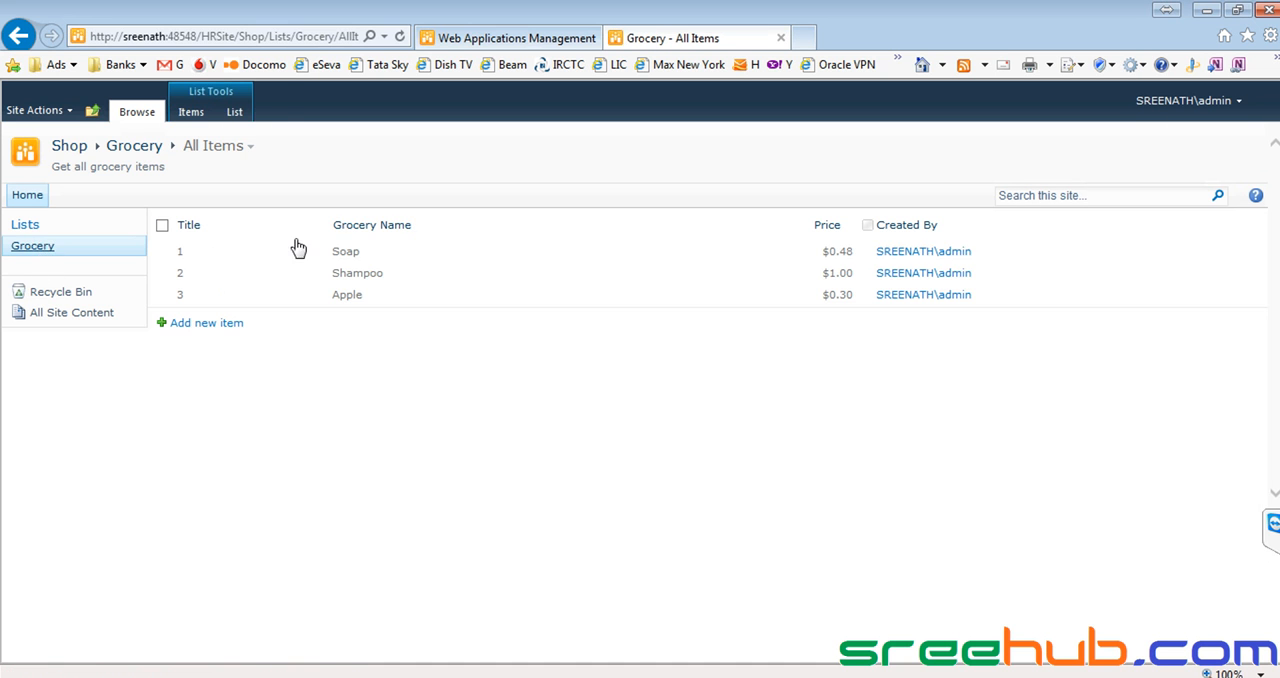
click(66, 147)
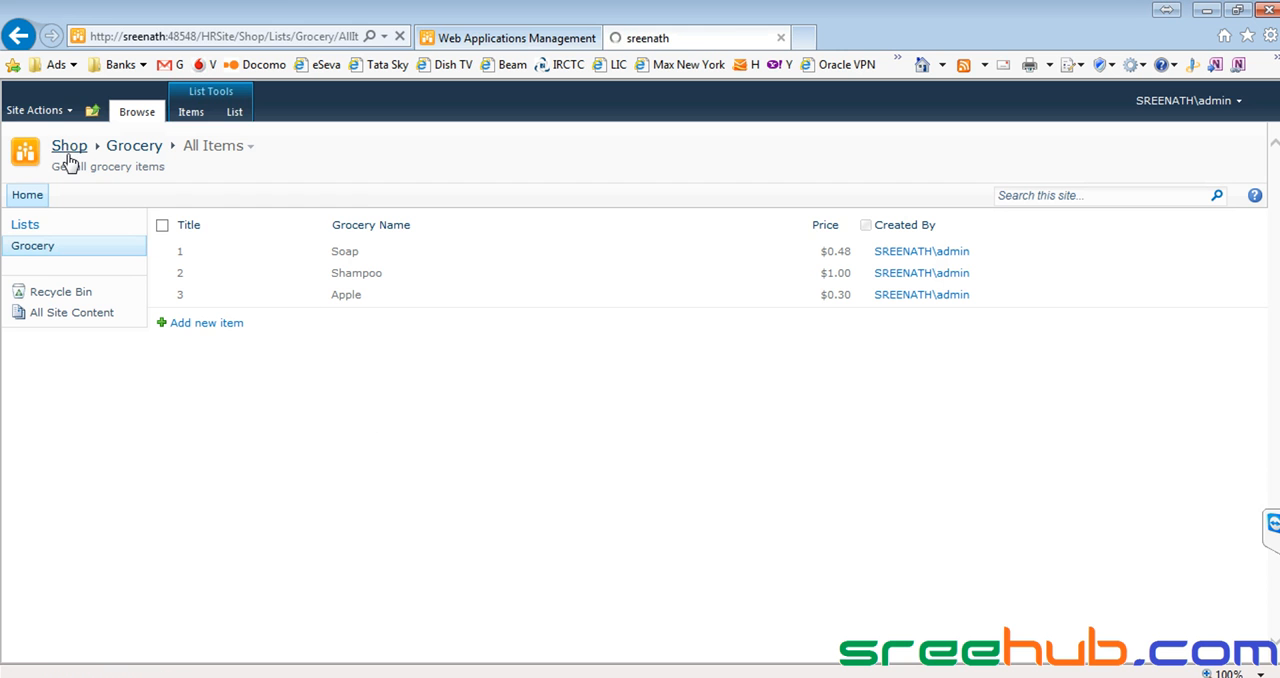
Start creating a Contacts list on the Shop site and name it ShopKeeperContacts.
click(36, 110)
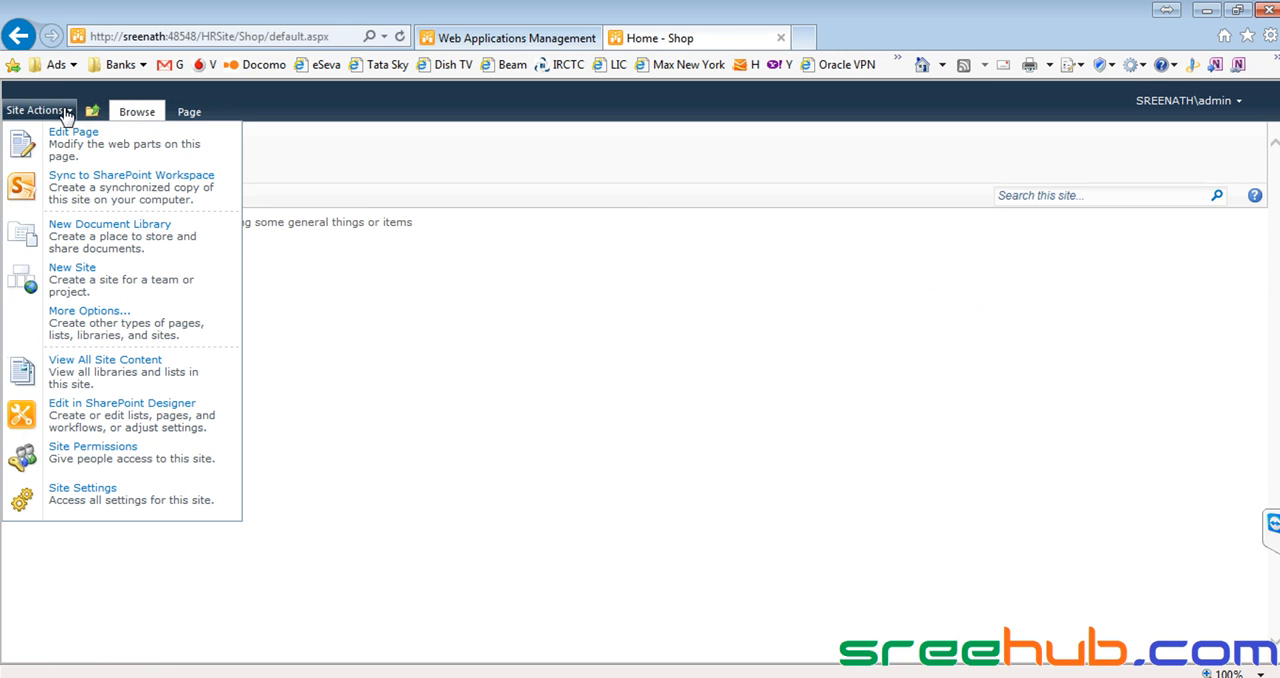
click(110, 330)
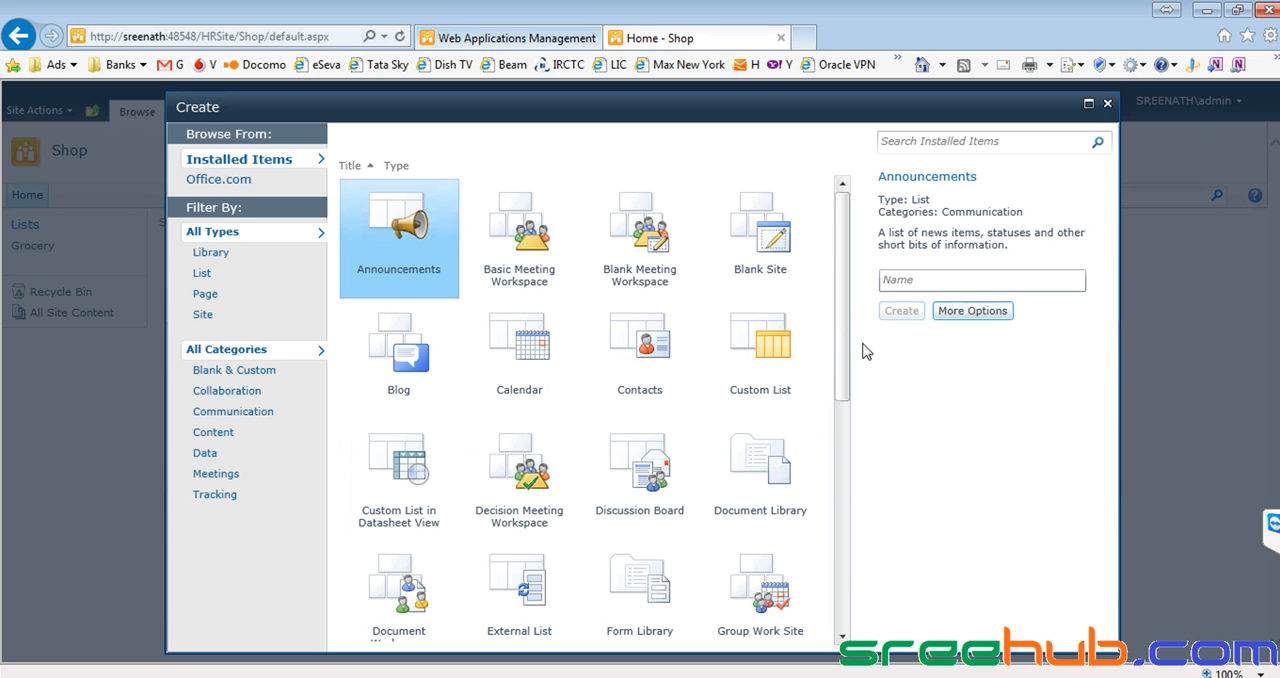
click(205, 275)
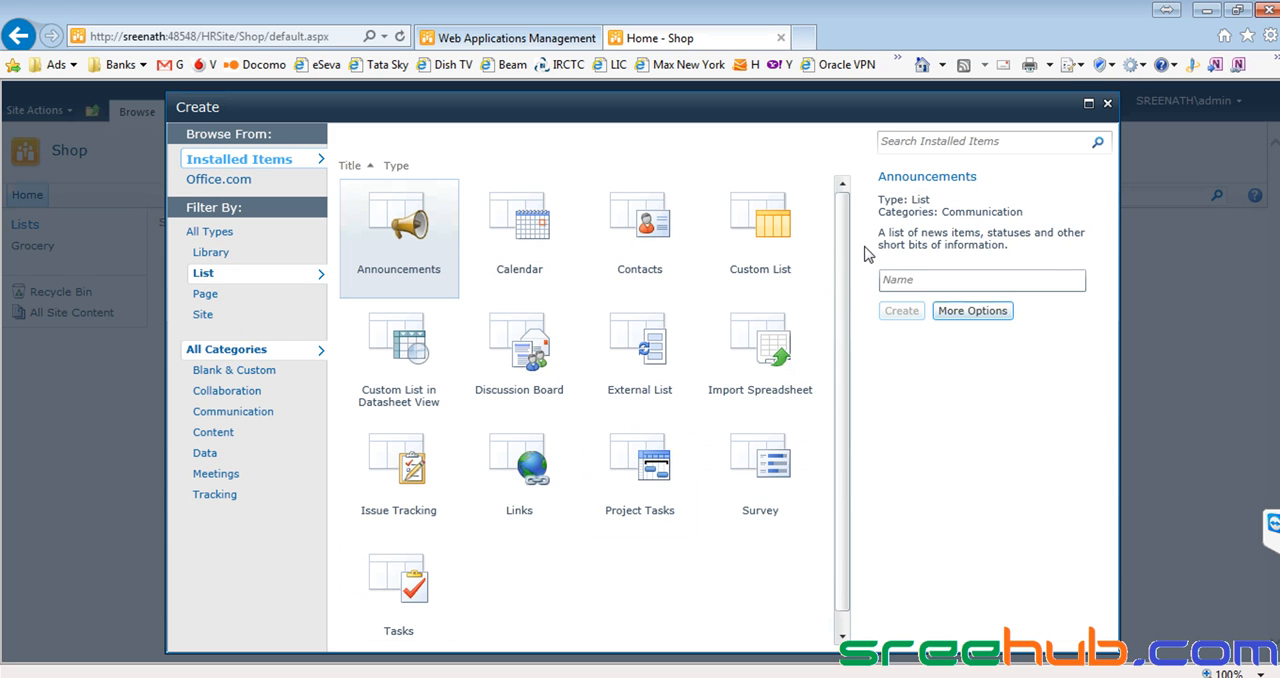
click(651, 250)
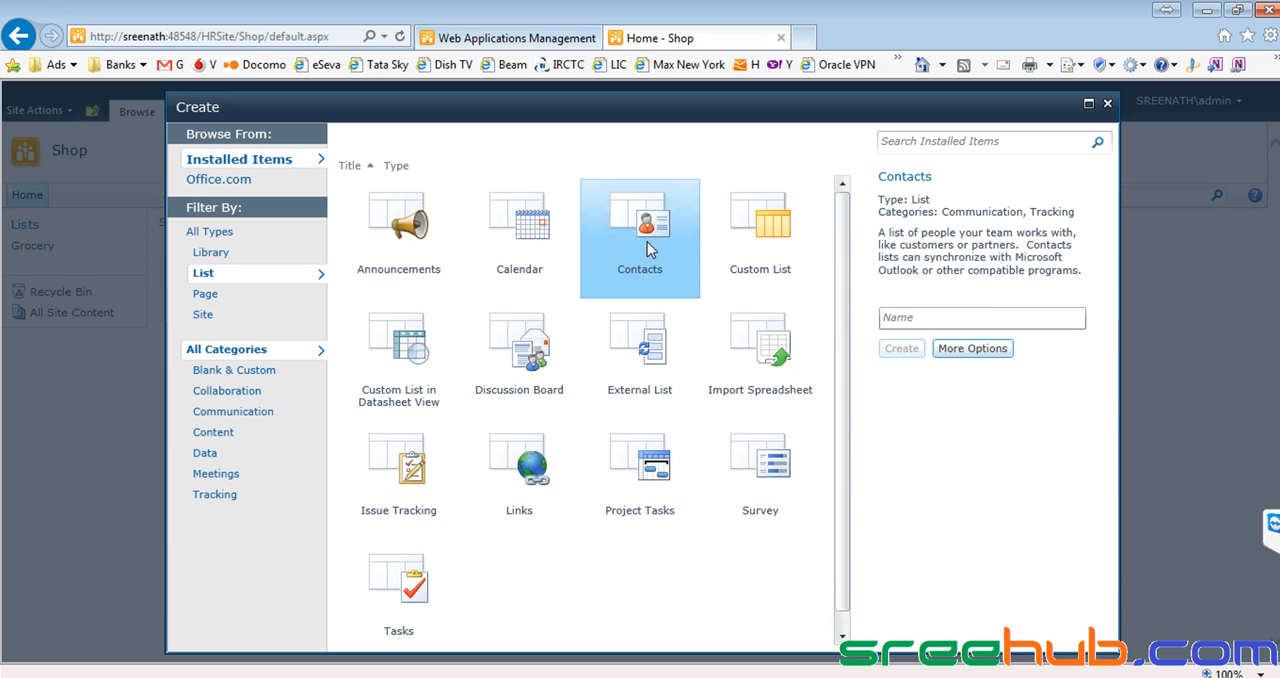
click(921, 319)
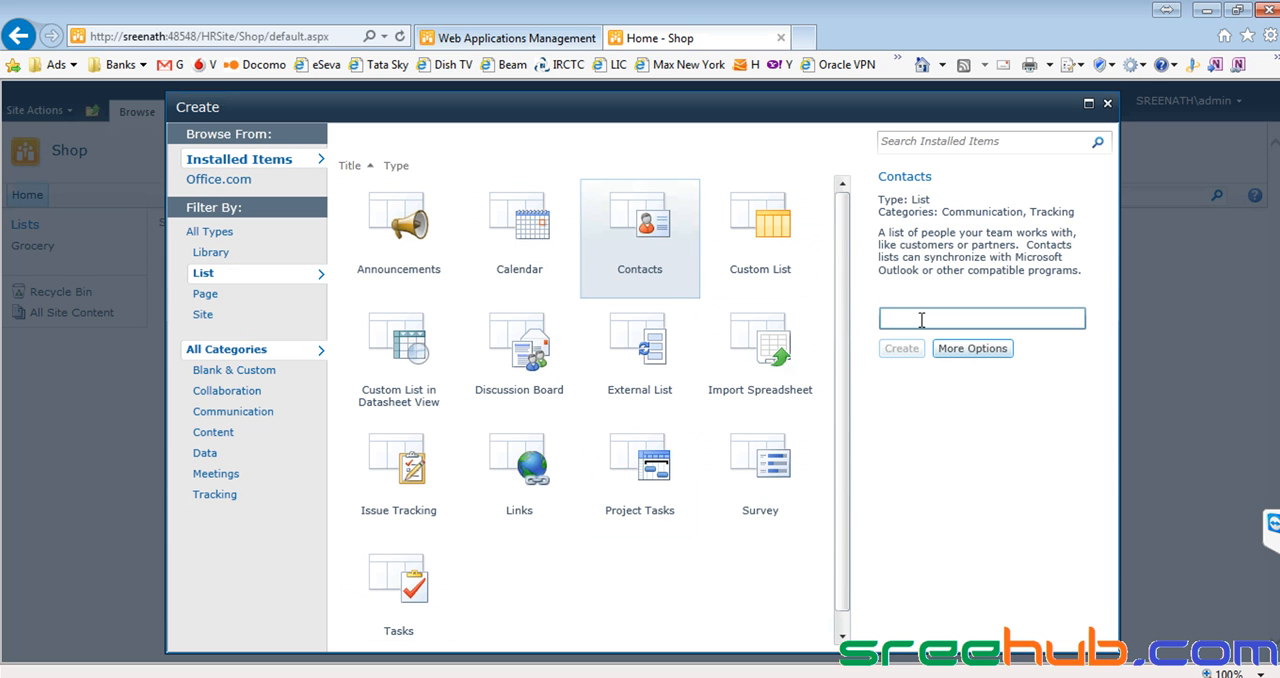
text(ShopKeeperContacts)
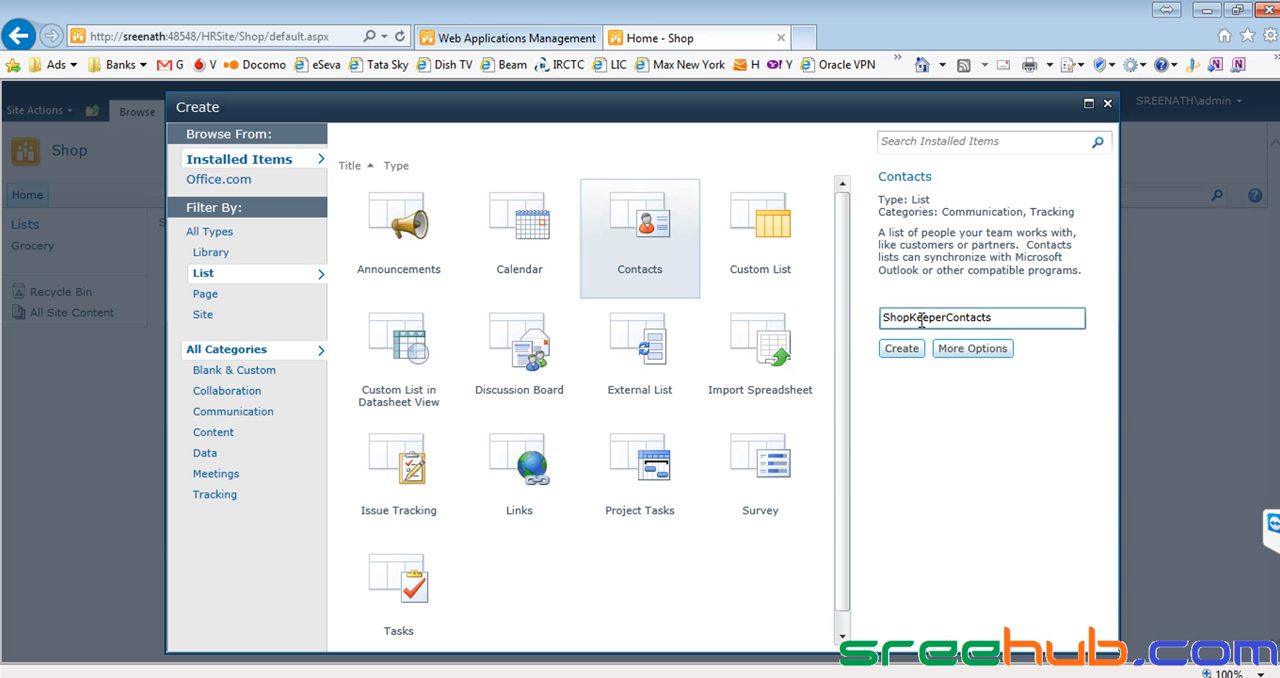
Add the description "Contacts of Dealer", set the list to display on the Quick Launch, and create it.
click(942, 345)
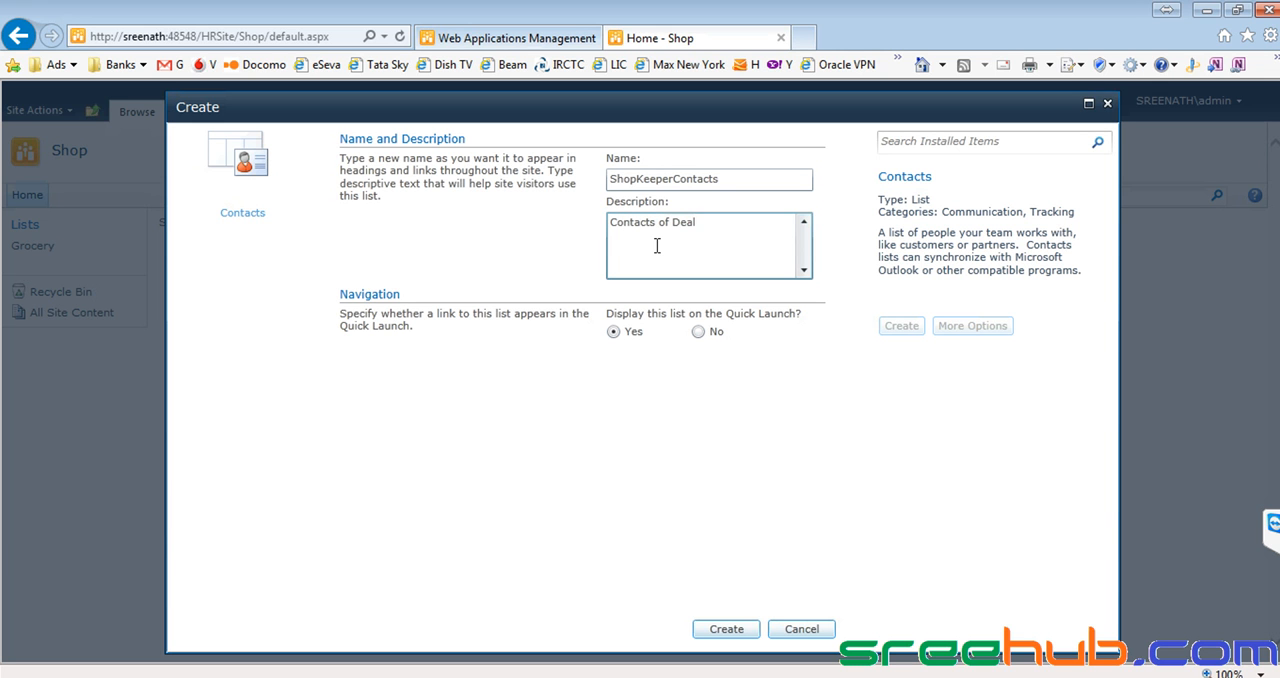
click(609, 315)
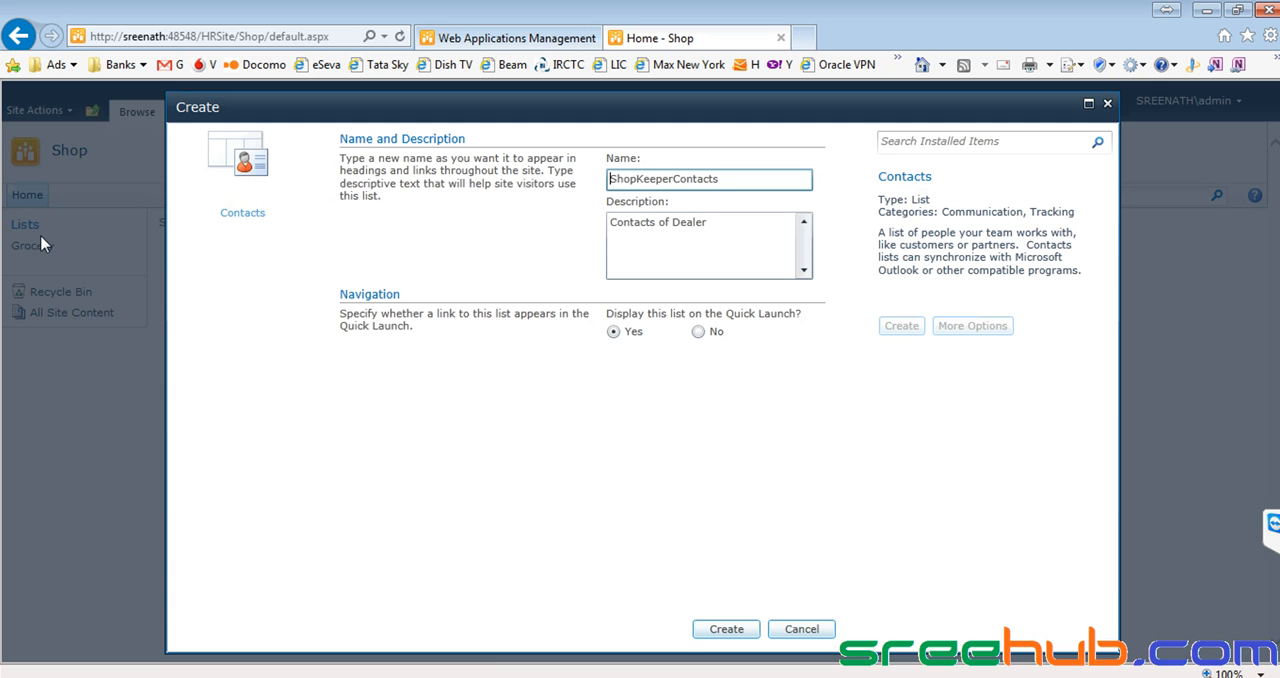
click(614, 333)
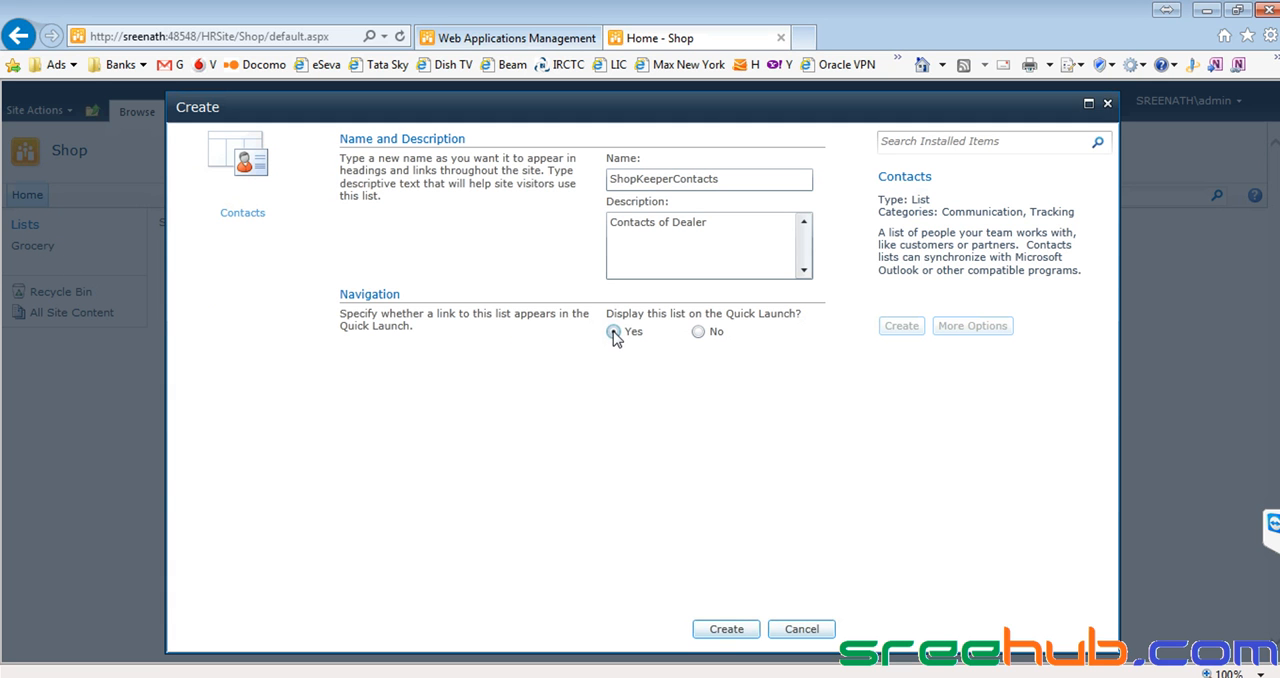
click(716, 631)
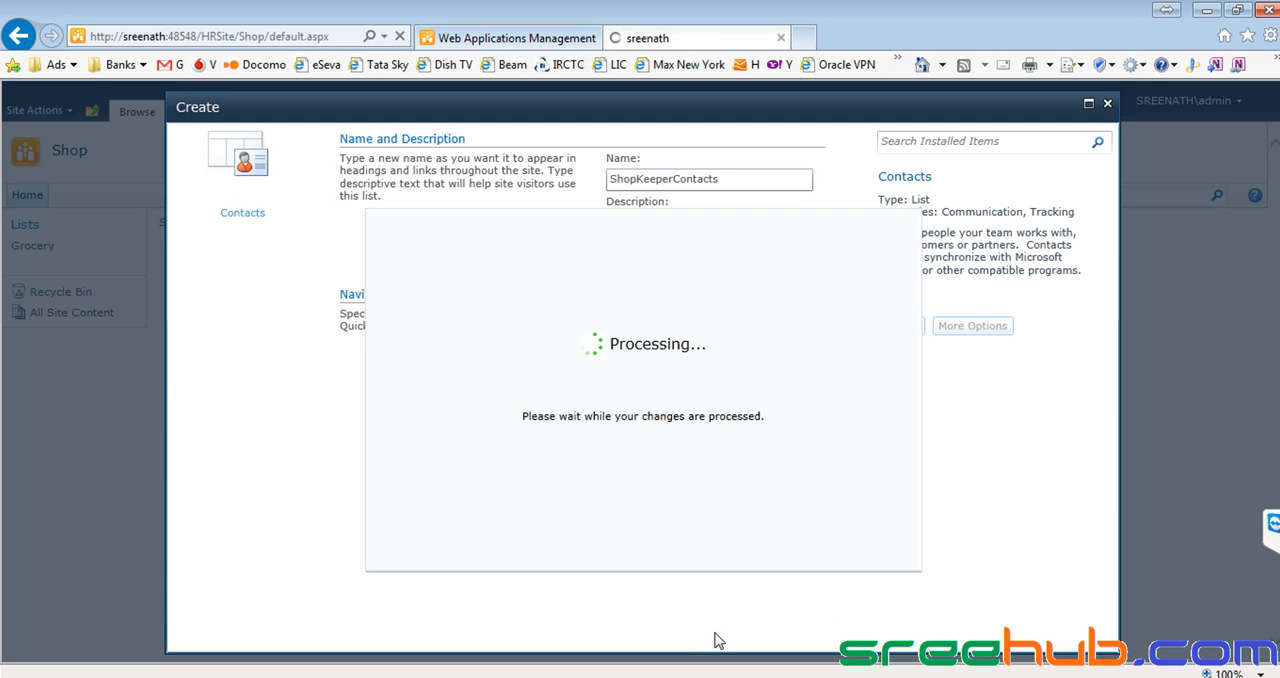
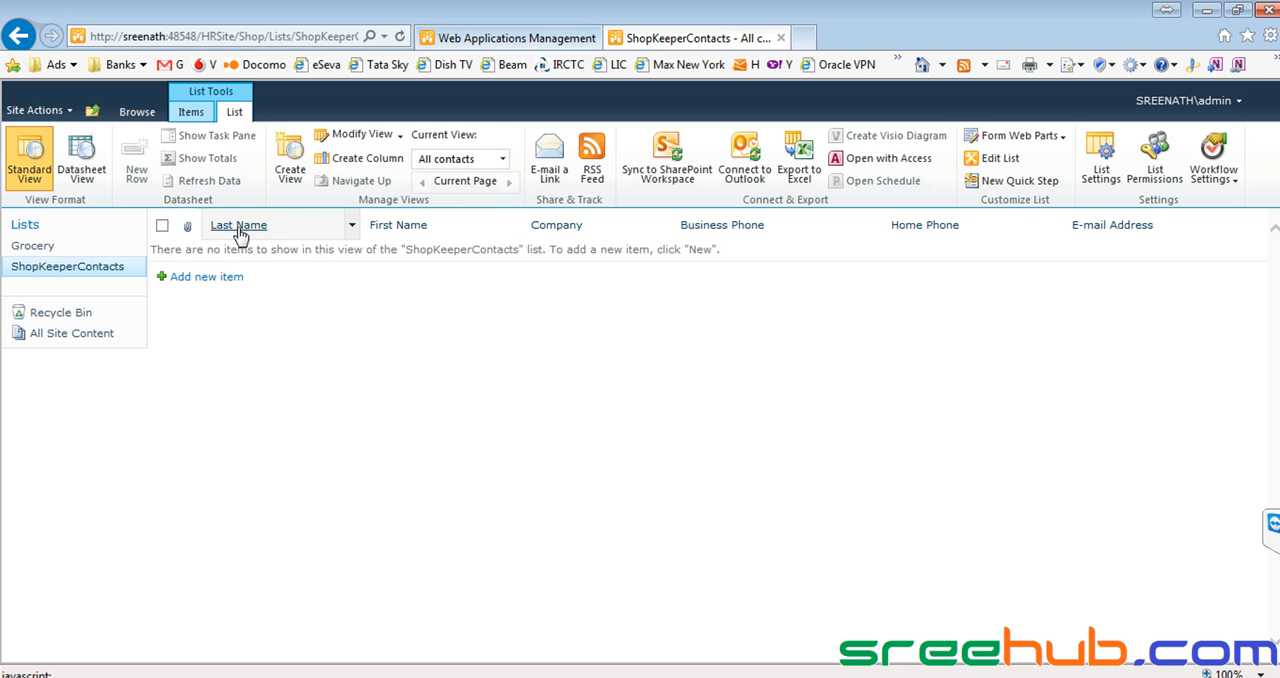
View the ShopKeeperContacts list settings, look at the Grocery list's columns for comparison, and return to the ShopKeeperContacts list.
click(1104, 174)
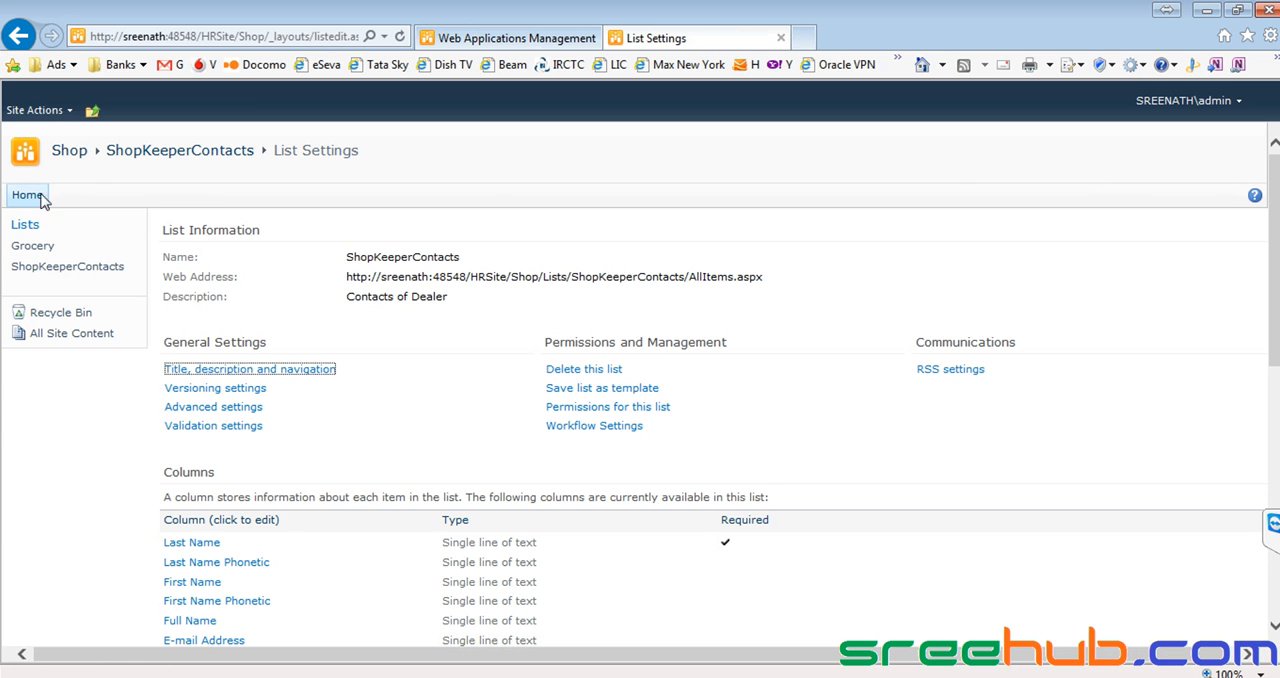
click(68, 151)
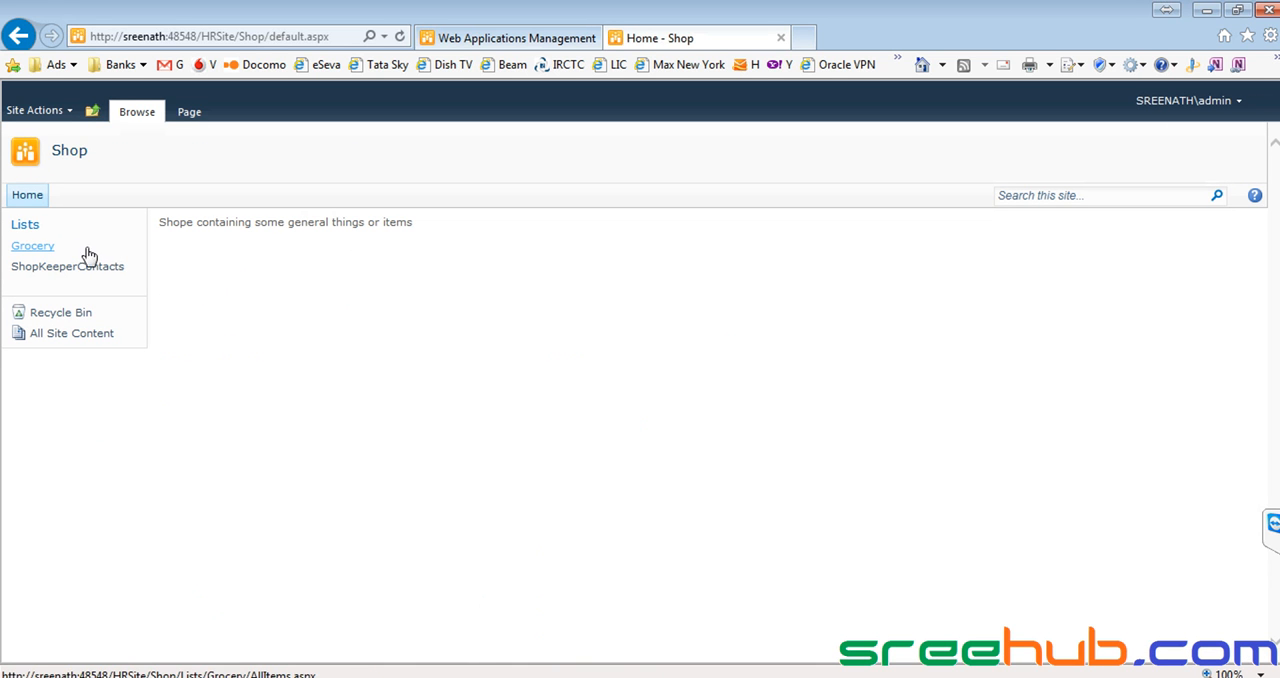
click(37, 251)
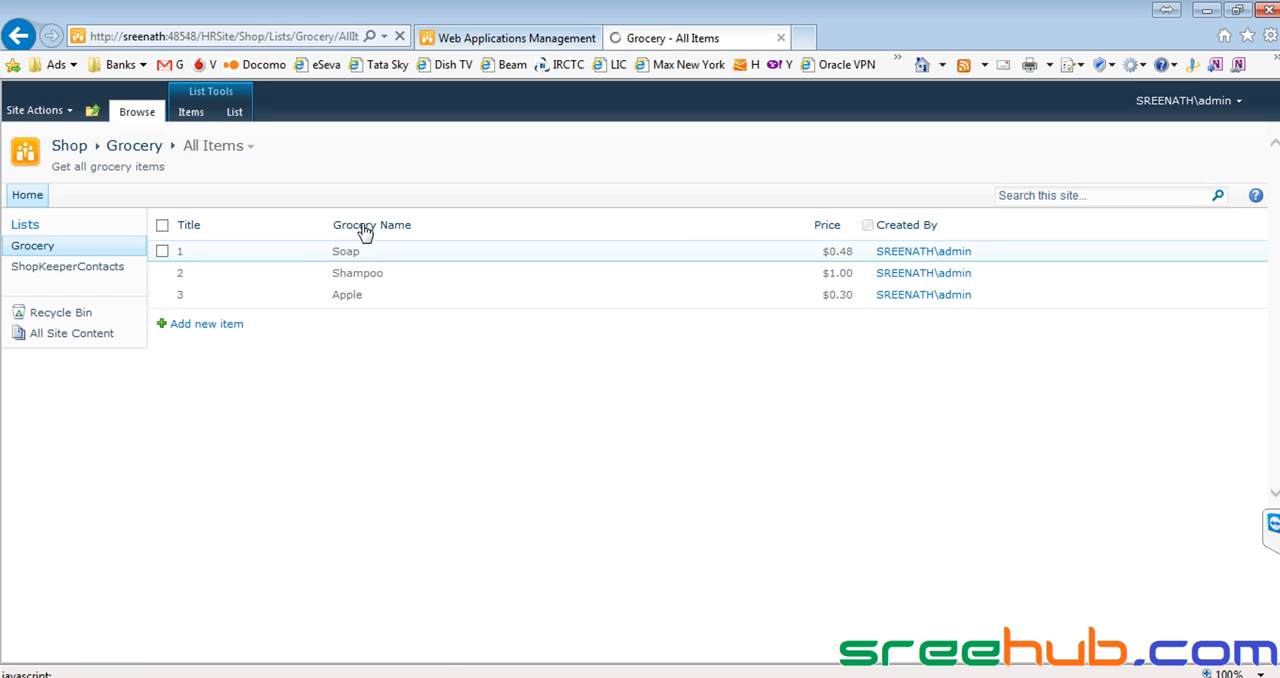
click(80, 274)
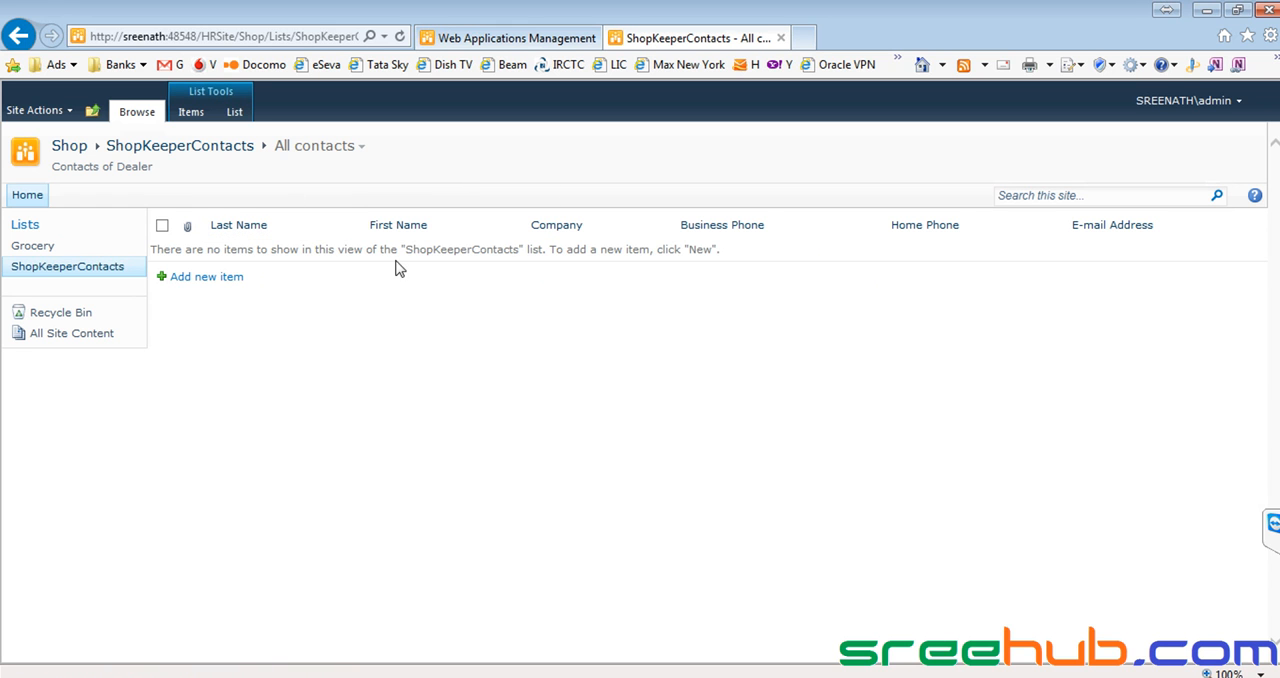
Modify the ShopKeeperContacts list's All contacts view to hide the Attachments column and display the Address and City columns.
click(234, 113)
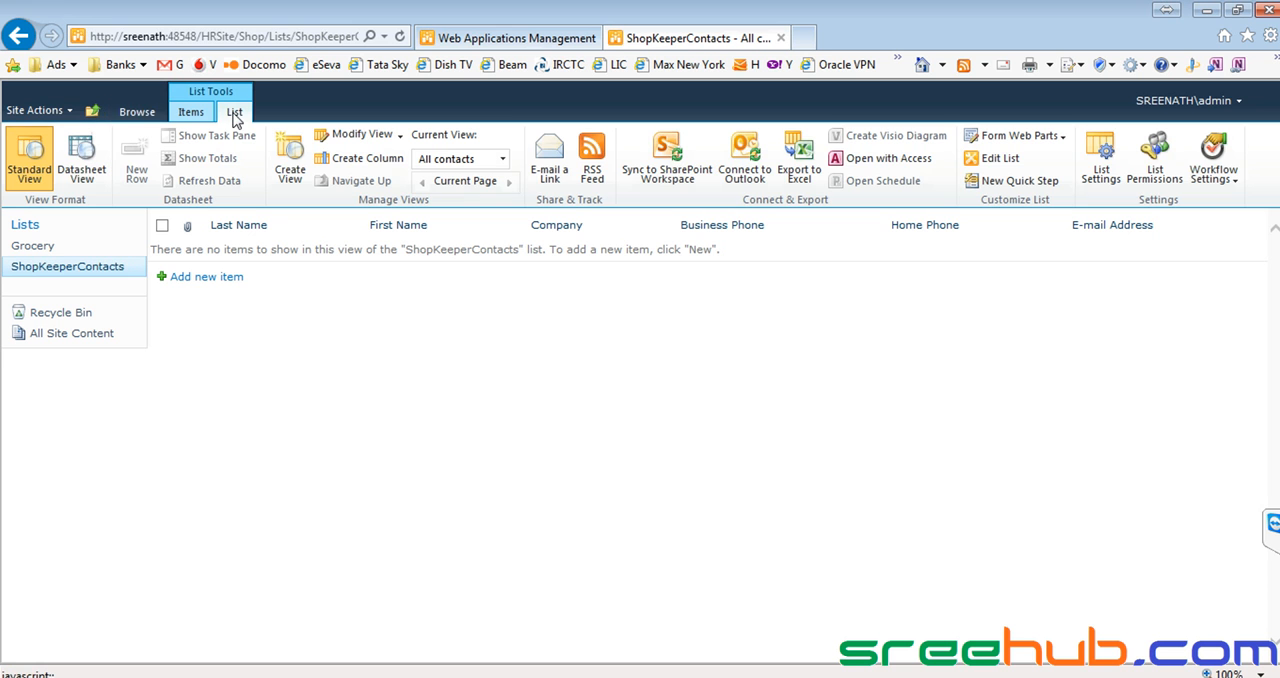
click(1100, 172)
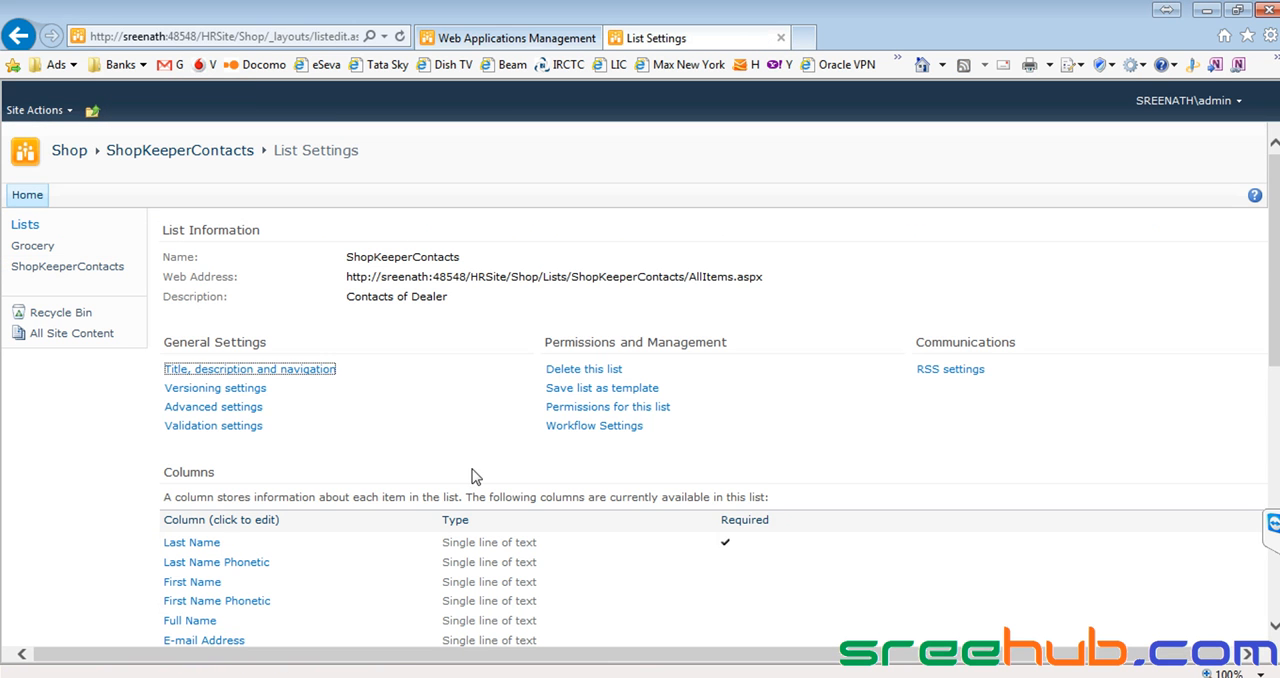
scroll(440, 455, down, 3)
scroll(597, 363, down, 3)
click(210, 606)
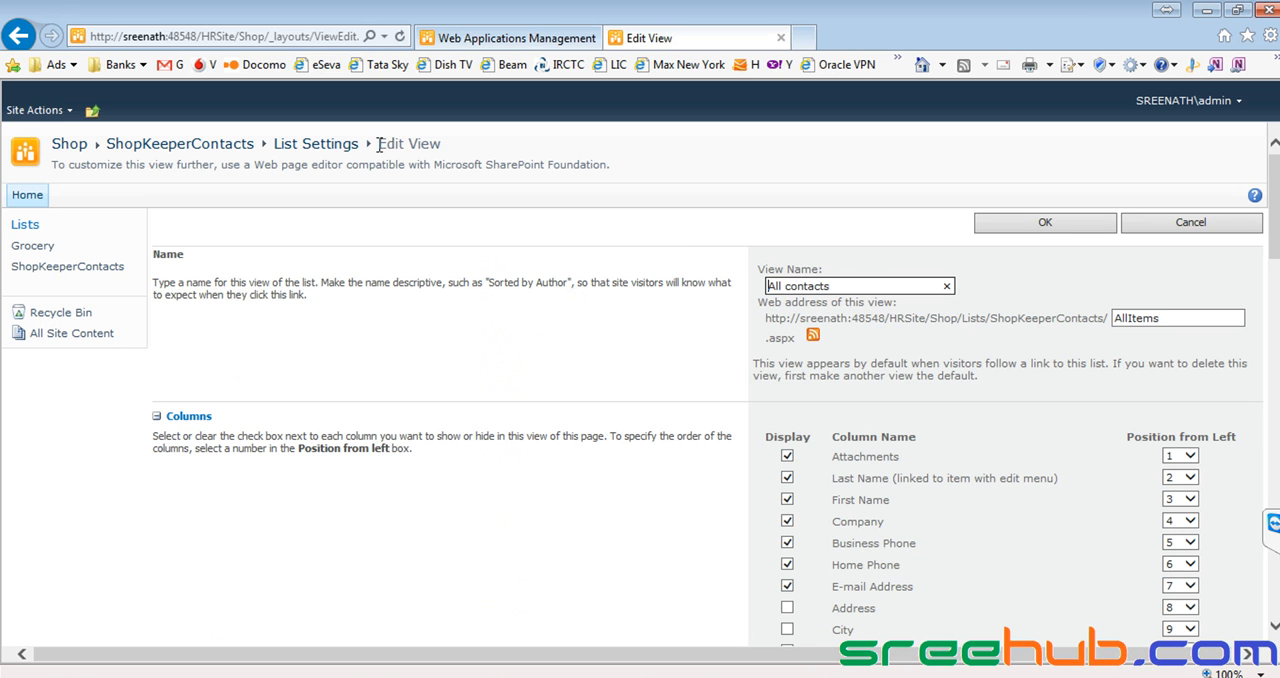
triple_click(423, 146)
scroll(612, 386, down, 1)
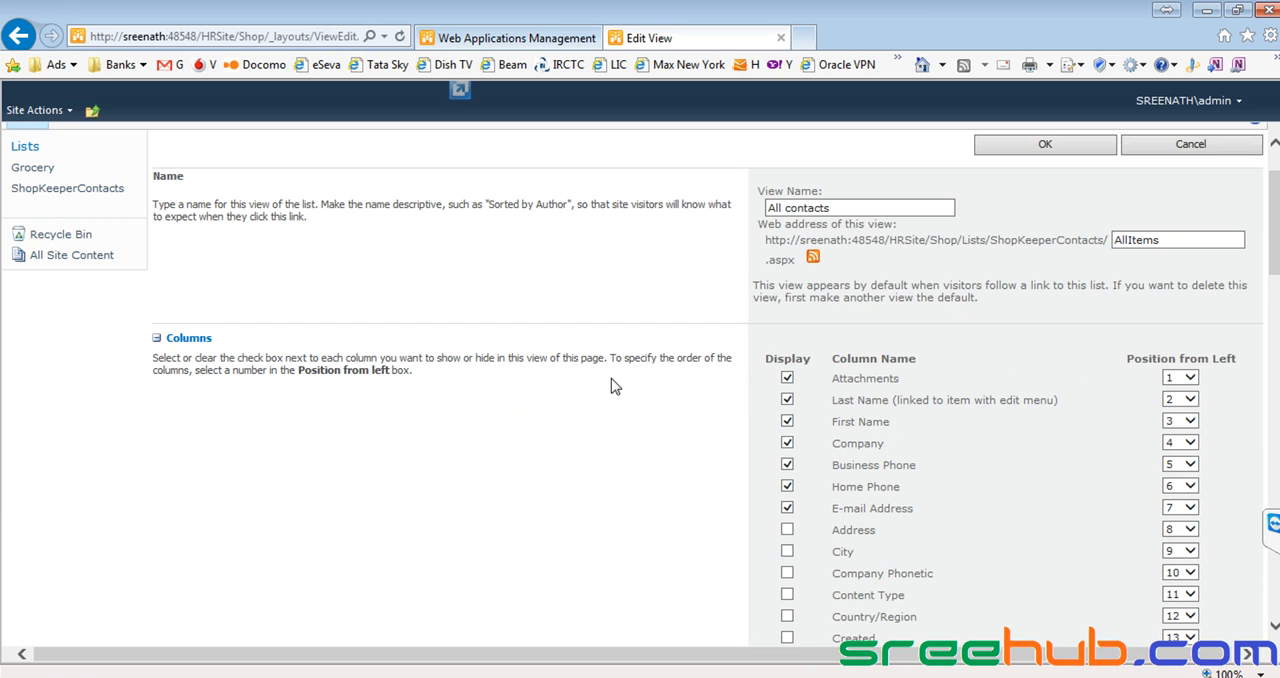
click(787, 378)
scroll(832, 384, down, 1)
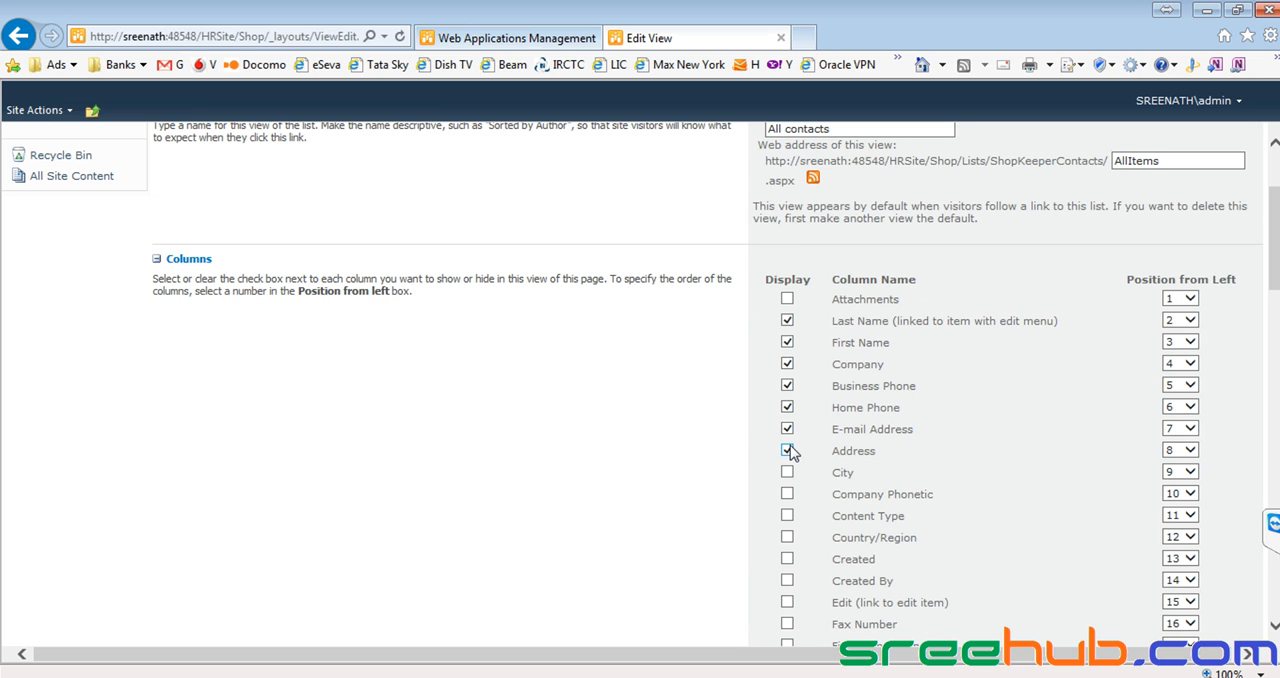
click(787, 473)
scroll(962, 314, up, 3)
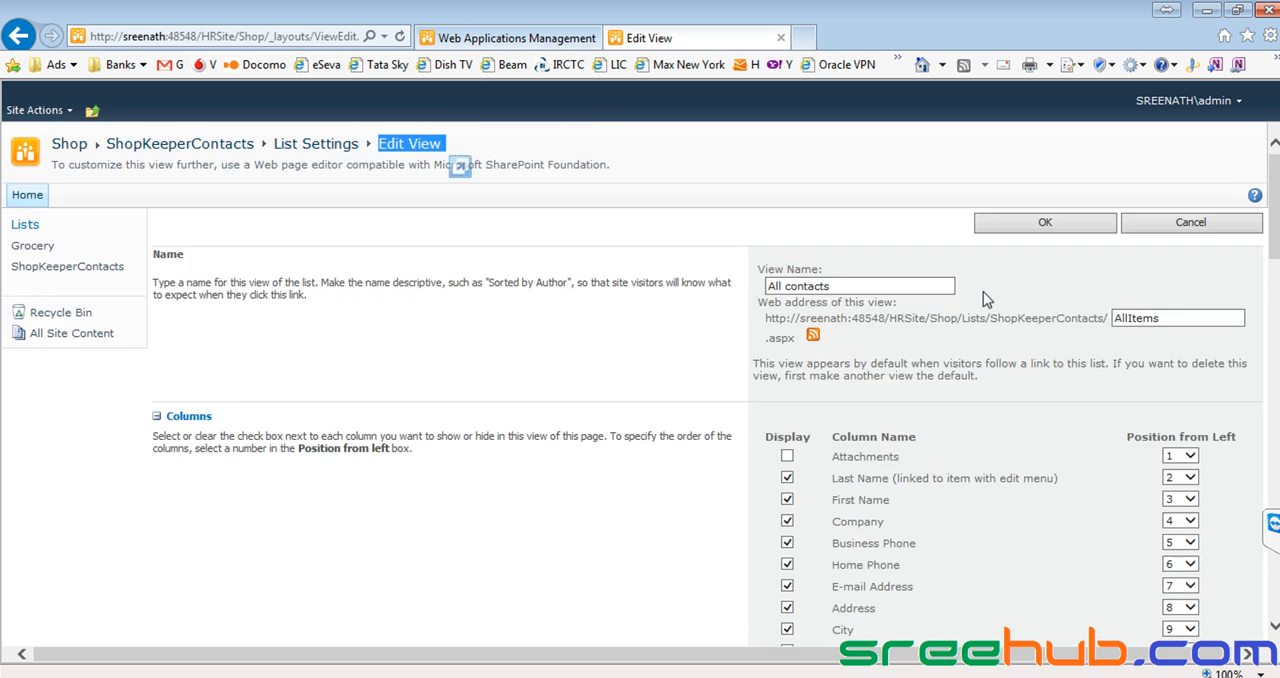
click(1045, 222)
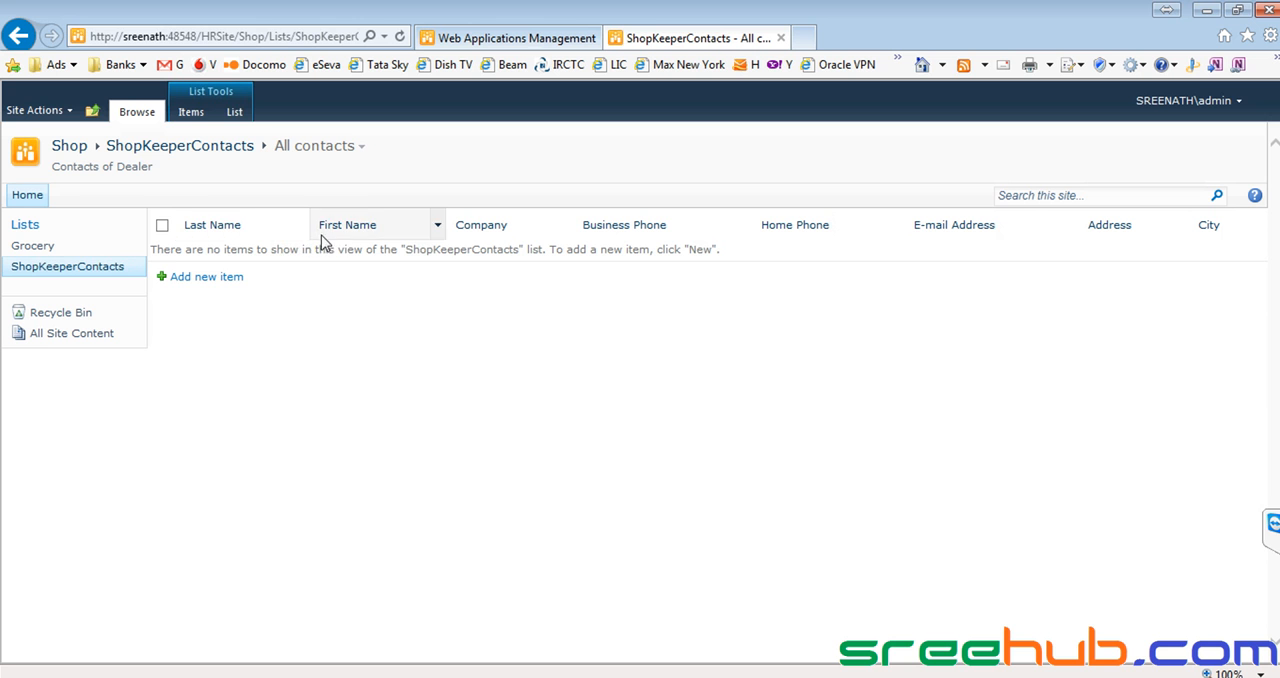
Reorder the ShopKeeperContacts list's All contacts view so First Name is in position 1 and Last Name in position 2.
click(100, 270)
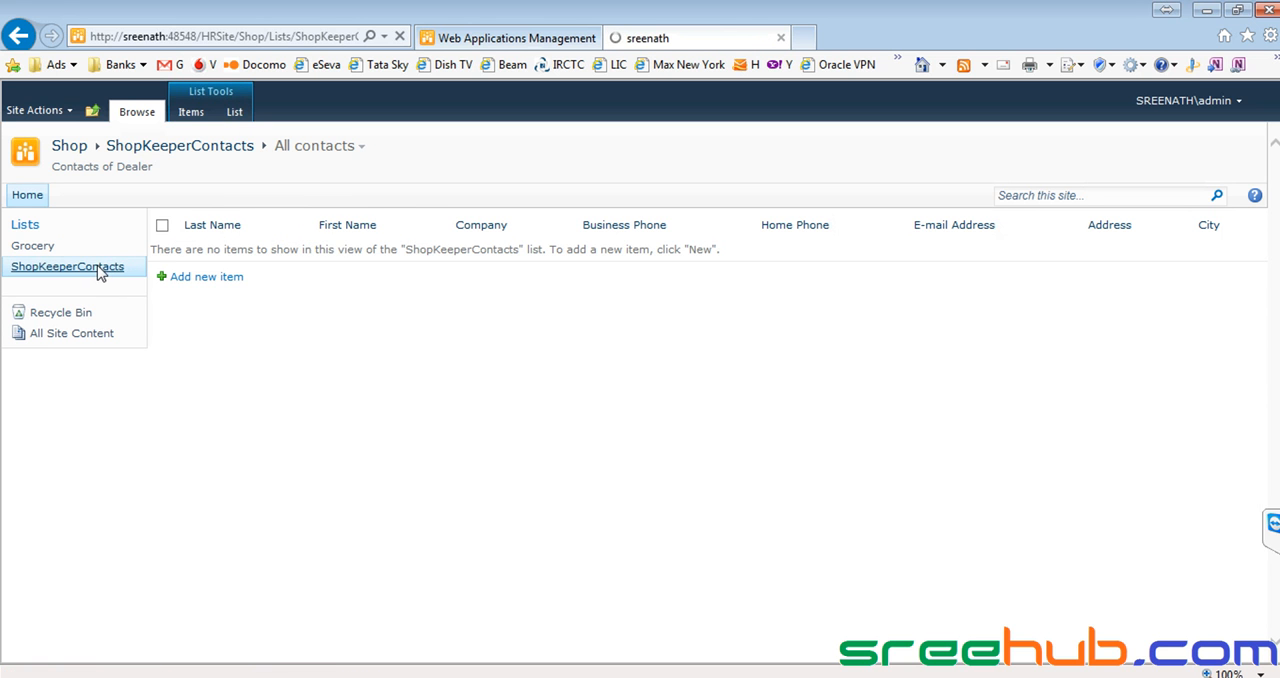
click(236, 114)
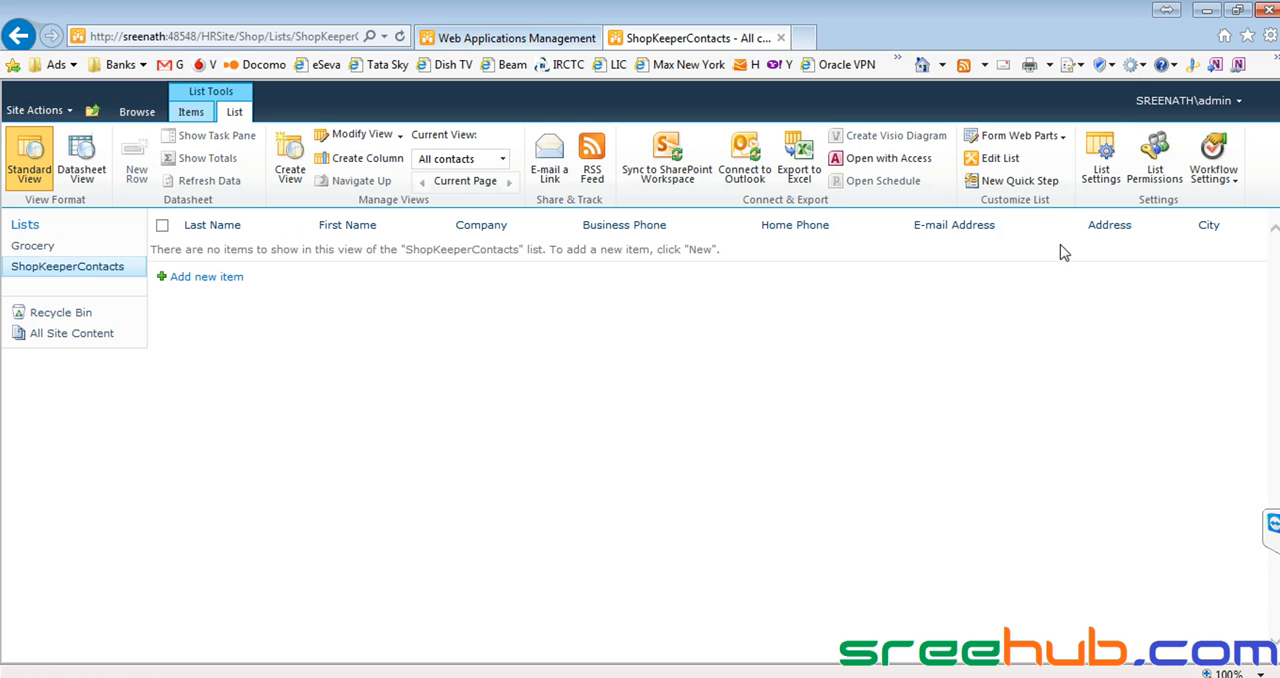
click(1103, 173)
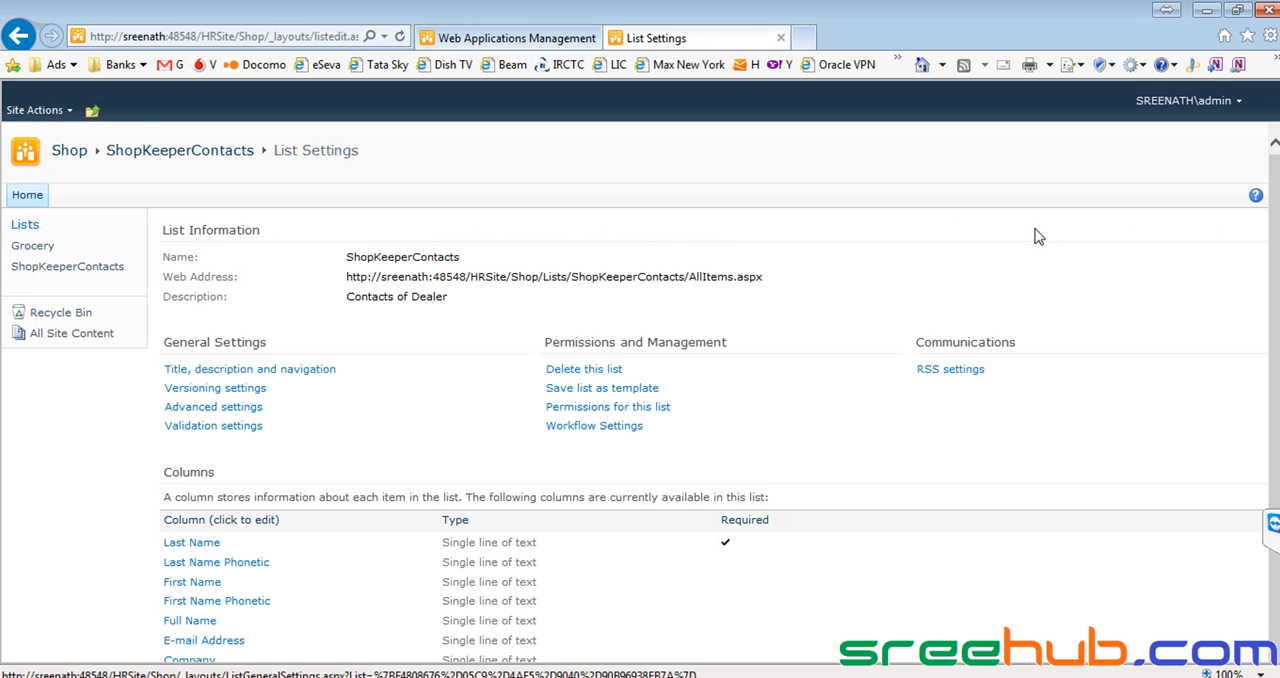
scroll(680, 420, down, 6)
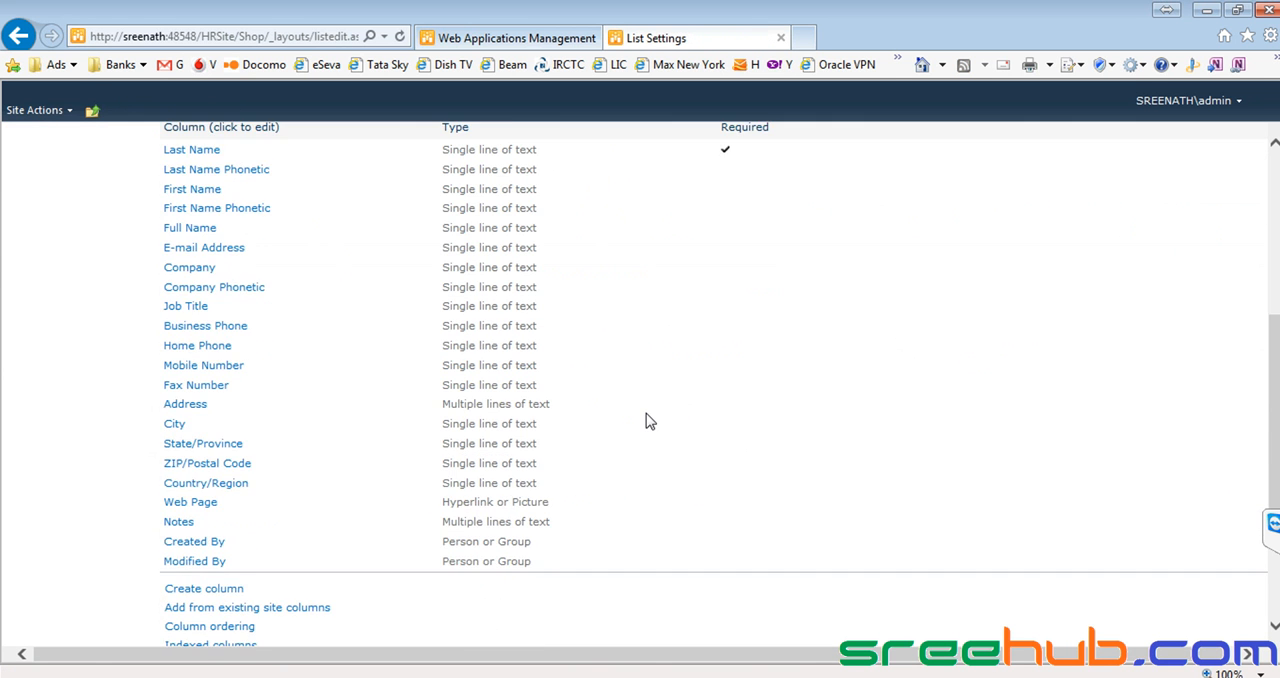
click(194, 551)
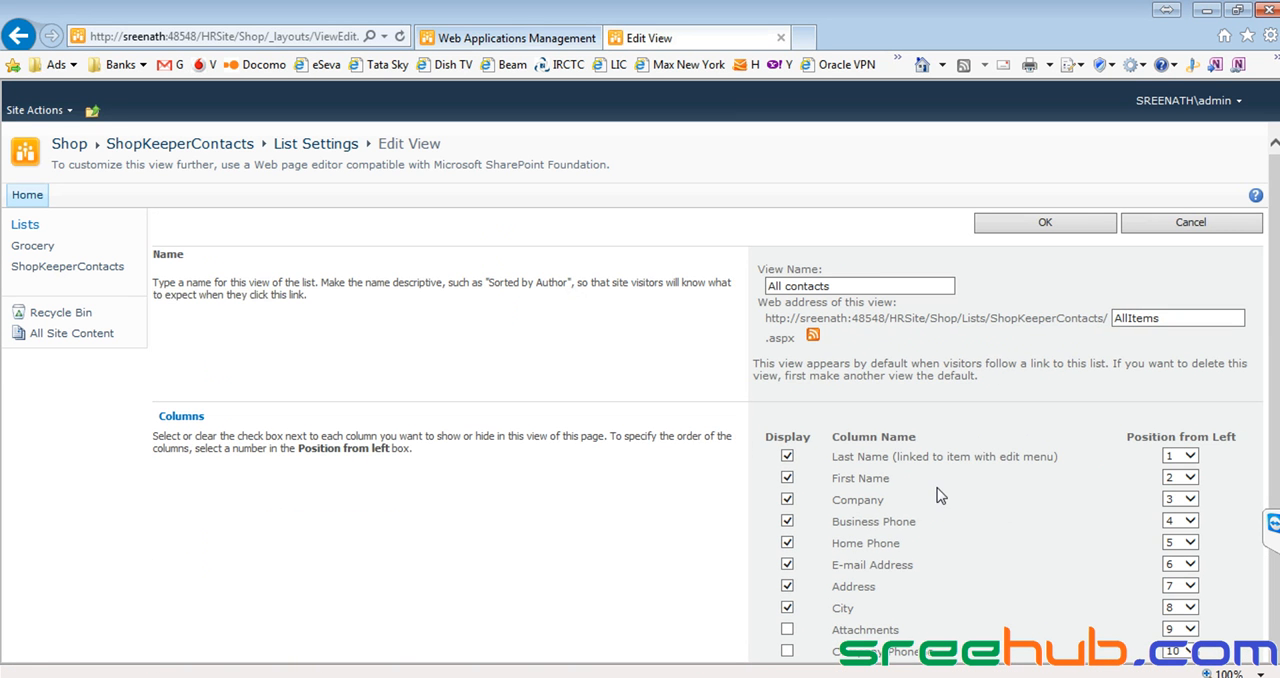
scroll(1203, 462, down, 1)
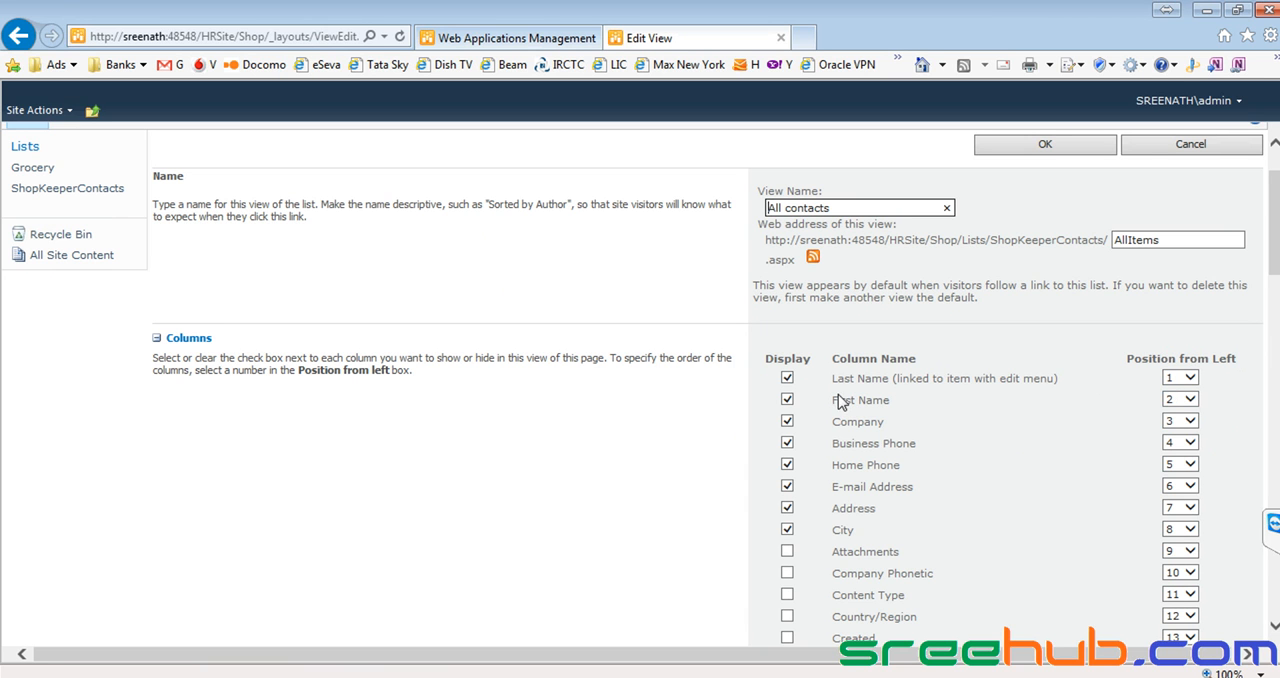
click(1191, 400)
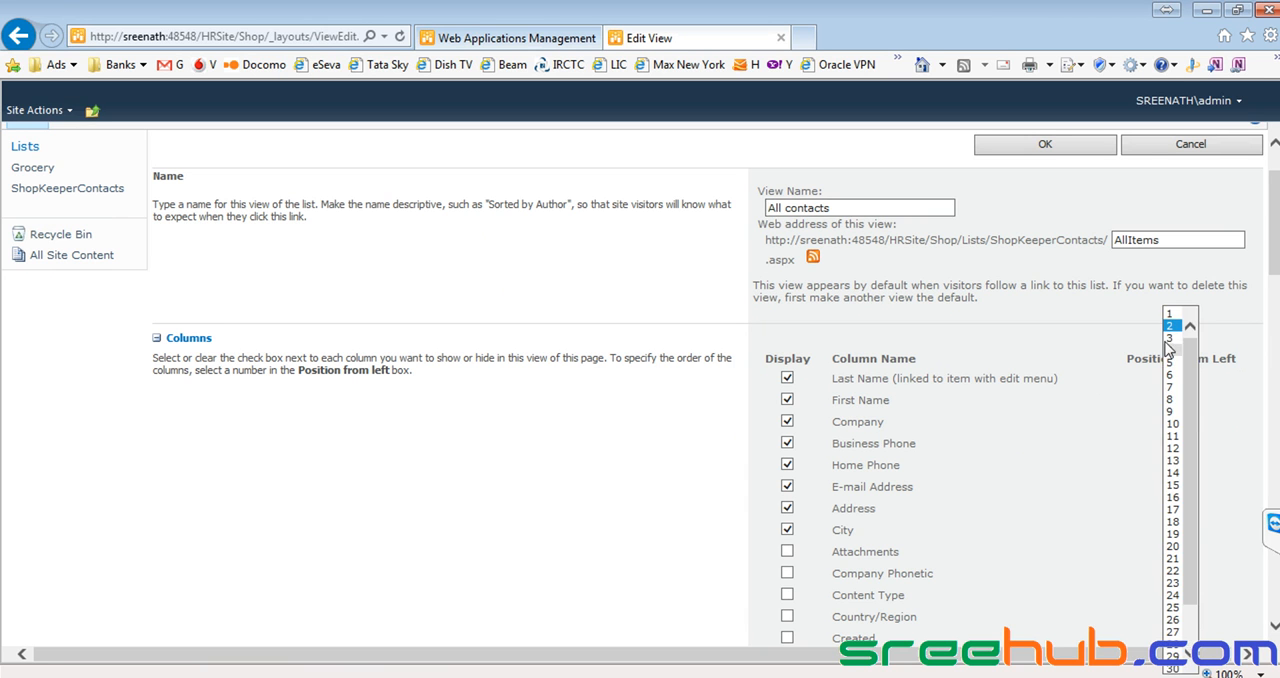
click(1170, 313)
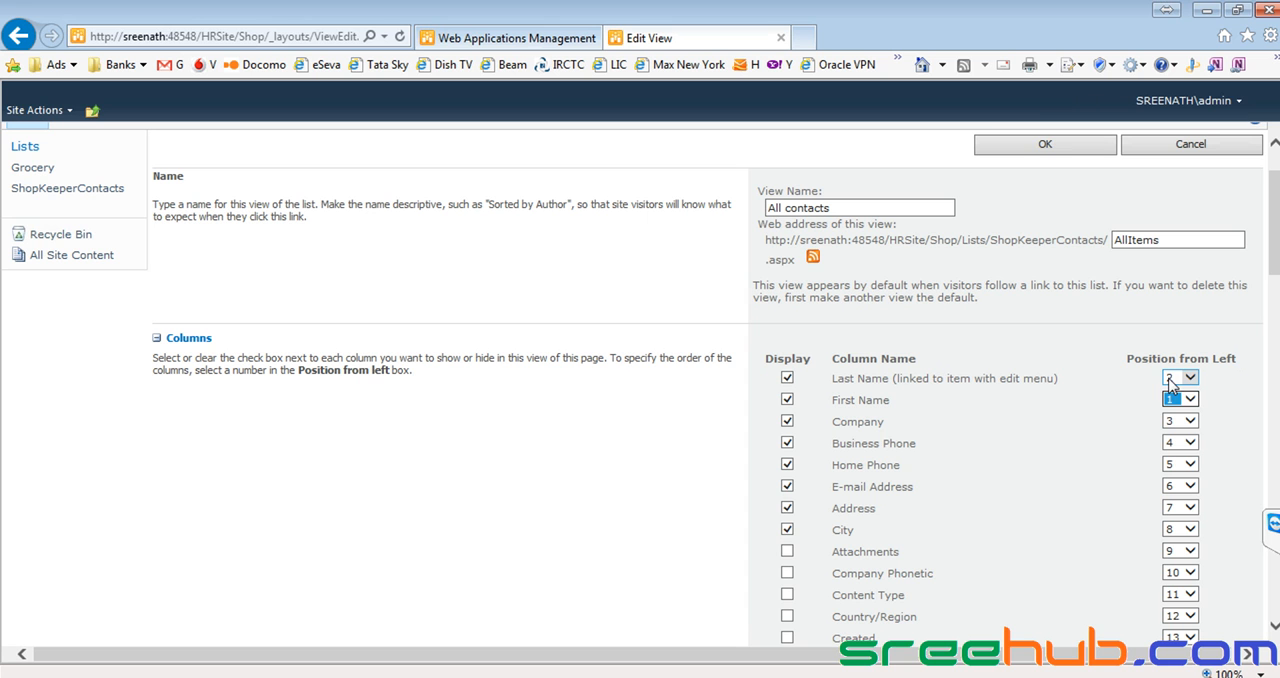
click(1035, 147)
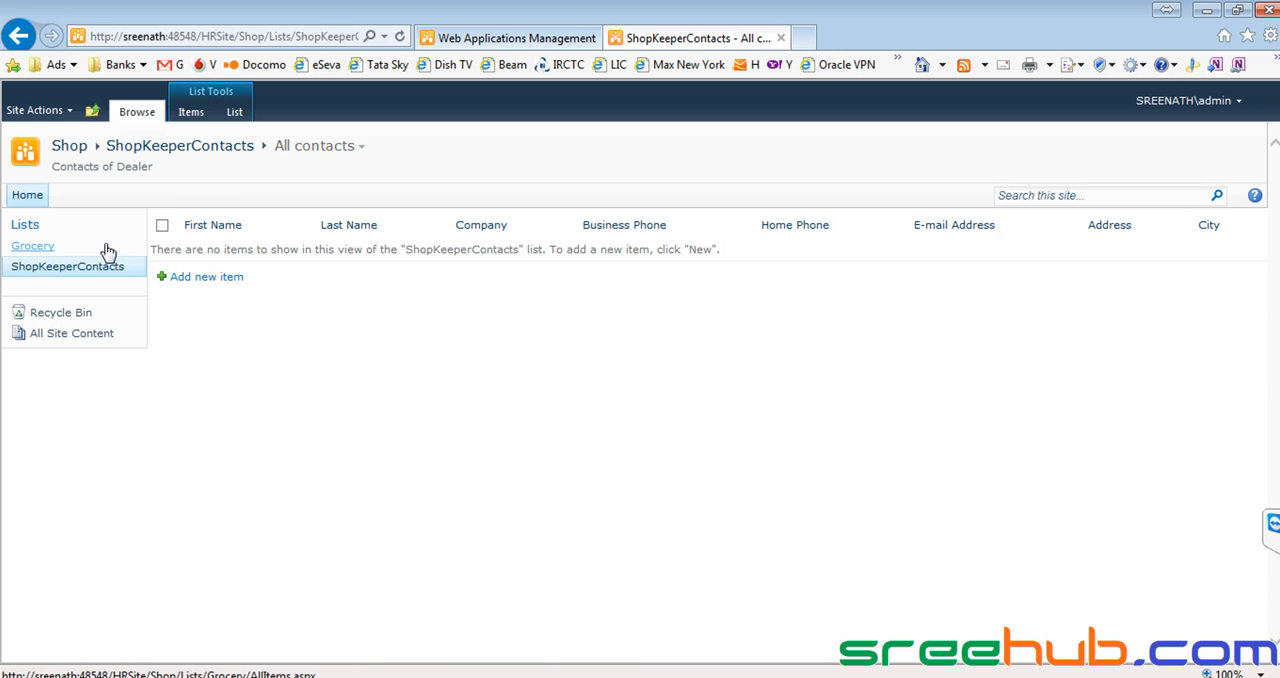
Create a Calendar list named CalenerList on the Shop site.
click(34, 110)
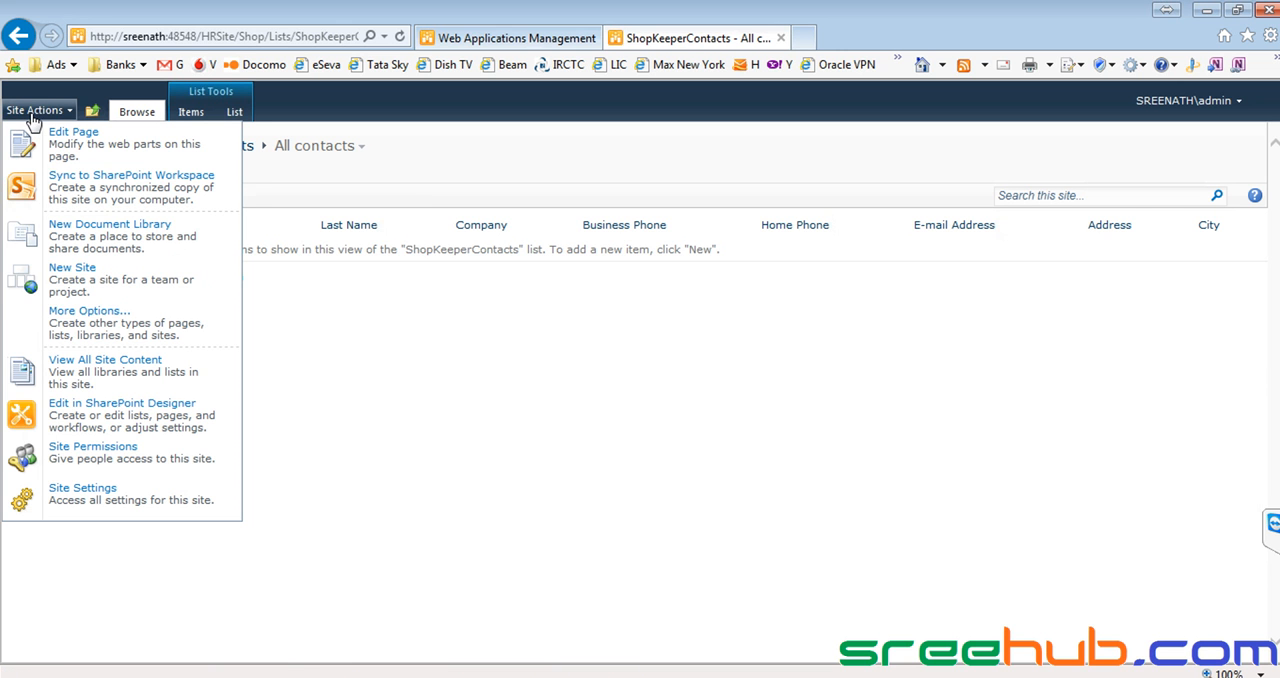
click(108, 336)
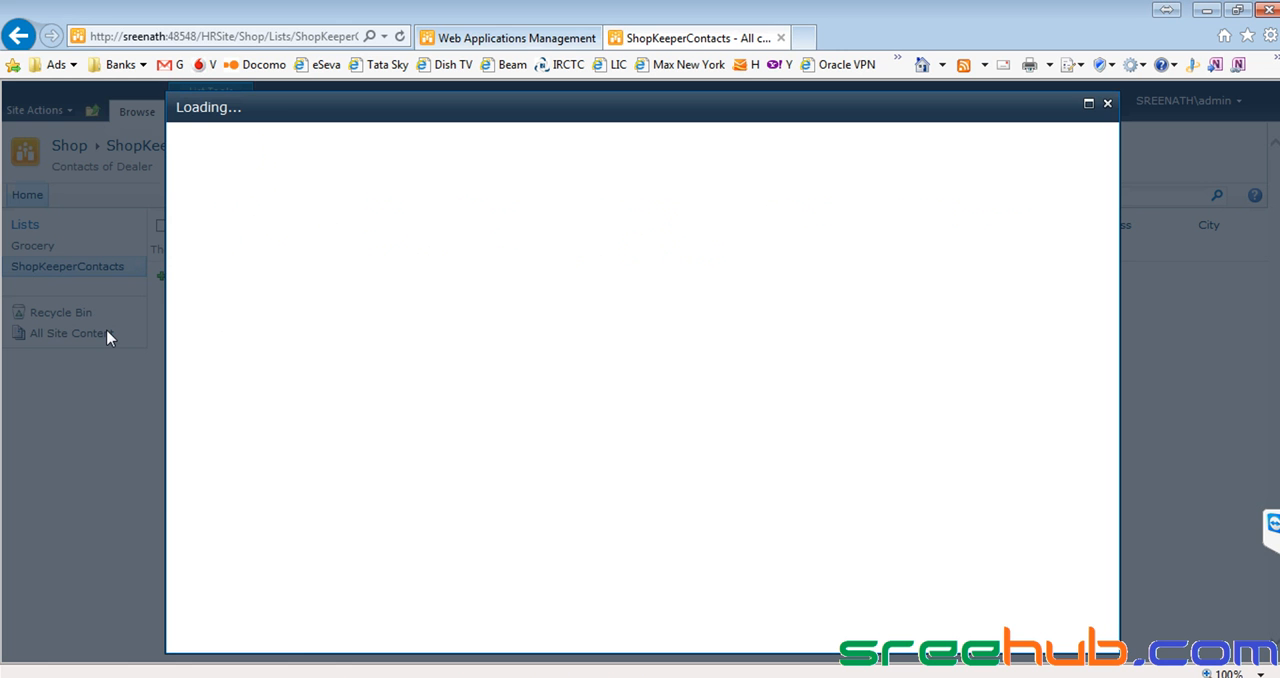
click(204, 253)
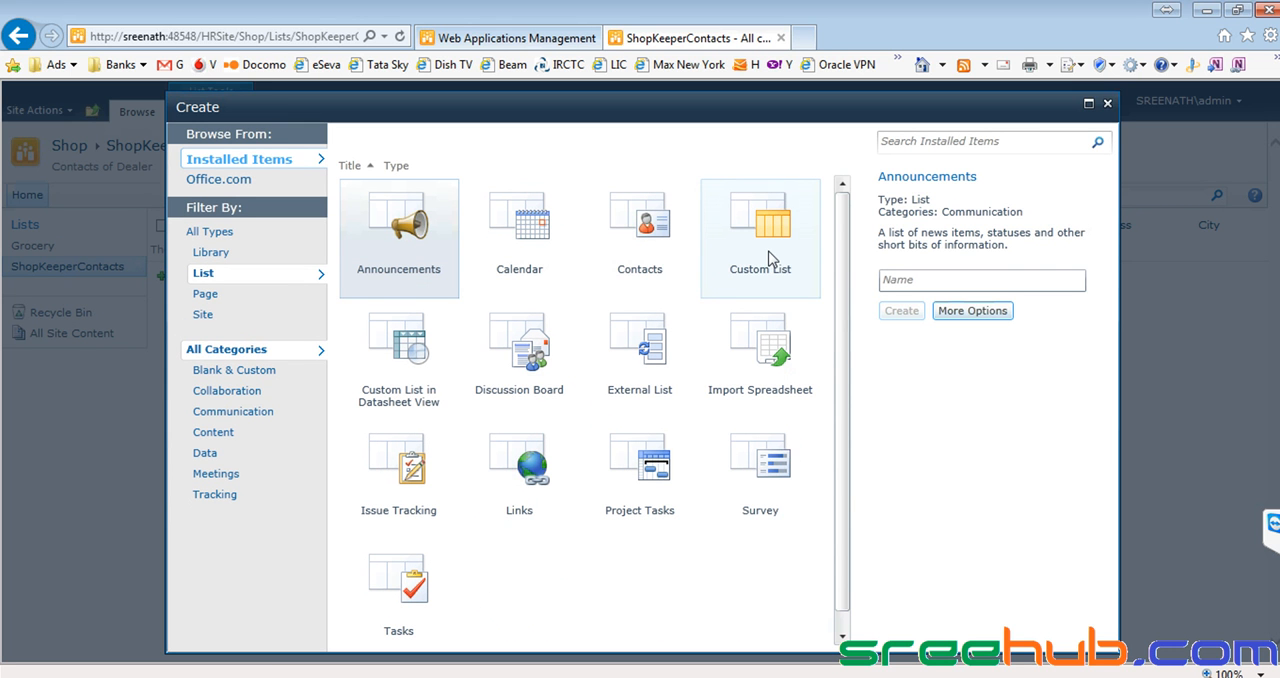
click(626, 254)
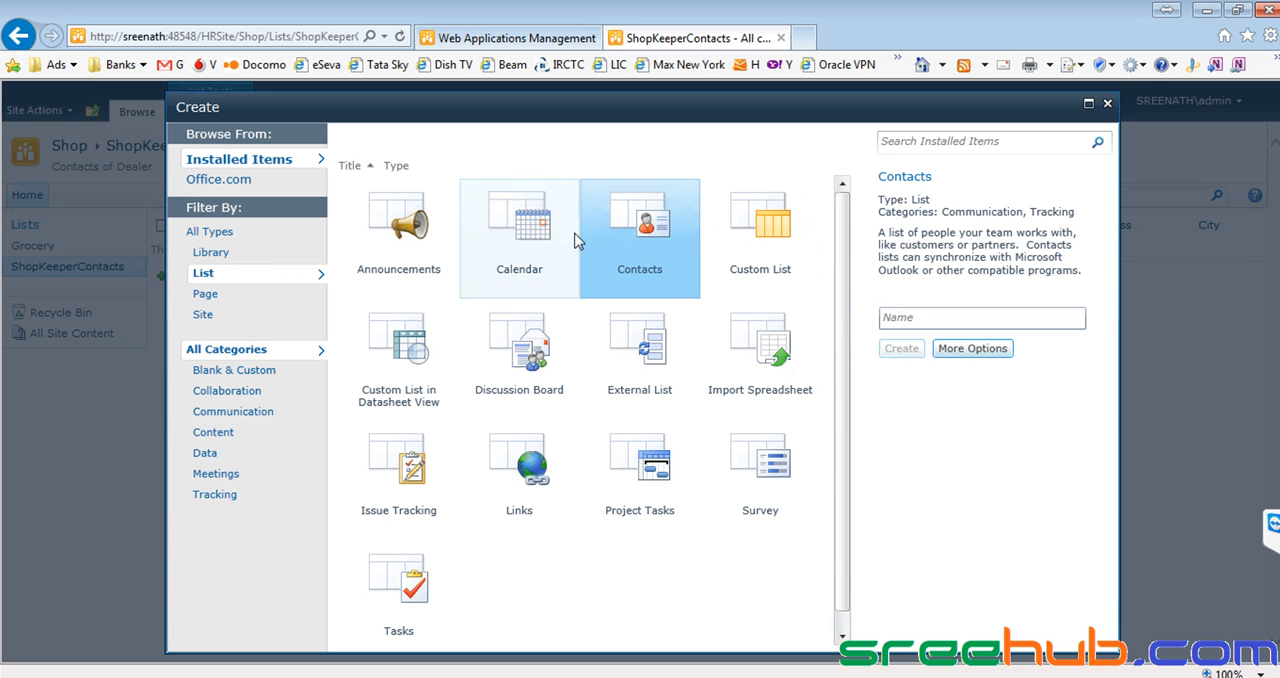
click(499, 238)
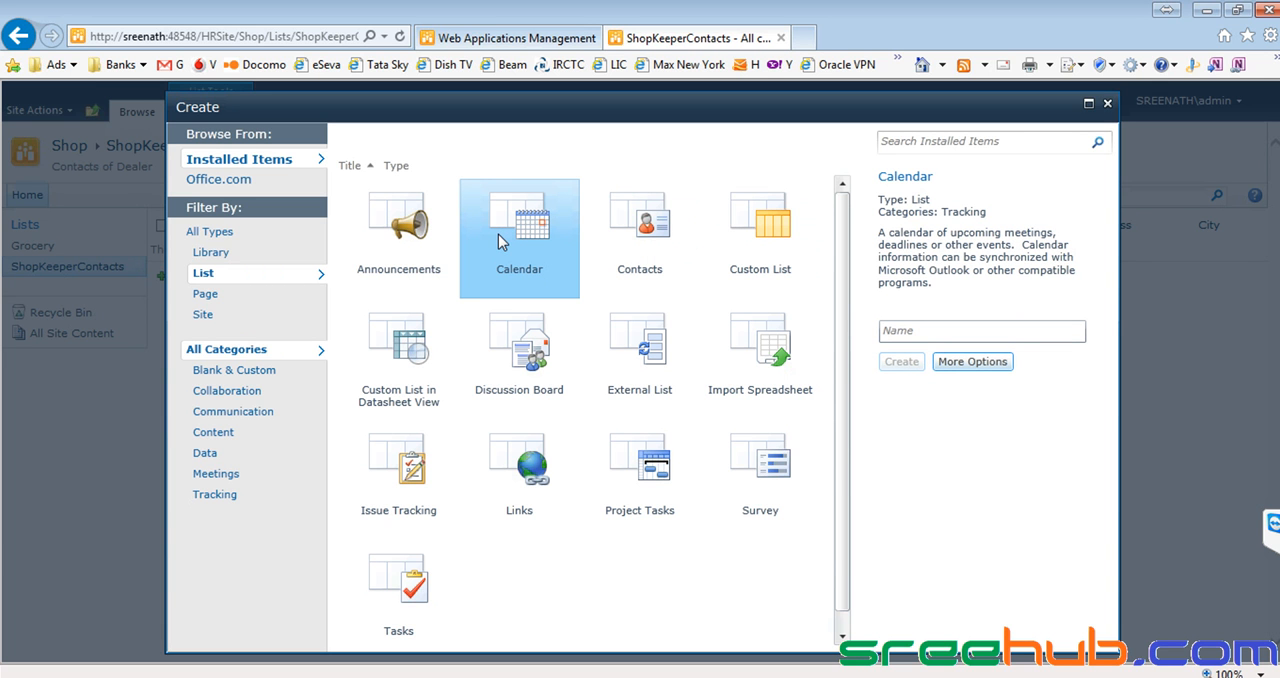
click(888, 331)
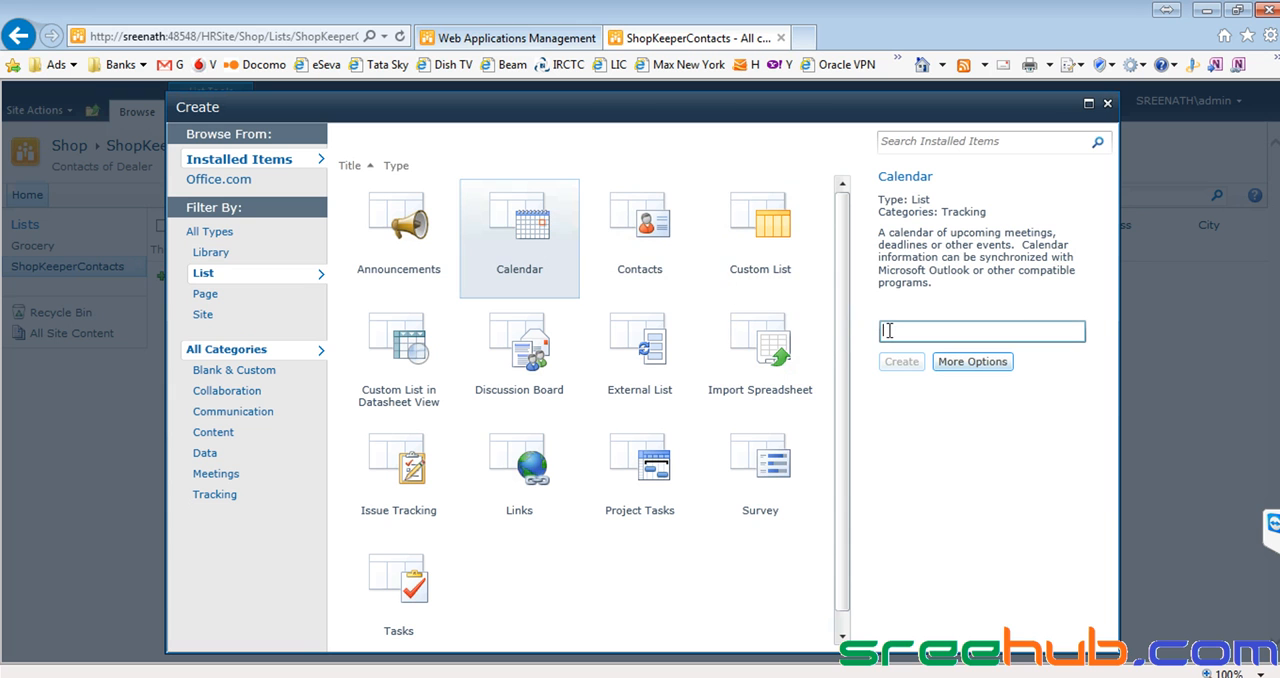
text(CalenerList)
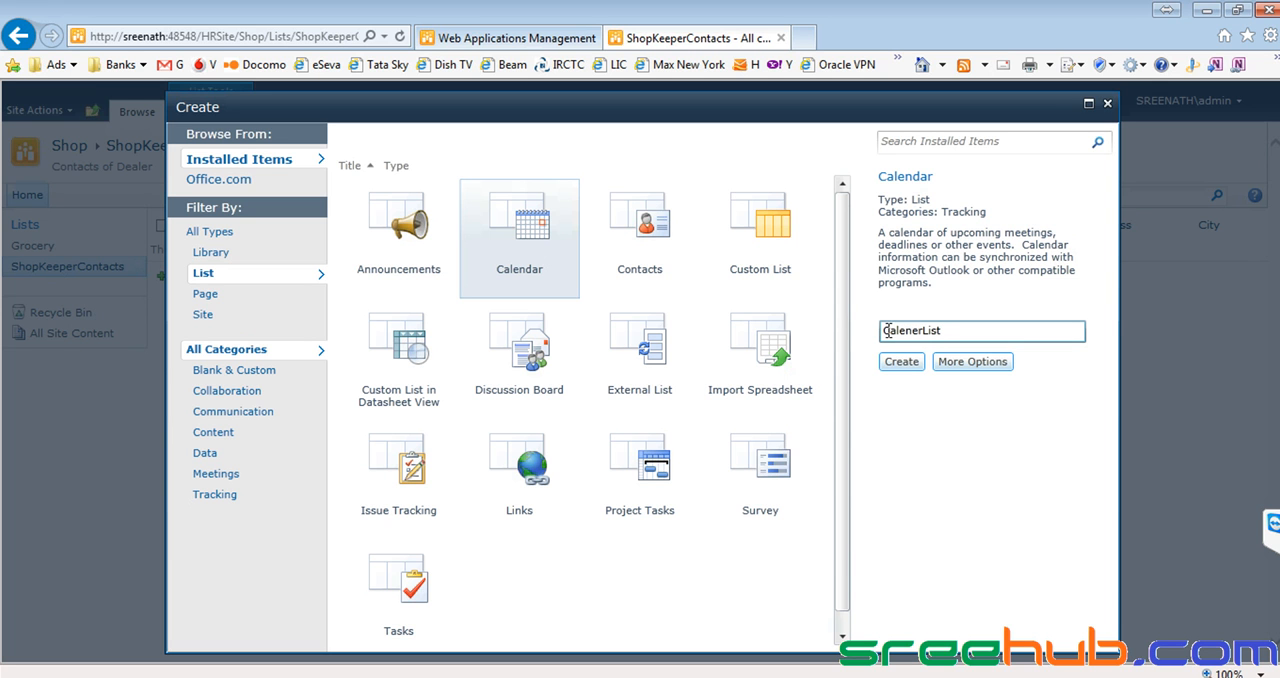
click(901, 361)
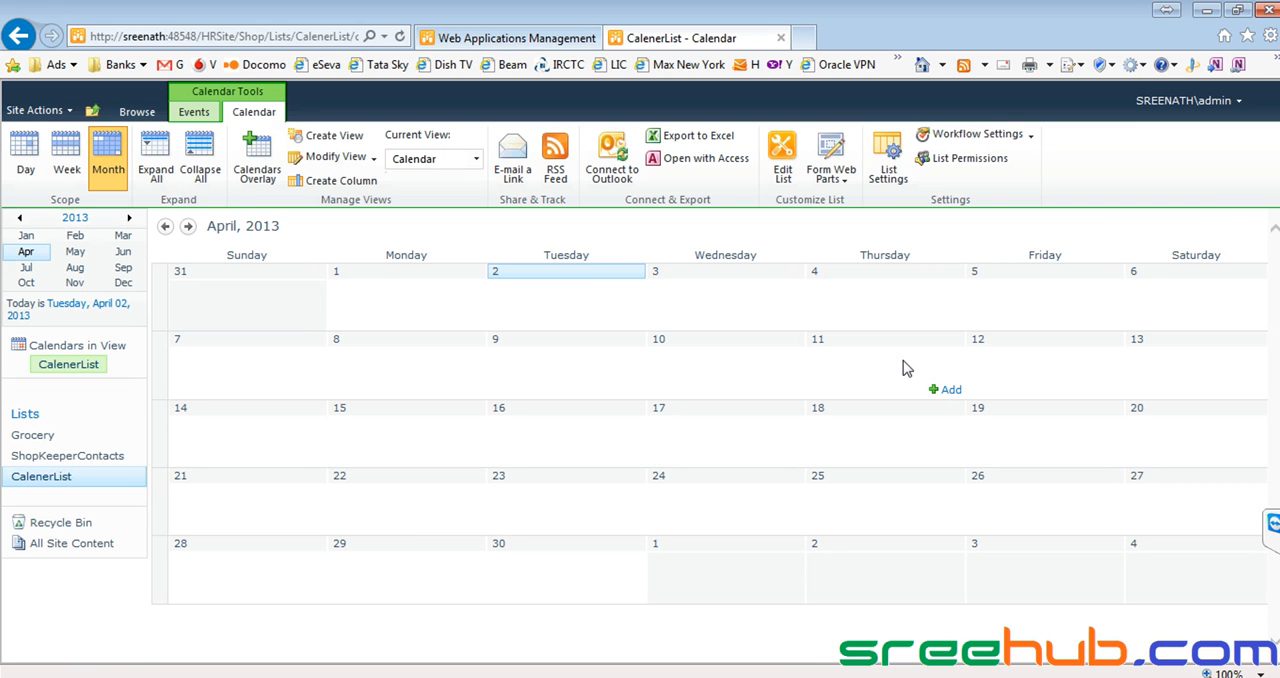
Examine the CalenerList calendar in the day and week scopes, and return it to the month scope.
click(727, 349)
click(17, 151)
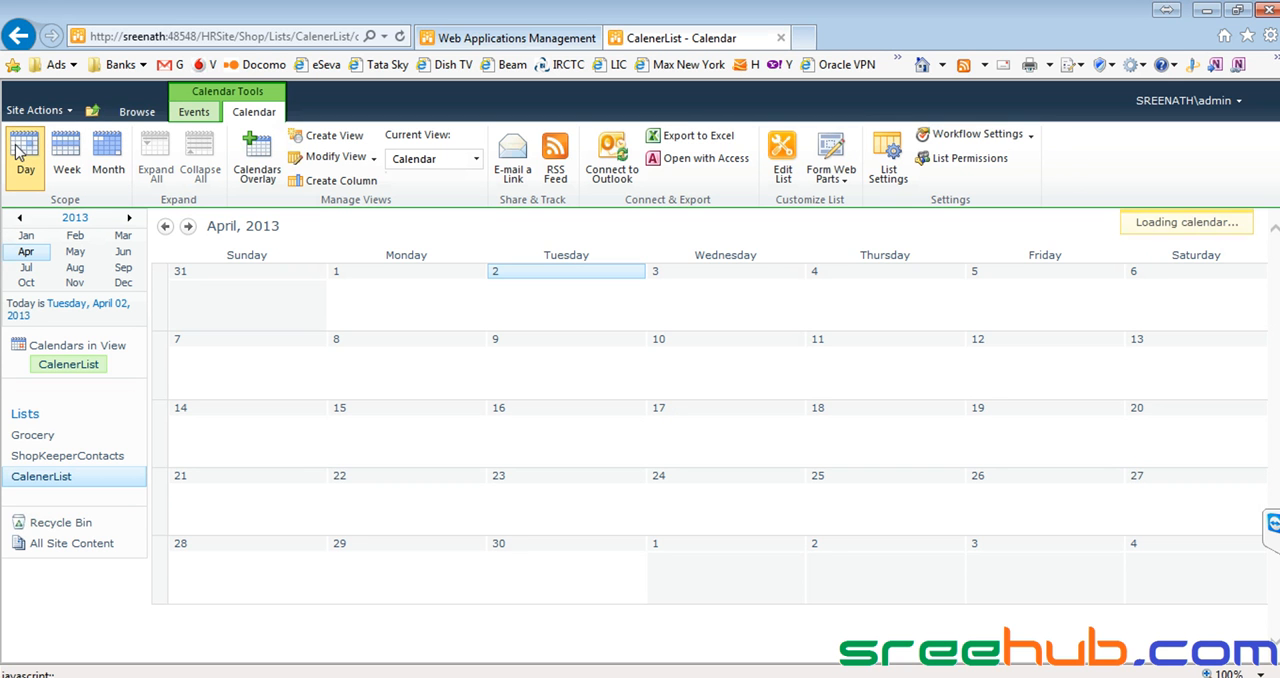
click(64, 160)
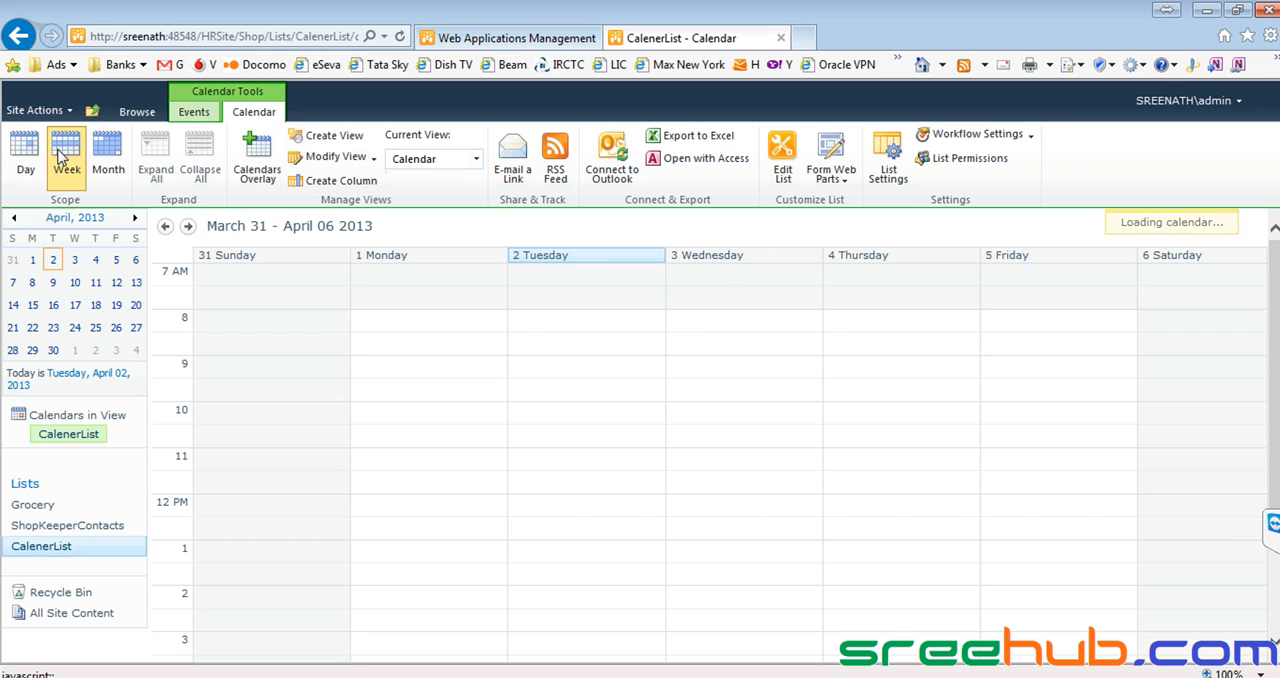
click(104, 158)
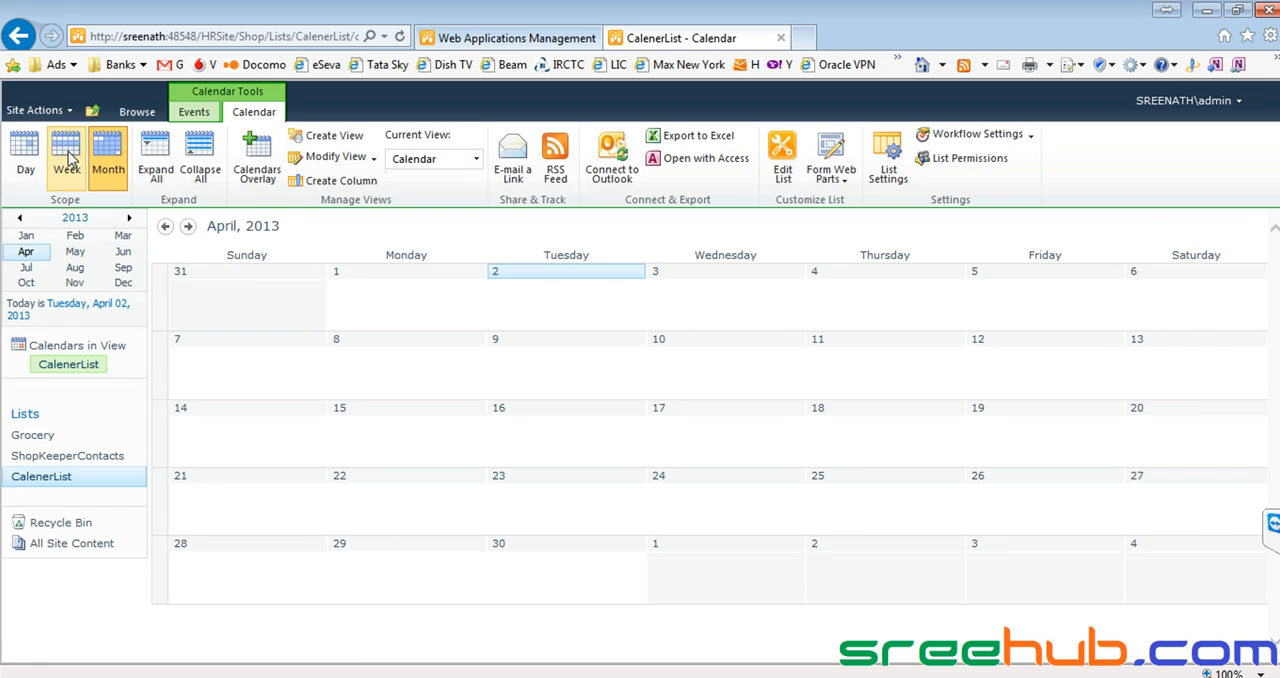
Add an event titled Buy Some Groceries to CalenerList on April 2, 2013, from 9:00 AM to 9:30 AM.
click(567, 275)
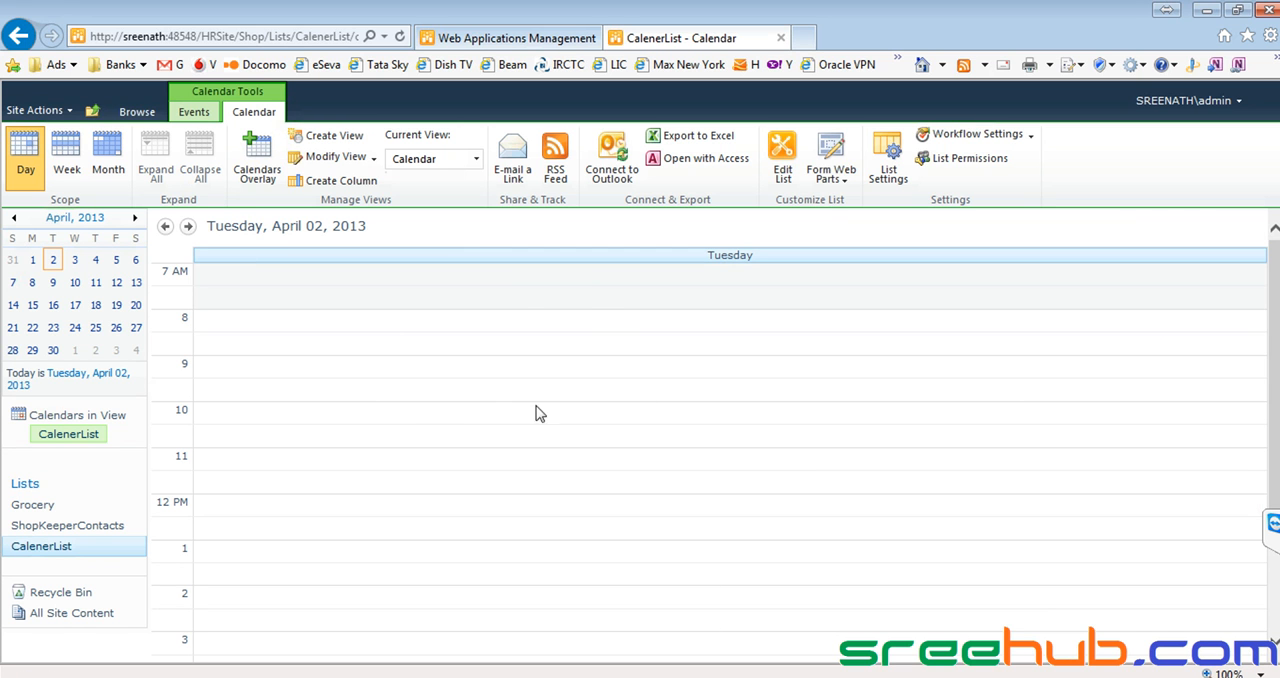
mouse_move(430, 411)
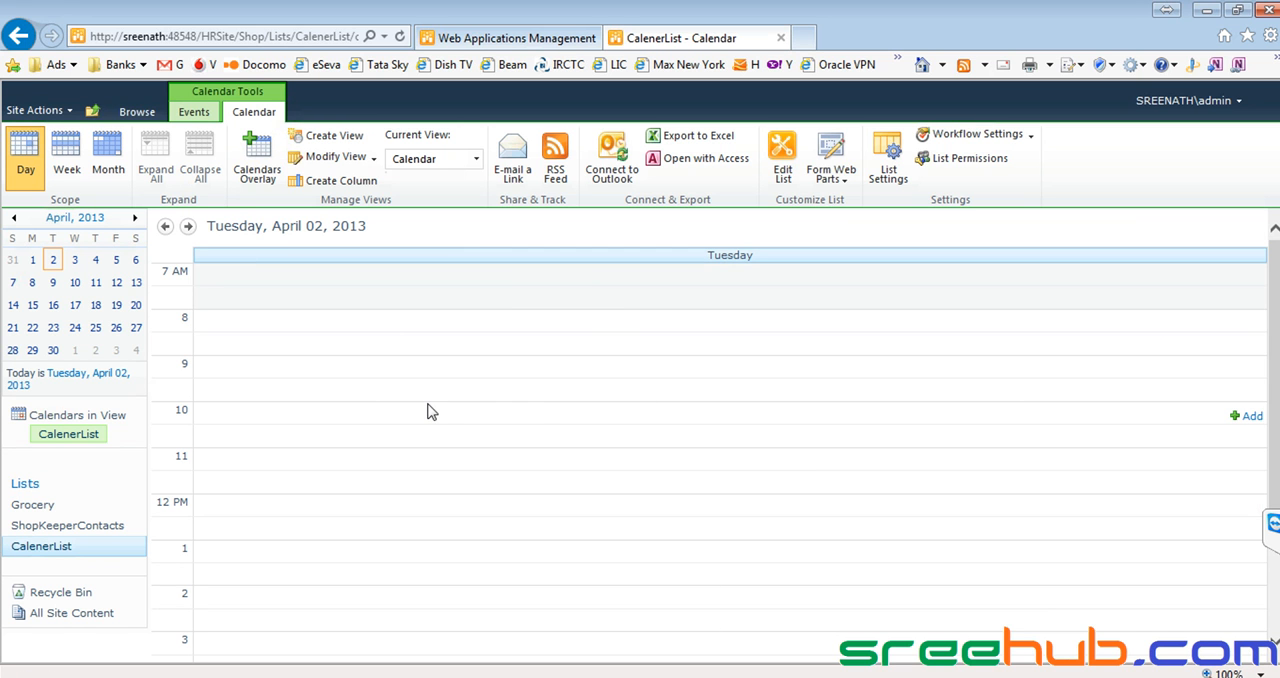
click(590, 374)
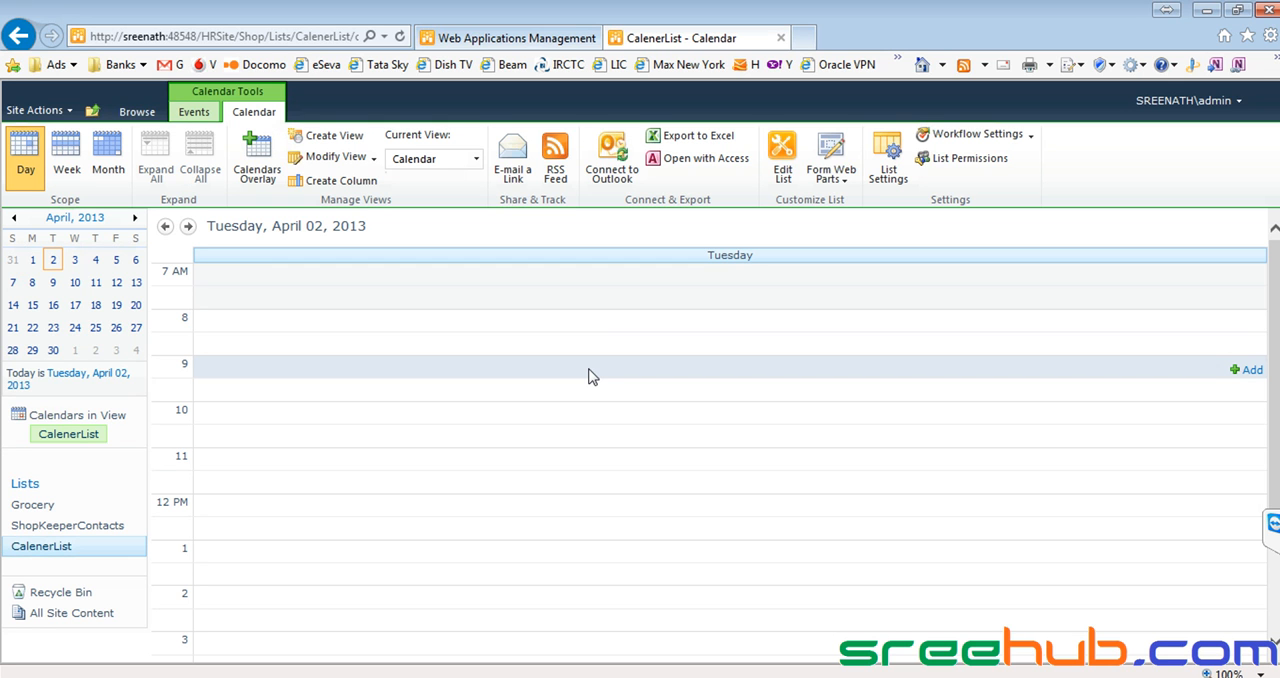
scroll(575, 363, down, 1)
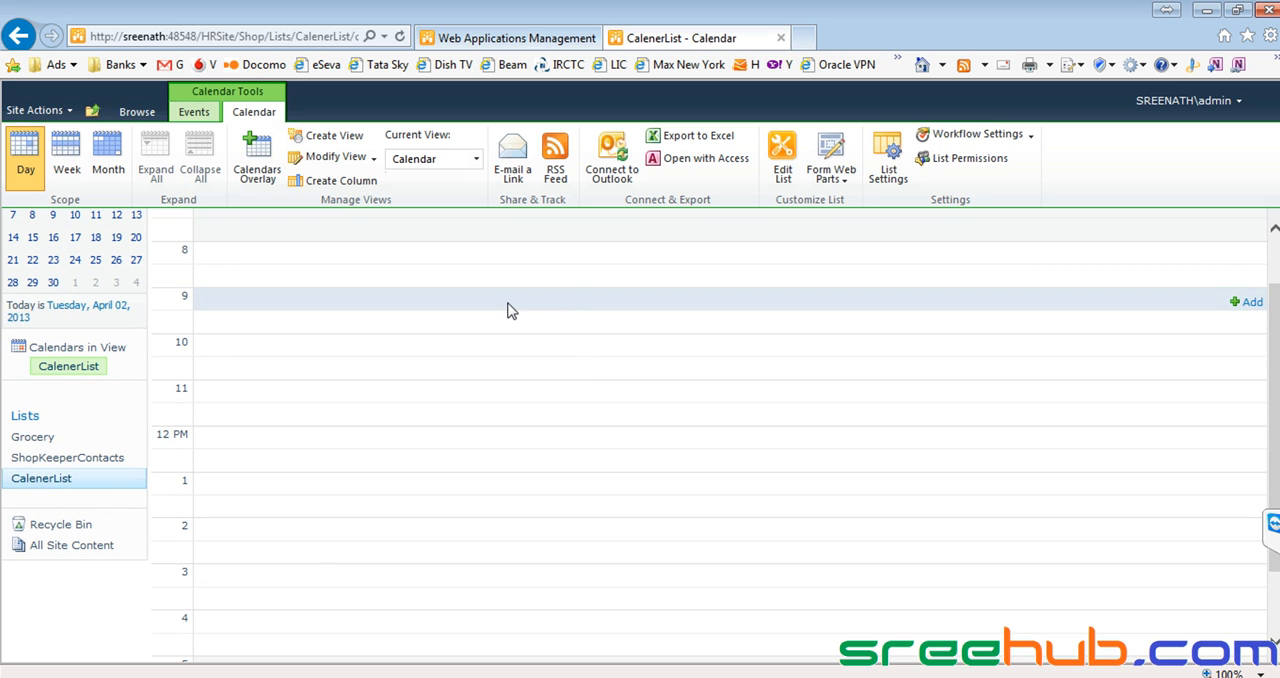
double_click(557, 297)
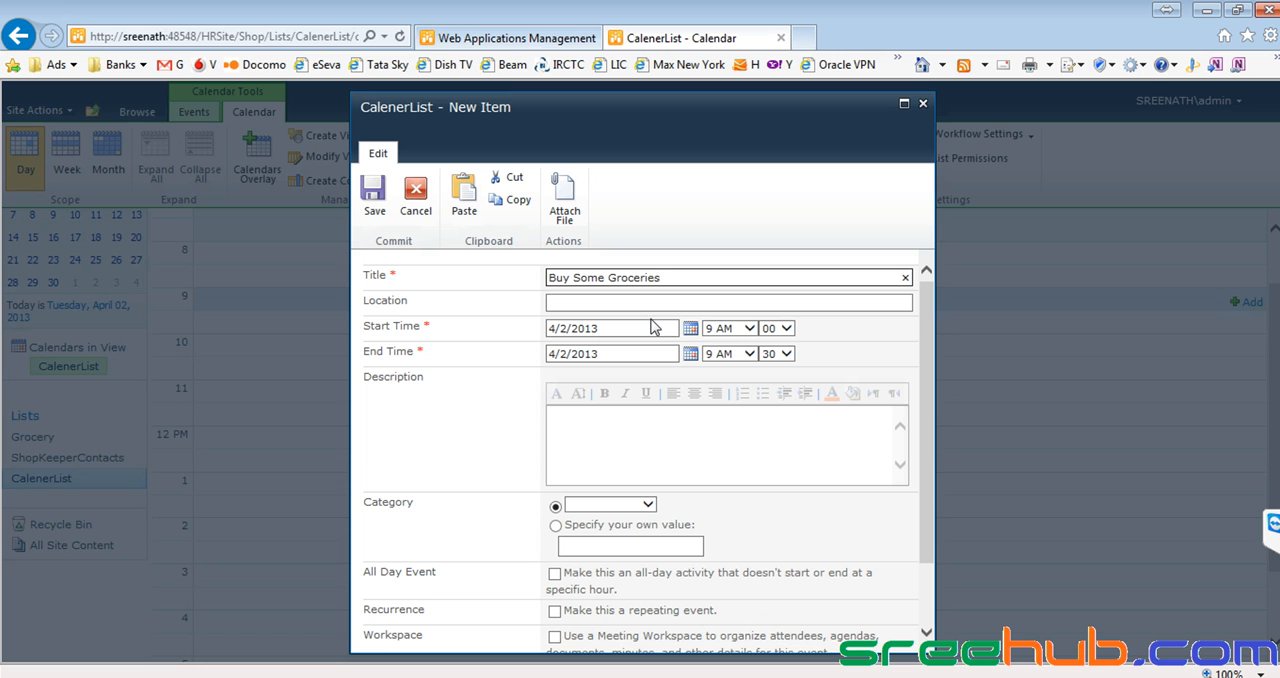
click(623, 300)
scroll(930, 490, down, 5)
click(694, 610)
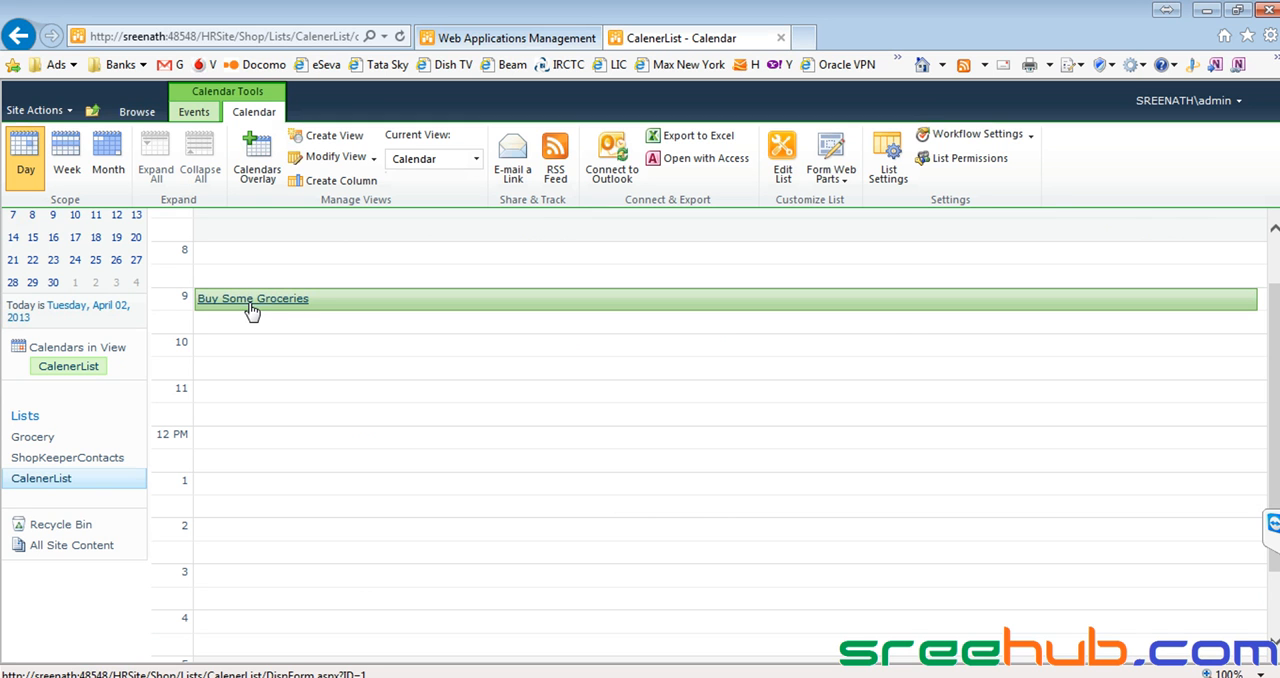
Return to the Shop home page and view the Grocery and ShopKeeperContacts lists.
click(145, 114)
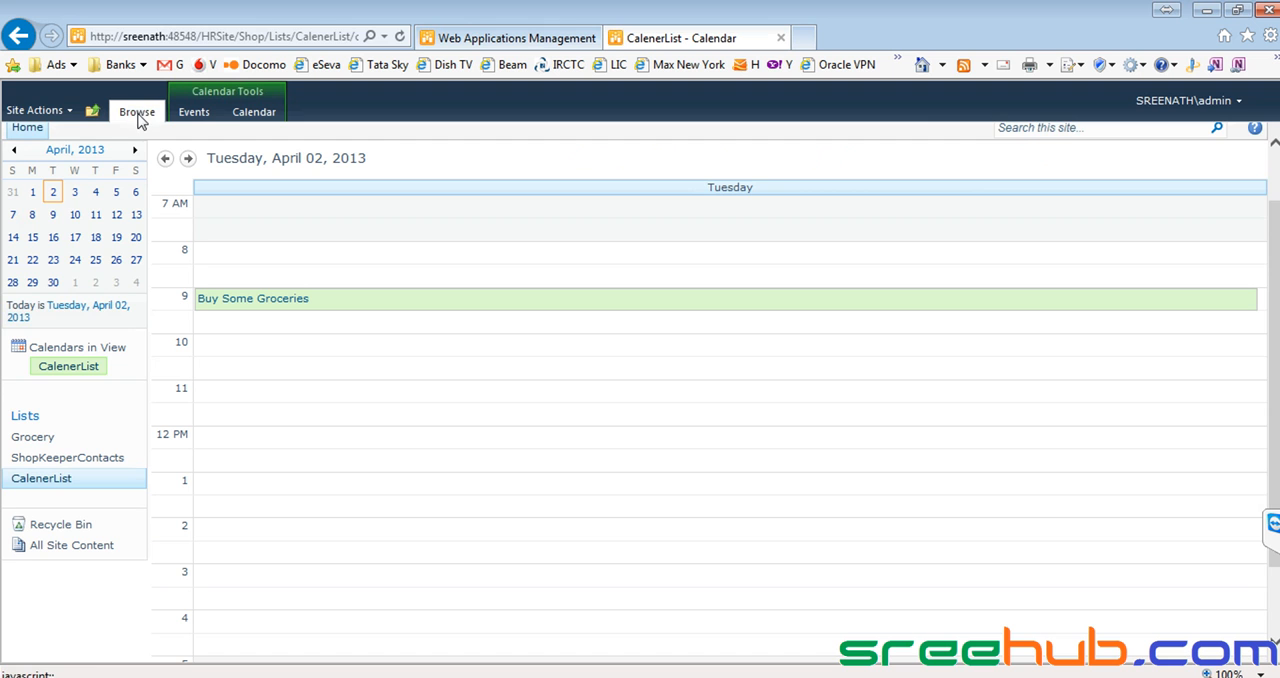
click(27, 127)
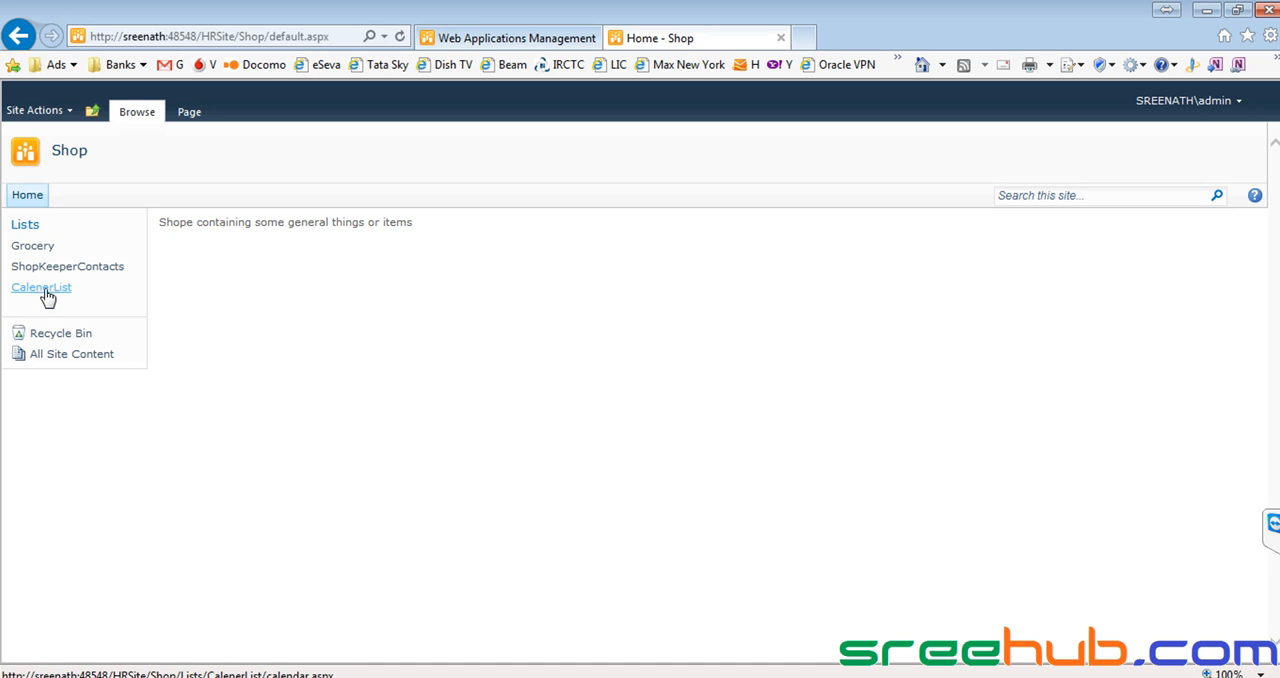
click(38, 249)
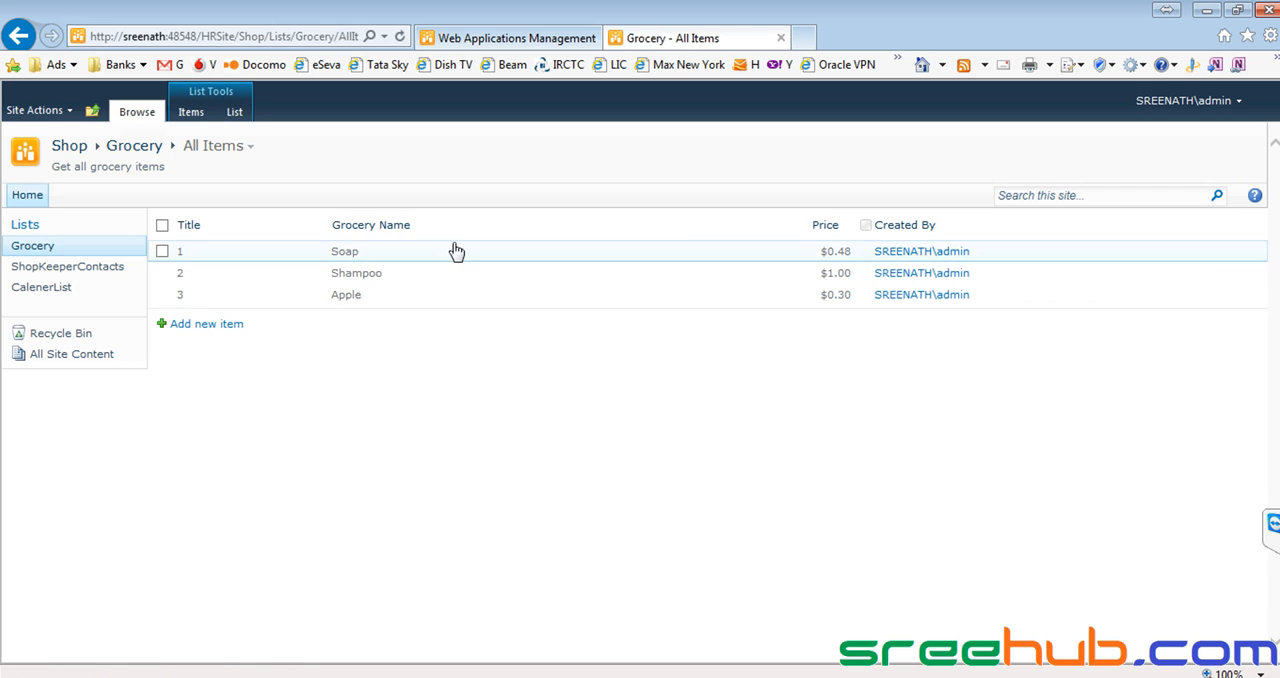
click(35, 270)
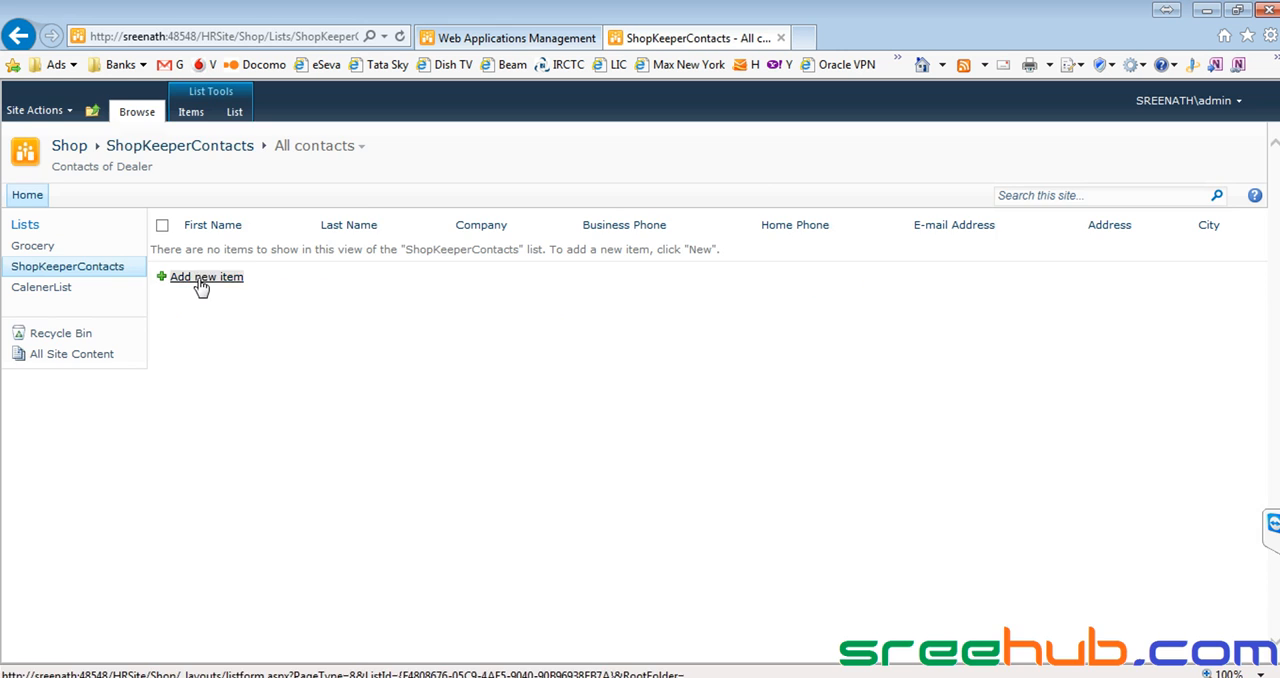
Examine the fields and the required Last Name marker in the ShopKeeperContacts new item form, and close it without saving.
click(204, 278)
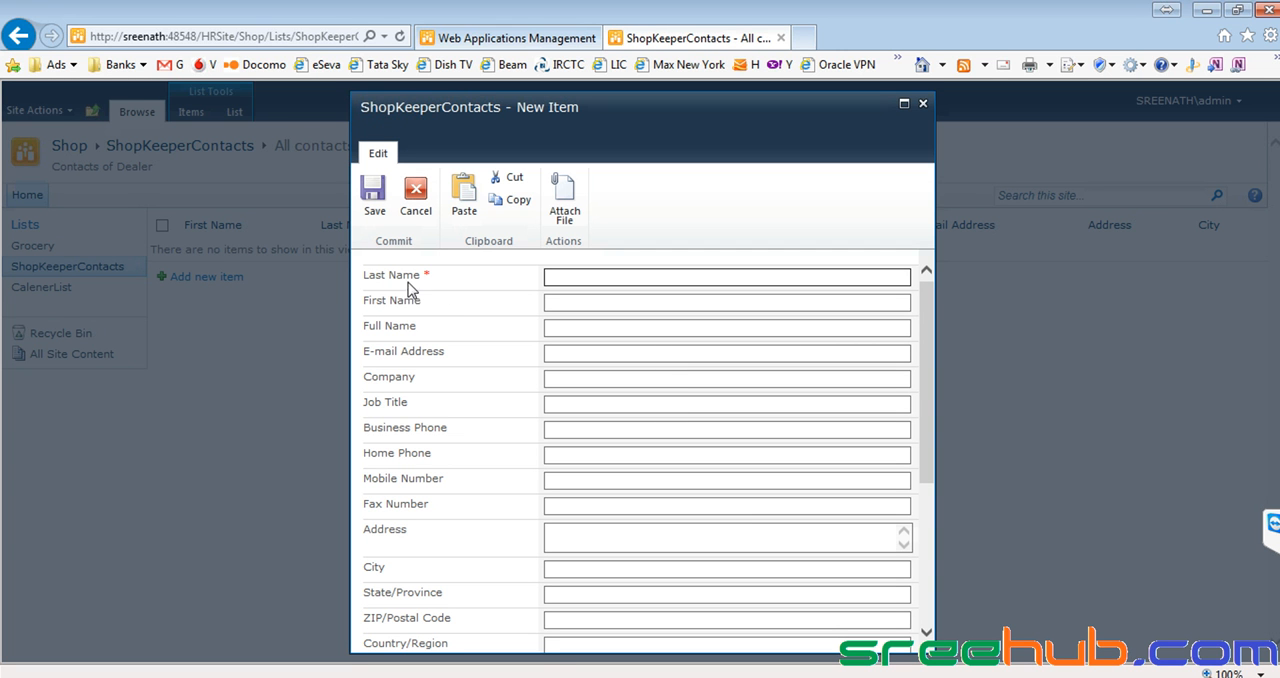
drag(368, 276, 434, 277)
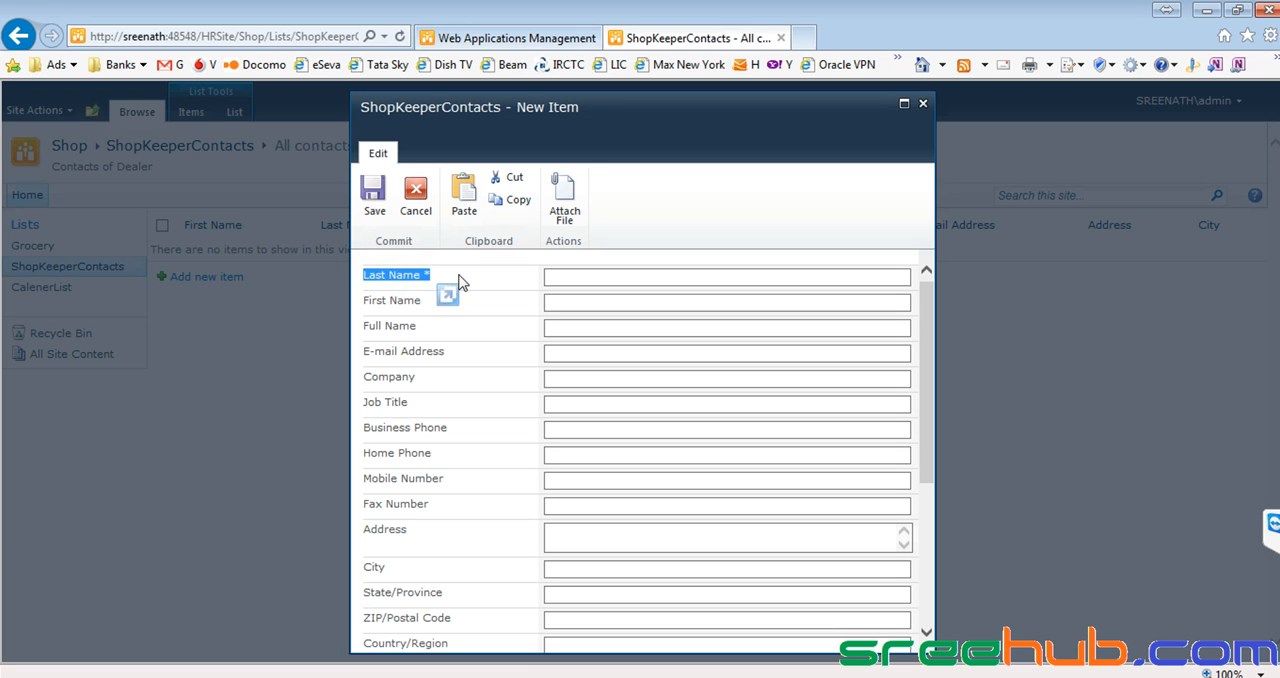
click(458, 275)
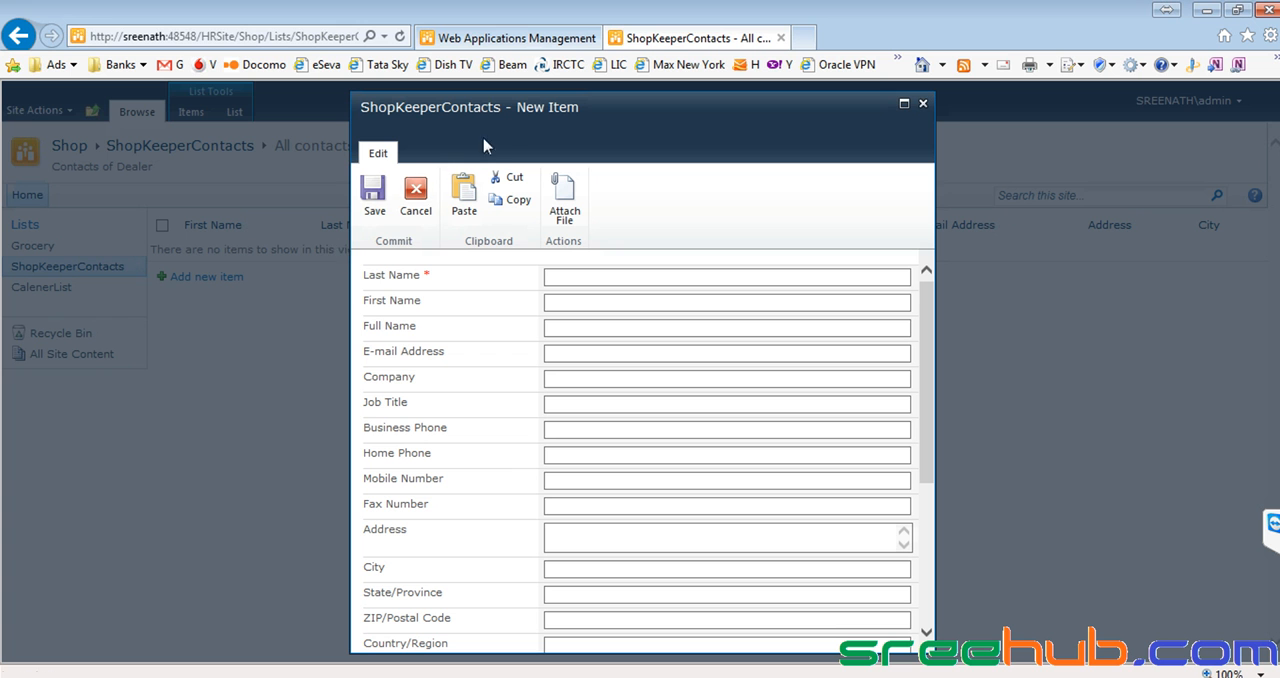
drag(385, 107, 472, 107)
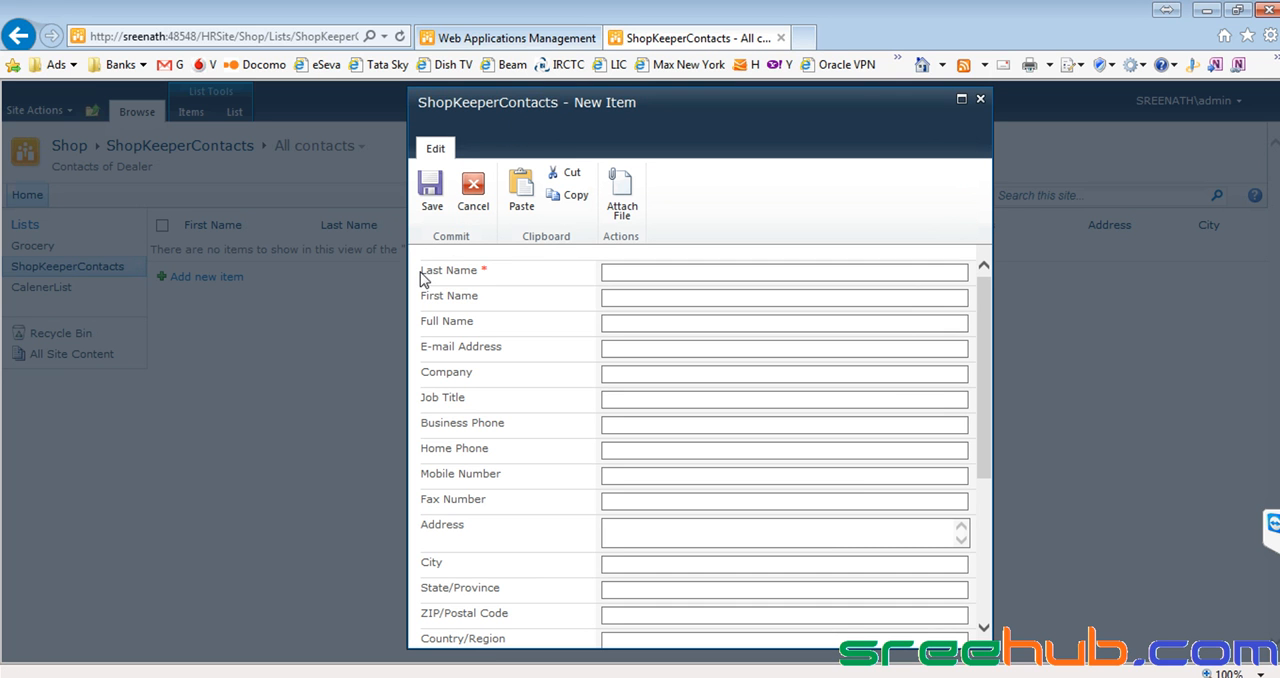
drag(421, 272, 512, 277)
scroll(510, 278, down, 3)
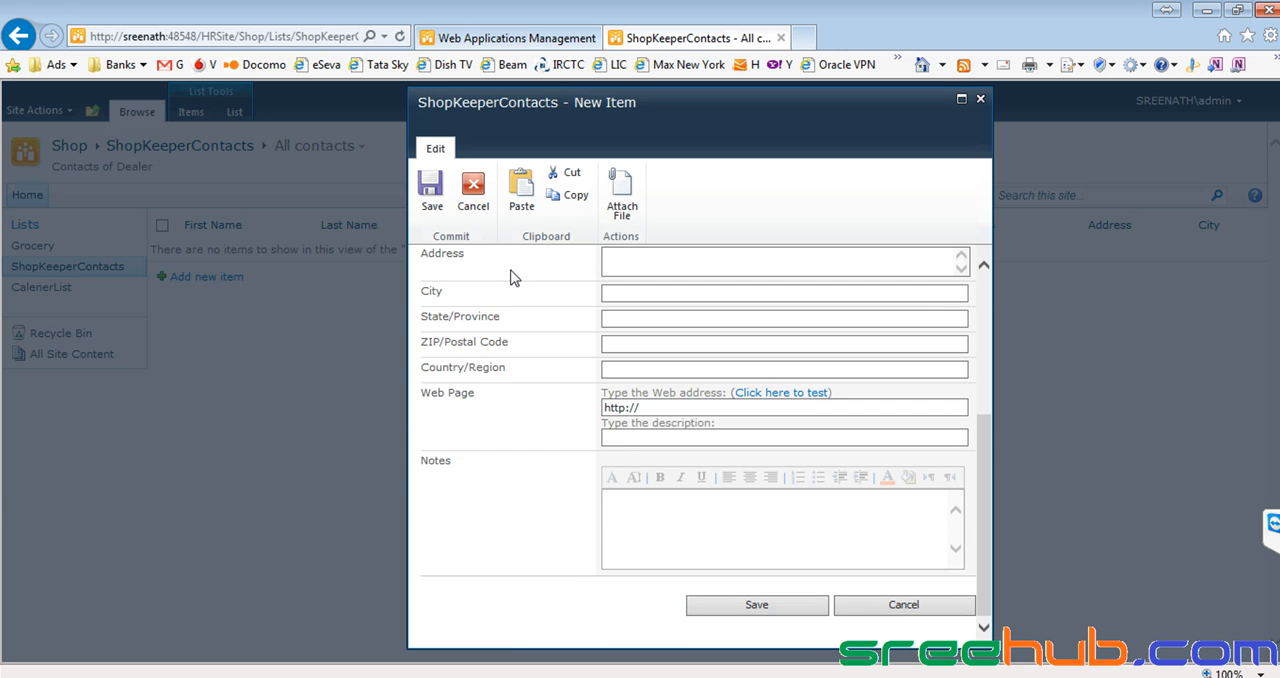
scroll(510, 278, up, 3)
drag(512, 277, 456, 277)
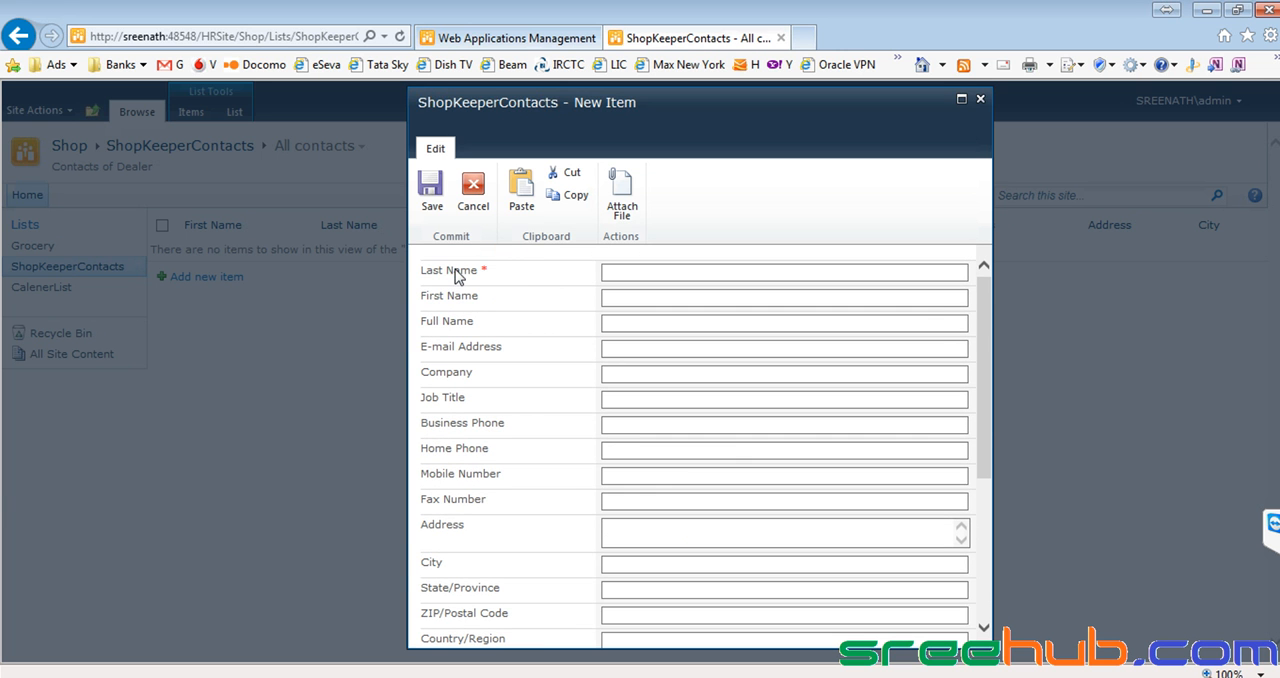
scroll(500, 277, down, 5)
click(905, 635)
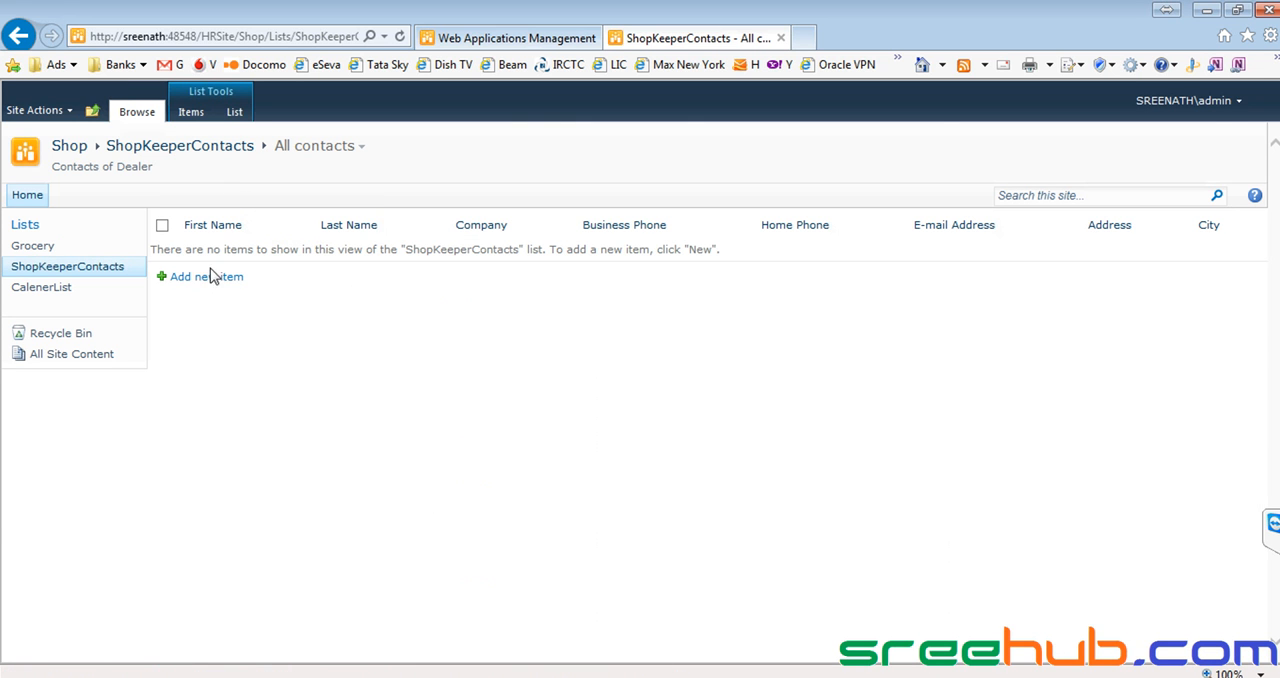
click(207, 282)
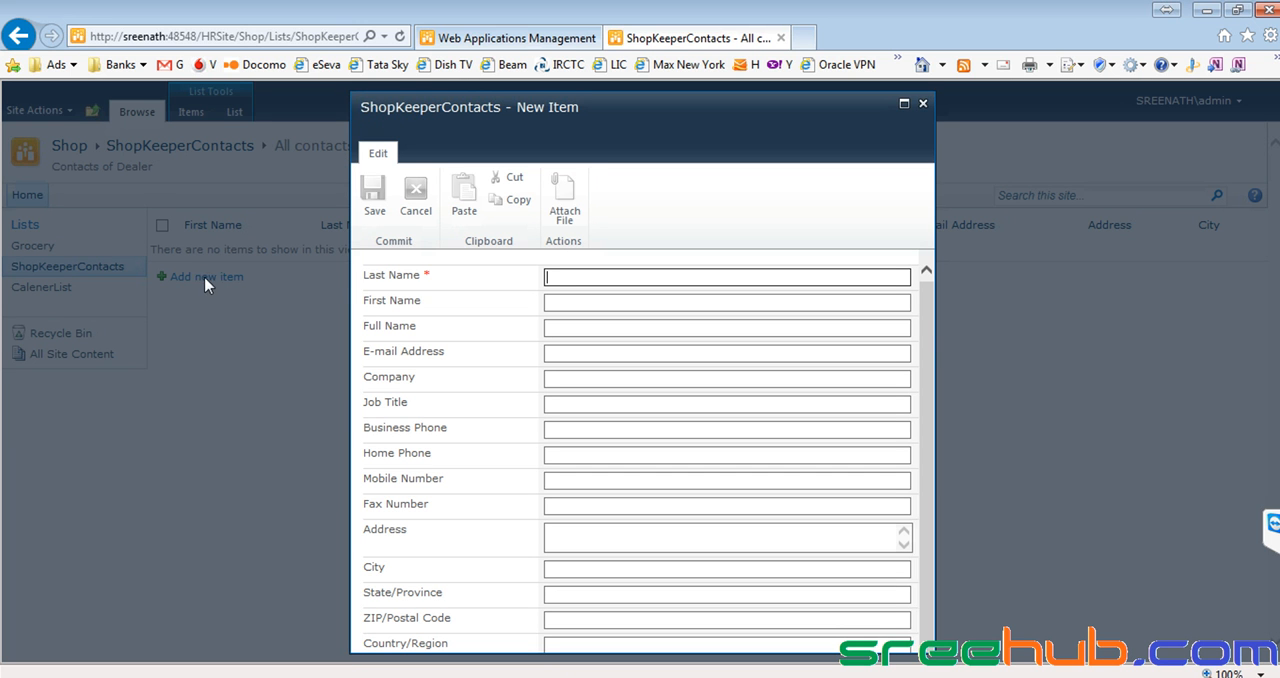
click(427, 274)
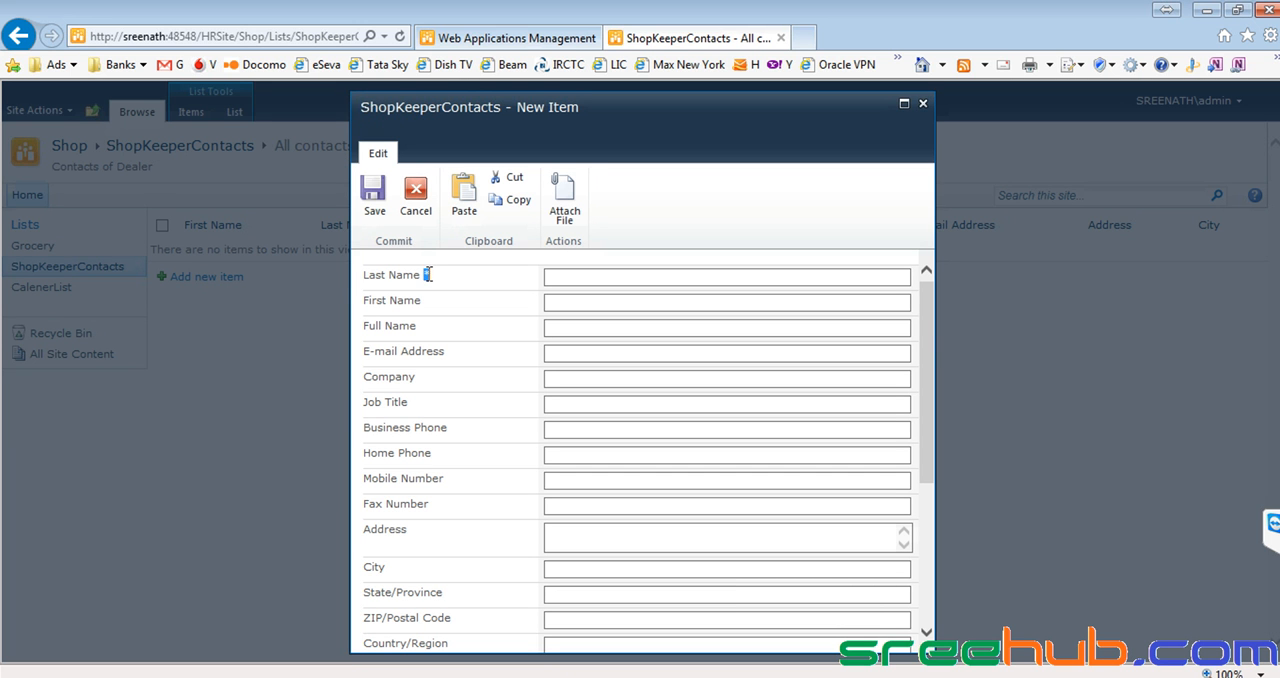
drag(364, 275, 427, 274)
click(923, 103)
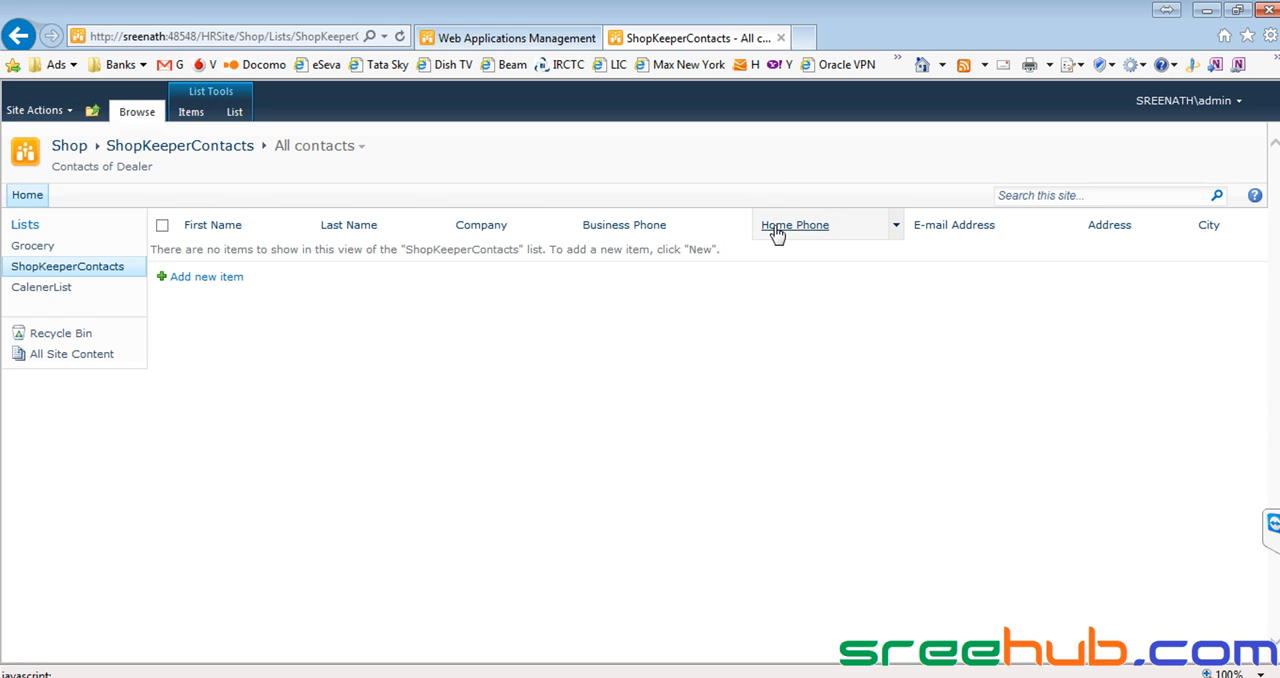
Open the ShopKeeperContacts list settings and examine which columns are marked as required.
click(235, 113)
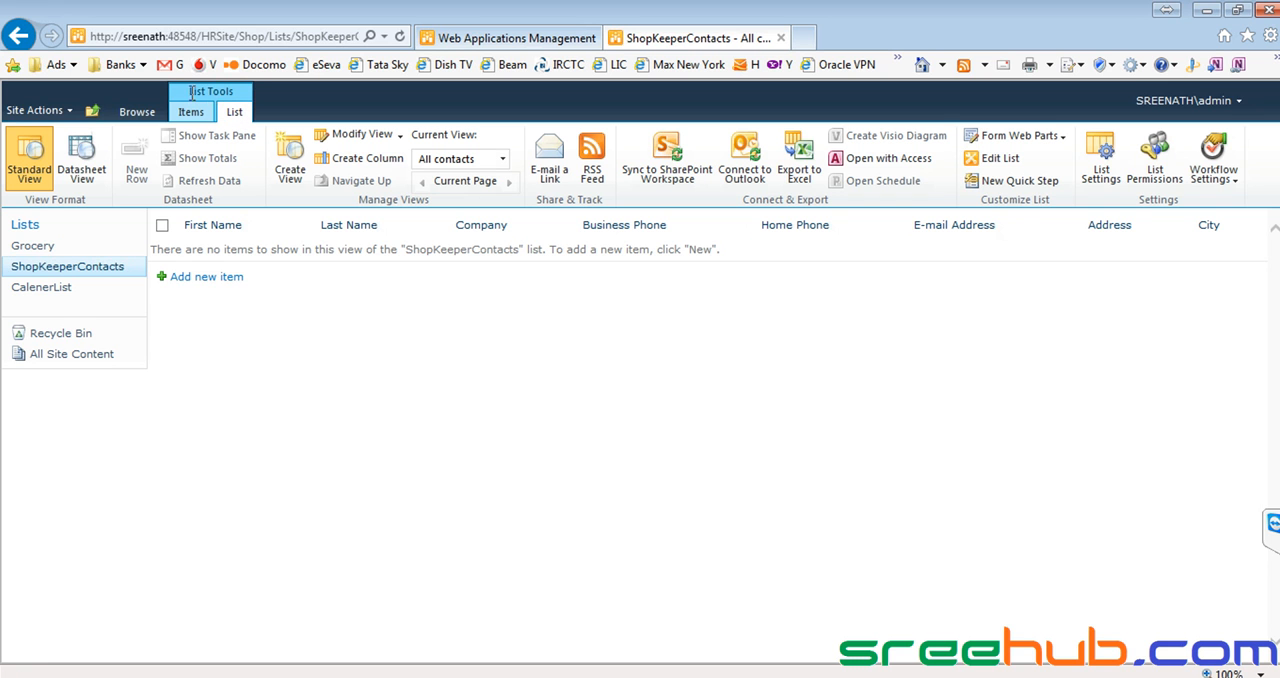
click(1097, 176)
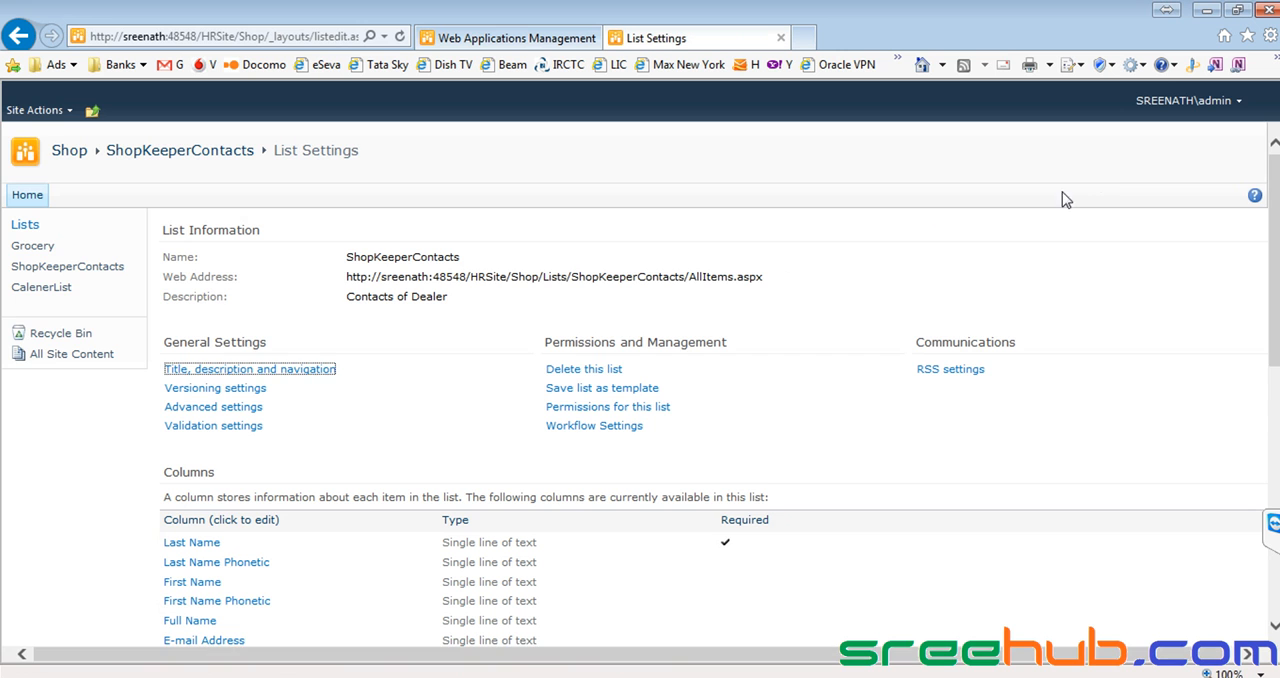
scroll(553, 276, down, 2)
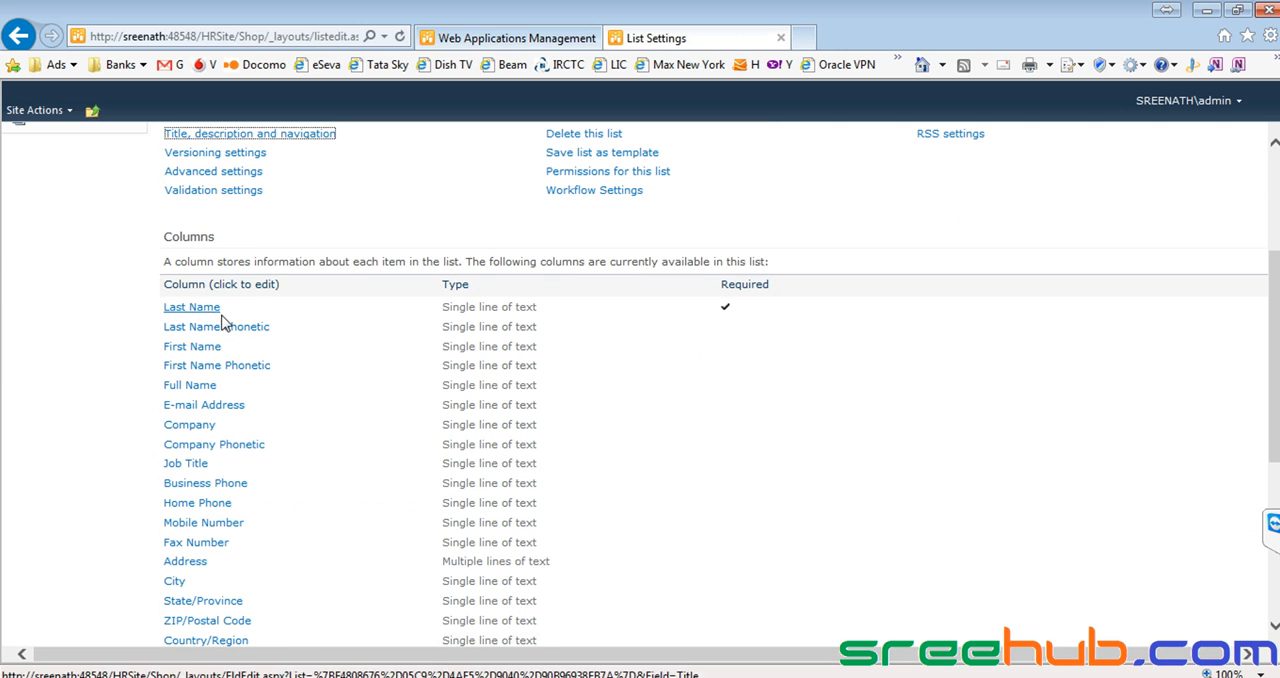
scroll(499, 391, down, 1)
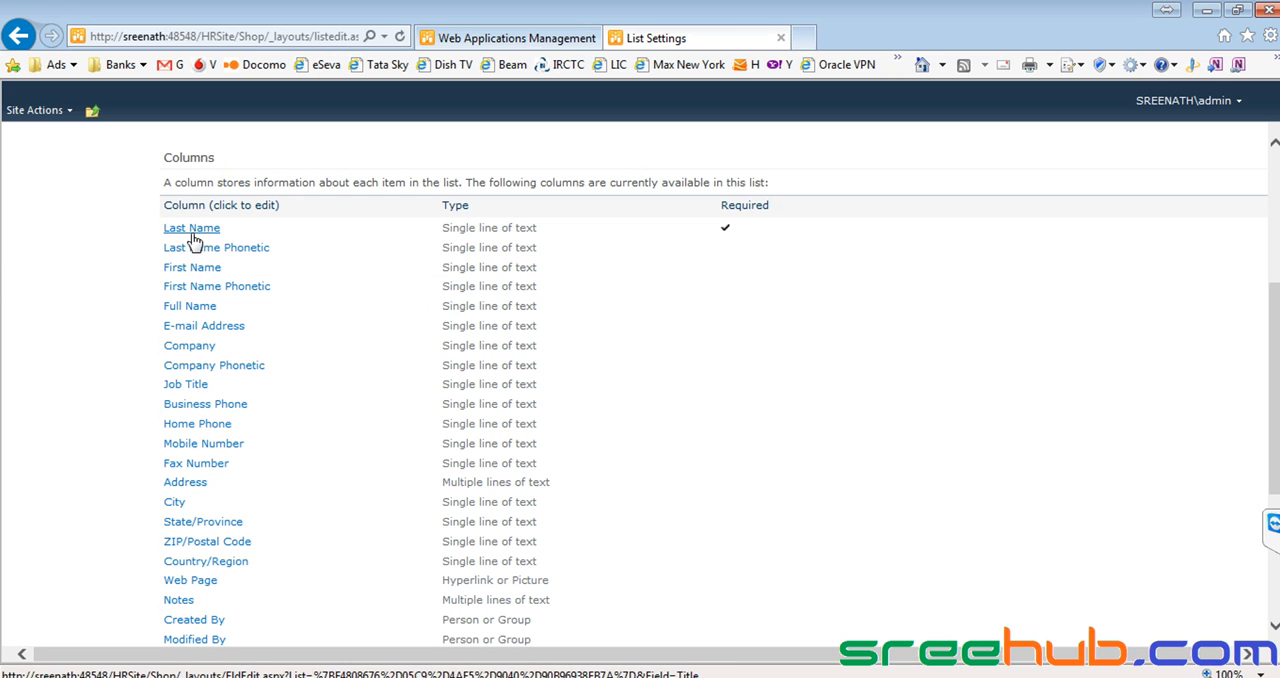
drag(719, 208, 739, 228)
click(731, 207)
click(738, 215)
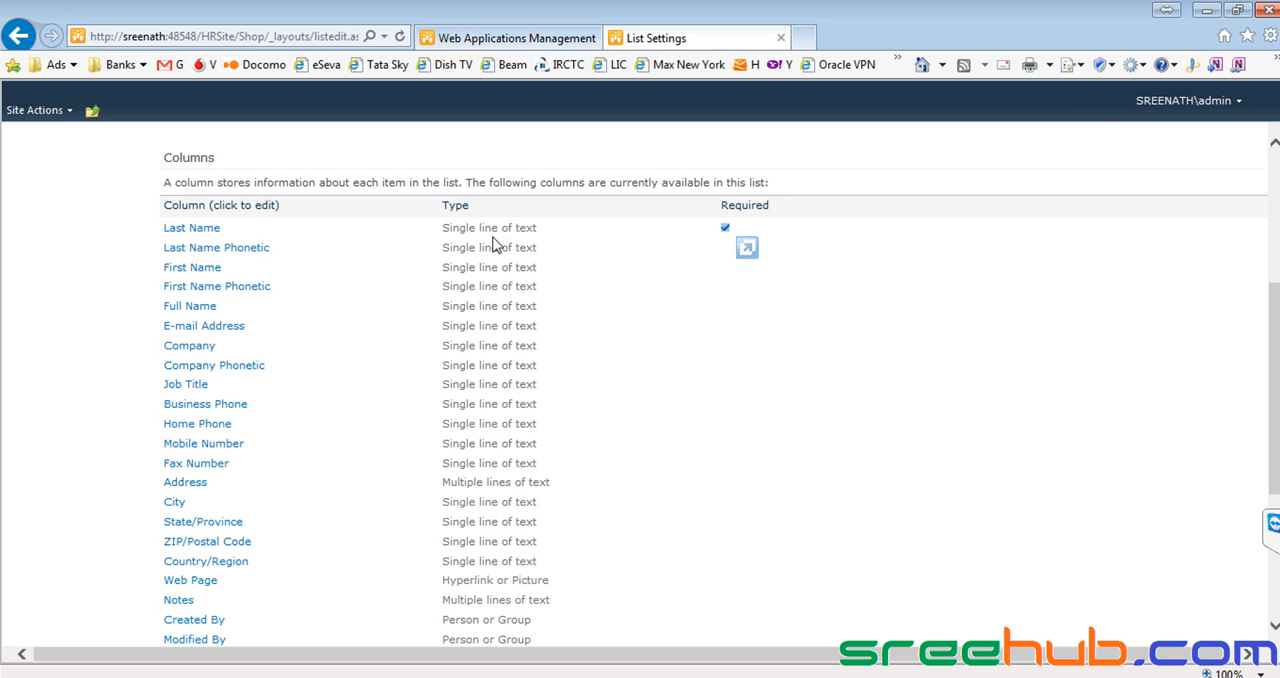
drag(160, 228, 264, 233)
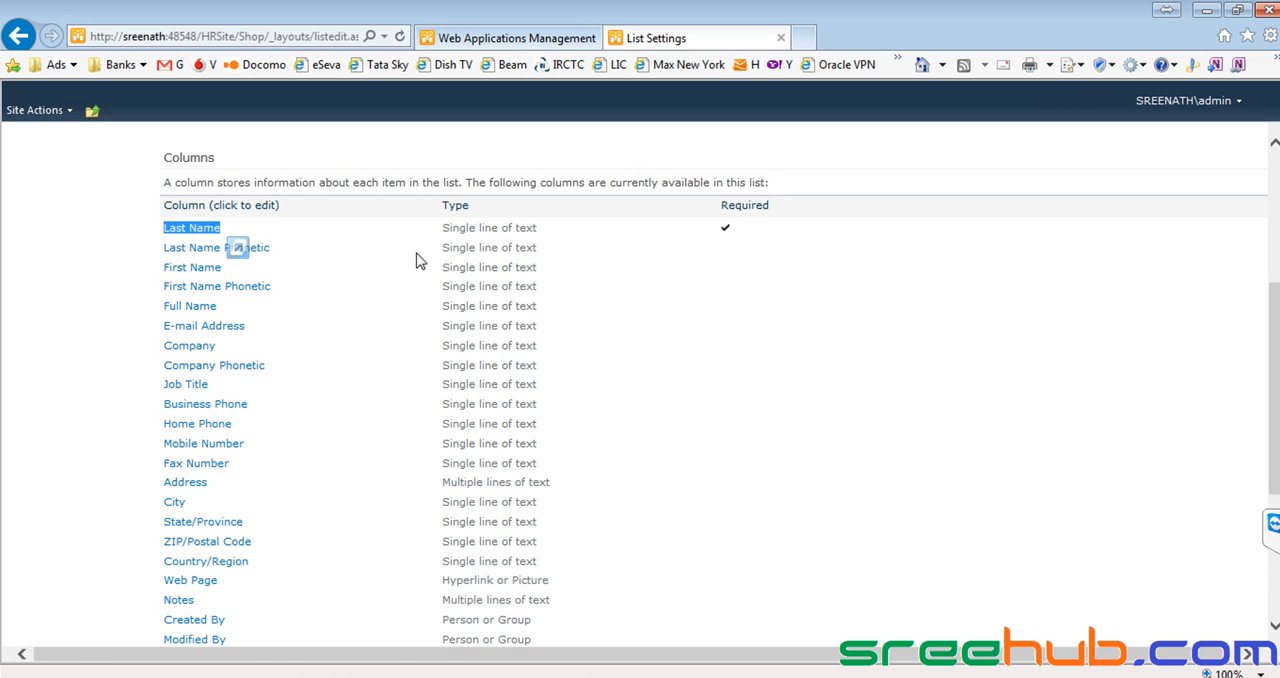
Make the First Name column of the ShopKeeperContacts list require information.
click(199, 268)
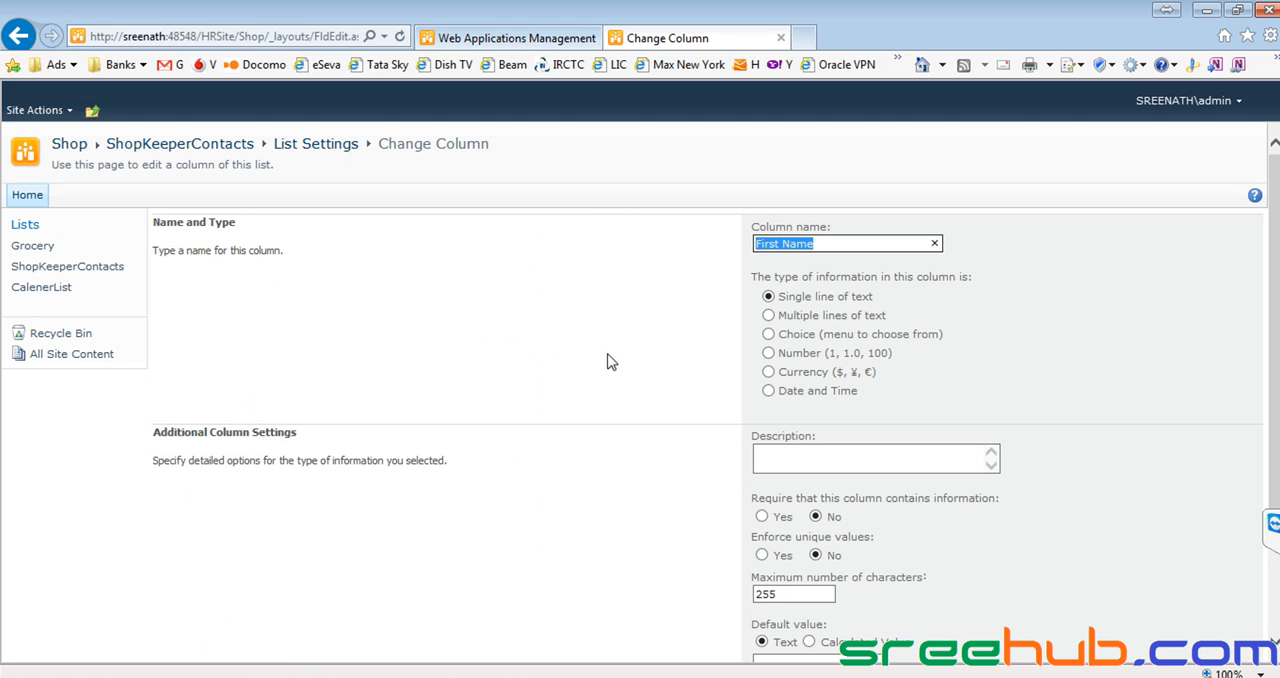
scroll(1268, 384, down, 1)
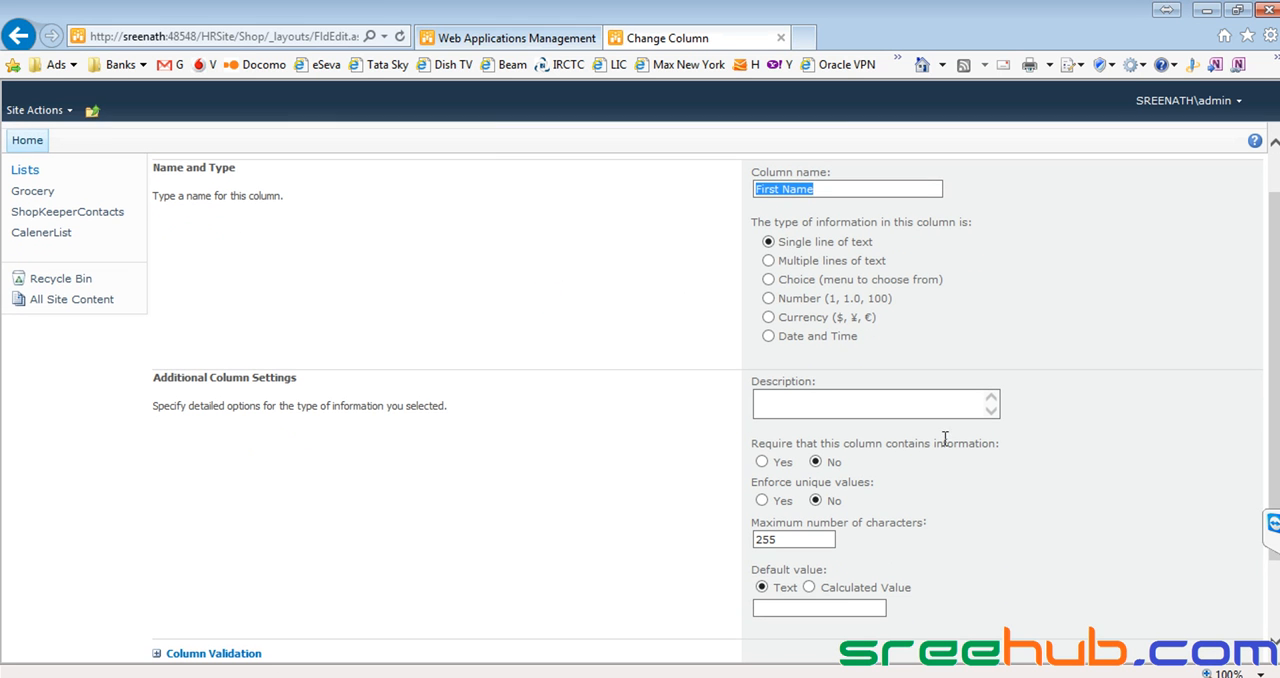
drag(750, 448, 976, 449)
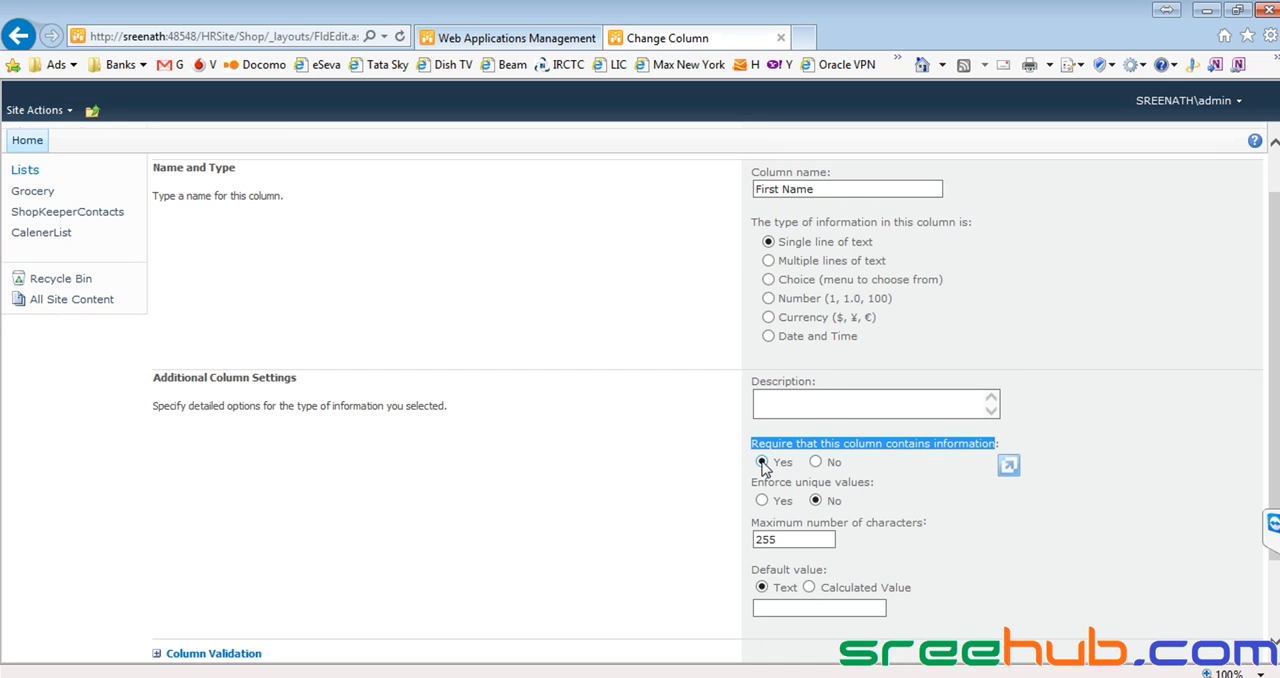
scroll(762, 466, down, 2)
click(1045, 589)
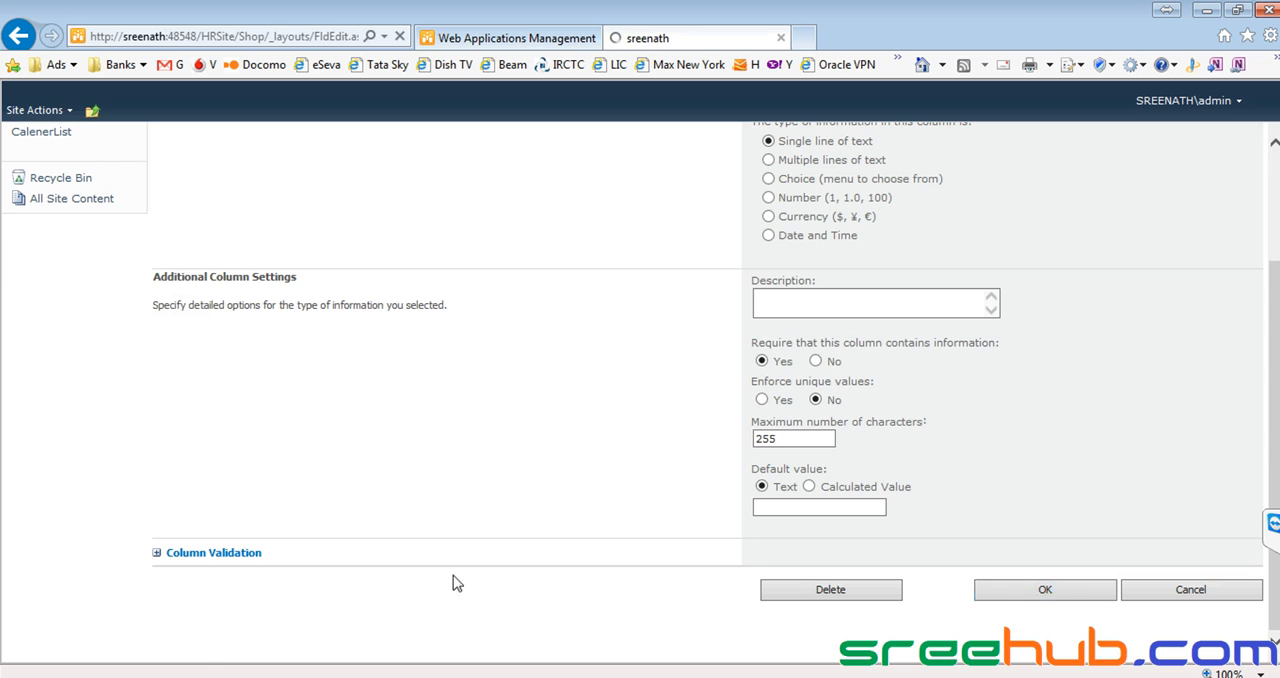
scroll(606, 451, down, 3)
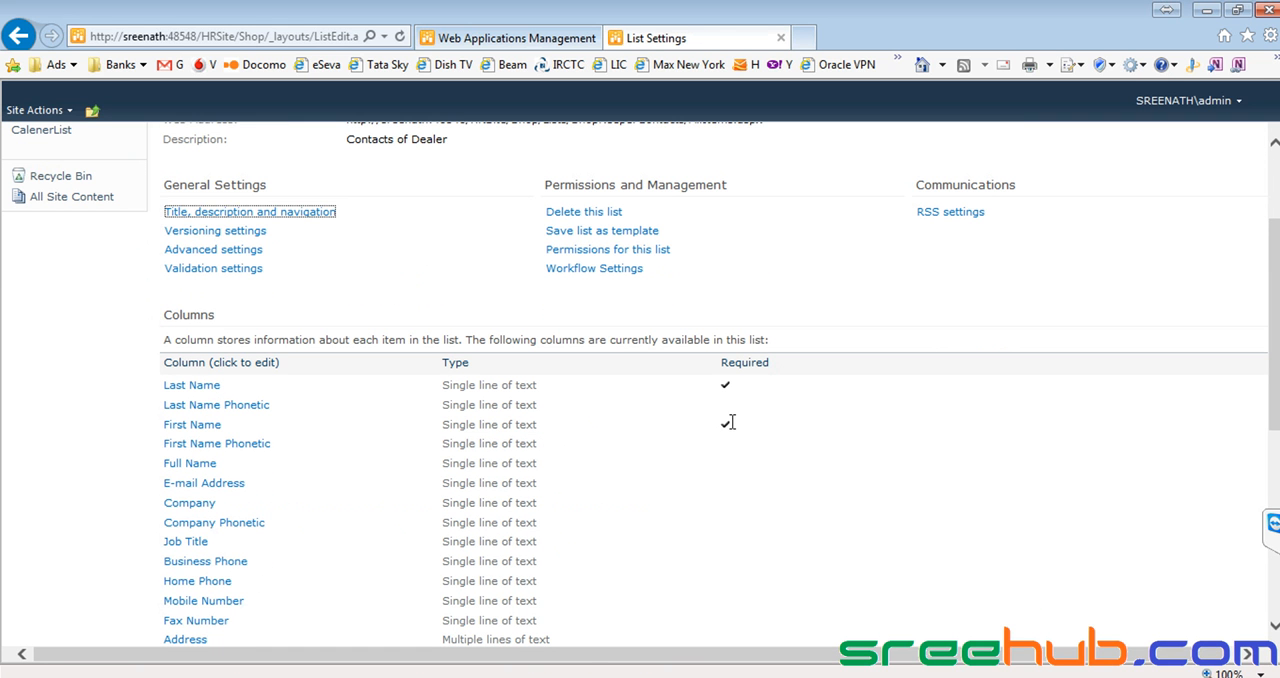
drag(157, 432, 797, 430)
Make the Company column of the ShopKeeperContacts list require information.
scroll(500, 410, down, 2)
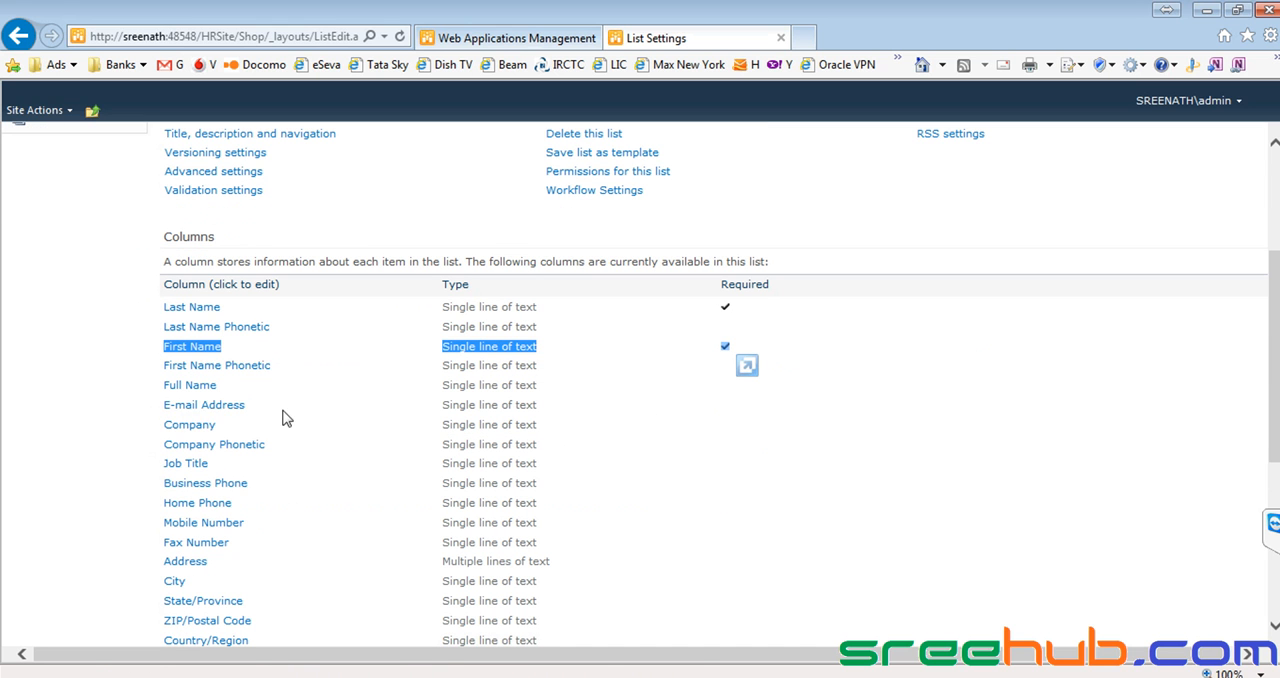
click(191, 432)
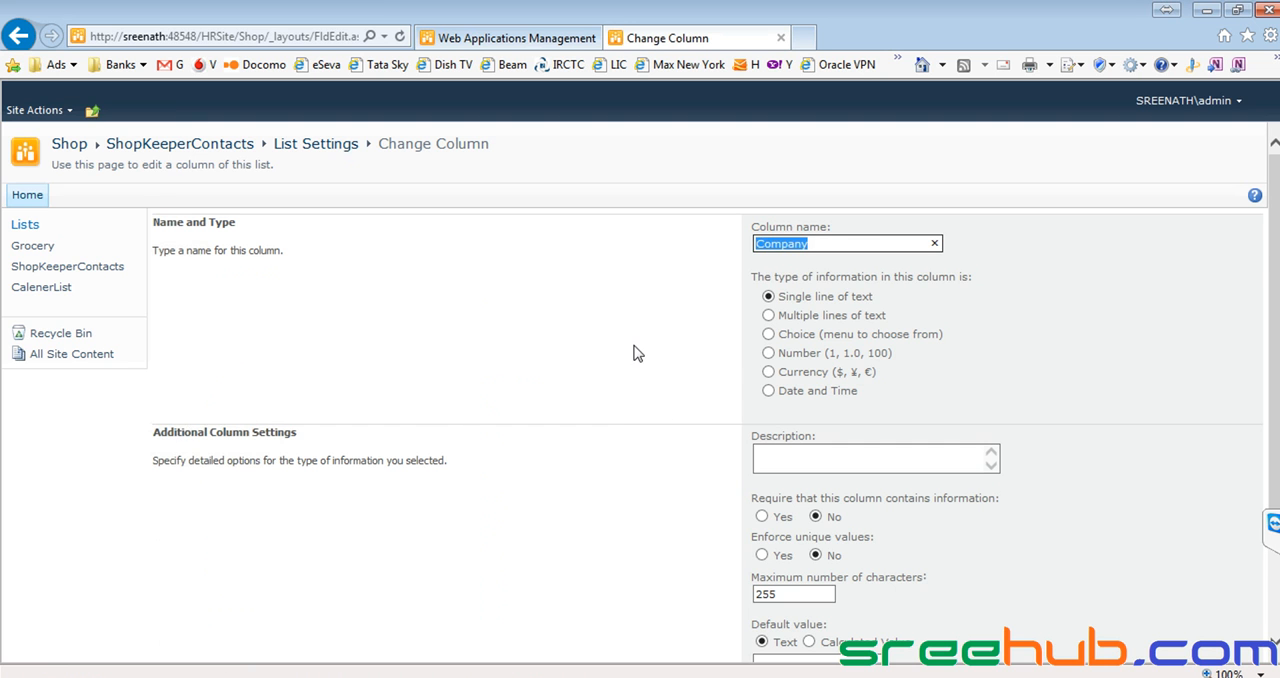
scroll(631, 351, down, 3)
click(762, 361)
click(1040, 589)
scroll(695, 480, down, 2)
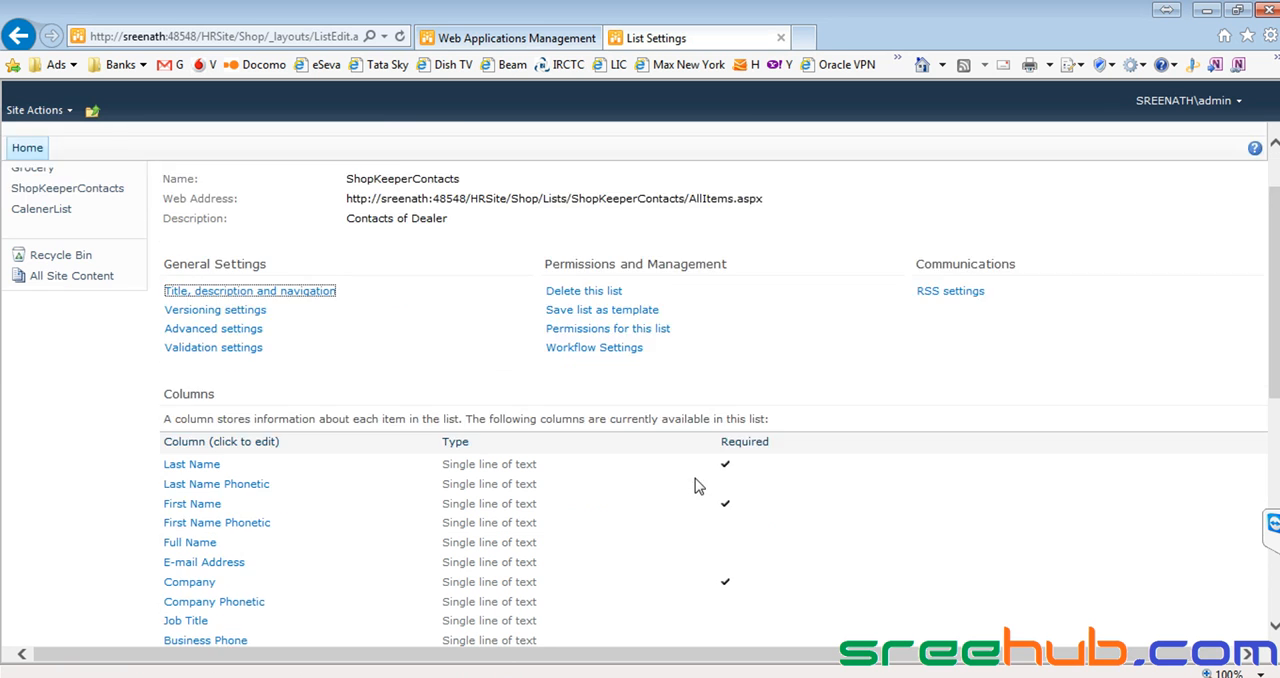
drag(718, 503, 761, 504)
Make the Home Phone column of the ShopKeeperContacts list require information.
scroll(548, 420, down, 1)
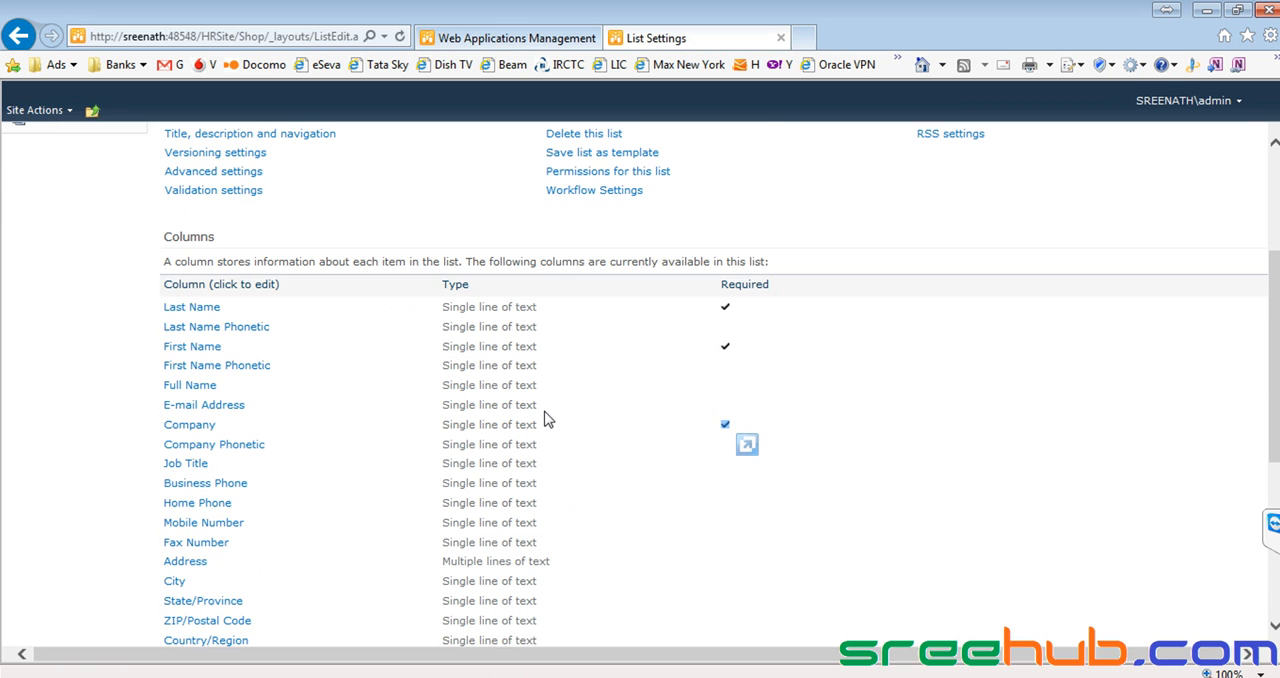
scroll(540, 422, down, 1)
click(303, 423)
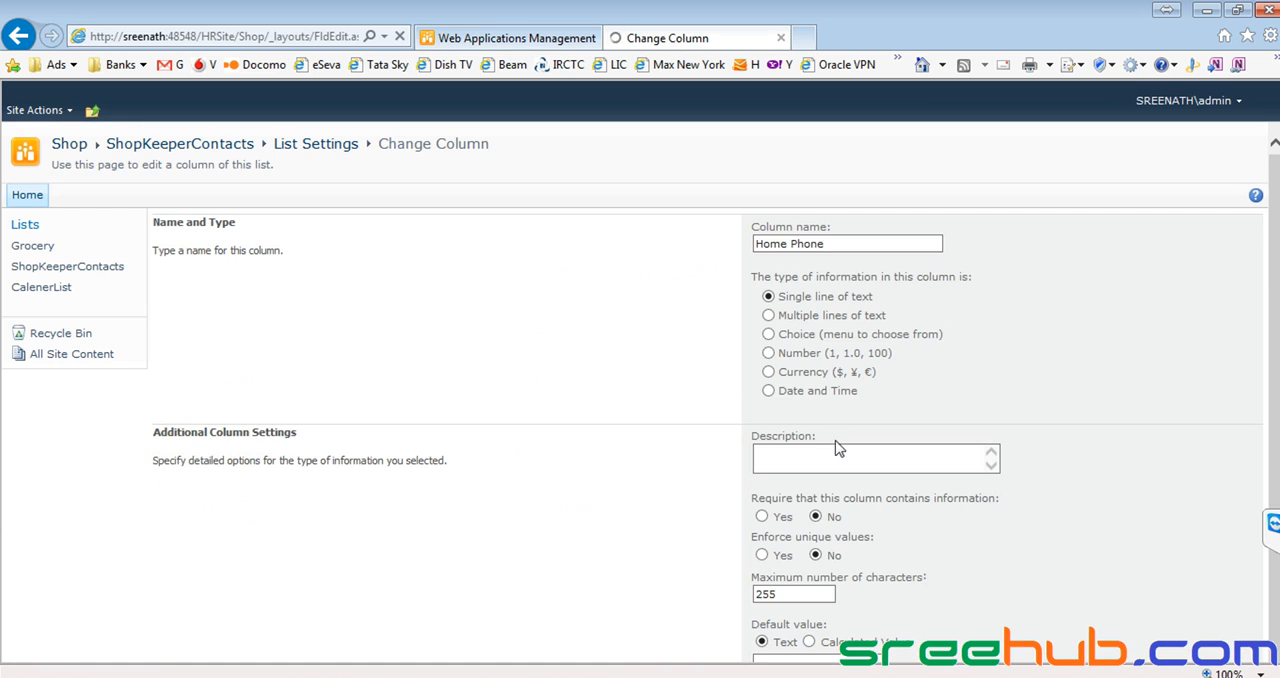
scroll(757, 333, down, 2)
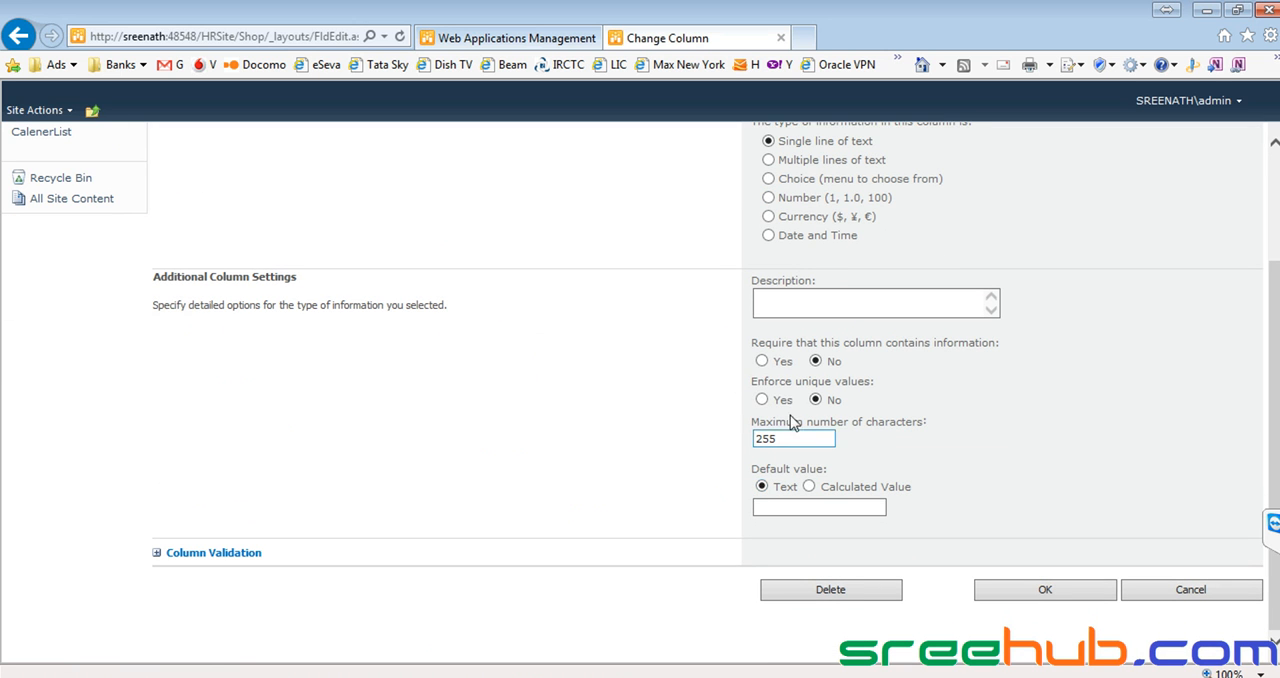
click(1045, 589)
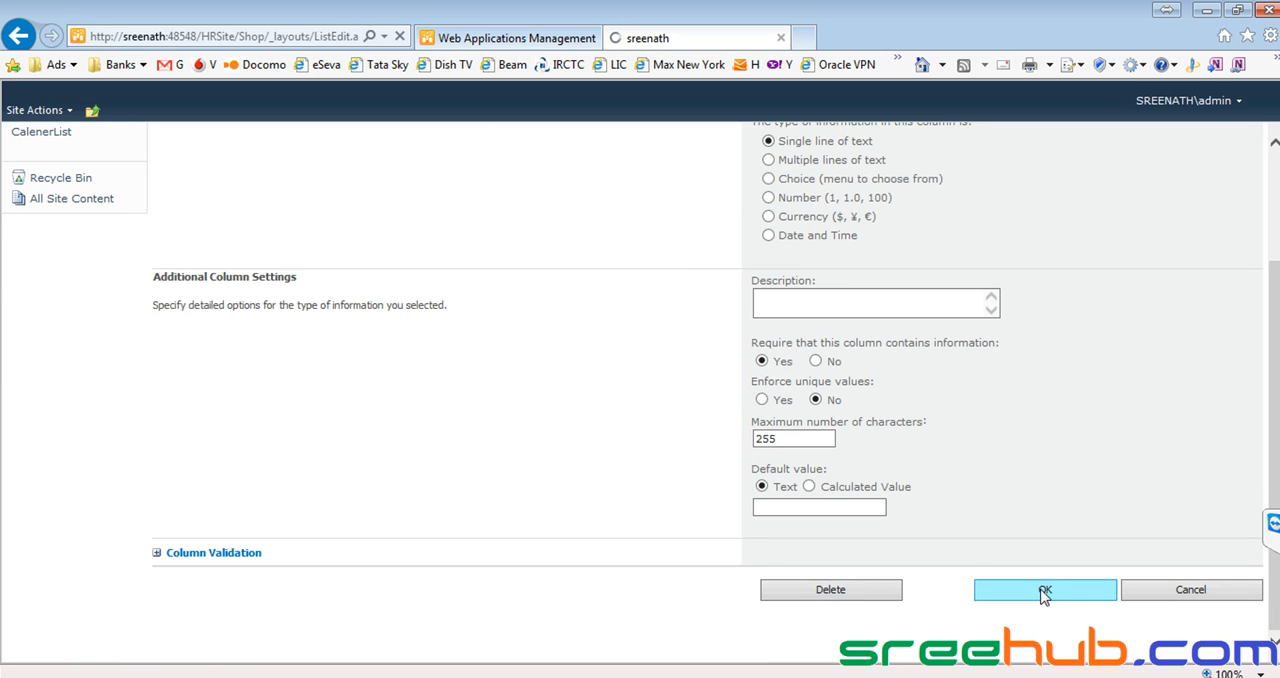
scroll(459, 402, down, 3)
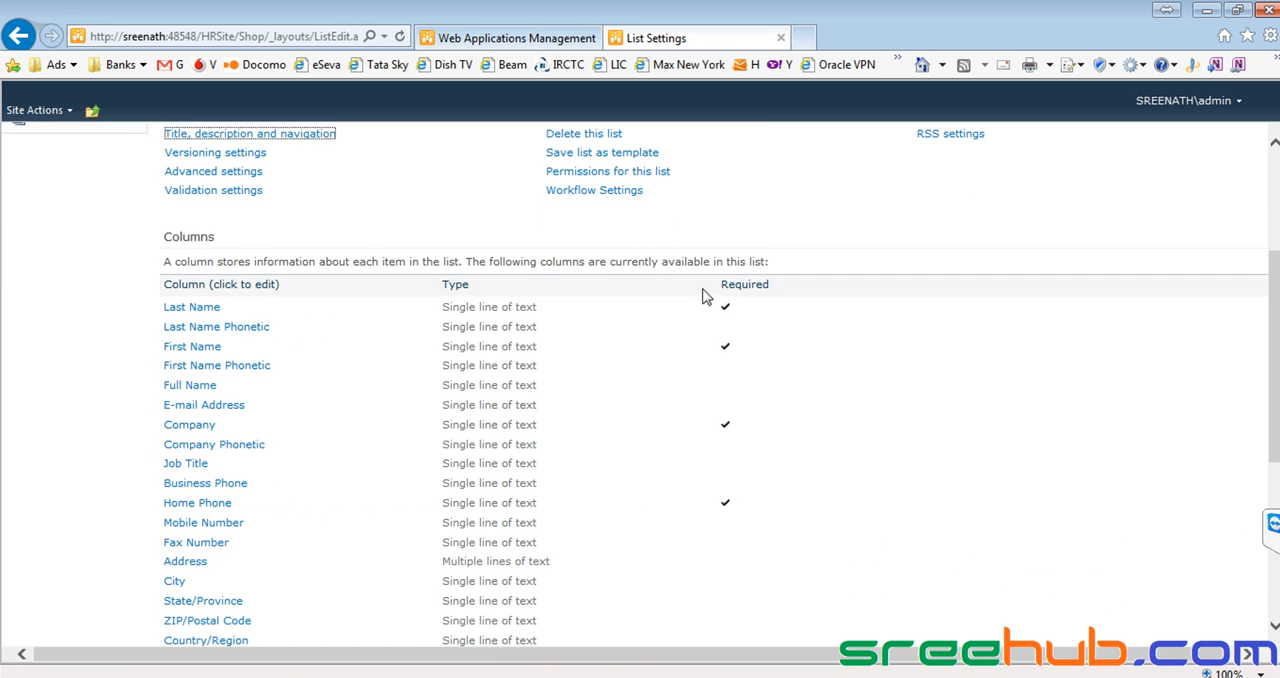
Return to the ShopKeeperContacts list and start a new item.
scroll(775, 492, up, 3)
click(100, 267)
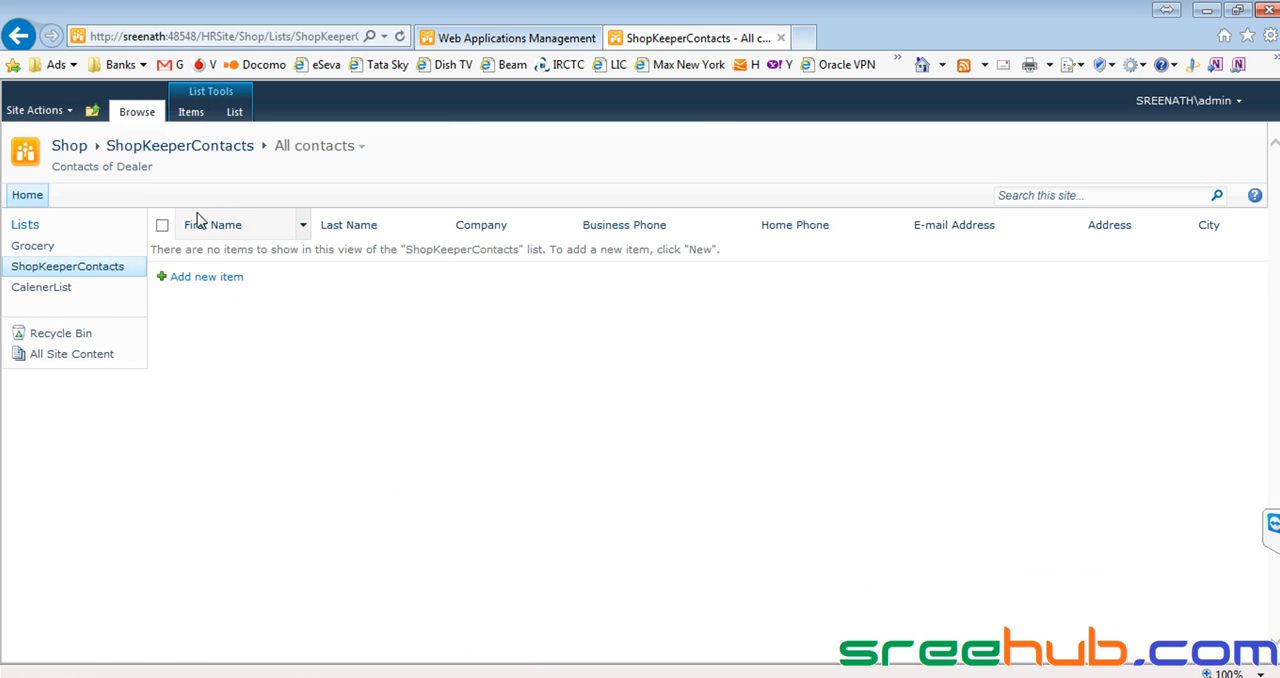
click(206, 280)
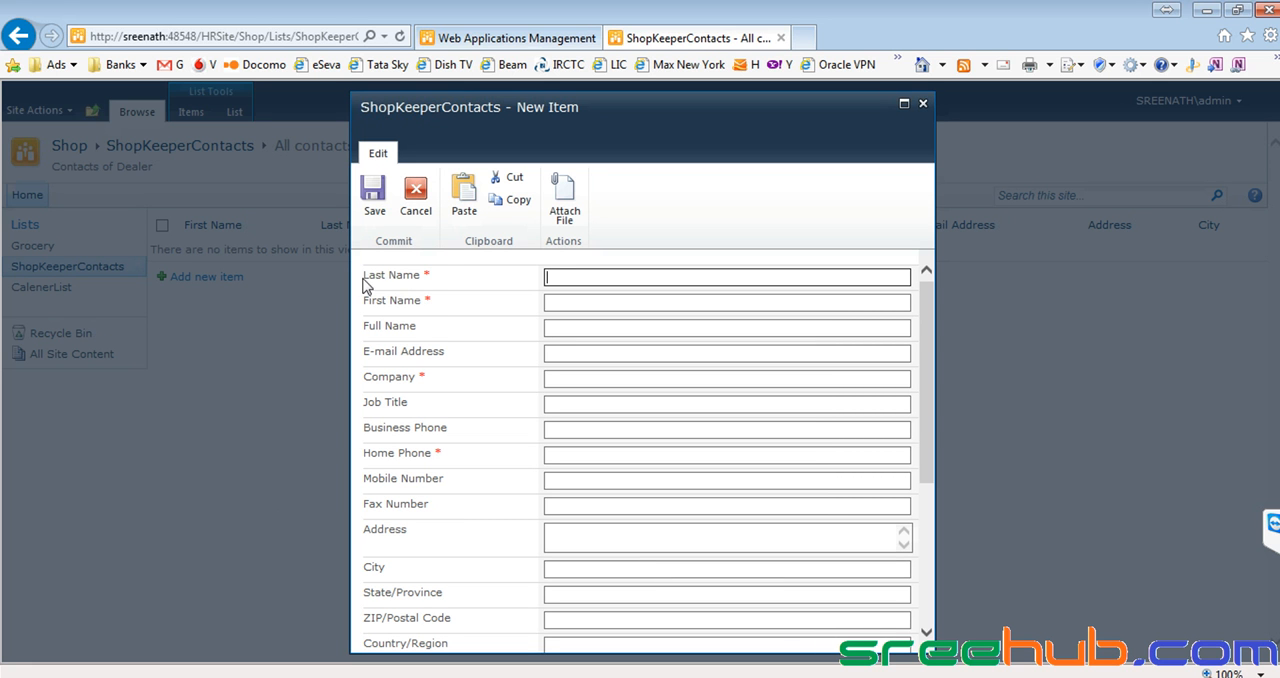
Examine the new item form for the required markers on Last Name, First Name, Company and Home Phone.
drag(363, 280, 438, 281)
drag(358, 302, 437, 306)
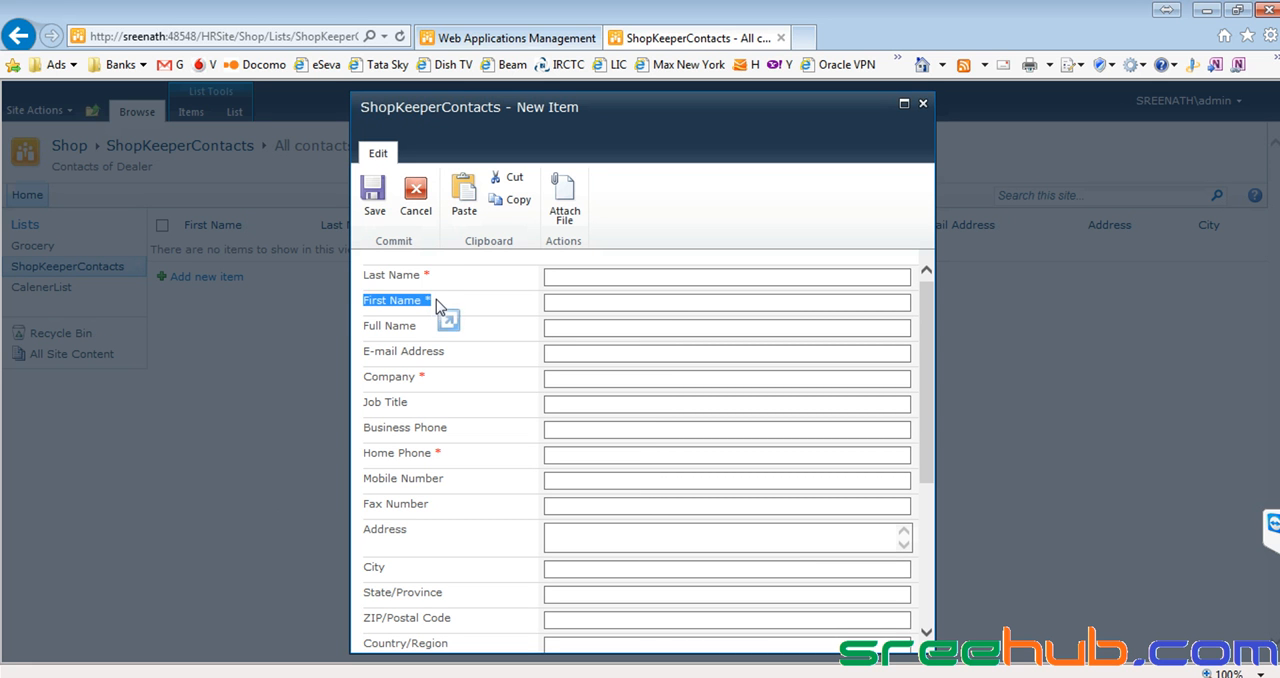
drag(363, 378, 480, 383)
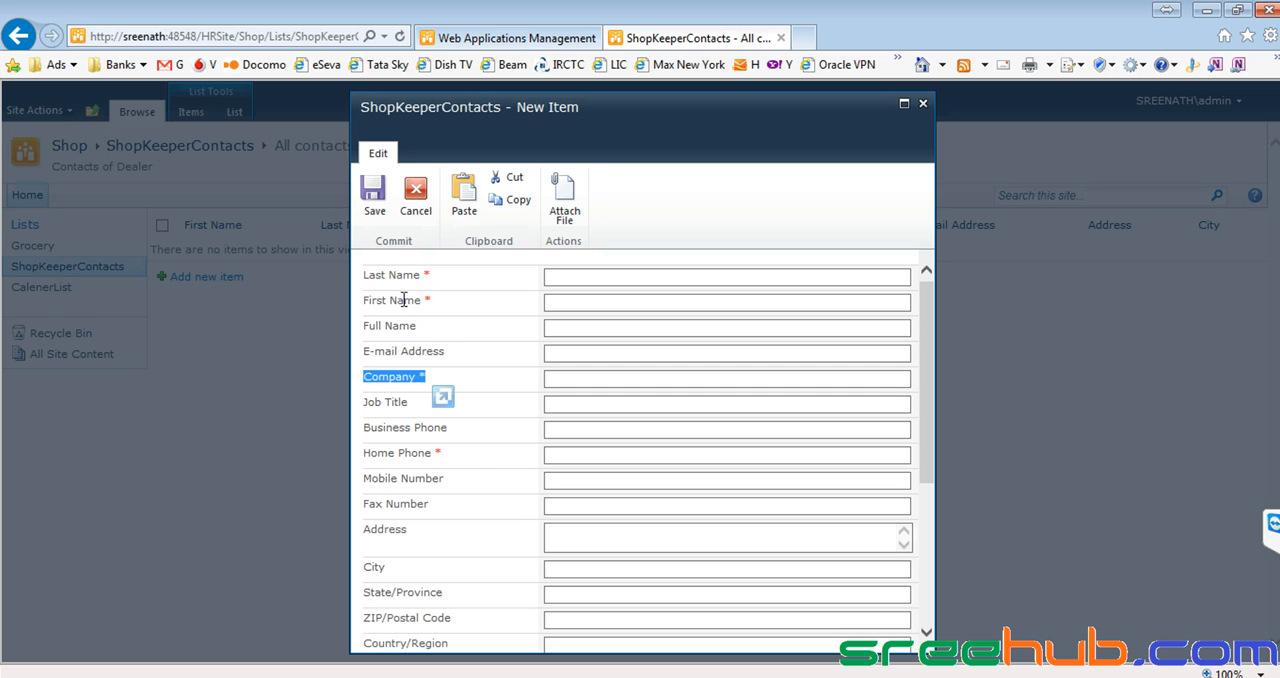
drag(358, 458, 480, 458)
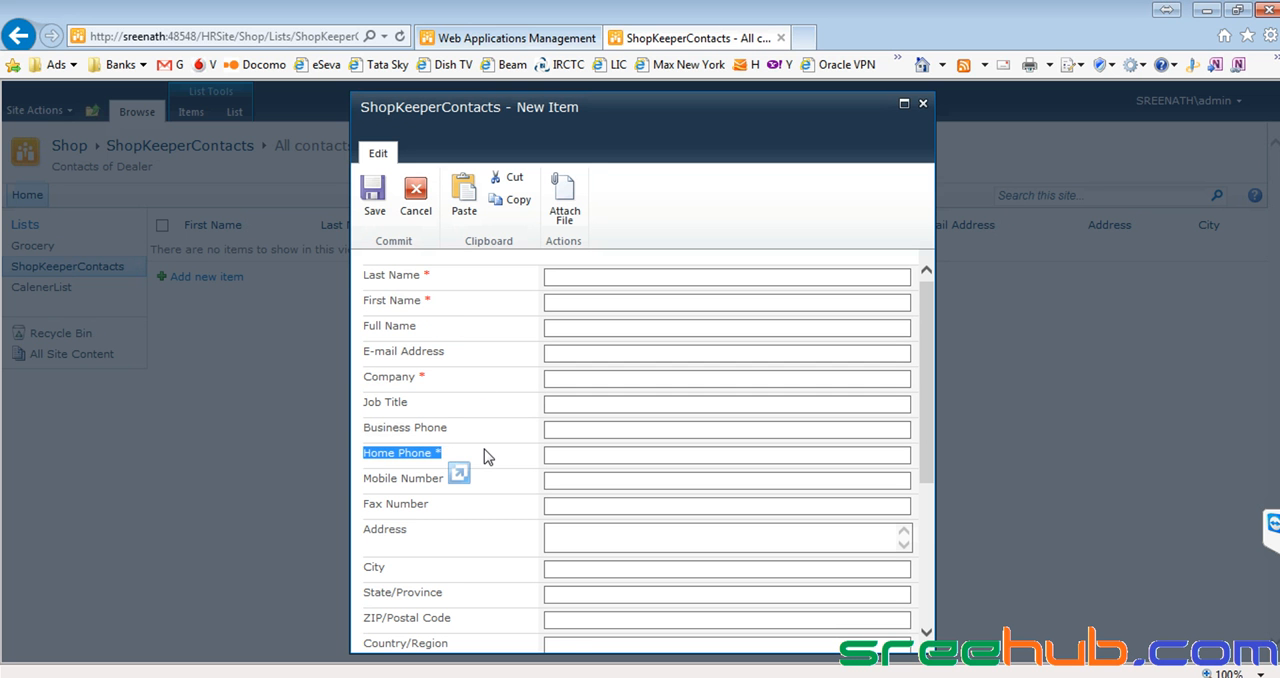
scroll(487, 457, down, 3)
scroll(486, 452, down, 1)
scroll(482, 453, up, 4)
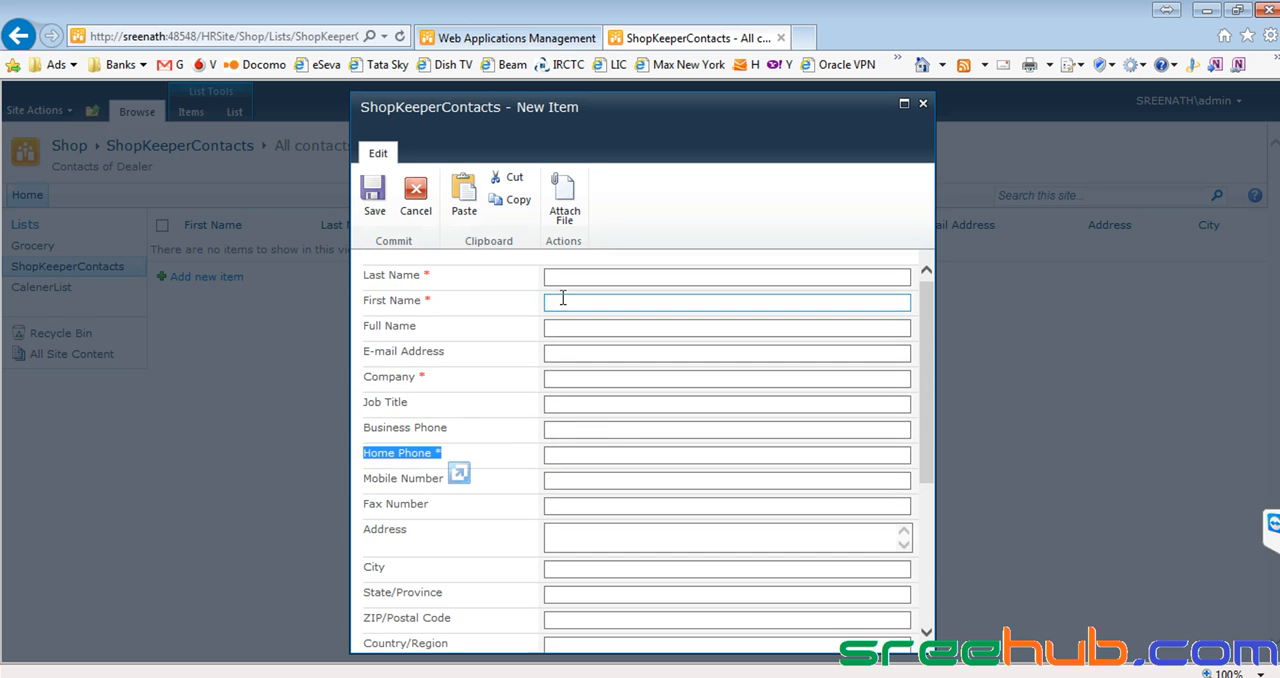
Test the required-field validation by trying to save the new contact with all fields empty.
click(374, 198)
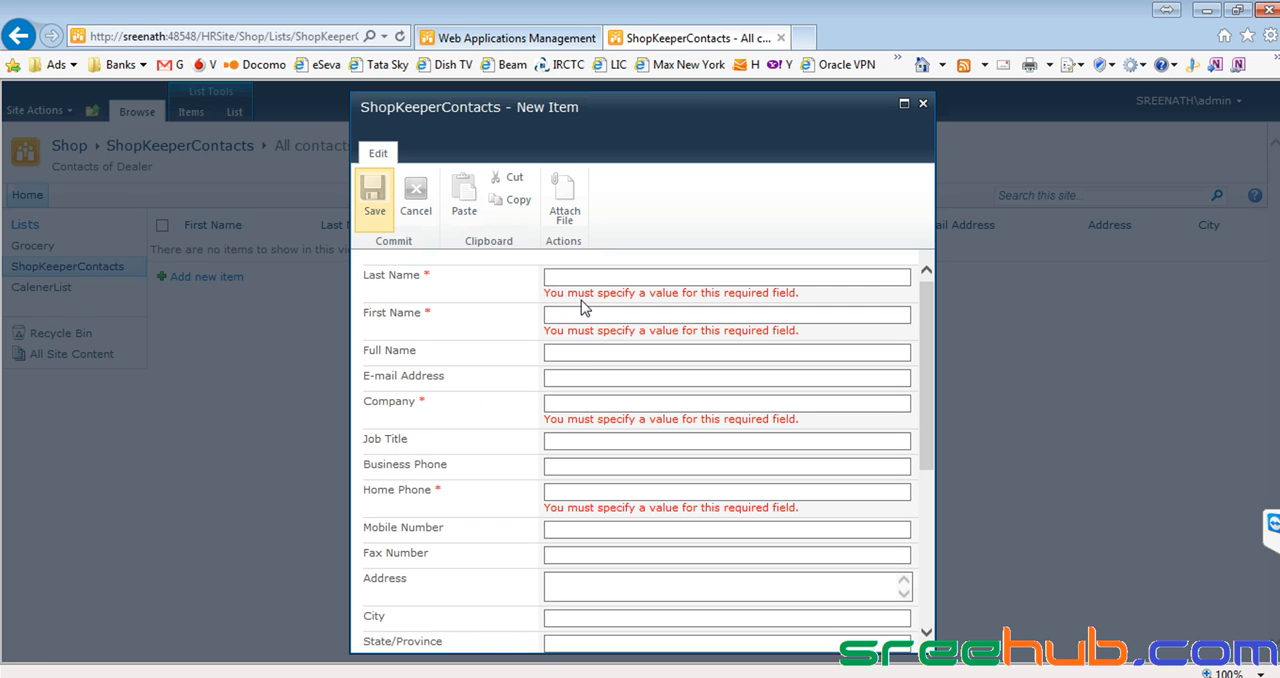
drag(543, 294, 826, 295)
click(827, 302)
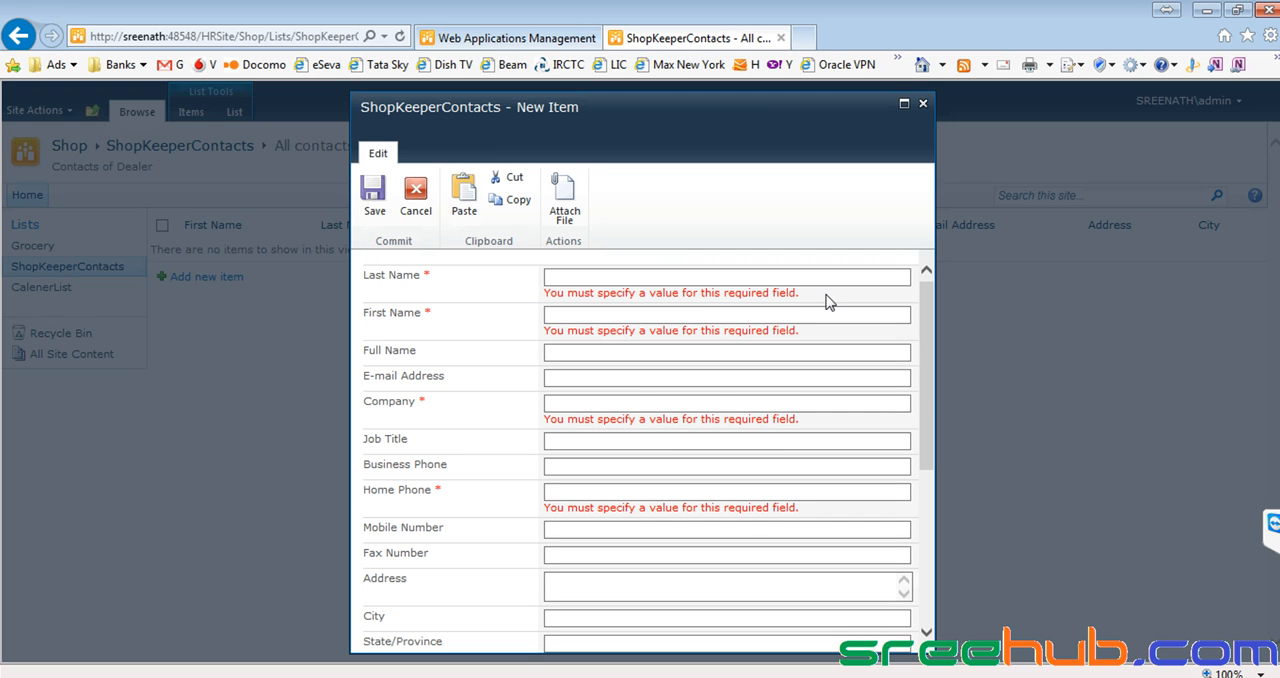
Enter the contact's last name and try to save the item with the other required fields empty.
click(579, 276)
click(576, 315)
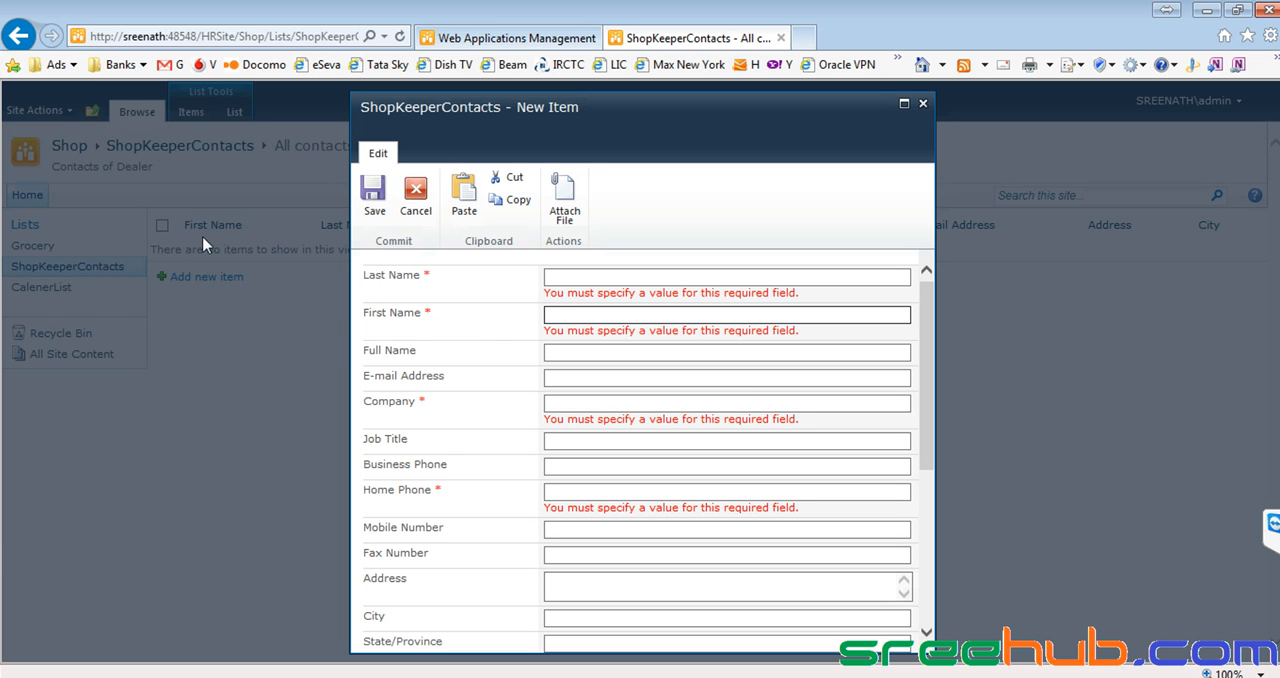
click(589, 278)
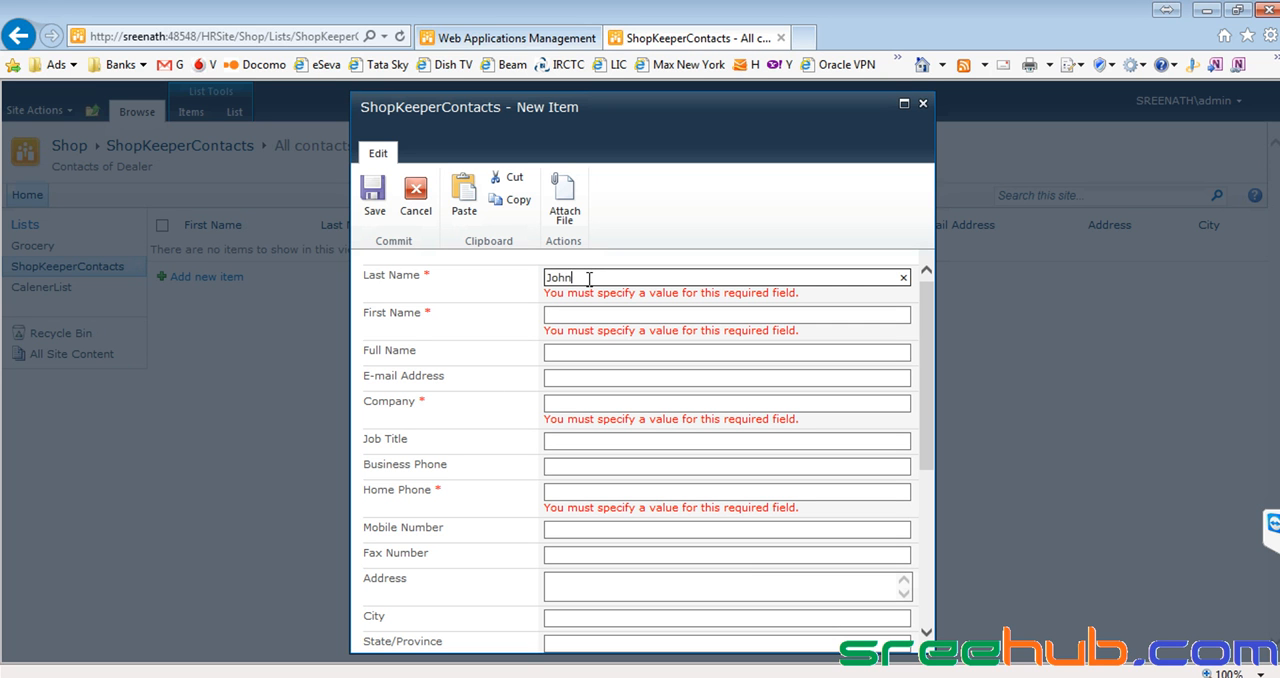
click(375, 198)
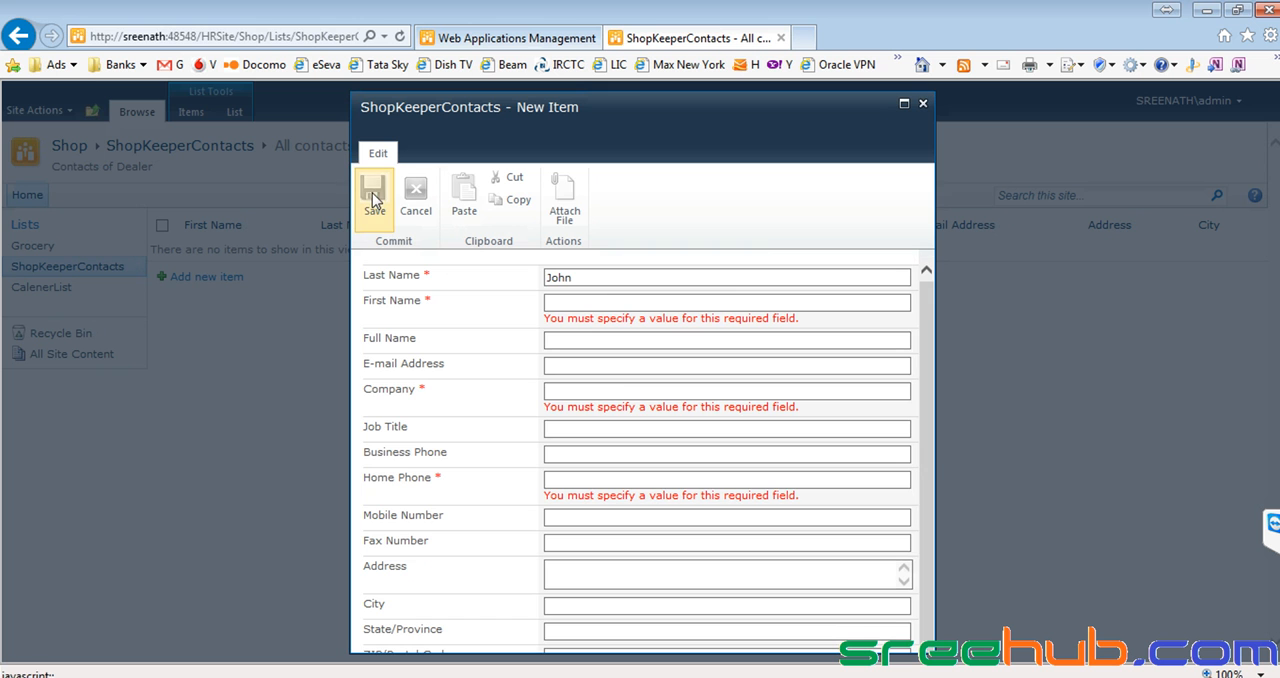
Enter the contact's first name and try to save the item without a company or home phone.
drag(600, 278, 543, 280)
drag(657, 277, 537, 279)
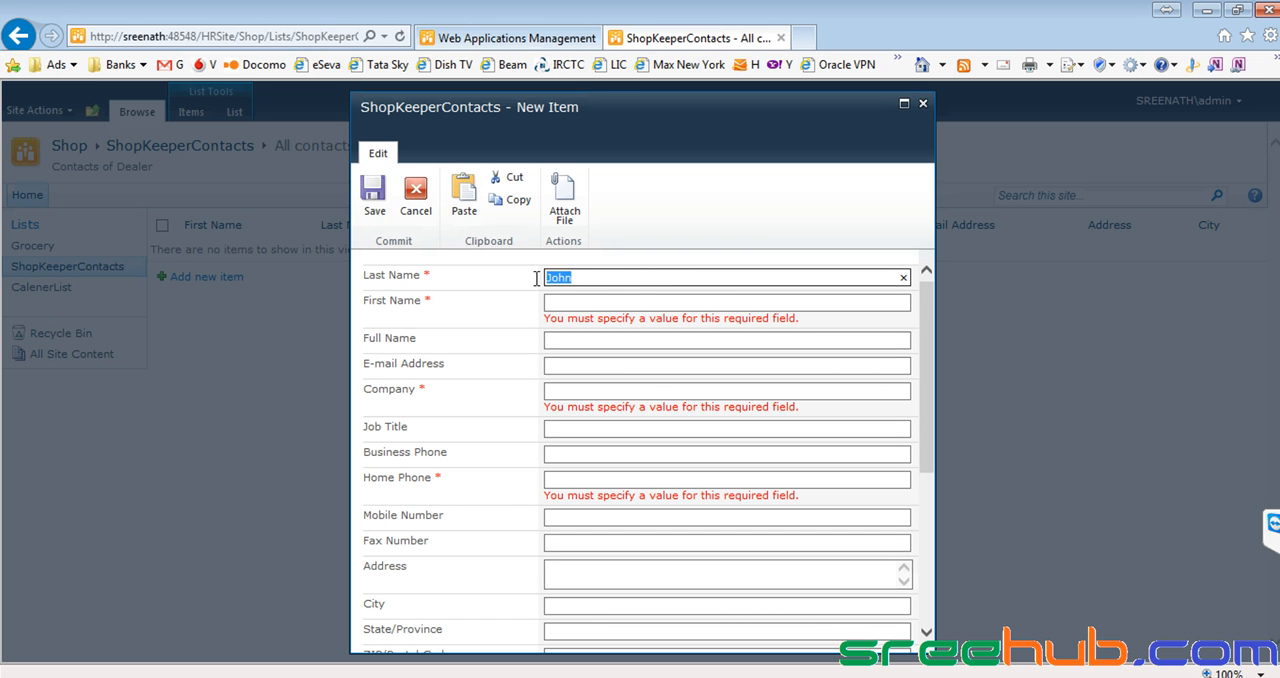
click(621, 281)
click(678, 301)
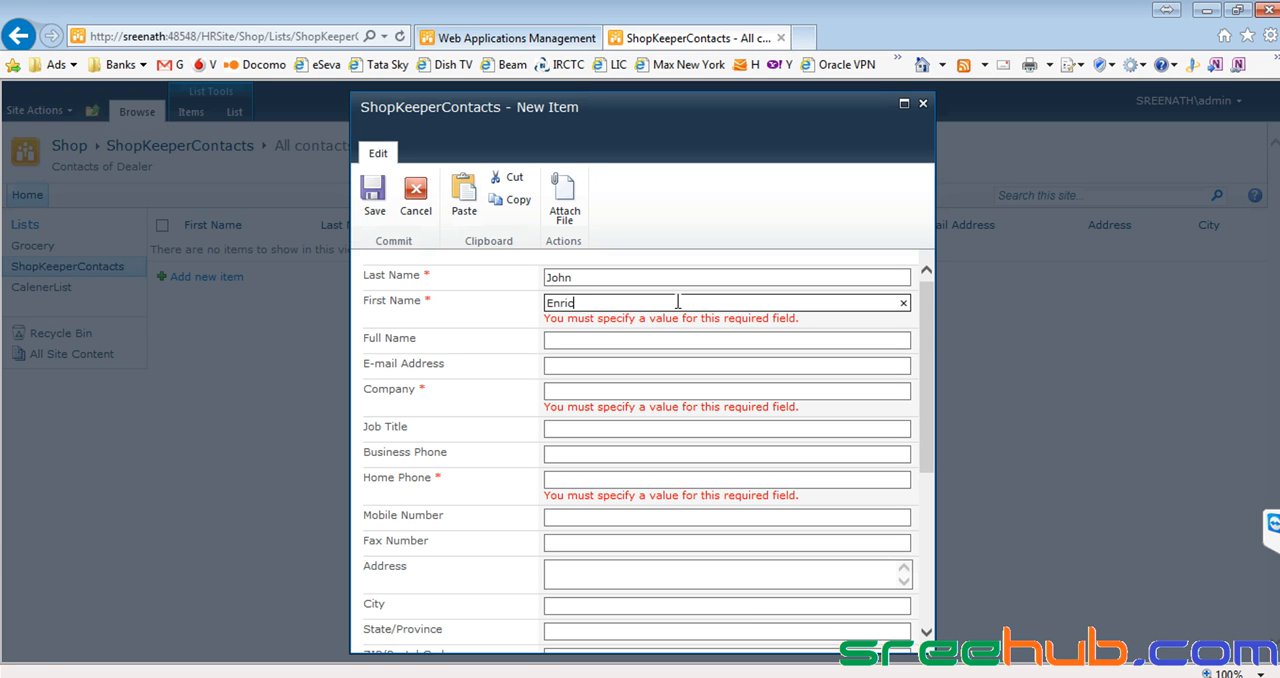
click(373, 200)
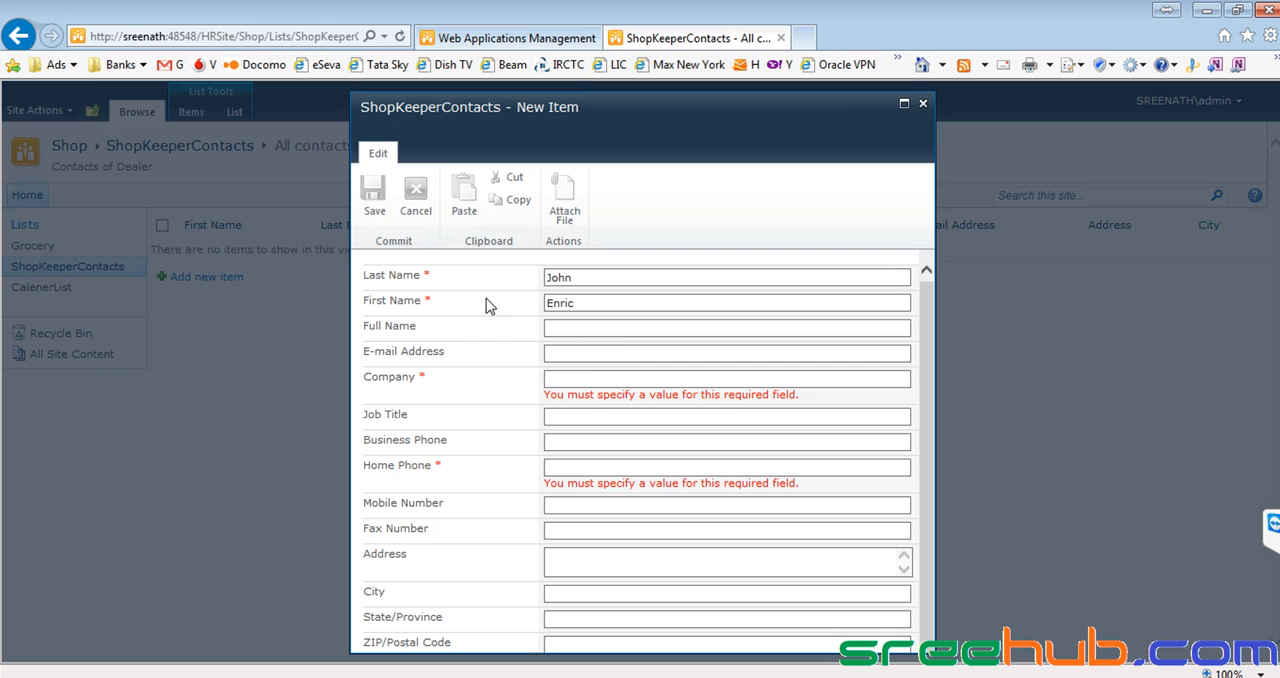
Set the contact's Company to xxxxx, fill in the home phone number, and save the item.
click(604, 380)
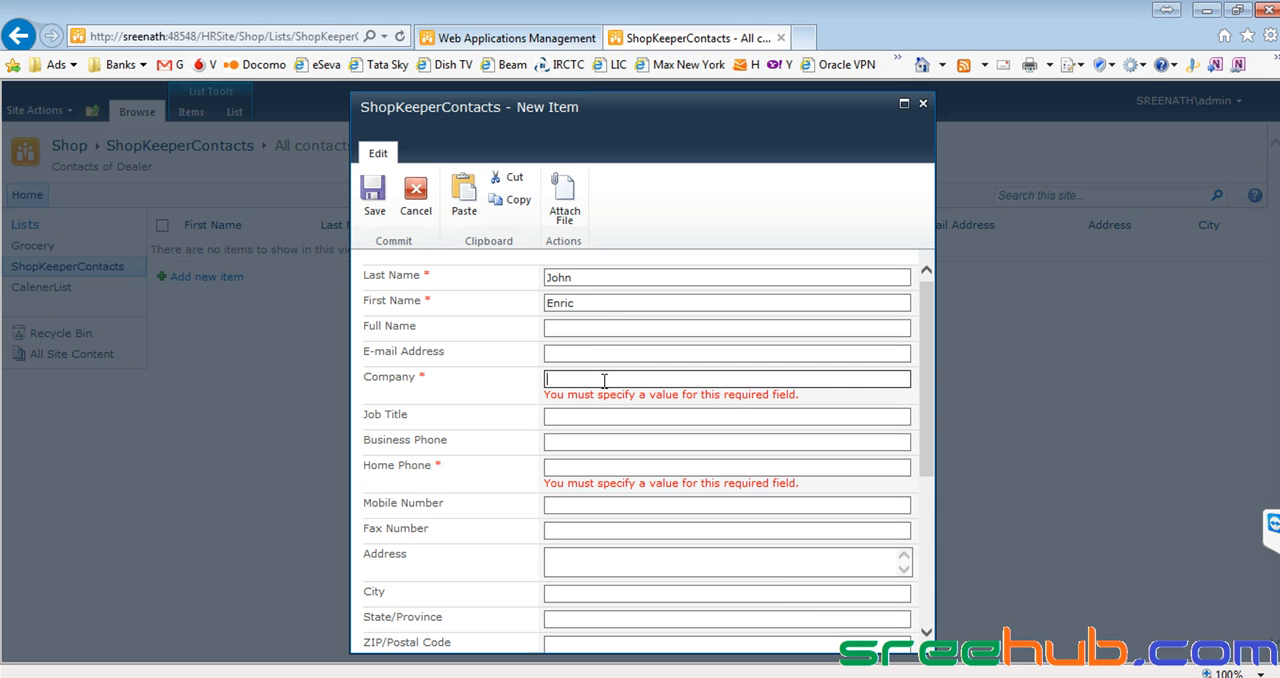
click(570, 467)
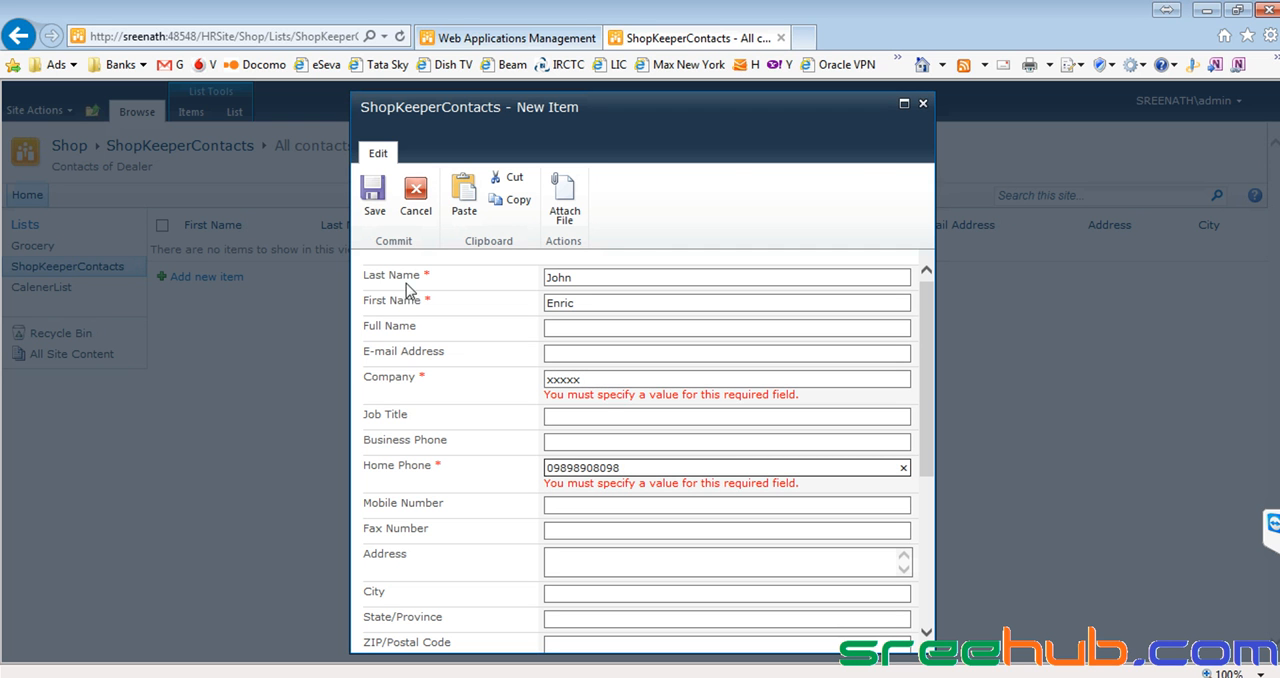
click(373, 192)
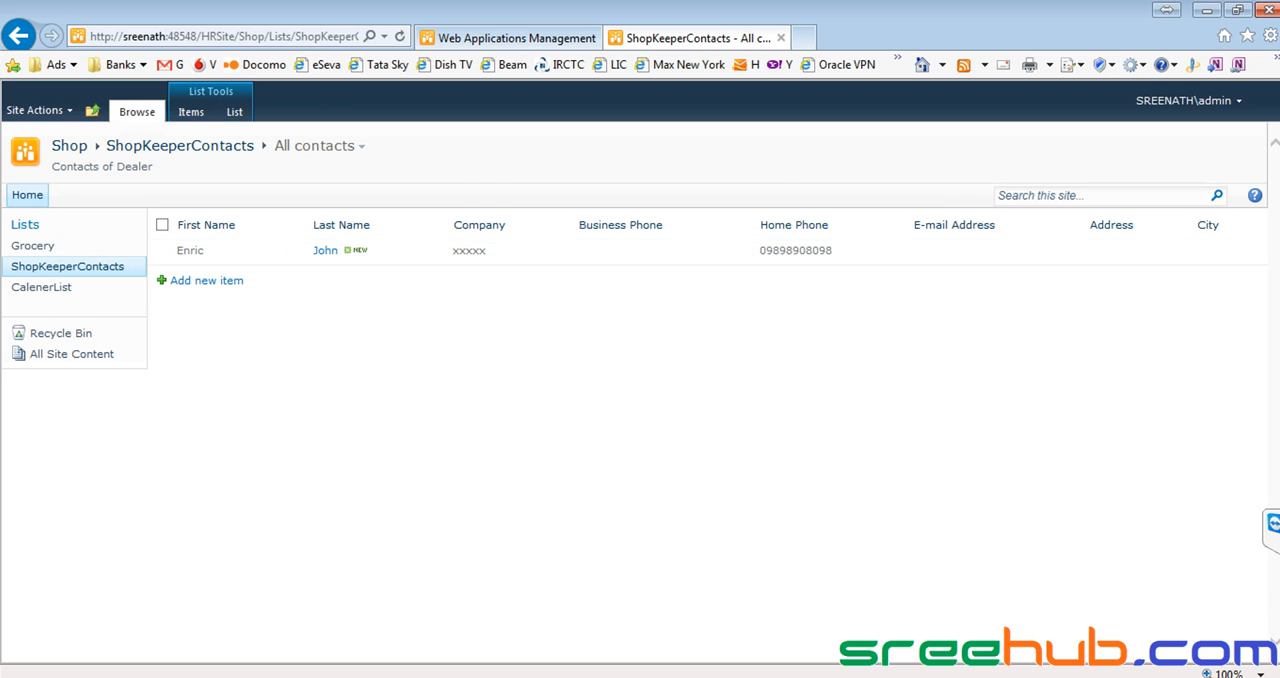
Switch to Skype, read the unread message in the recent conversations, and minimize the window.
click(580, 677)
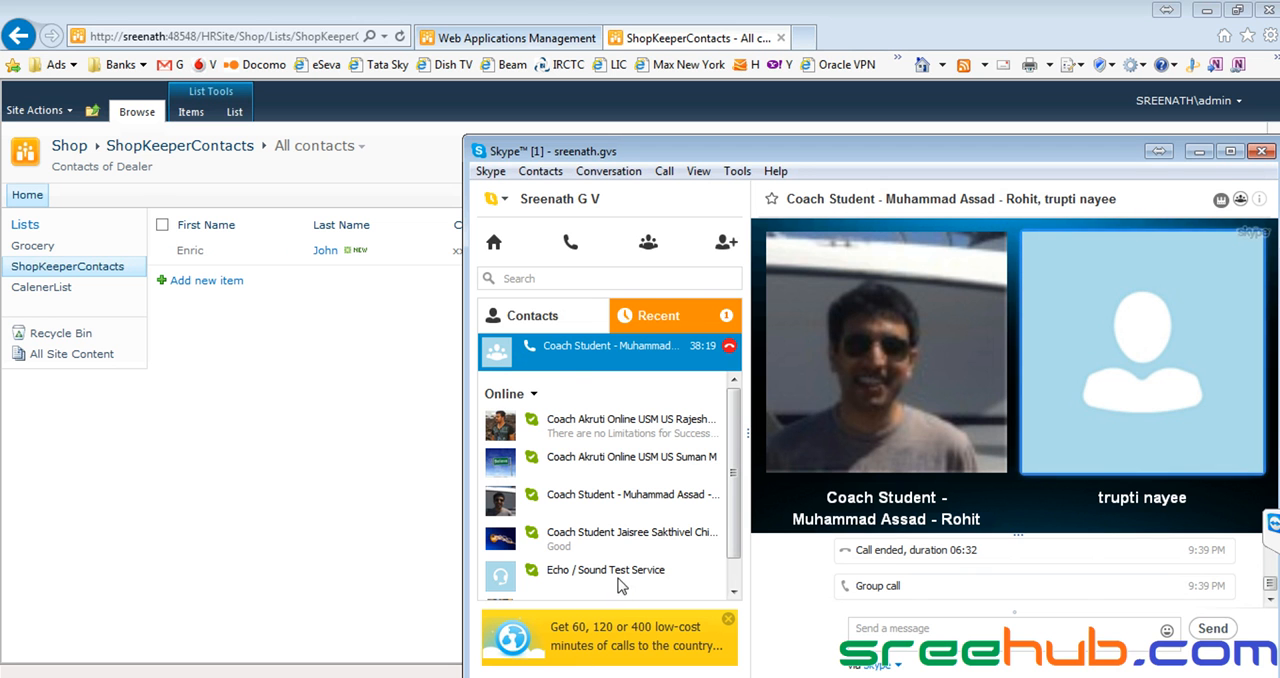
click(660, 318)
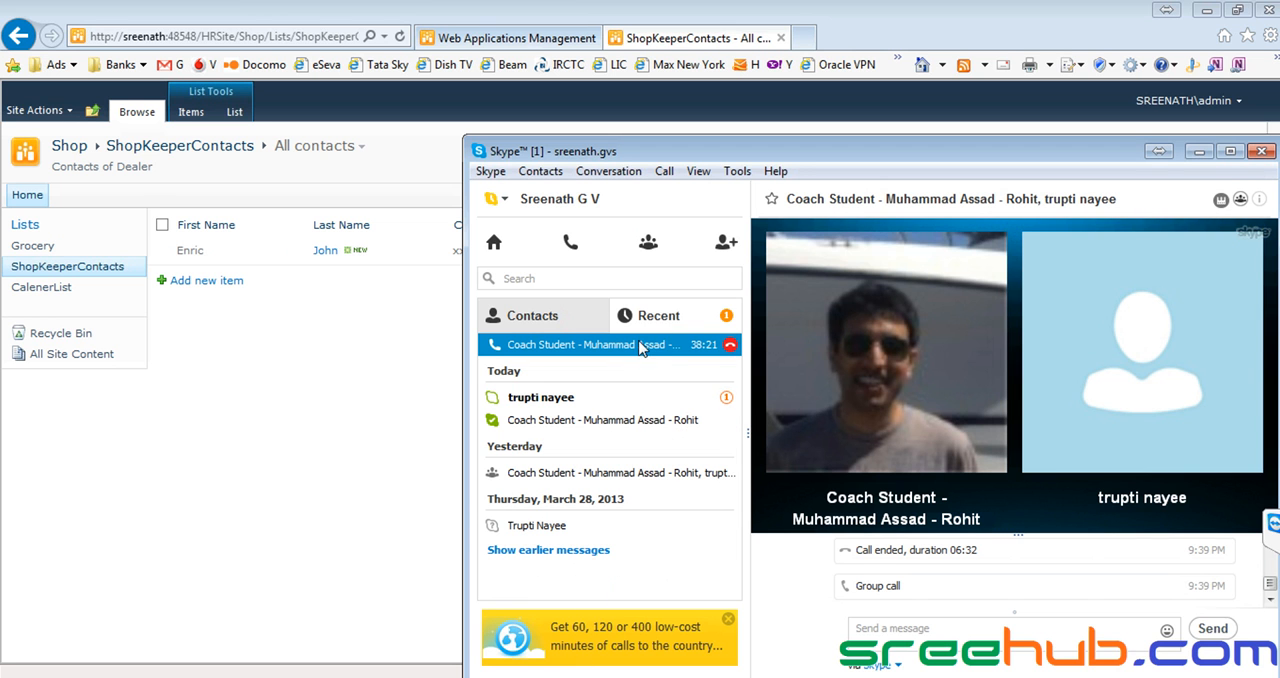
click(625, 397)
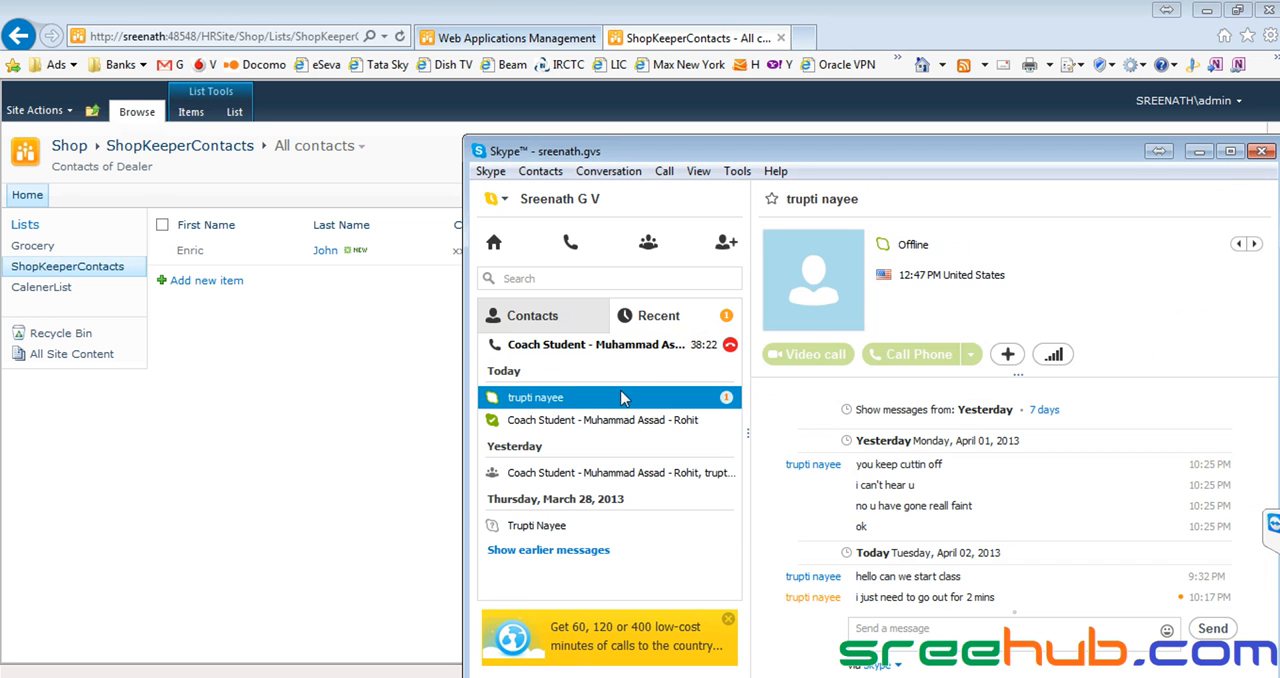
click(920, 632)
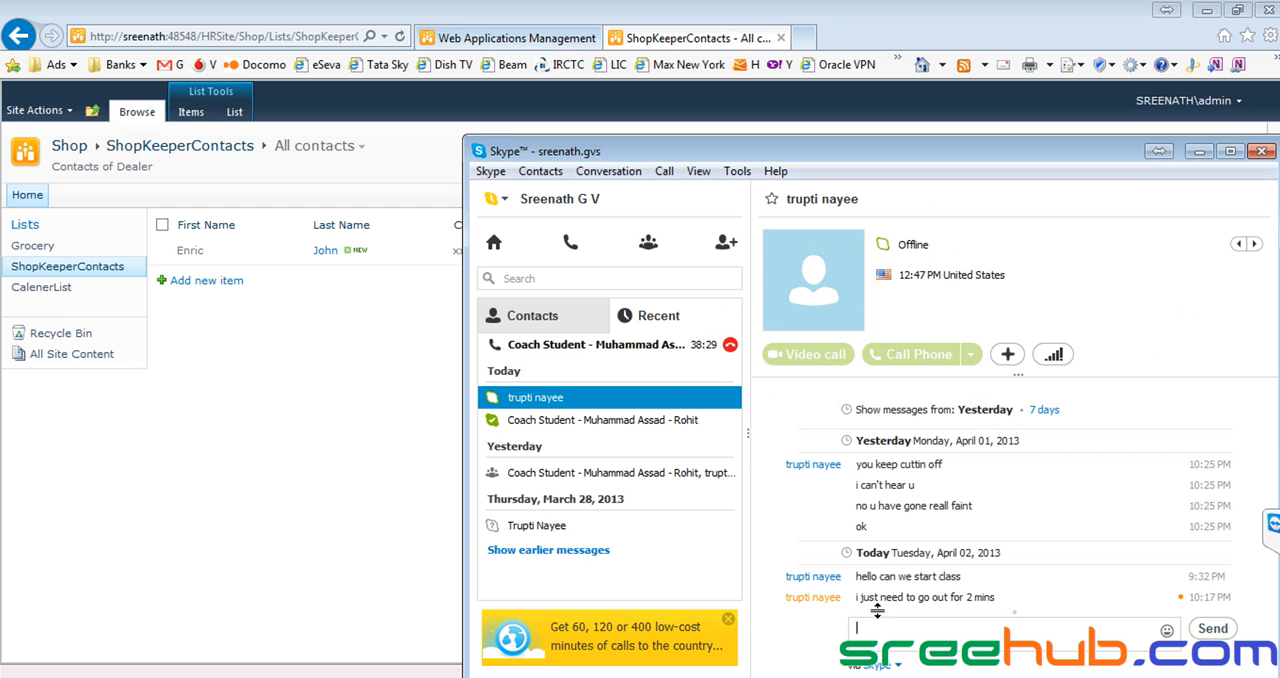
click(1200, 151)
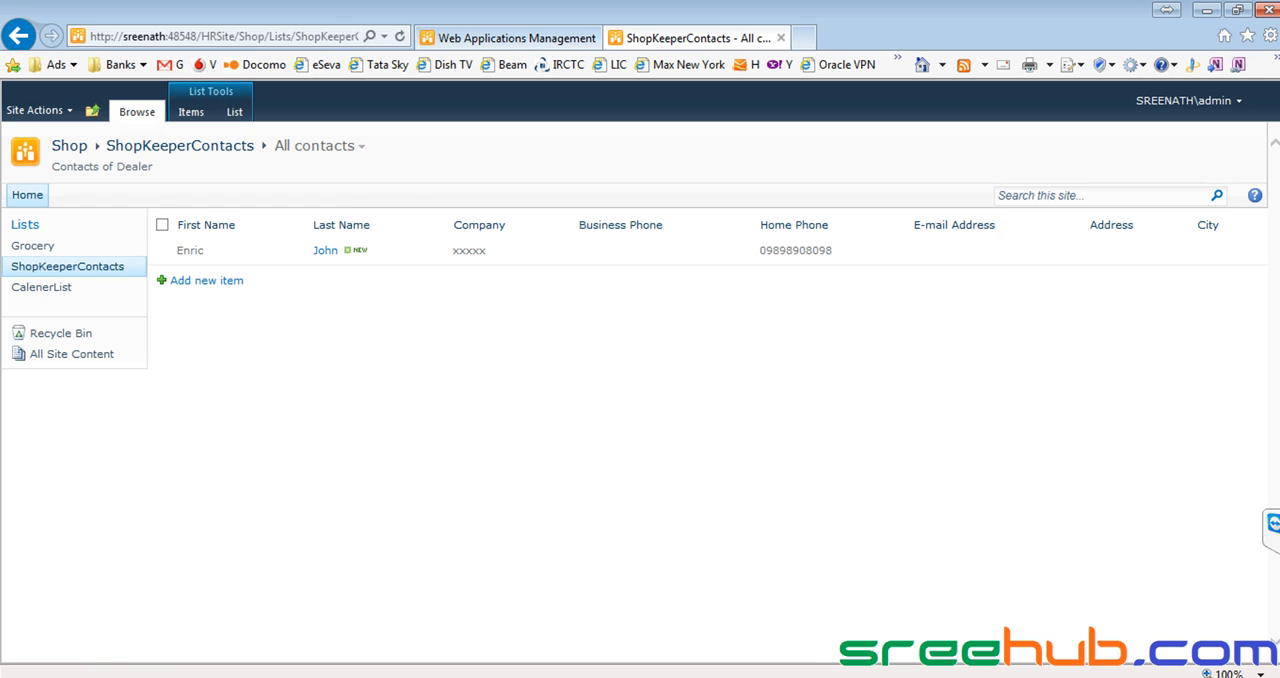
right_click(1120, 677)
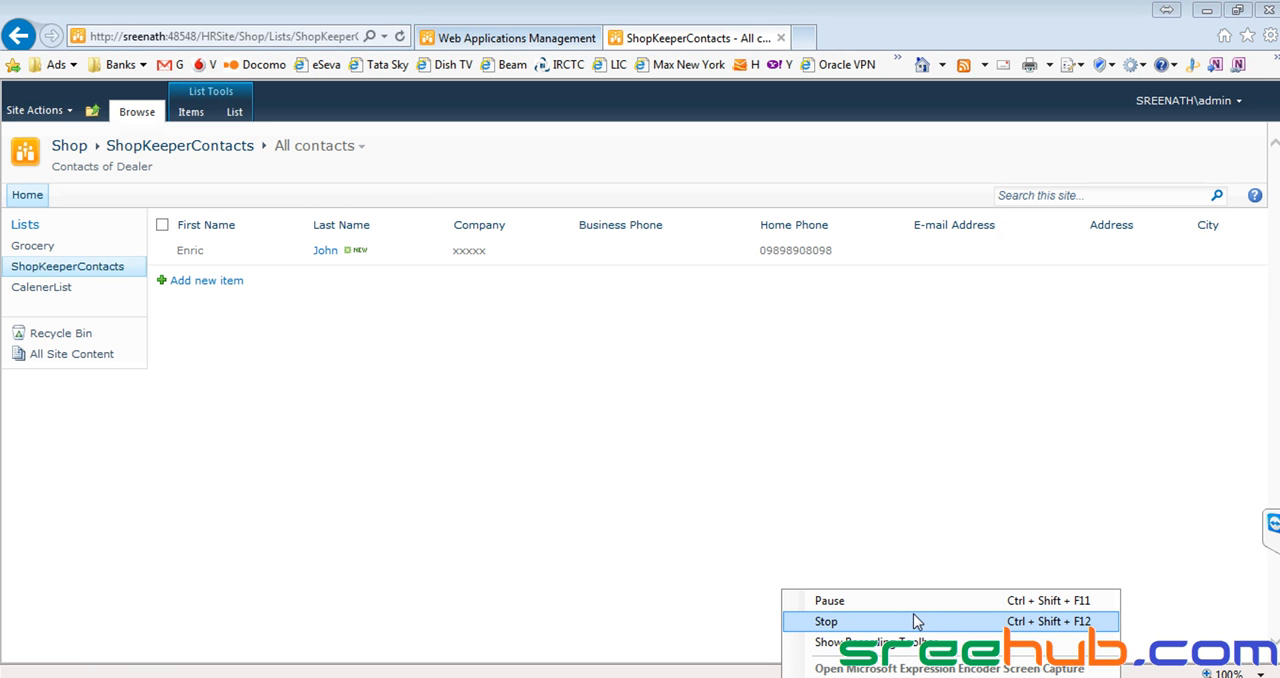